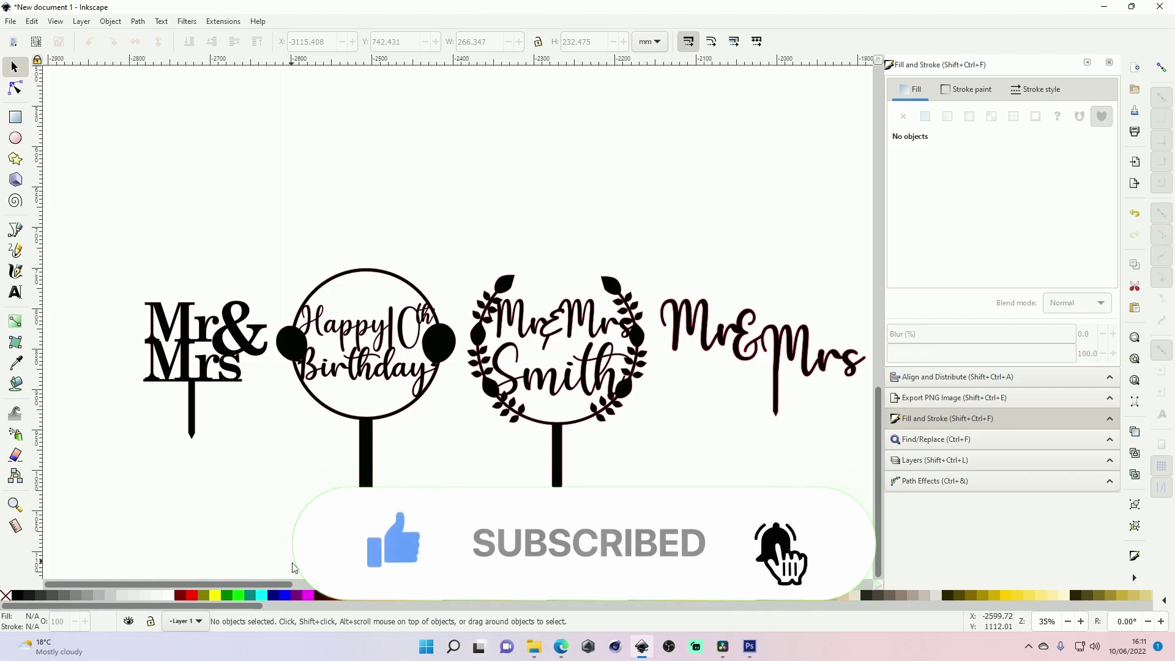
# Switch to the browser, examine the laser cut cake topper image results for design ideas, and return to Inkscape.
pyautogui.moveTo(278, 584)
pyautogui.mouseDown()
pyautogui.moveTo(330, 584)
pyautogui.moveTo(278, 584)
pyautogui.mouseUp()
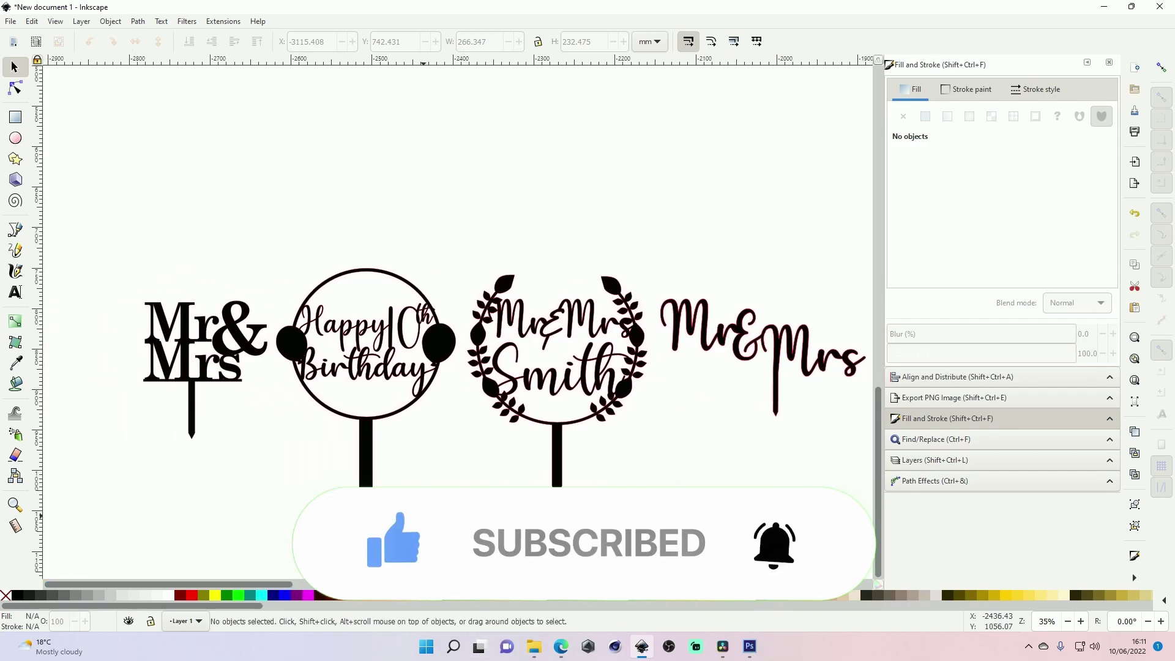
pyautogui.click(561, 646)
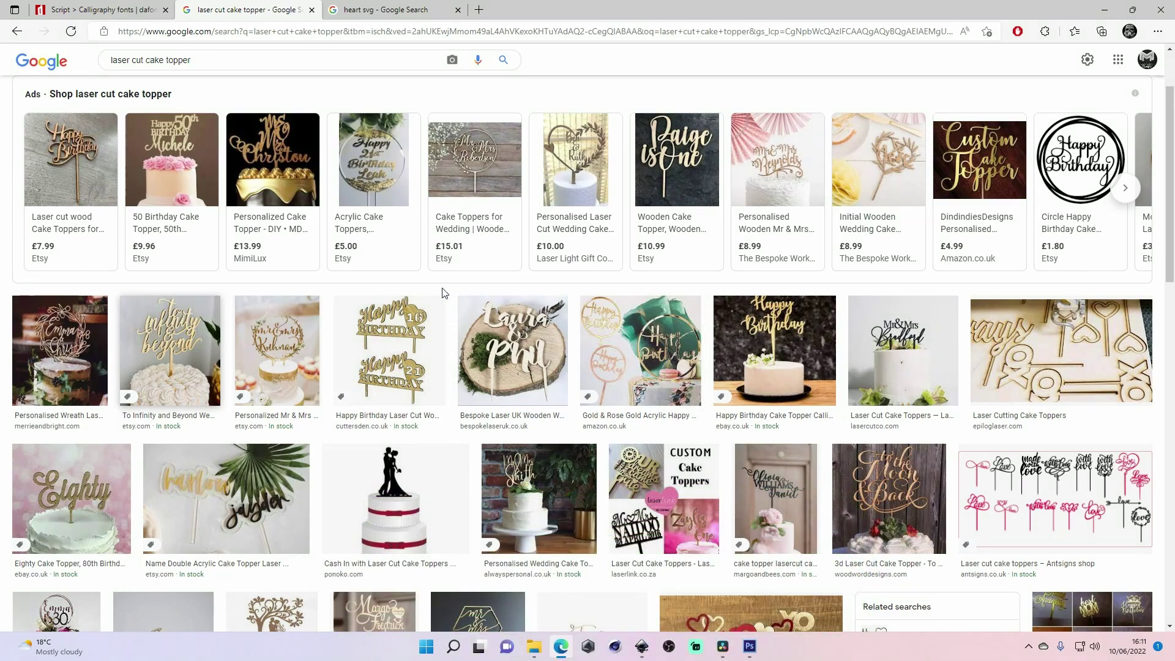
pyautogui.scroll(-3, 445, 294)
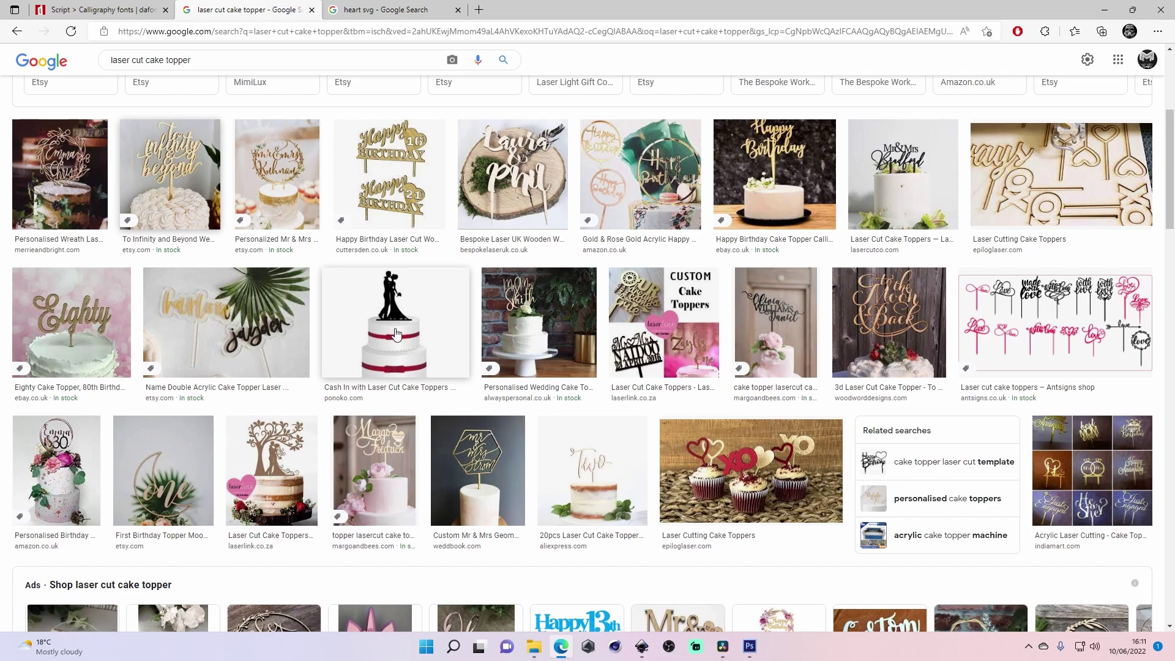
pyautogui.scroll(2, 395, 331)
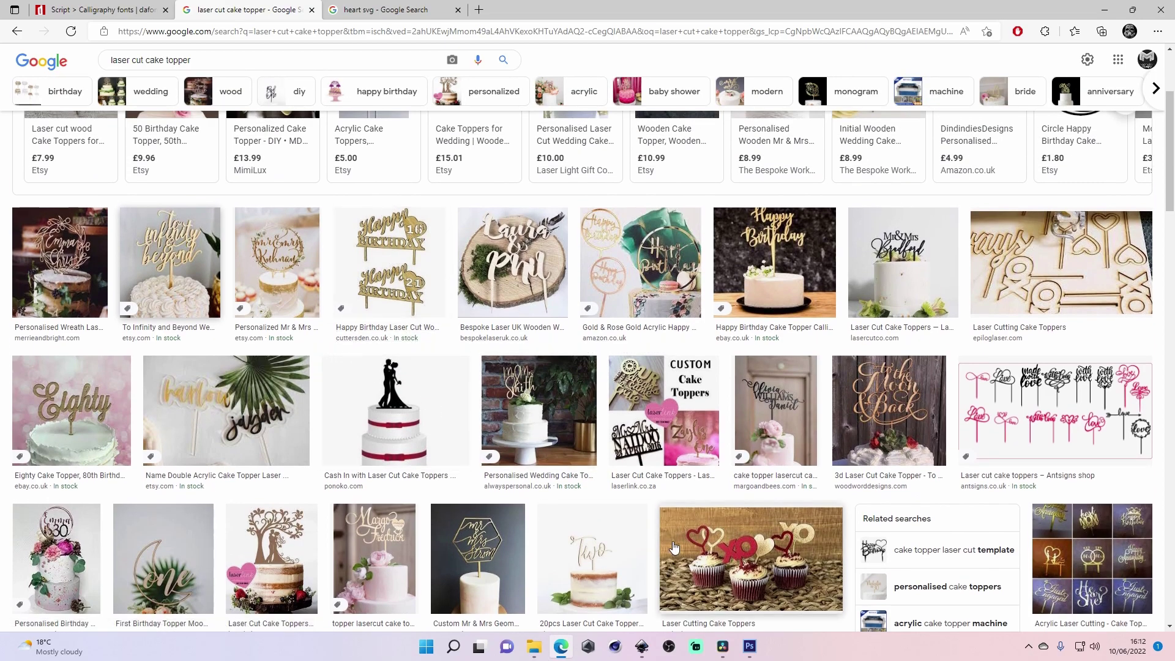
pyautogui.click(642, 646)
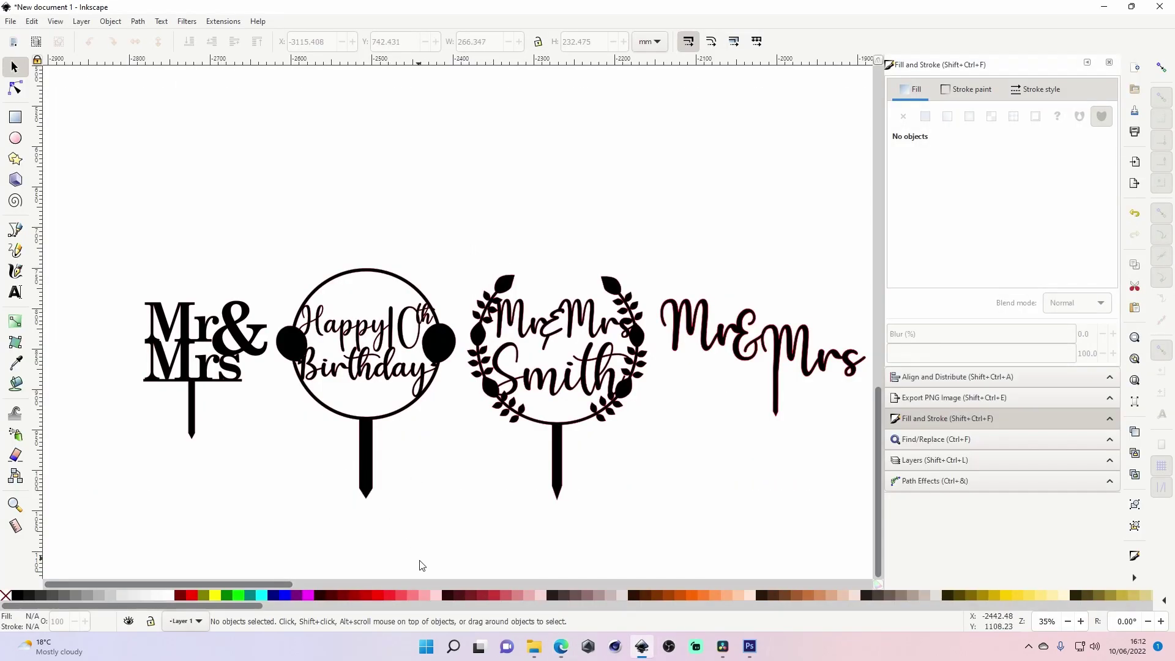
# Spread out the four topper designs by moving the wreath, script Mr&Mrs, Happy 10th Birthday and serif Mr & Mrs toppers.
pyautogui.moveTo(262, 584)
pyautogui.mouseDown()
pyautogui.moveTo(291, 591)
pyautogui.moveTo(253, 599)
pyautogui.mouseUp()
pyautogui.moveTo(615, 383); pyautogui.dragTo(610, 288)
pyautogui.moveTo(721, 346); pyautogui.dragTo(664, 416)
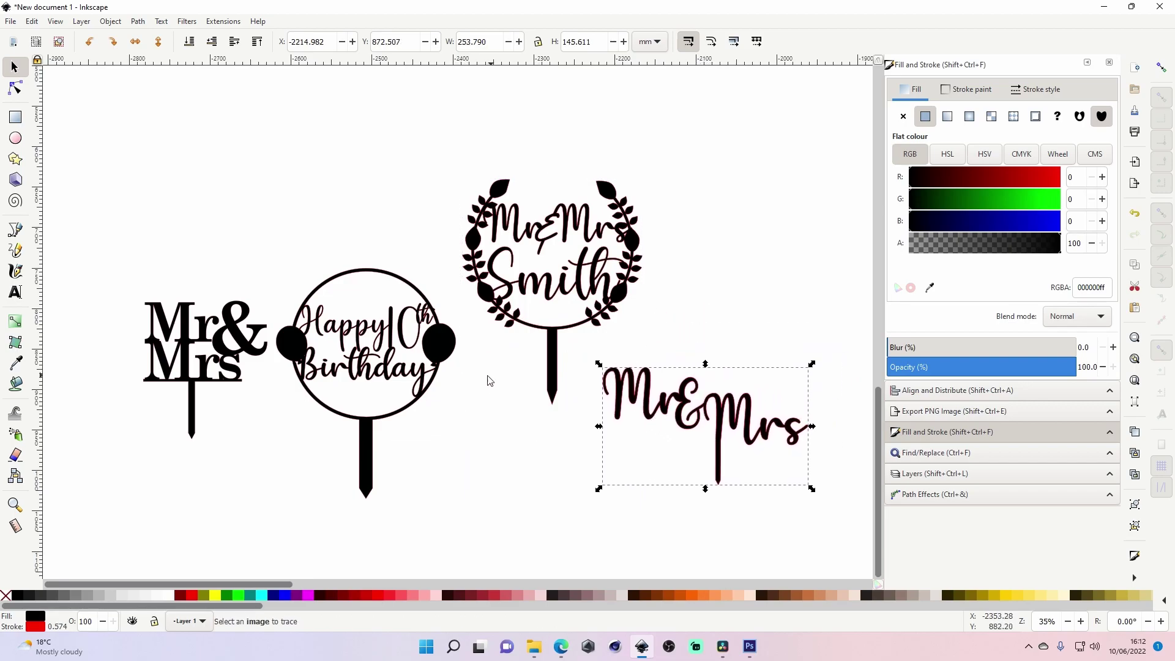
pyautogui.click(483, 398)
pyautogui.moveTo(450, 344); pyautogui.dragTo(412, 284)
pyautogui.moveTo(235, 346); pyautogui.dragTo(198, 319)
pyautogui.click(412, 438)
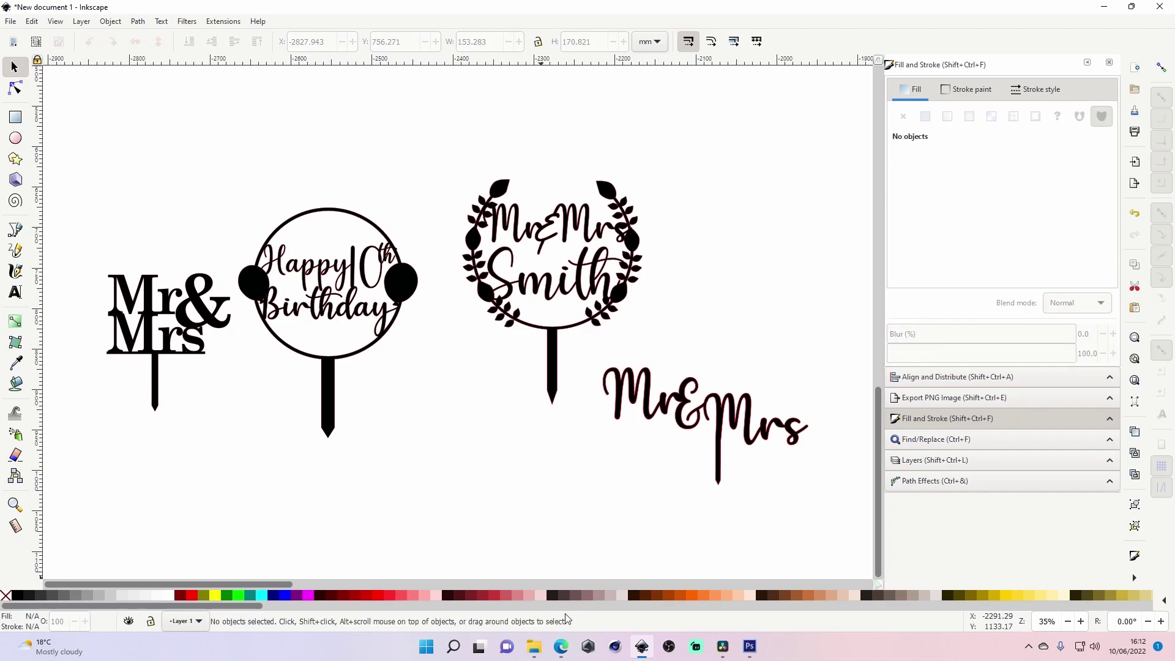
# Reposition the script Mr&Mrs topper just below and beside the wreath topper, and adjust the wreath topper's height on the canvas.
pyautogui.moveTo(563, 649)
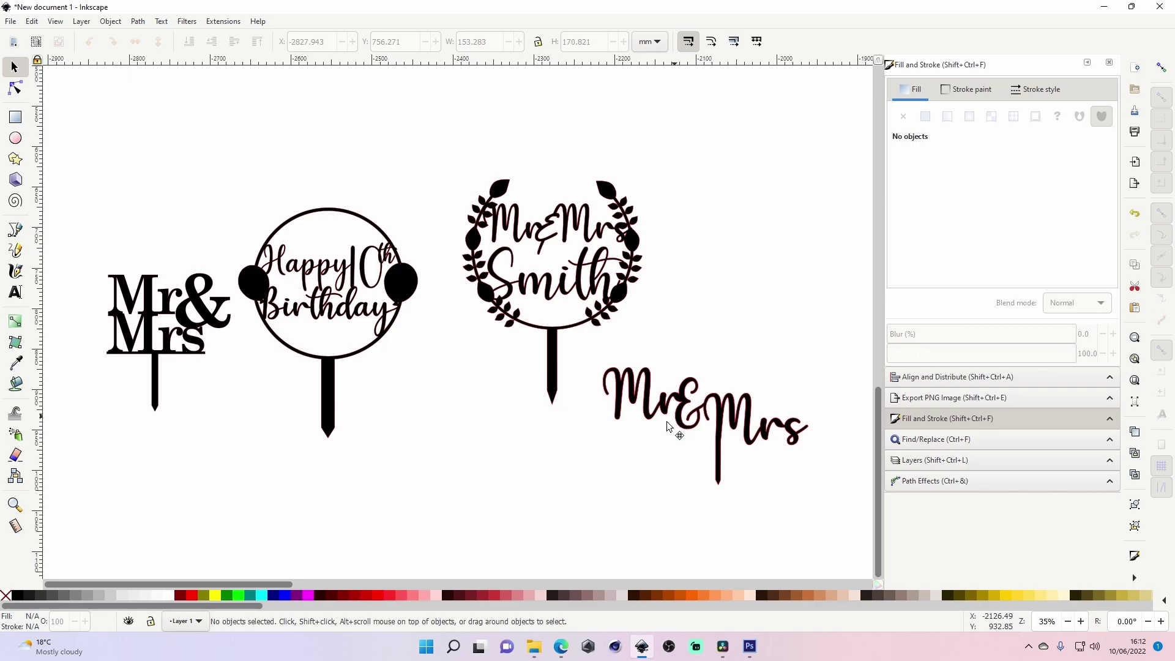
pyautogui.moveTo(667, 421); pyautogui.dragTo(637, 346)
pyautogui.moveTo(600, 257)
pyautogui.mouseDown()
pyautogui.moveTo(595, 270)
pyautogui.moveTo(580, 246)
pyautogui.moveTo(596, 248)
pyautogui.mouseUp()
pyautogui.moveTo(710, 412); pyautogui.dragTo(704, 385)
pyautogui.click(735, 304)
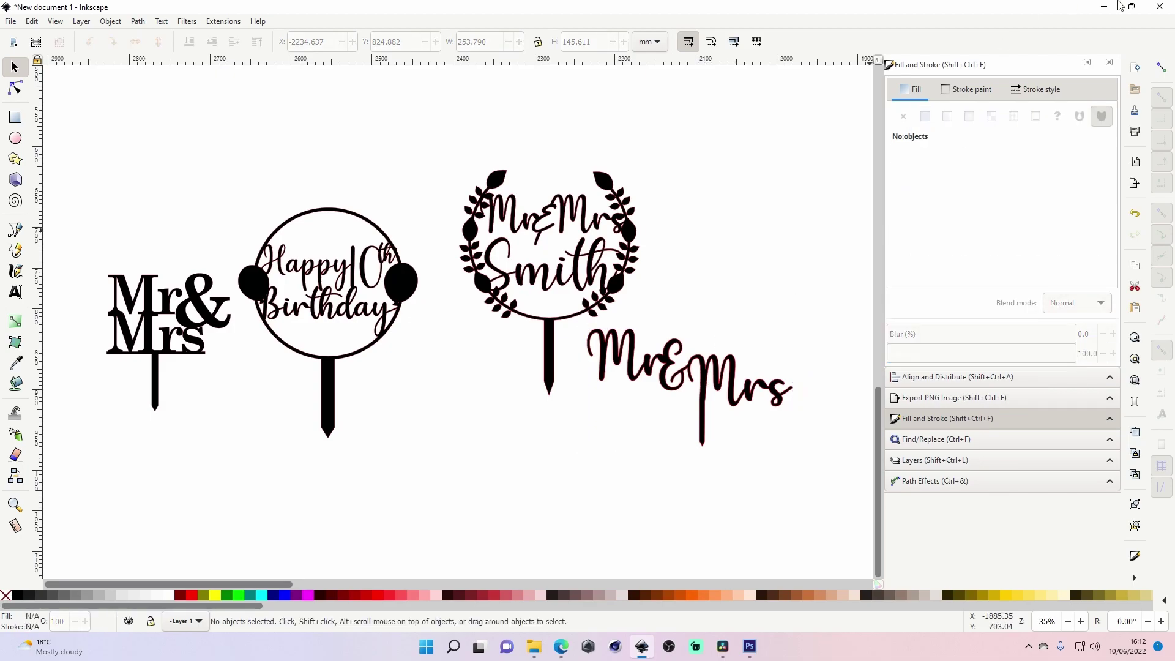
pyautogui.hotkey('ctrl', 'z')
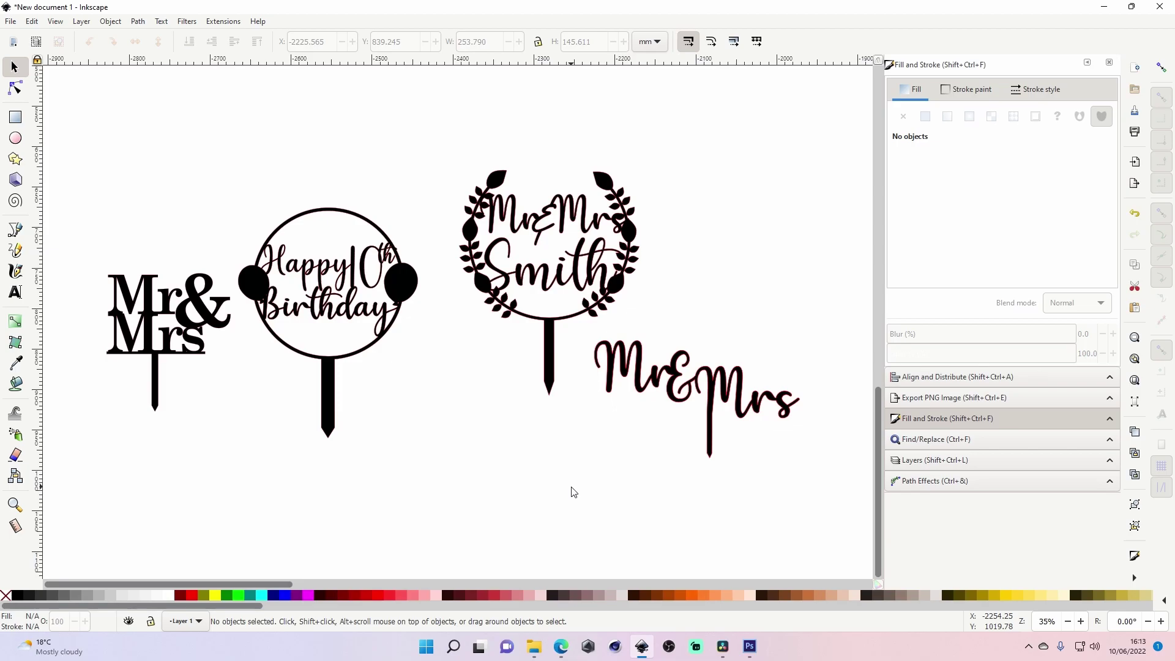
pyautogui.moveTo(612, 372); pyautogui.dragTo(596, 374)
pyautogui.click(535, 454)
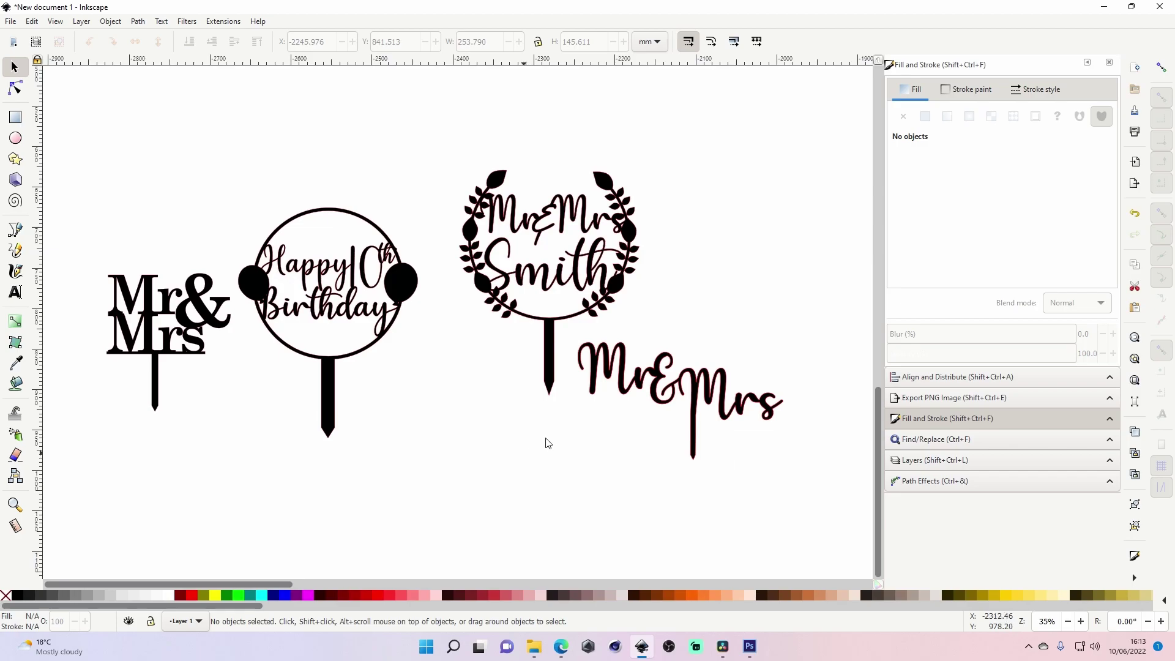
pyautogui.moveTo(551, 344); pyautogui.dragTo(551, 362)
pyautogui.click(541, 480)
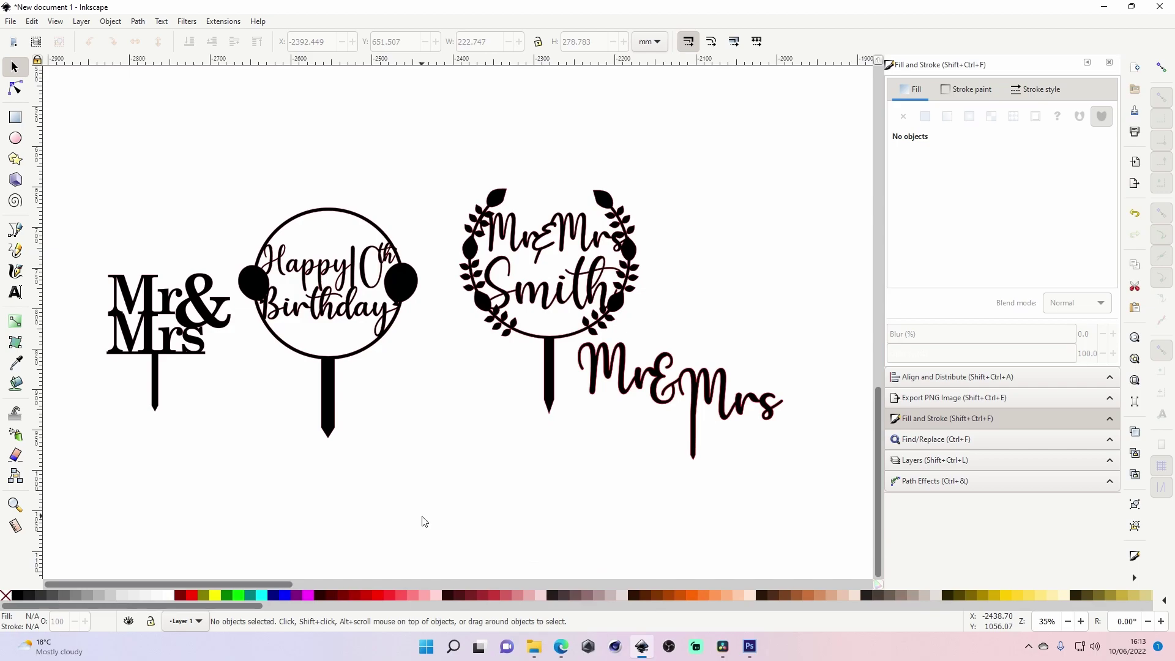
pyautogui.click(561, 646)
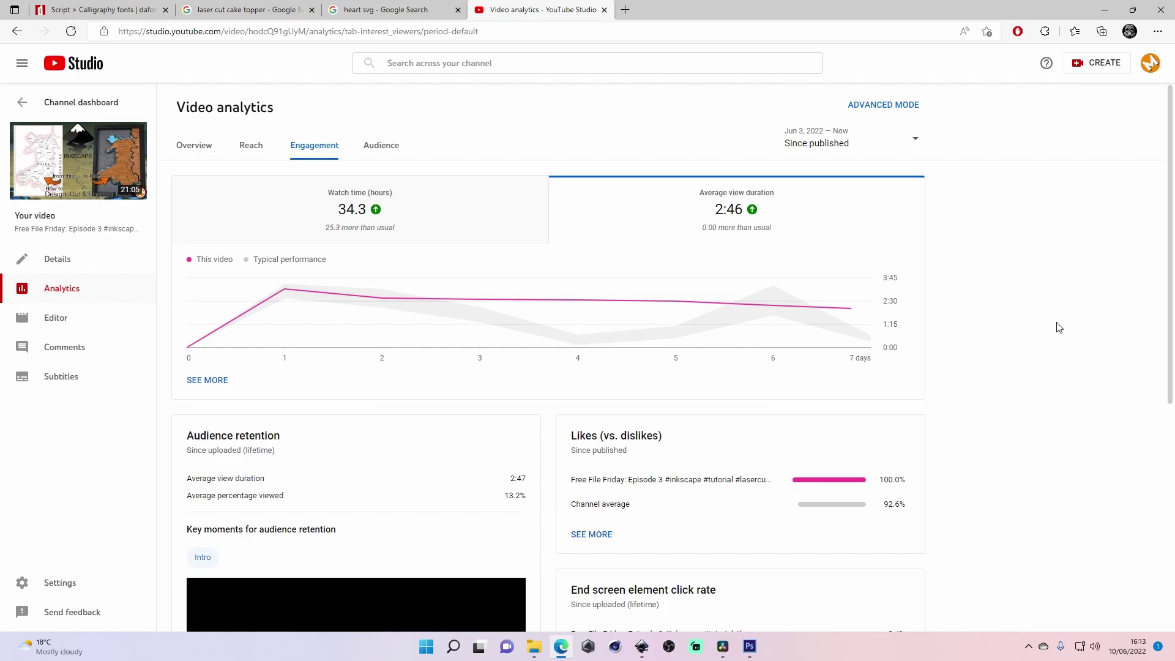
pyautogui.click(1105, 14)
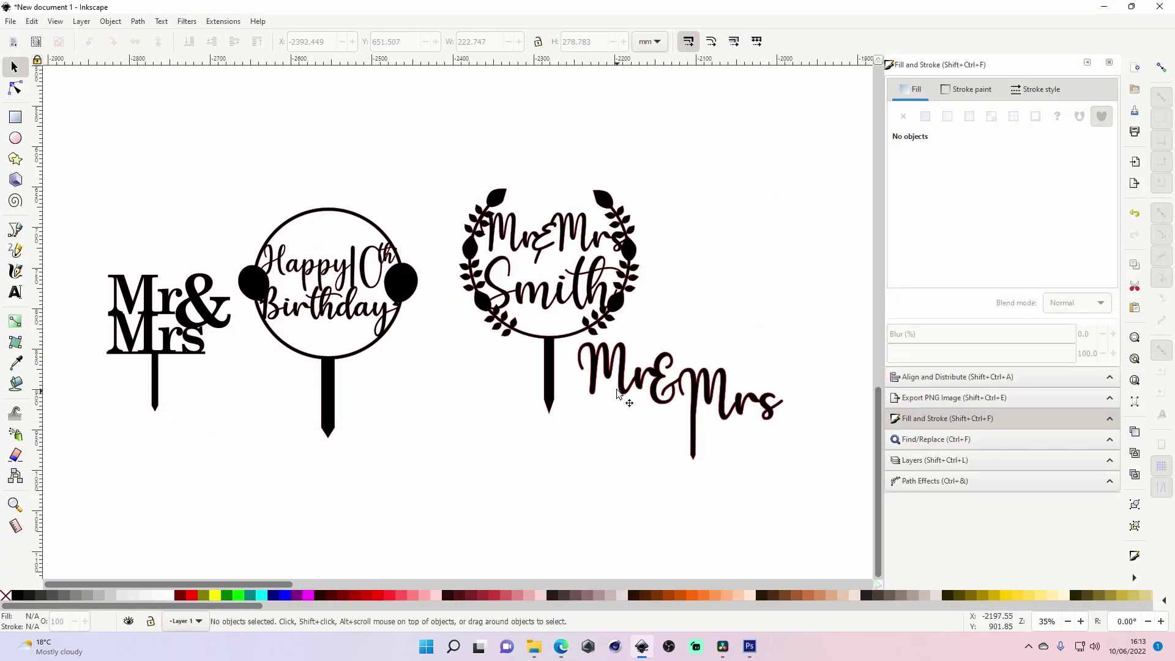
# Nudge the script Mr&Mrs topper slightly beside the wreath topper, leaving empty canvas next to it.
pyautogui.moveTo(621, 385)
pyautogui.mouseDown()
pyautogui.moveTo(637, 401)
pyautogui.moveTo(627, 405)
pyautogui.mouseUp()
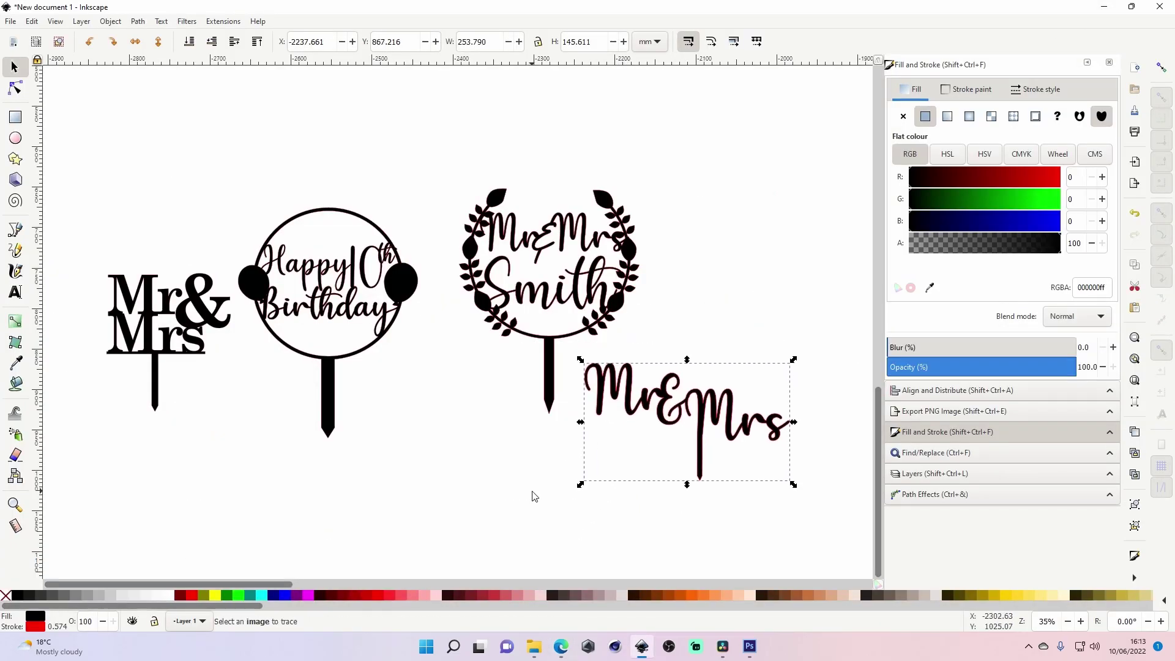
pyautogui.click(532, 496)
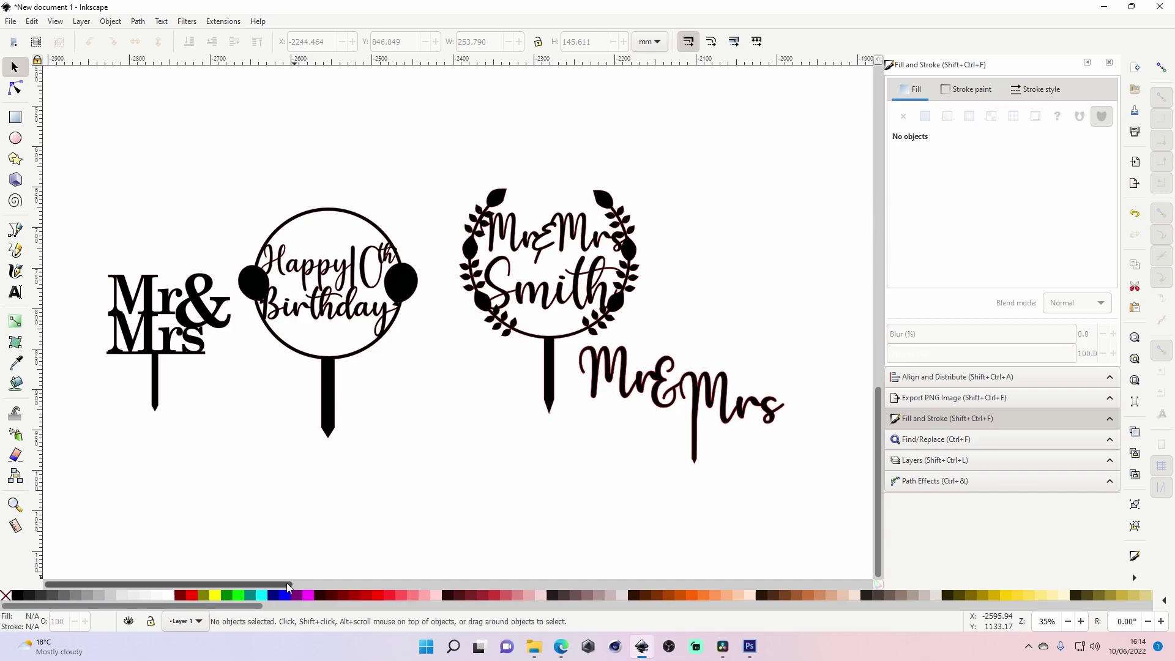
pyautogui.moveTo(285, 583); pyautogui.dragTo(435, 587)
pyautogui.moveTo(221, 395); pyautogui.dragTo(234, 397)
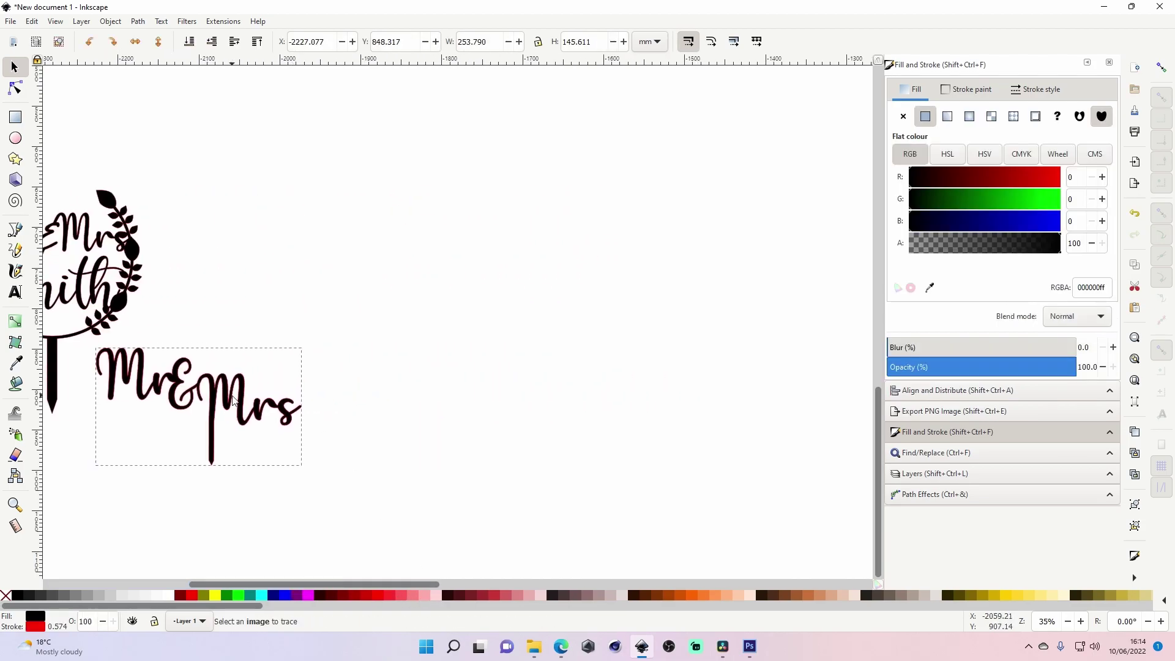
pyautogui.click(286, 310)
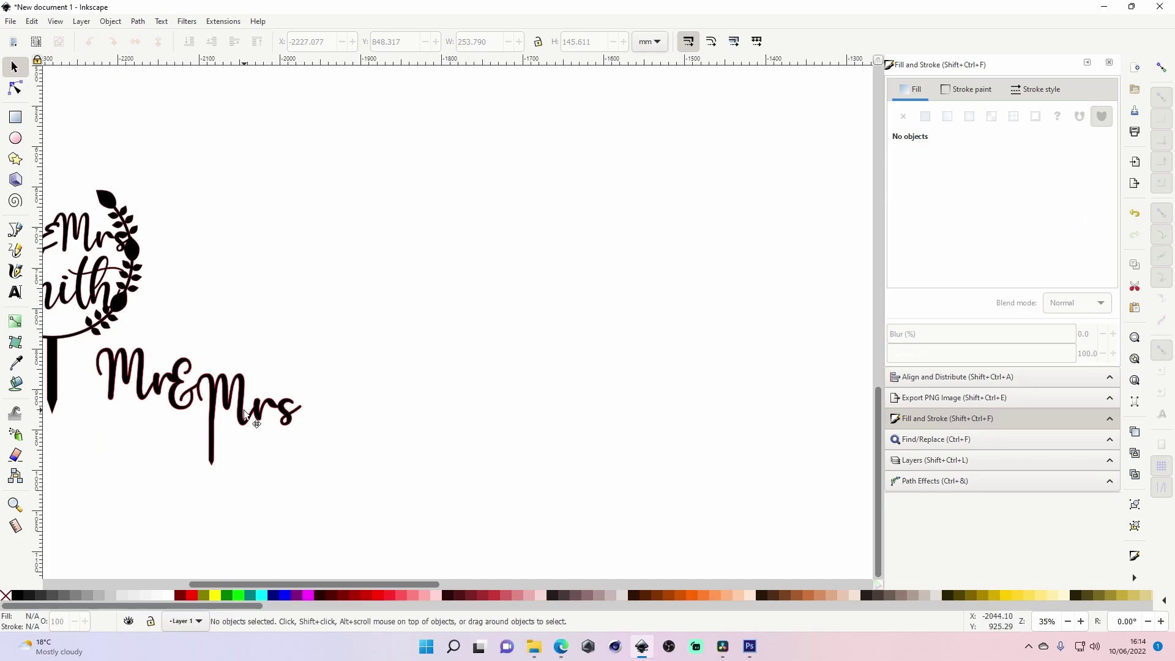
pyautogui.moveTo(257, 424); pyautogui.dragTo(264, 417)
# Switch to the browser, examine the Script > Calligraphy fonts on dafont.com, and return to Inkscape.
pyautogui.click(561, 647)
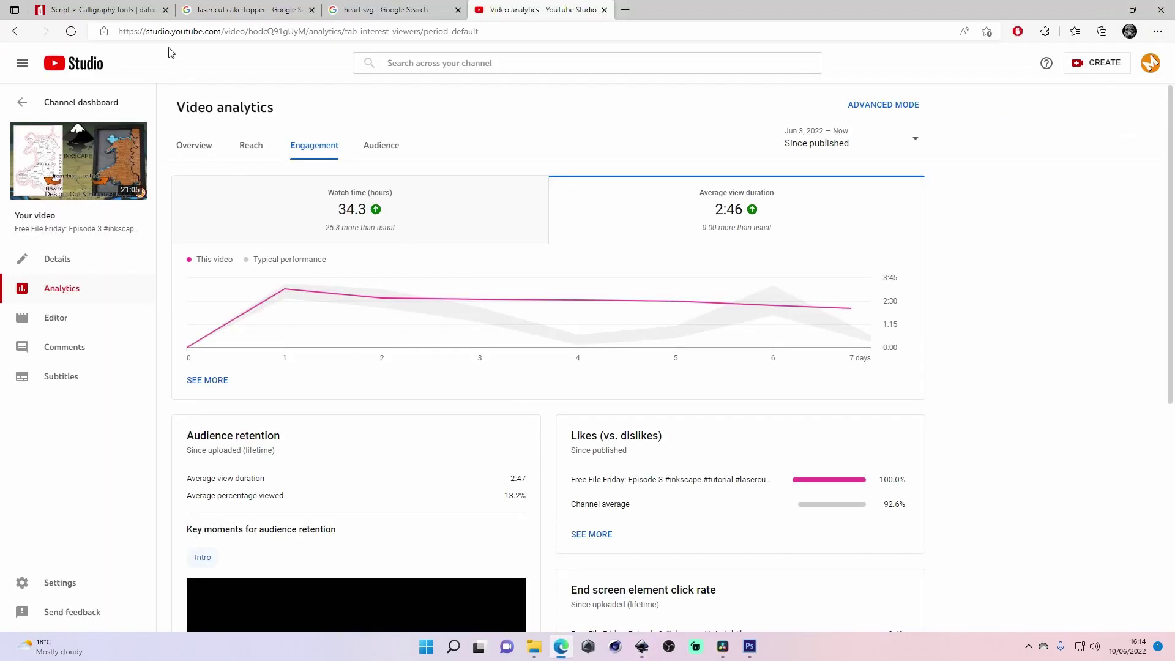
pyautogui.click(122, 10)
pyautogui.scroll(10, 189, 119)
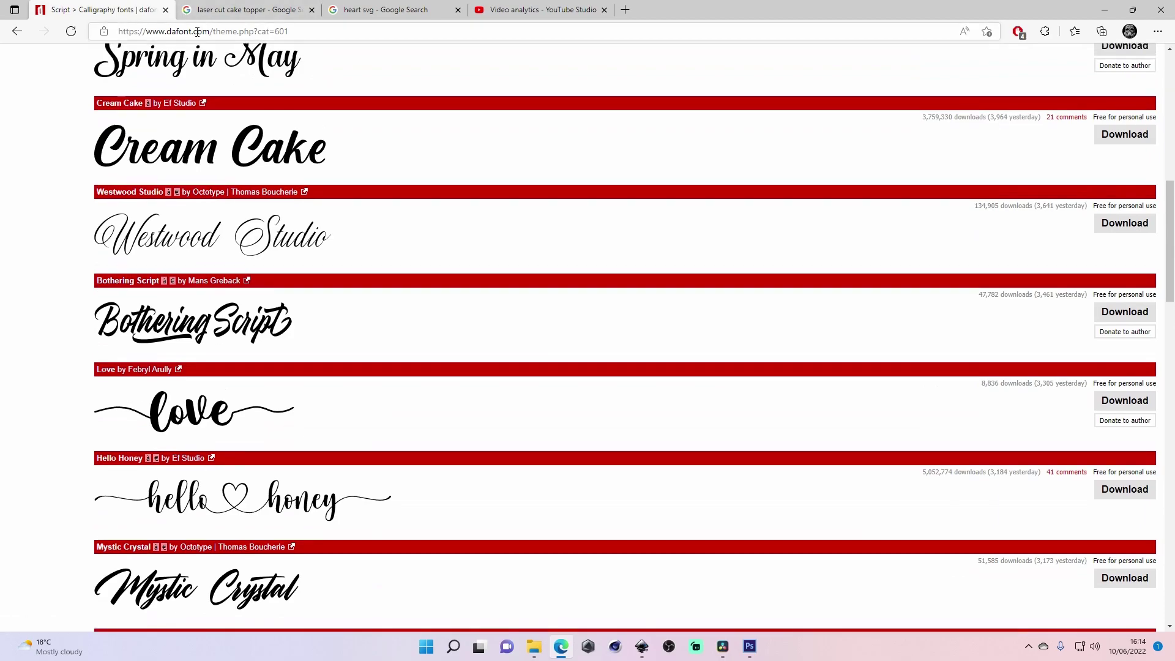
pyautogui.scroll(10, 545, 294)
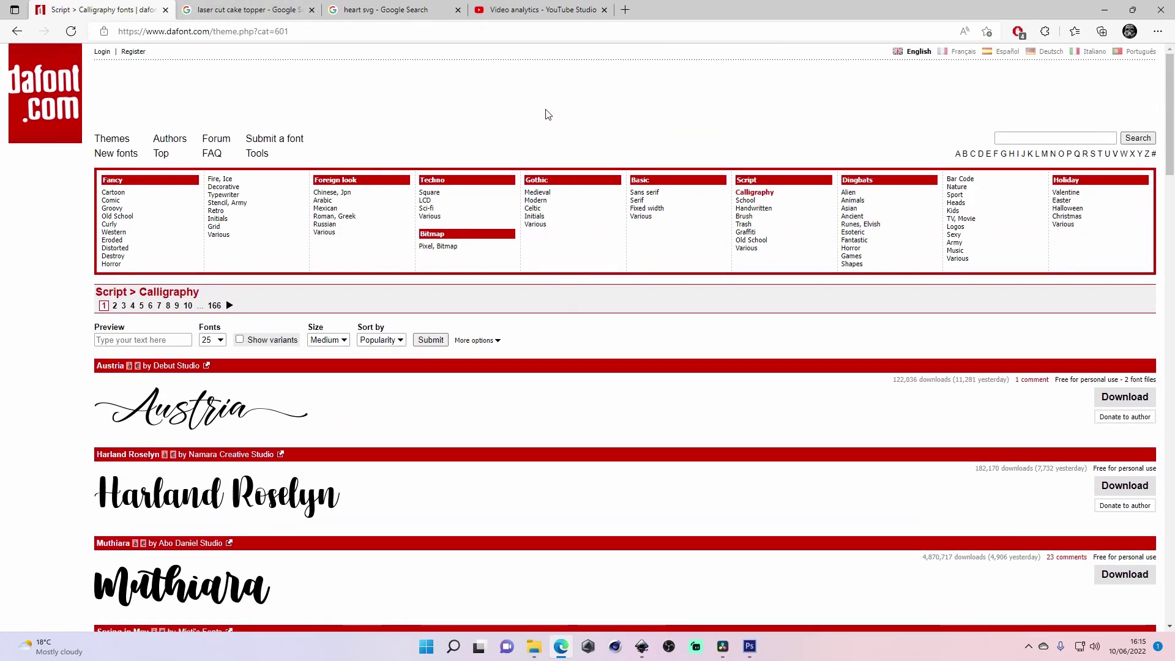
pyautogui.scroll(-3, 517, 283)
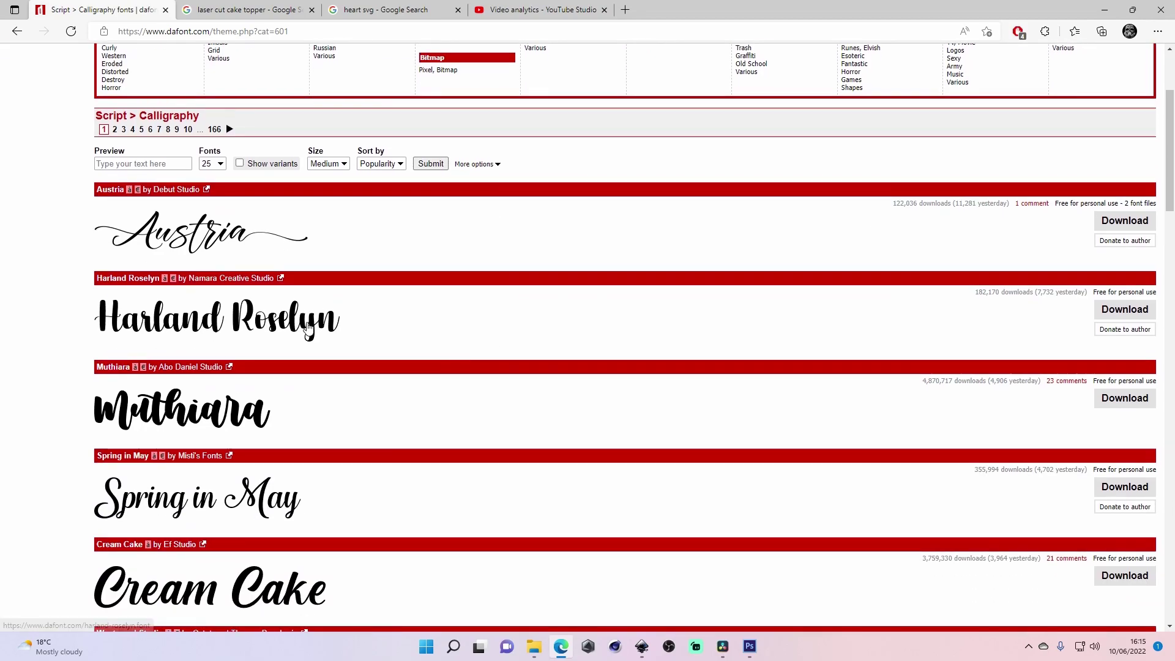
pyautogui.scroll(3, 307, 380)
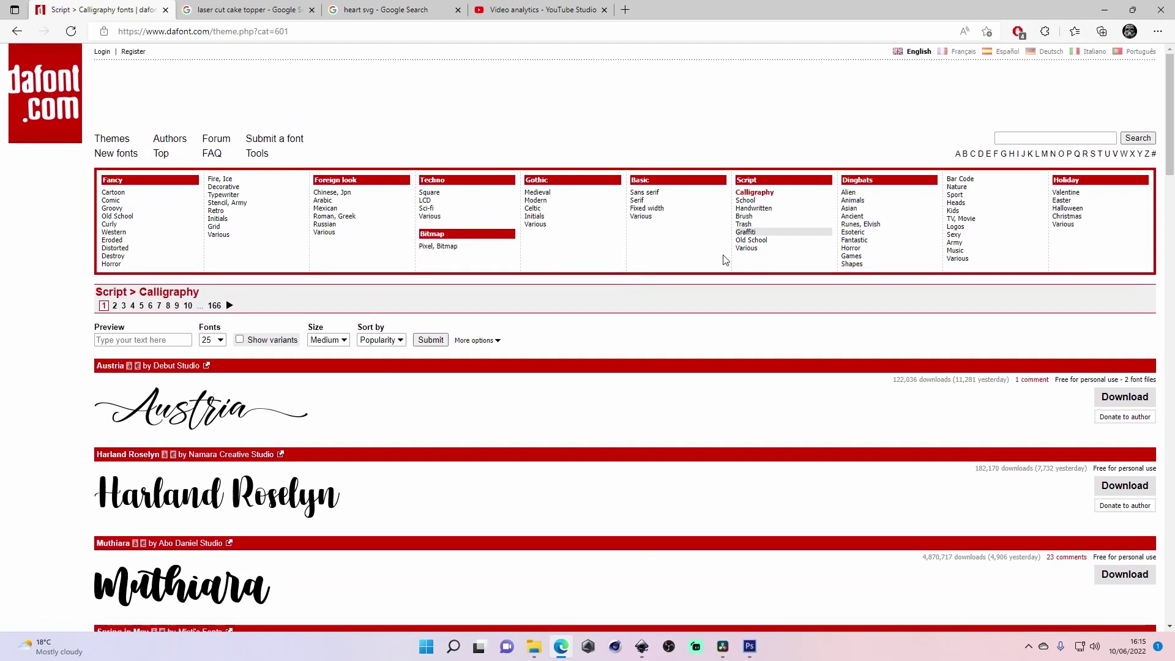
pyautogui.scroll(-3, 700, 294)
pyautogui.scroll(-4, 186, 362)
pyautogui.scroll(7, 641, 393)
pyautogui.scroll(-3, 358, 365)
pyautogui.scroll(-1, 358, 365)
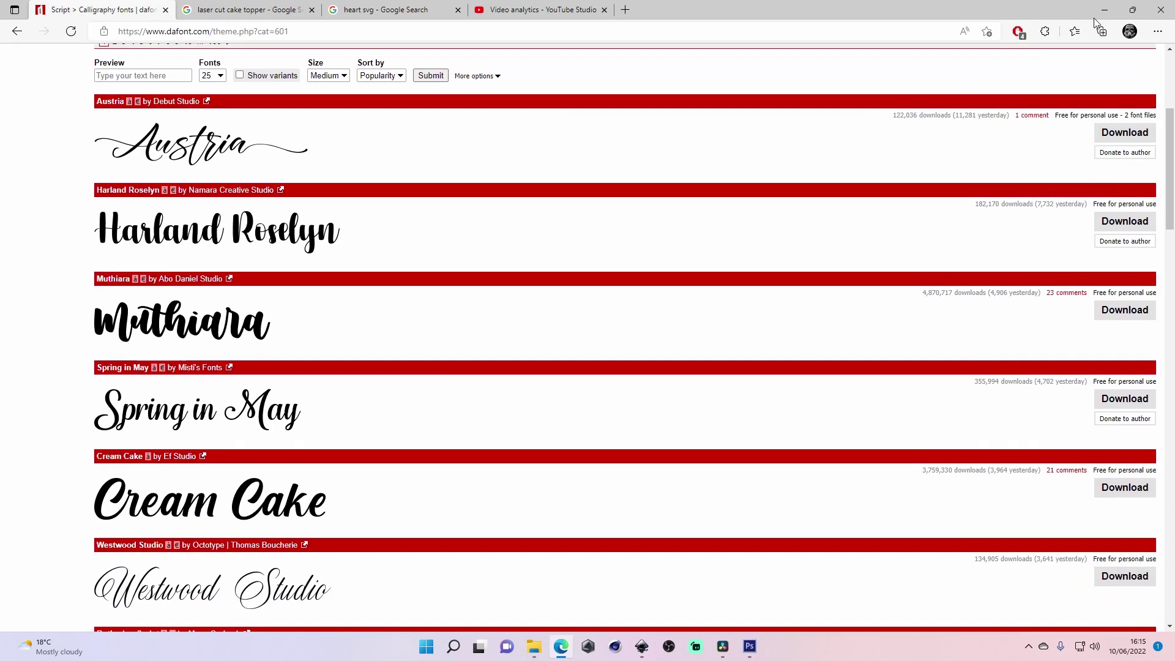
pyautogui.hotkey('alt', 'Tab')
pyautogui.click(519, 353)
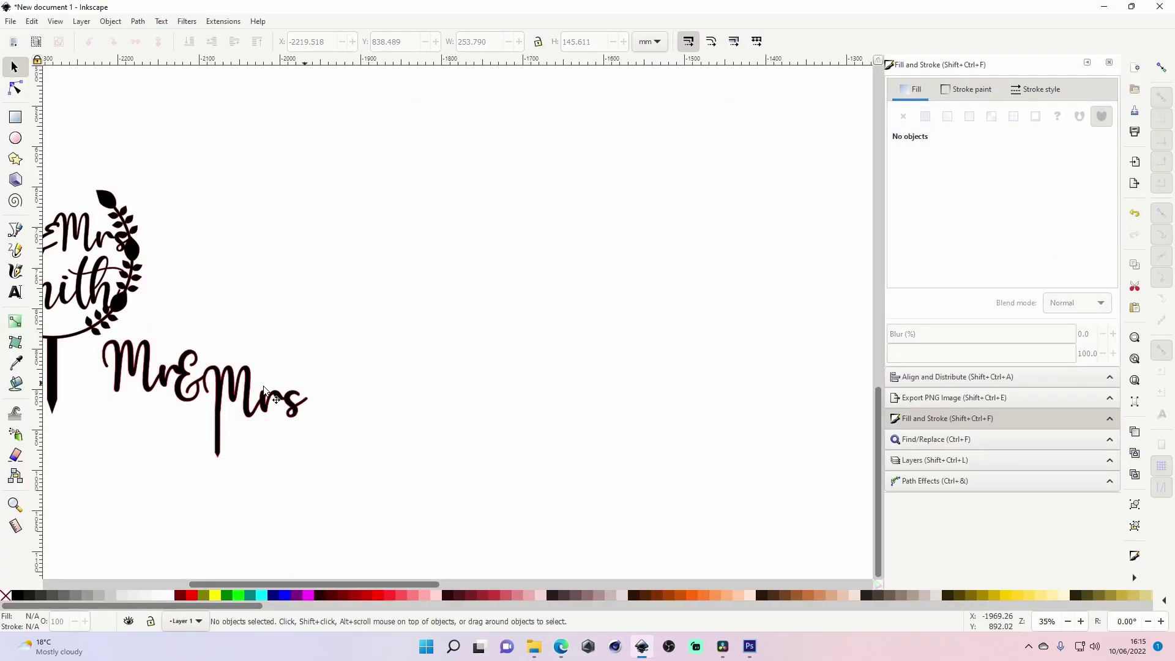
# Add the text "Mr" on the empty canvas beside the existing toppers and scale it up to about 300 pt.
pyautogui.click(21, 297)
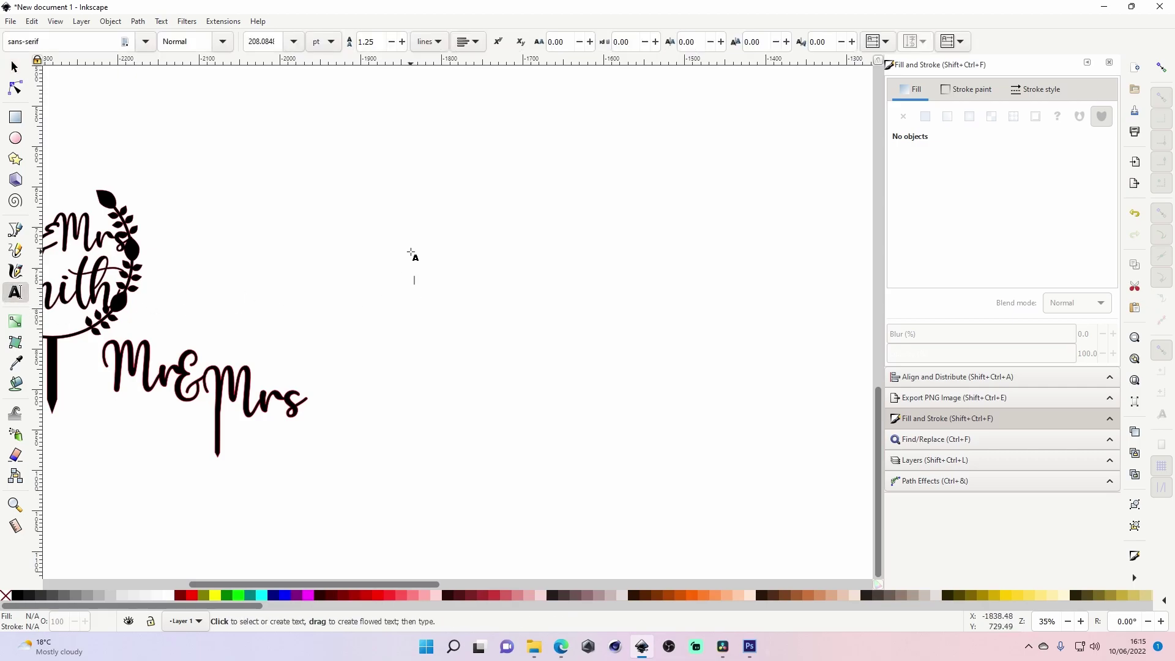
pyautogui.click(14, 66)
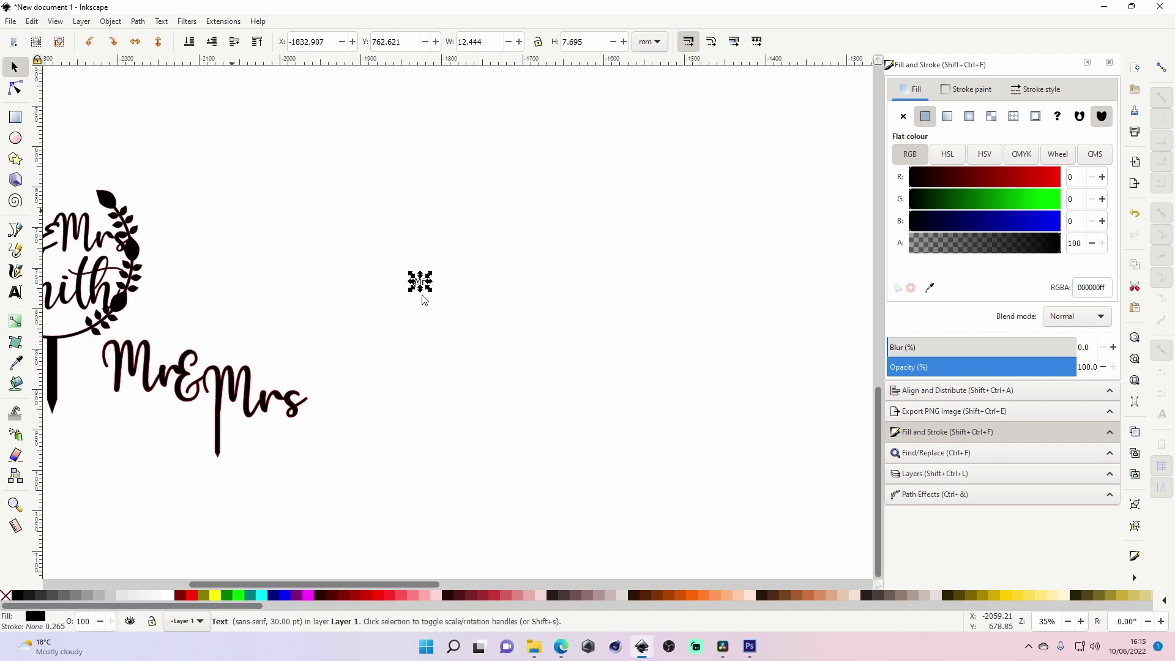
pyautogui.moveTo(432, 297); pyautogui.dragTo(468, 275)
# Set the font of the new "Mr" text to Hello.
pyautogui.tripleClick(435, 275)
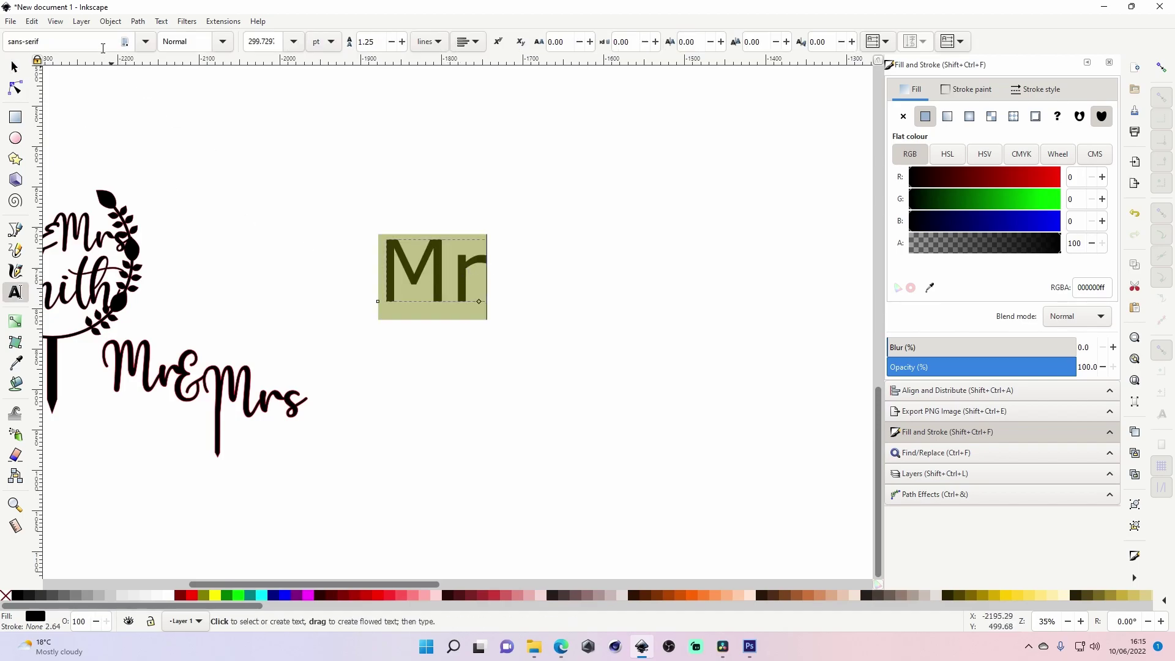
pyautogui.click(13, 42)
pyautogui.write('he')
pyautogui.click(14, 58)
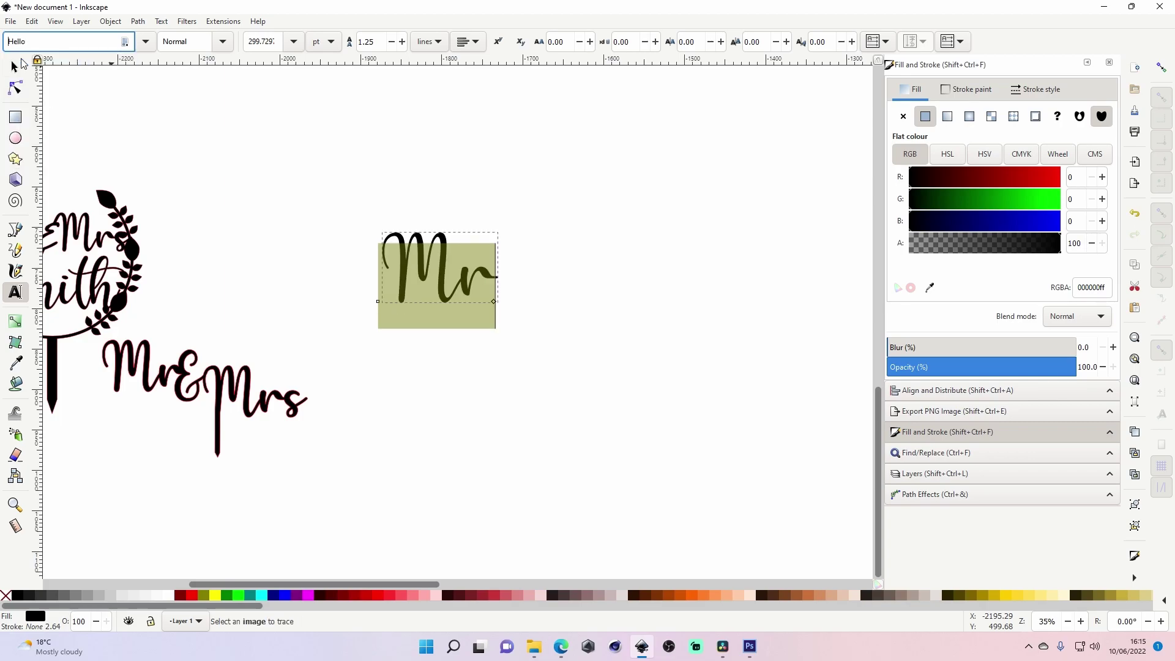
pyautogui.click(14, 66)
# Duplicate the "Mr" text, change the copy to "Mrs", and place it beside "Mr", slightly lower.
pyautogui.moveTo(445, 274); pyautogui.dragTo(455, 321)
pyautogui.hotkey('ctrl', 'd')
pyautogui.doubleClick(485, 332)
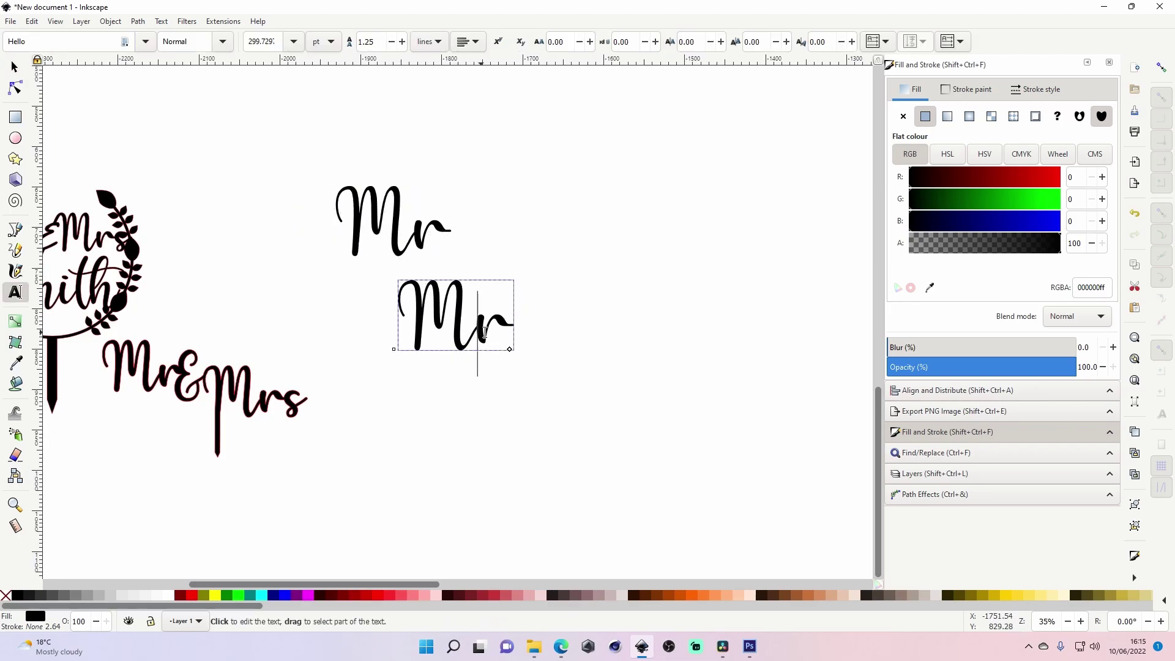
pyautogui.write('s')
pyautogui.click(15, 67)
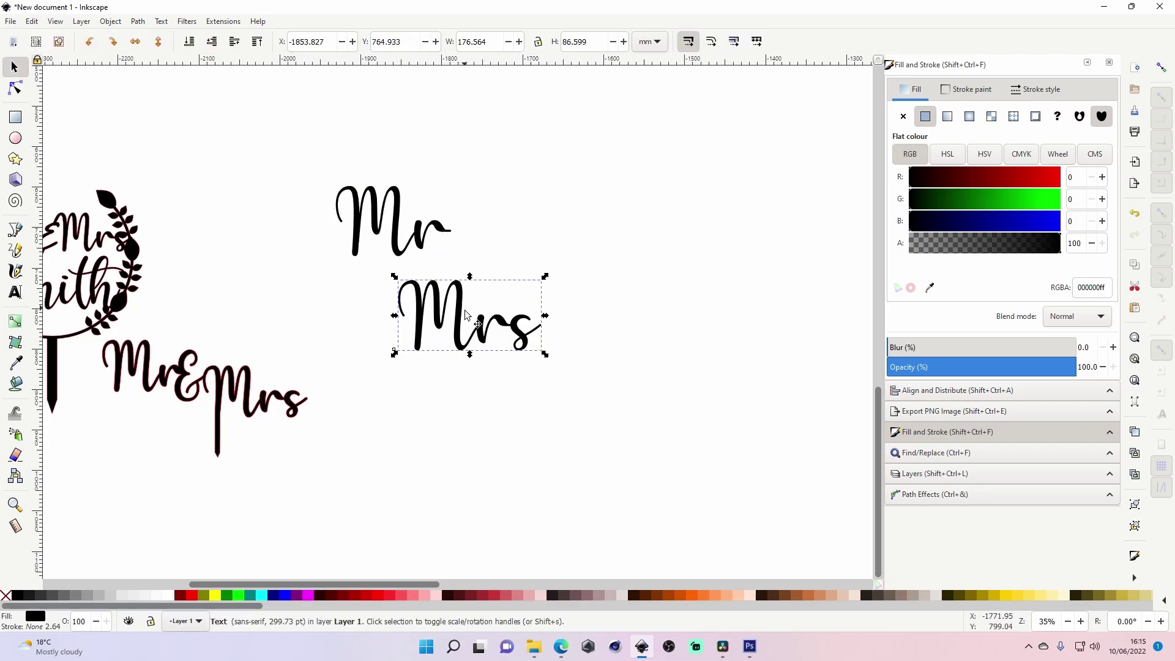
pyautogui.moveTo(465, 315); pyautogui.dragTo(521, 268)
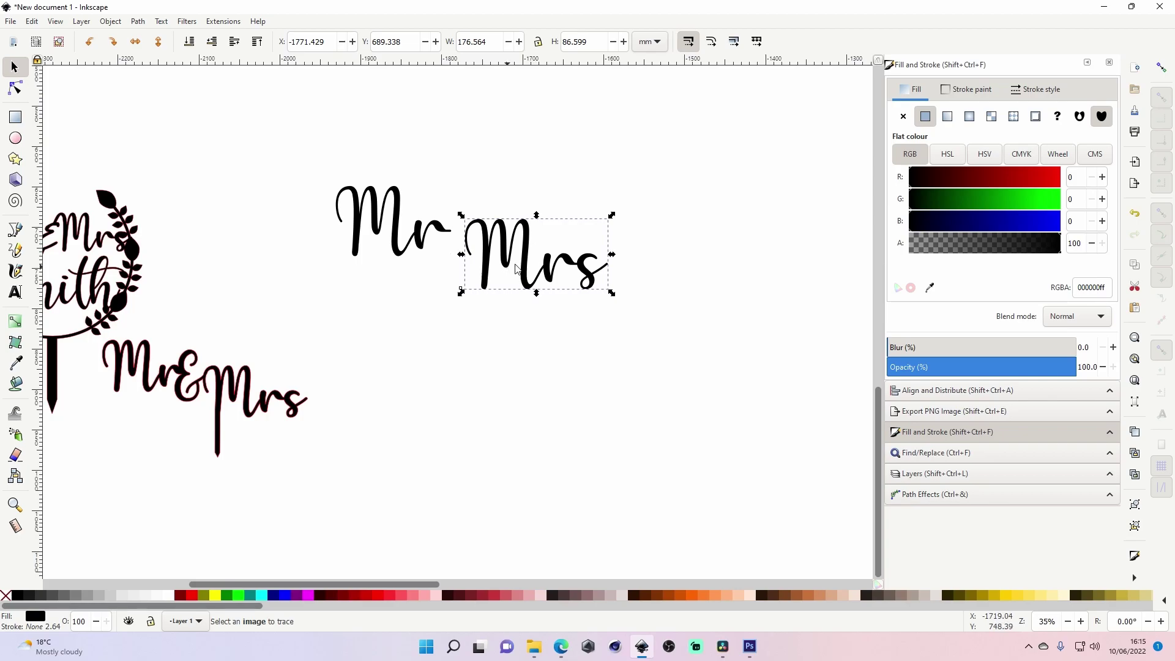
# Duplicate the "Mrs" text, move the copy below "Mr", and replace its content with "&".
pyautogui.click(518, 357)
pyautogui.click(530, 279)
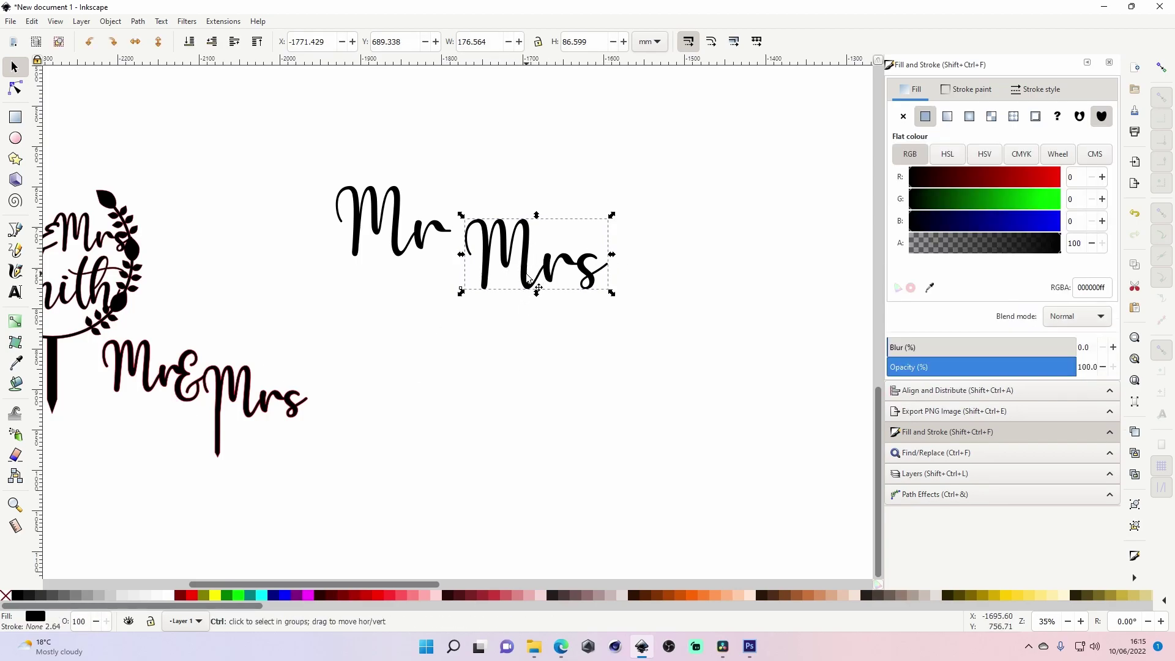
pyautogui.hotkey('ctrl', 'd')
pyautogui.moveTo(525, 274); pyautogui.dragTo(403, 346)
pyautogui.doubleClick(406, 338)
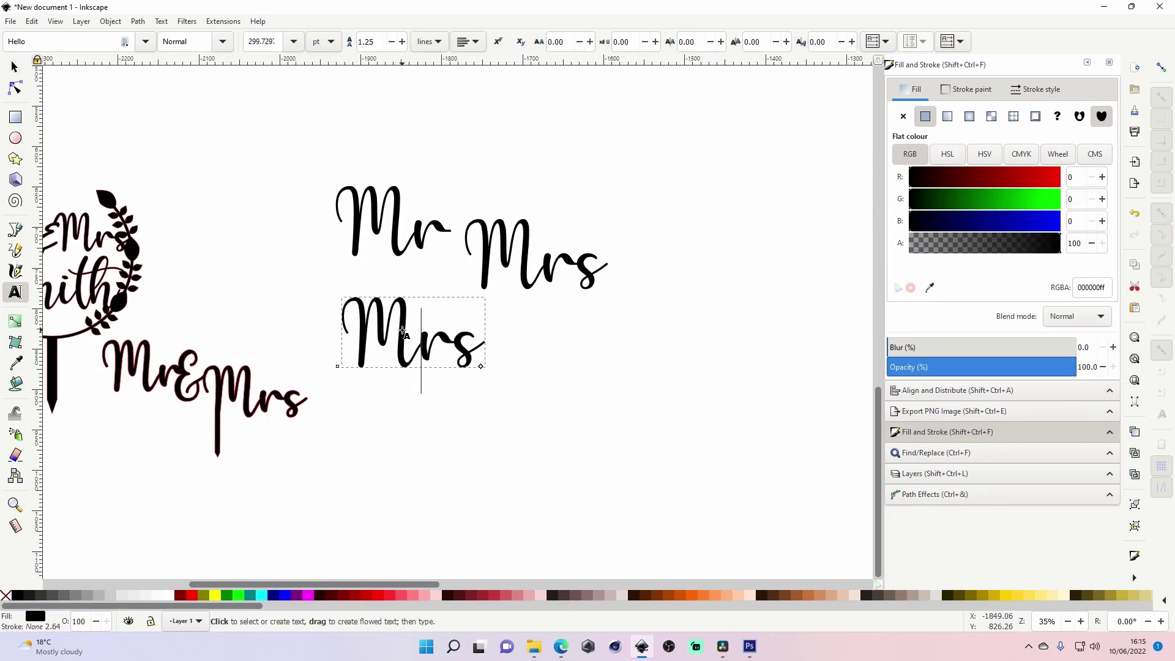
pyautogui.hotkey('ctrl', 'a')
pyautogui.write('&')
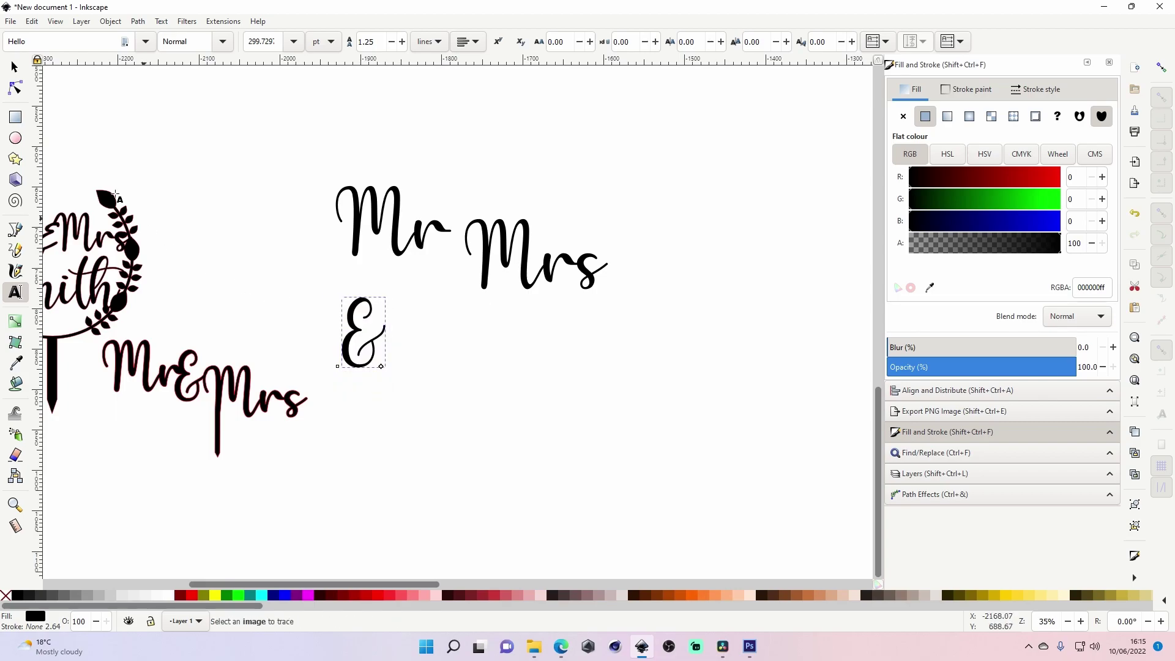
# Move the "&" between "Mr" and "Mrs" so it overlaps and connects both words.
pyautogui.press('F1')
pyautogui.moveTo(336, 315); pyautogui.dragTo(450, 221)
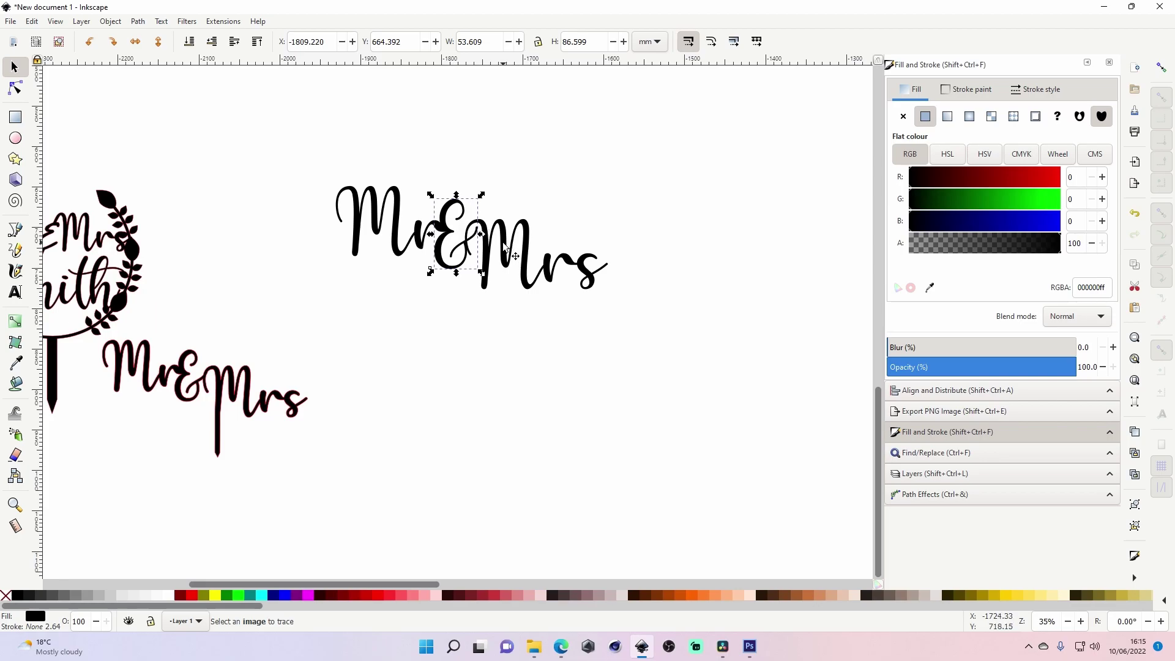
pyautogui.click(507, 362)
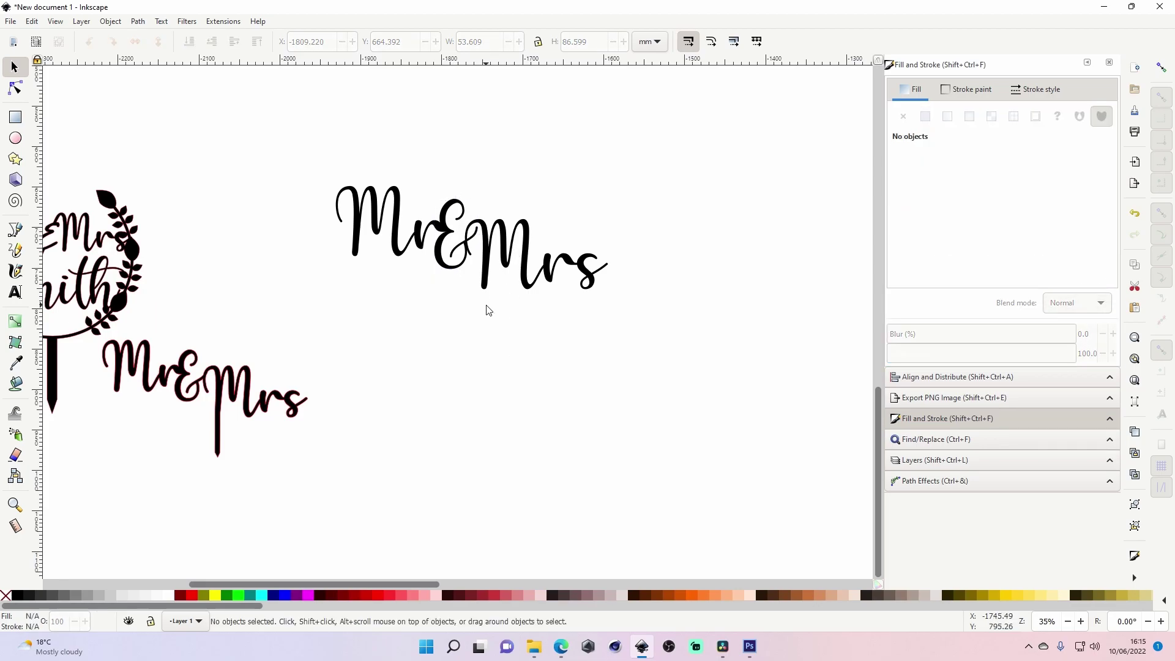
pyautogui.click(431, 245)
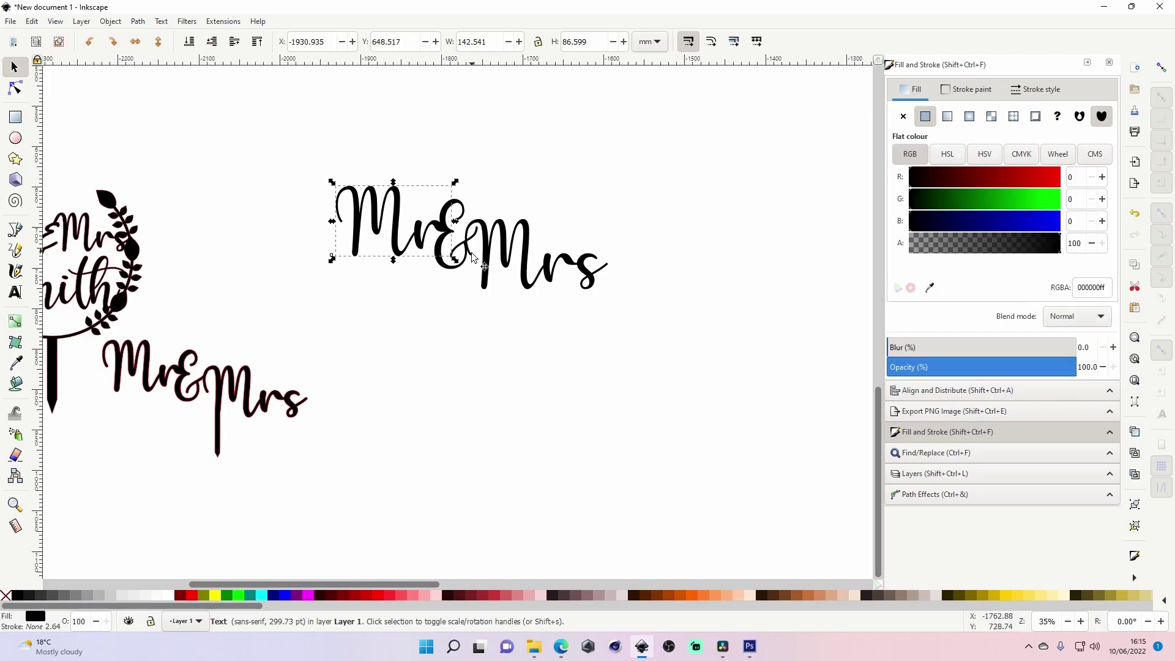
pyautogui.moveTo(272, 162); pyautogui.dragTo(634, 334)
pyautogui.click(445, 434)
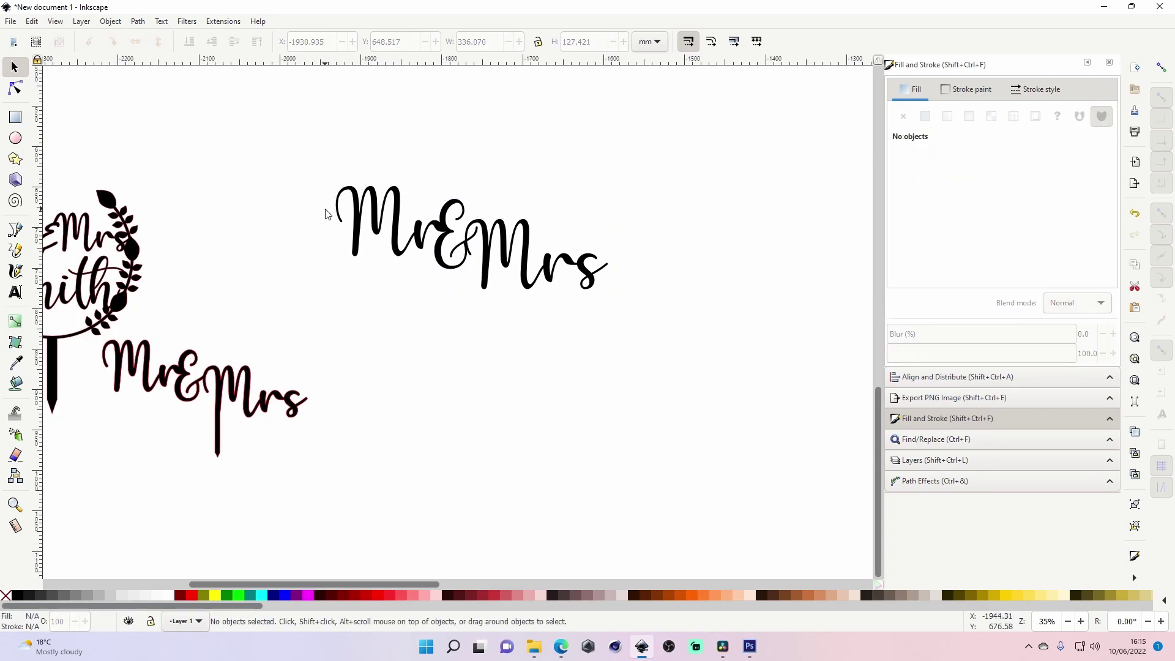
# Thicken the "Mr" lettering by a net single Outset increment.
pyautogui.press('z')
pyautogui.click(362, 205)
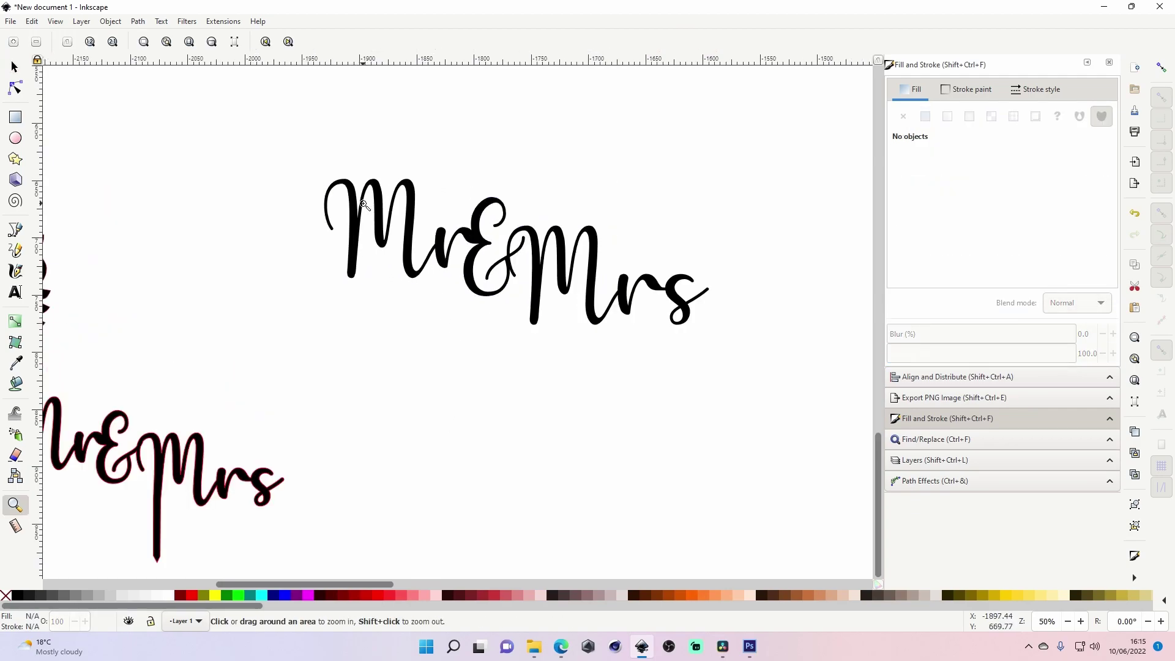
pyautogui.click(17, 67)
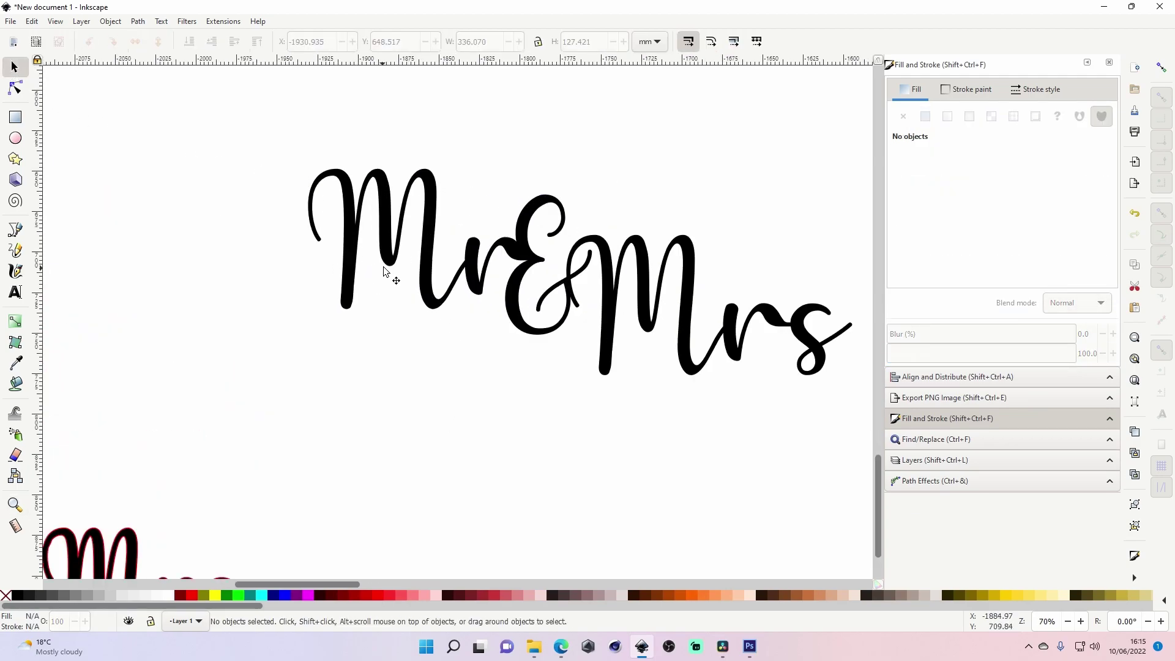
pyautogui.click(341, 256)
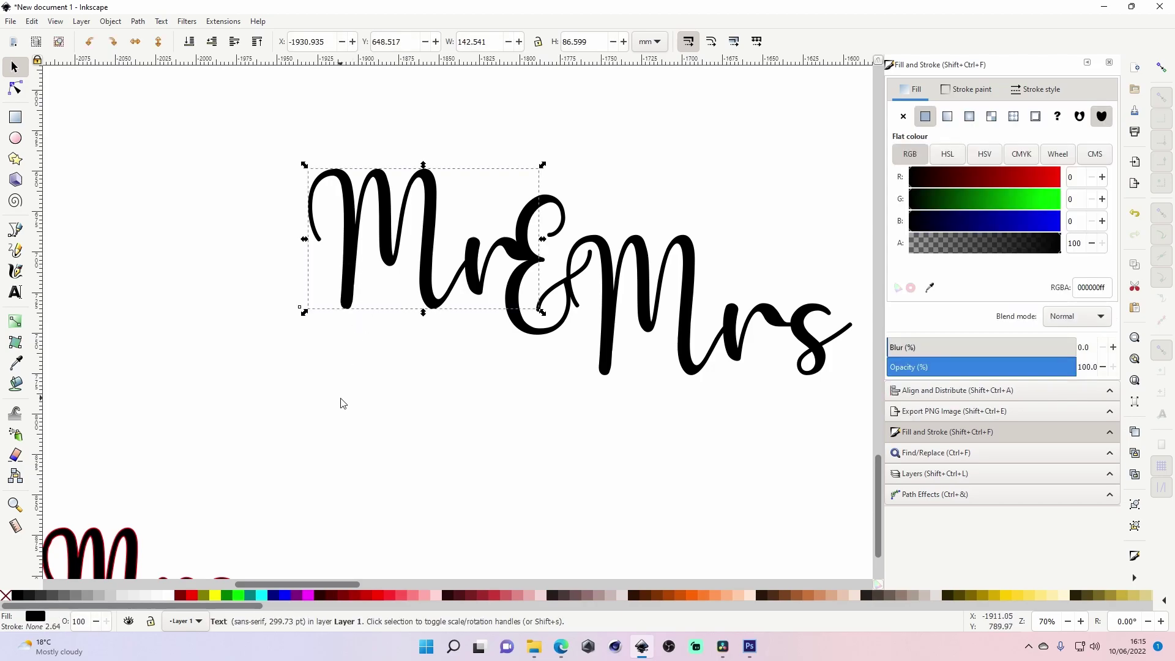
pyautogui.press('ctrl')
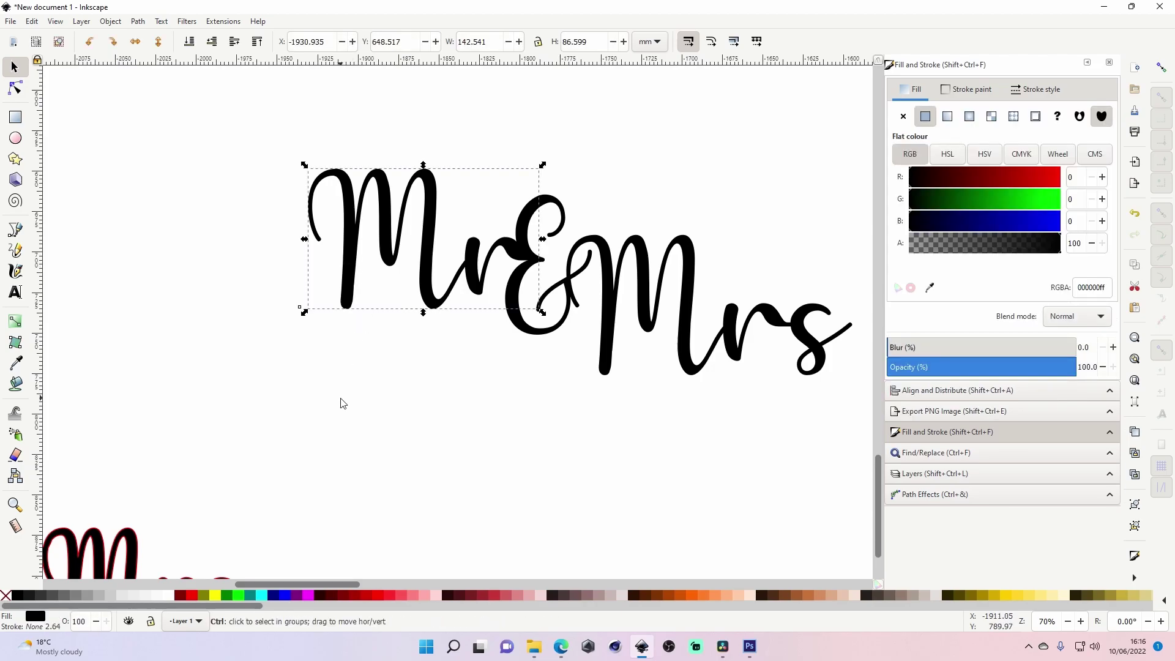
pyautogui.hotkey('ctrl', ')')
pyautogui.hotkey('ctrl', ')')
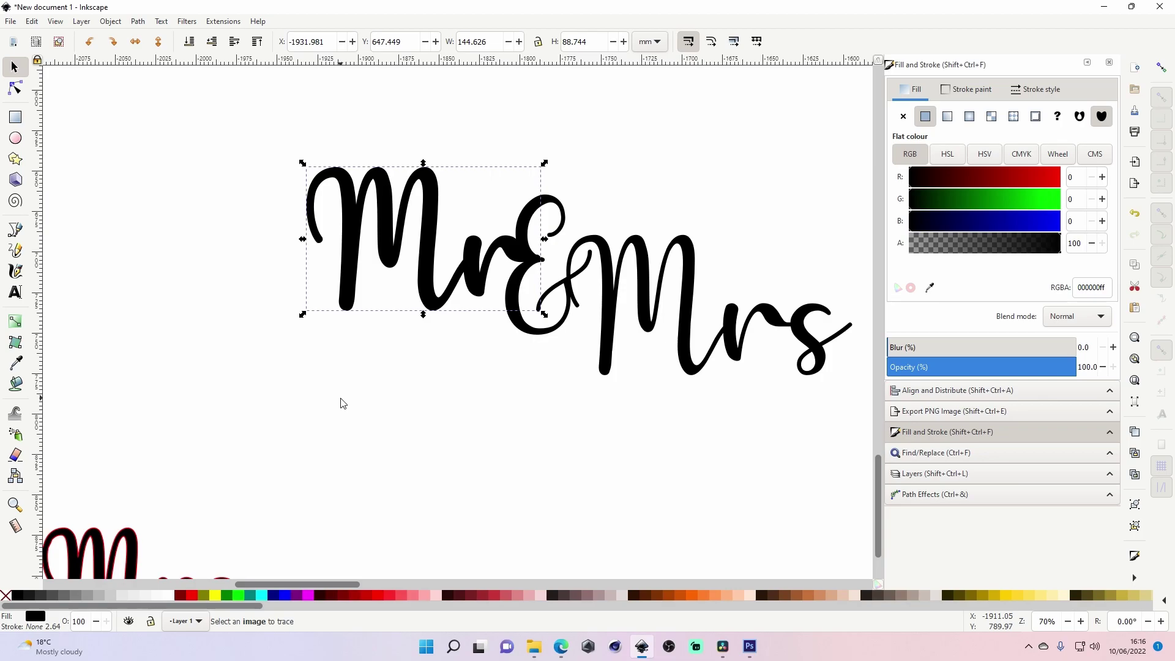
pyautogui.hotkey('ctrl', '(')
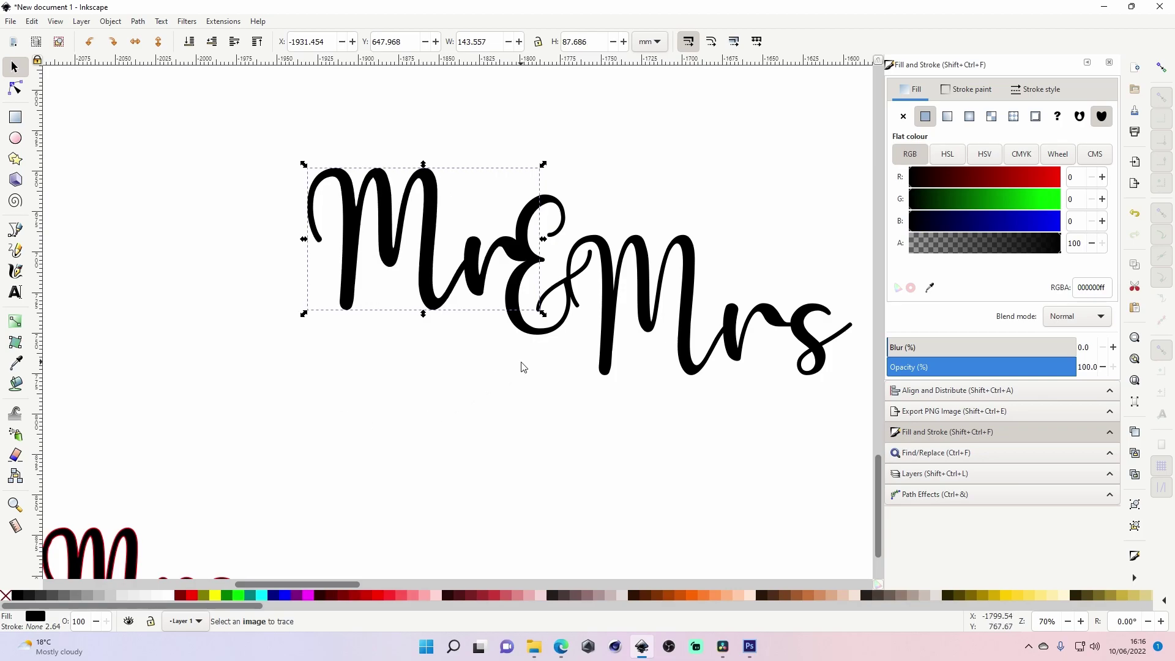
# Outset the "&" and the "Mrs" lettering by one increment each to match the thickened "Mr".
pyautogui.click(526, 333)
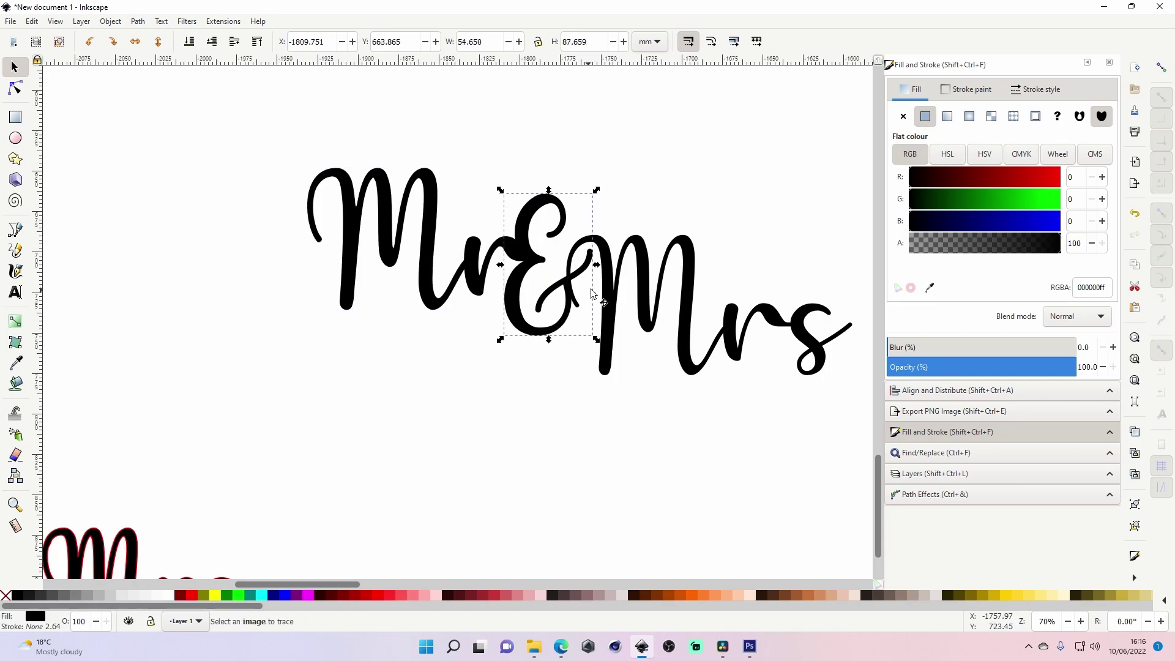
pyautogui.click(614, 287)
pyautogui.press('ctrl')
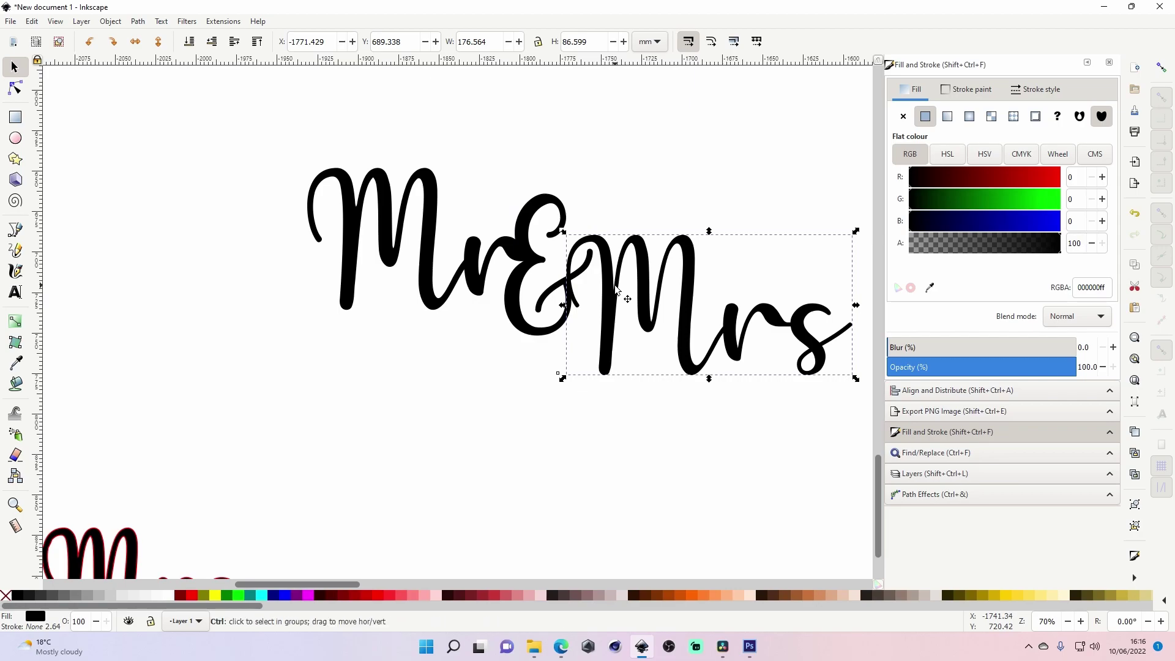
pyautogui.hotkey('ctrl', '(')
pyautogui.hotkey('ctrl', ')')
pyautogui.hotkey('ctrl', ')')
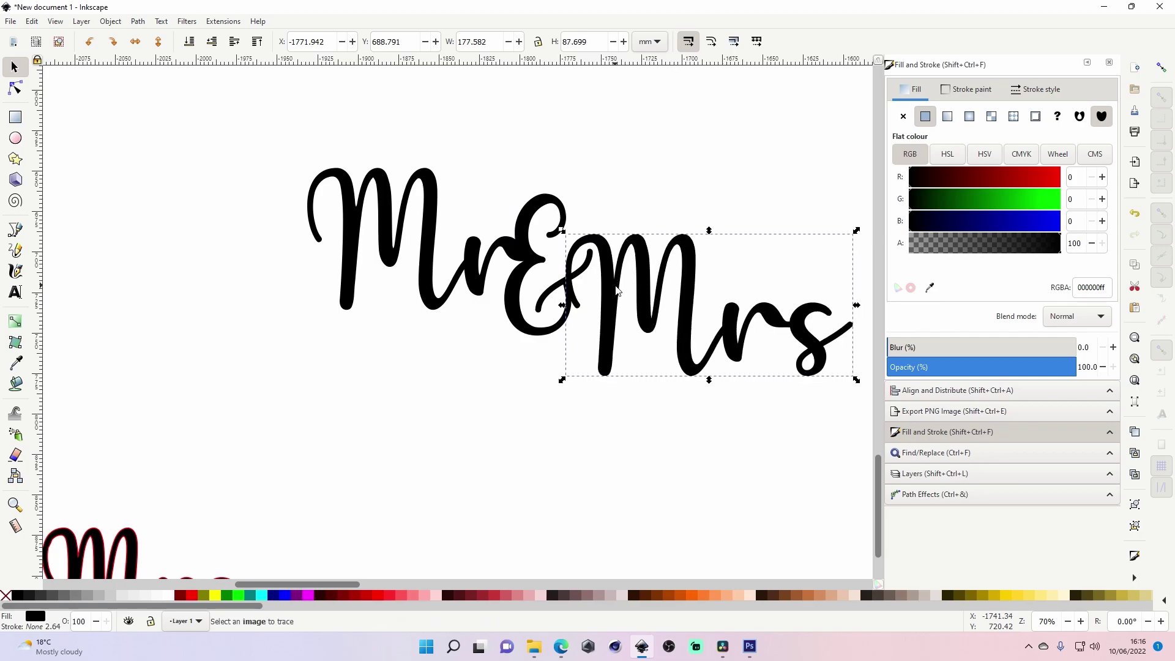
pyautogui.press('Escape')
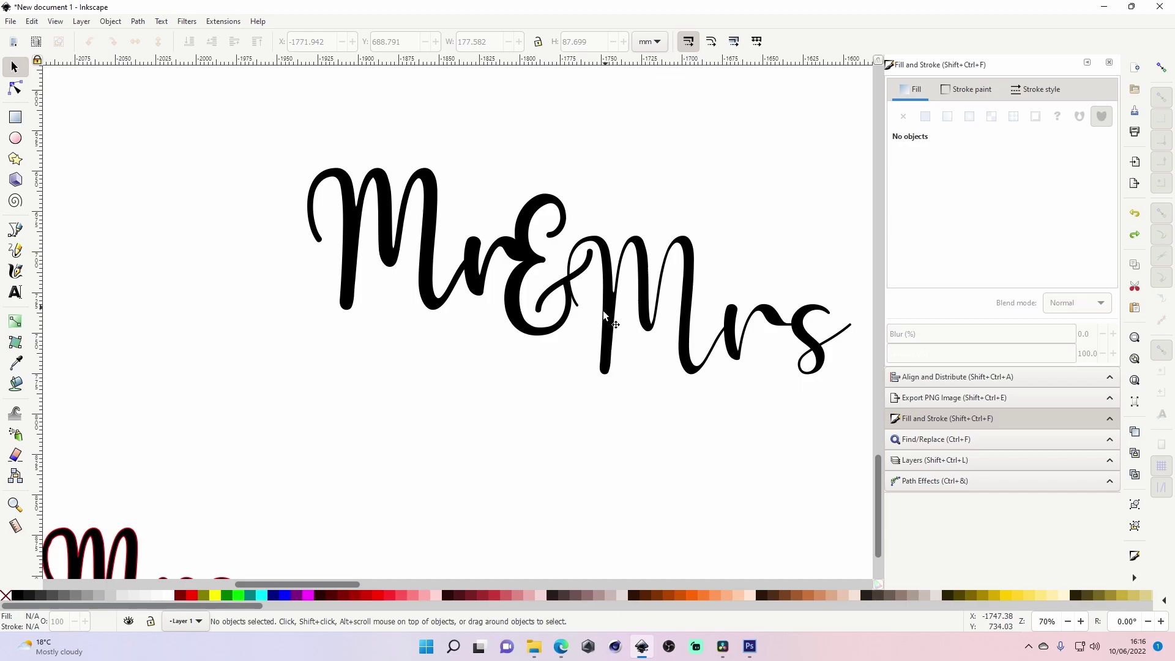
pyautogui.click(603, 309)
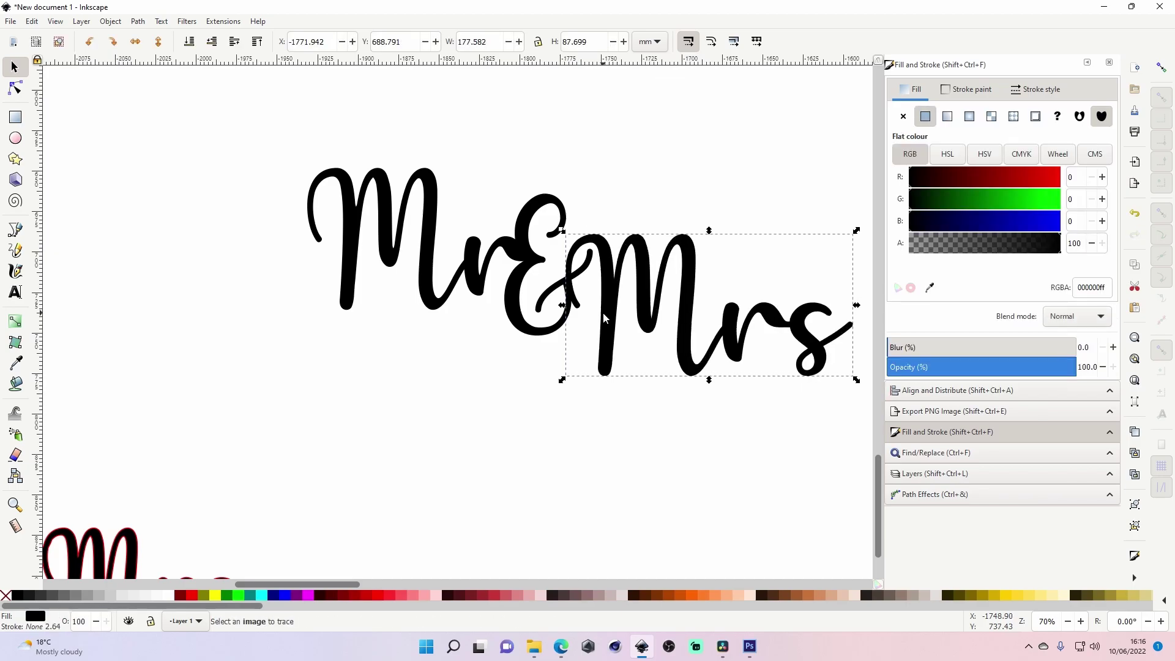
pyautogui.click(606, 421)
# Merge "Mr", "&" and "Mrs" into a single shape with a path Union.
pyautogui.press('z')
pyautogui.keyDown('shift'); pyautogui.click(606, 420); pyautogui.keyUp('shift')
pyautogui.keyDown('shift'); pyautogui.click(606, 420); pyautogui.keyUp('shift')
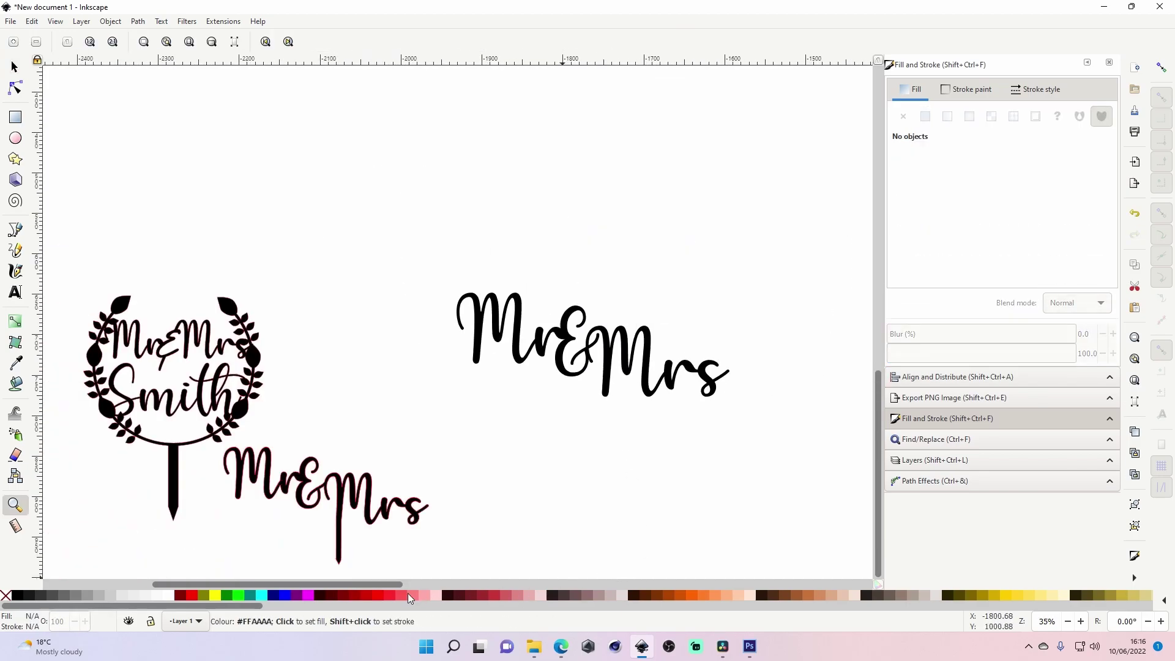
pyautogui.moveTo(397, 585); pyautogui.dragTo(453, 584)
pyautogui.click(425, 376)
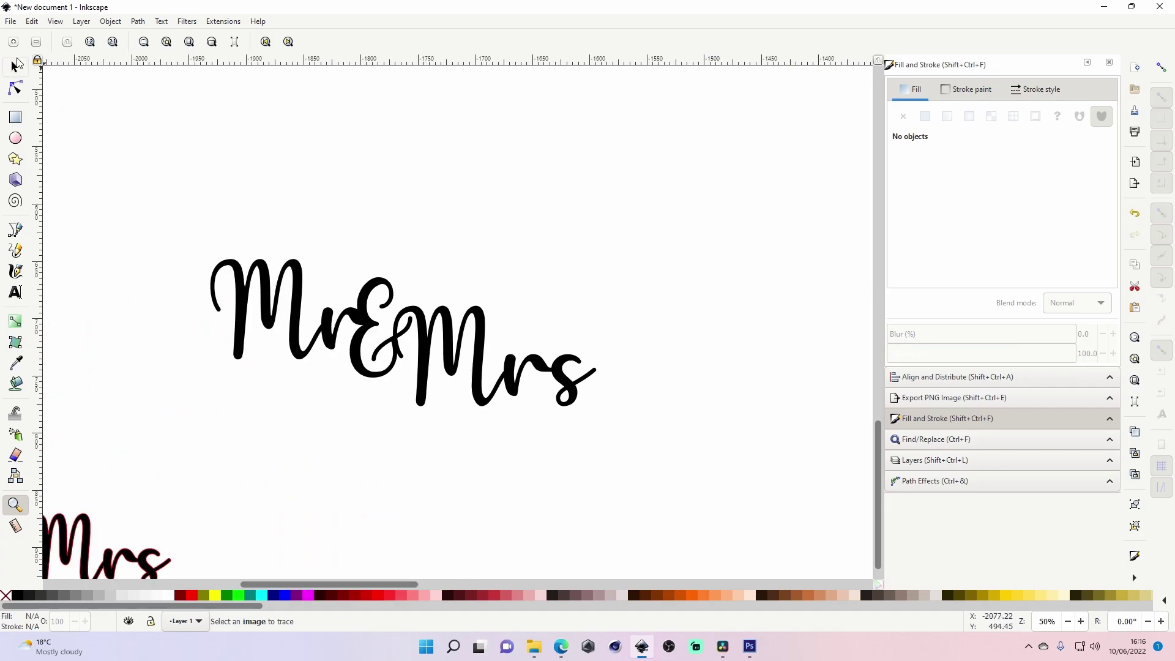
pyautogui.click(15, 65)
pyautogui.moveTo(141, 204); pyautogui.dragTo(695, 486)
pyautogui.click(128, 23)
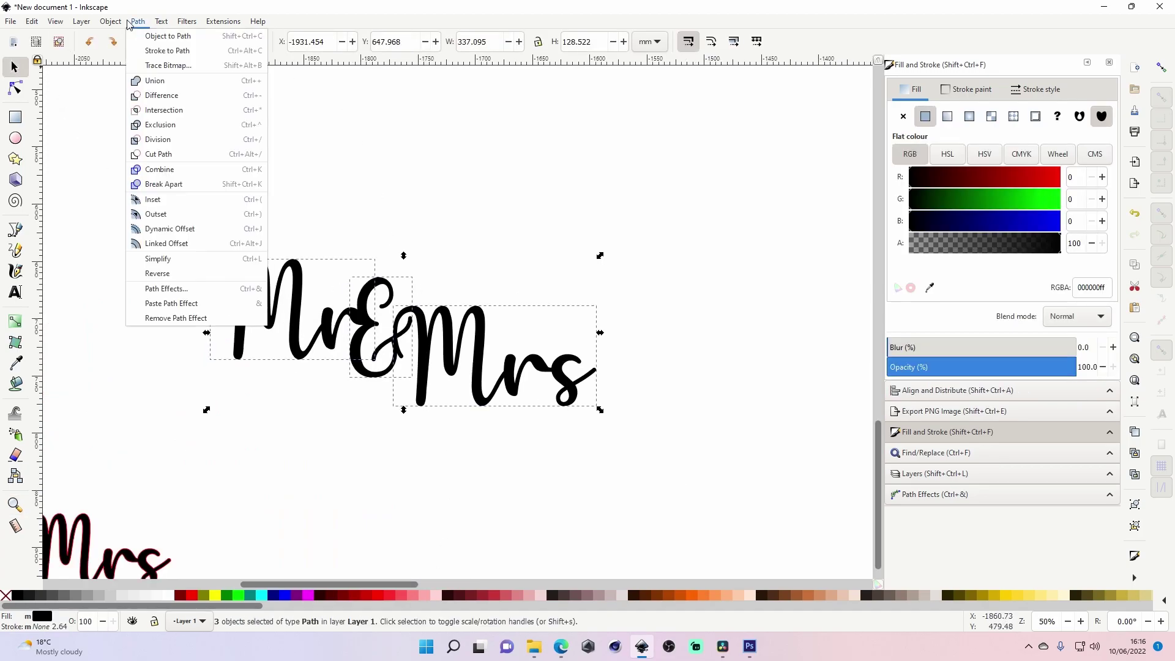
pyautogui.click(155, 80)
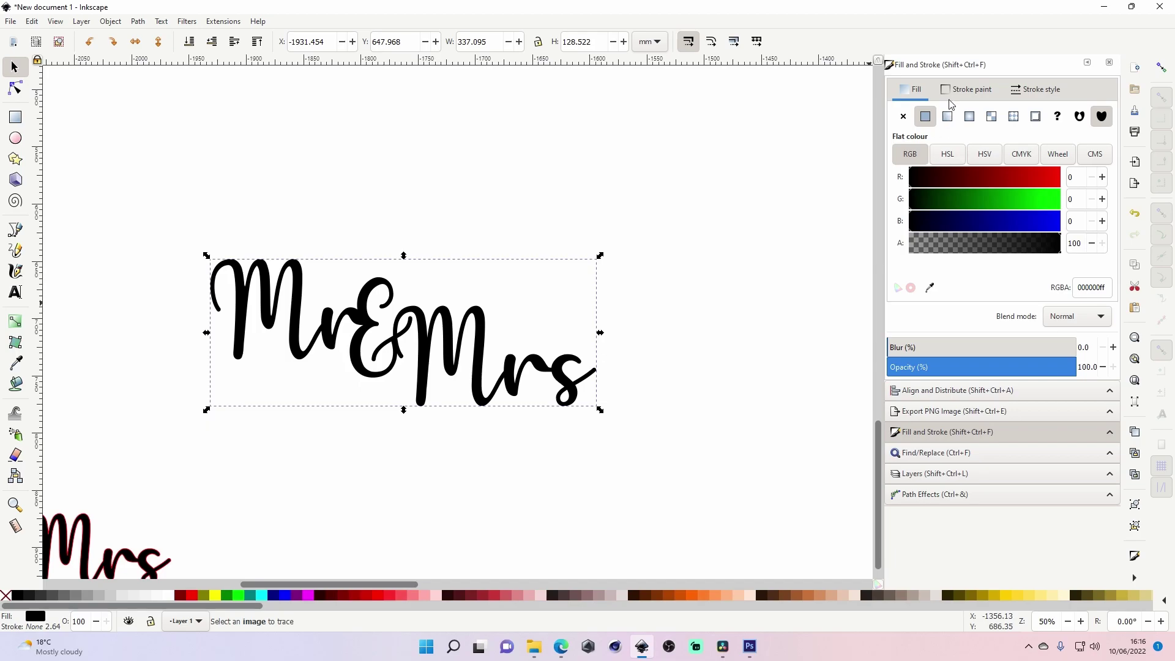
# Try a red flat stroke 0.5 mm wide on the merged lettering.
pyautogui.click(967, 88)
pyautogui.click(926, 116)
pyautogui.click(1038, 89)
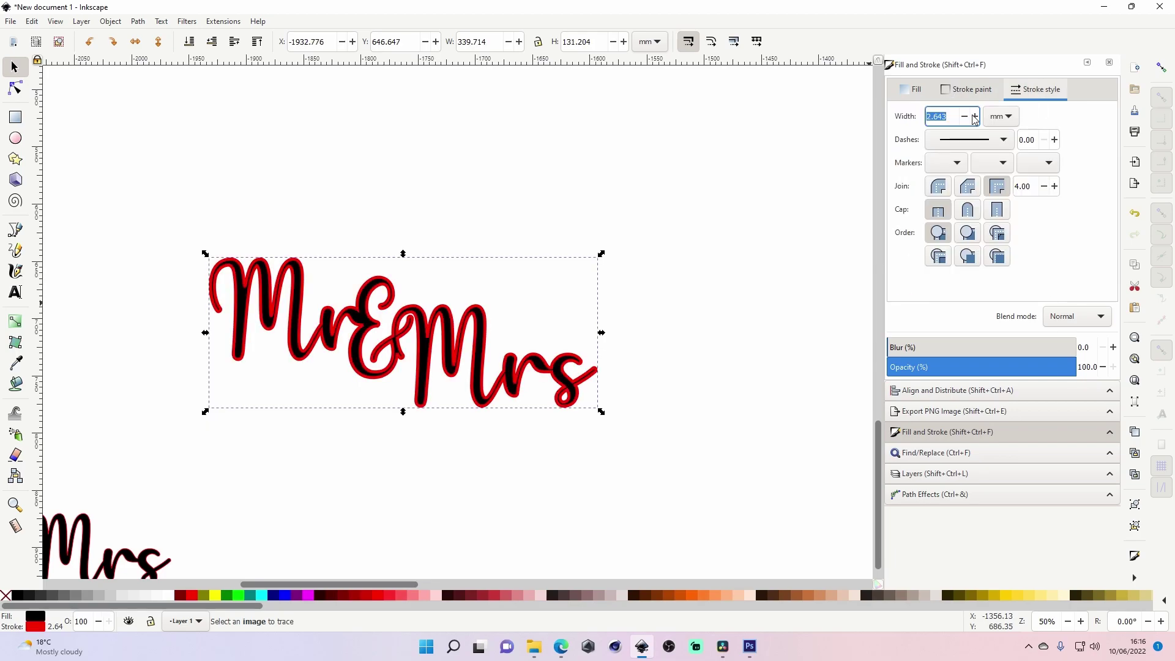
pyautogui.click(965, 118)
pyautogui.click(965, 117)
pyautogui.click(964, 118)
pyautogui.click(965, 118)
pyautogui.click(964, 117)
pyautogui.click(965, 117)
pyautogui.click(964, 118)
pyautogui.click(964, 117)
pyautogui.doubleClick(948, 116)
pyautogui.write('0.5')
pyautogui.press('Return')
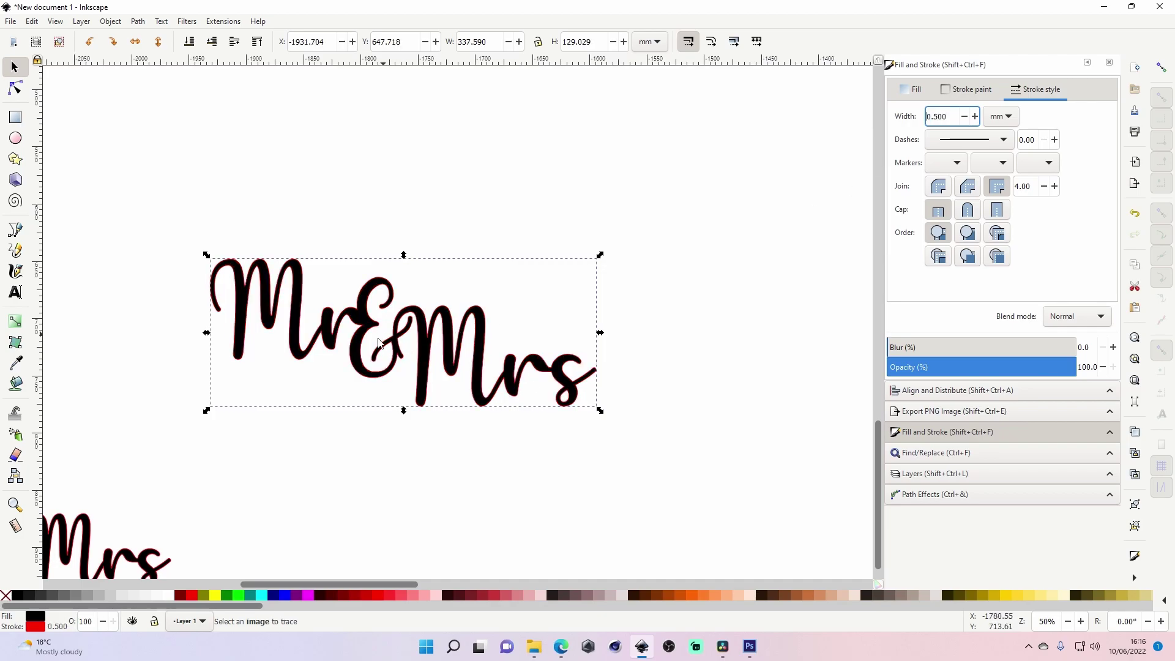
pyautogui.hotkey('ctrl', 'z')
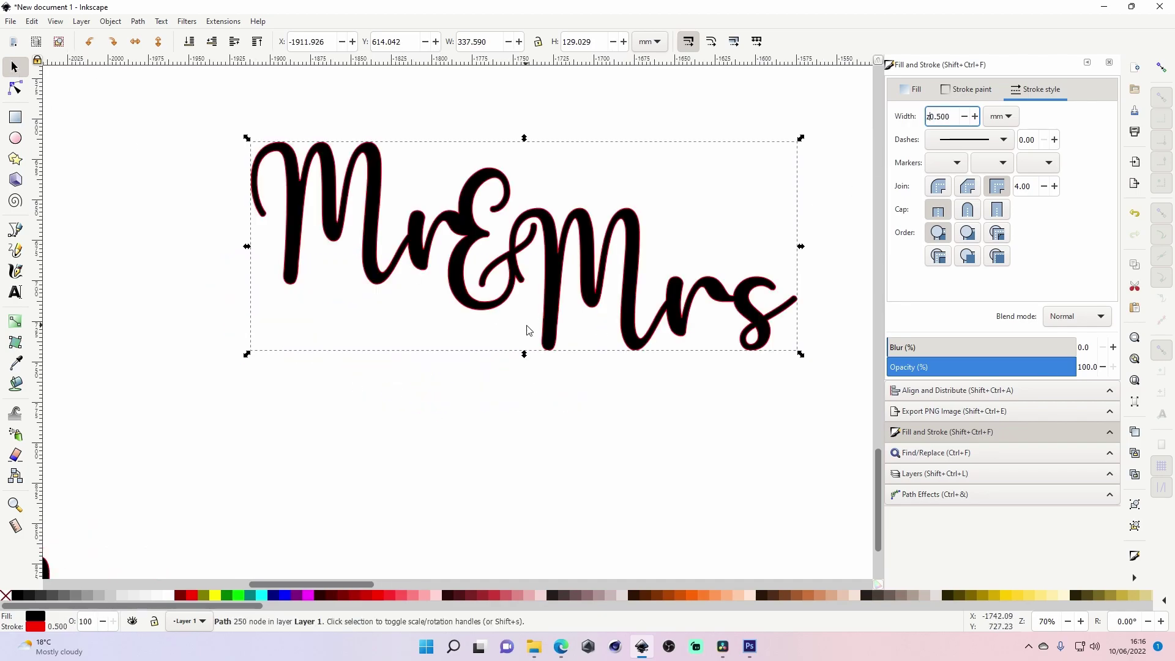
pyautogui.press('n')
pyautogui.click(14, 66)
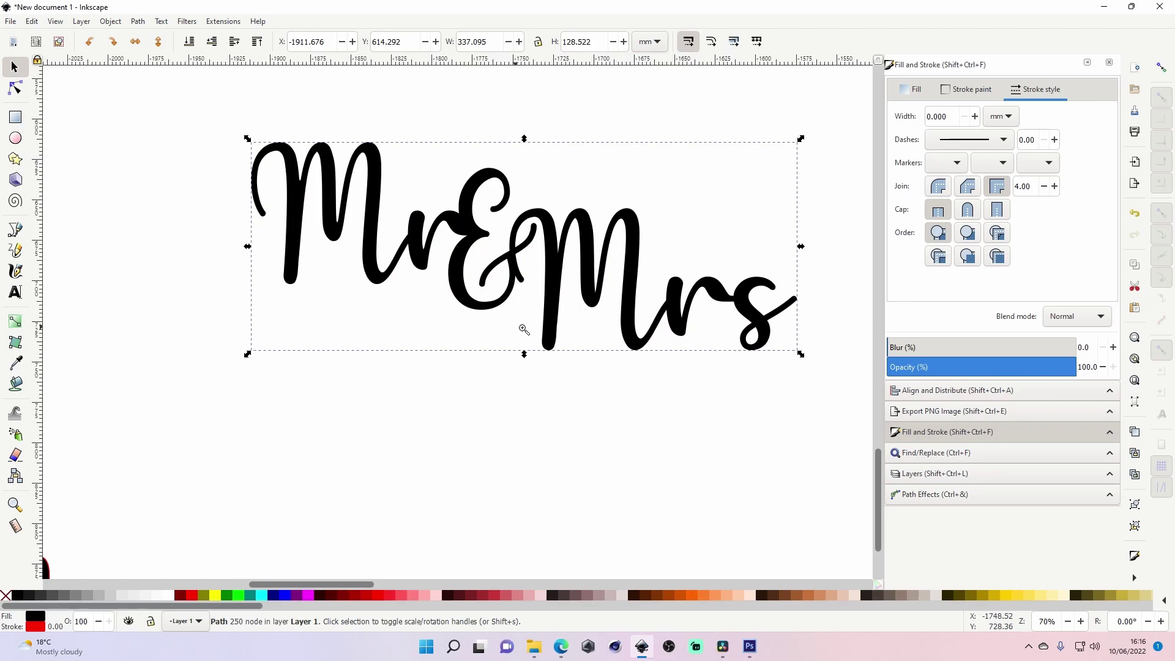
# Draw a narrow upright rectangle about 17 × 144 mm below the lettering and convert it to a path.
pyautogui.press('z')
pyautogui.keyDown('shift'); pyautogui.click(525, 341); pyautogui.keyUp('shift')
pyautogui.keyDown('shift'); pyautogui.click(525, 340); pyautogui.keyUp('shift')
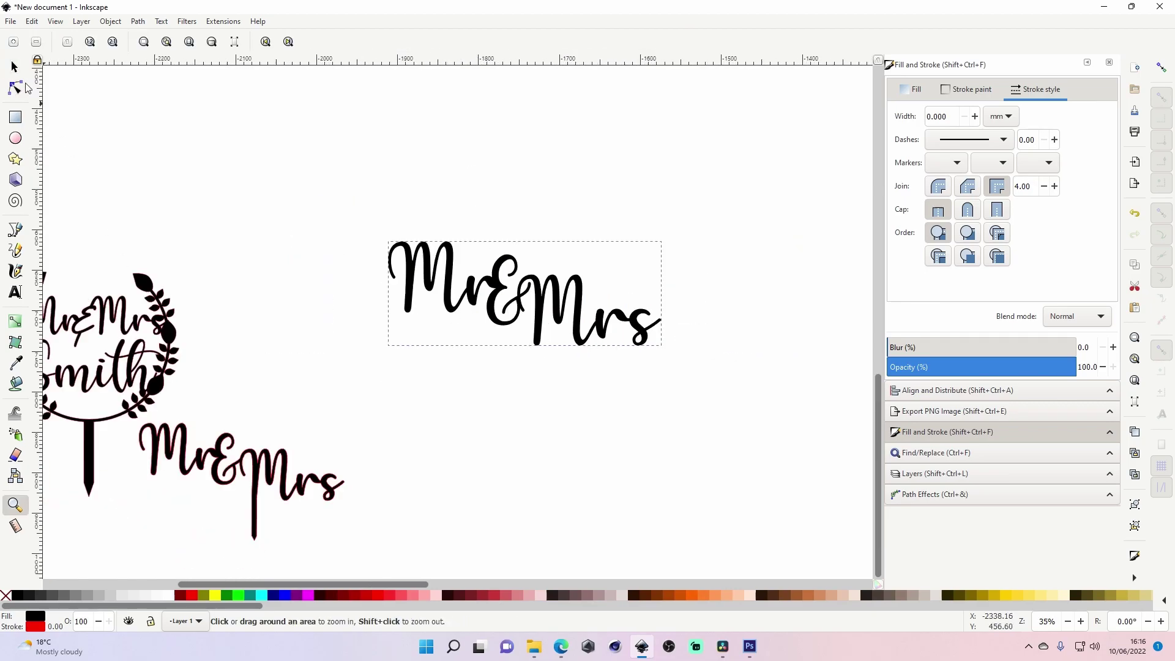
pyautogui.click(16, 120)
pyautogui.moveTo(517, 370); pyautogui.dragTo(532, 486)
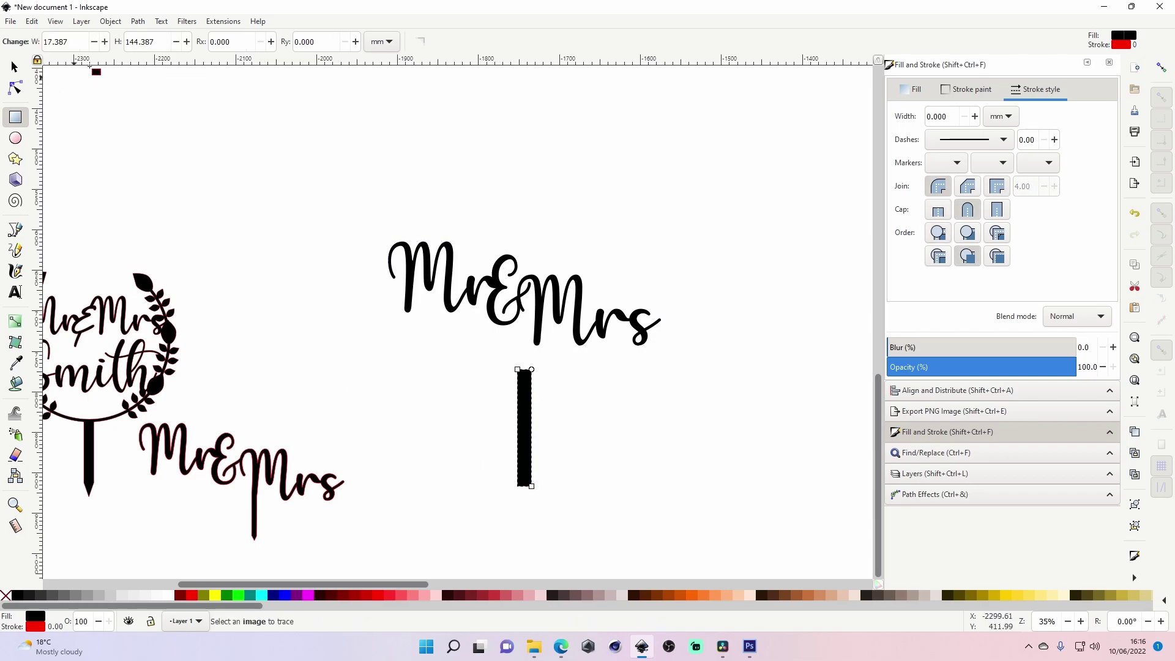
pyautogui.click(138, 21)
pyautogui.click(161, 35)
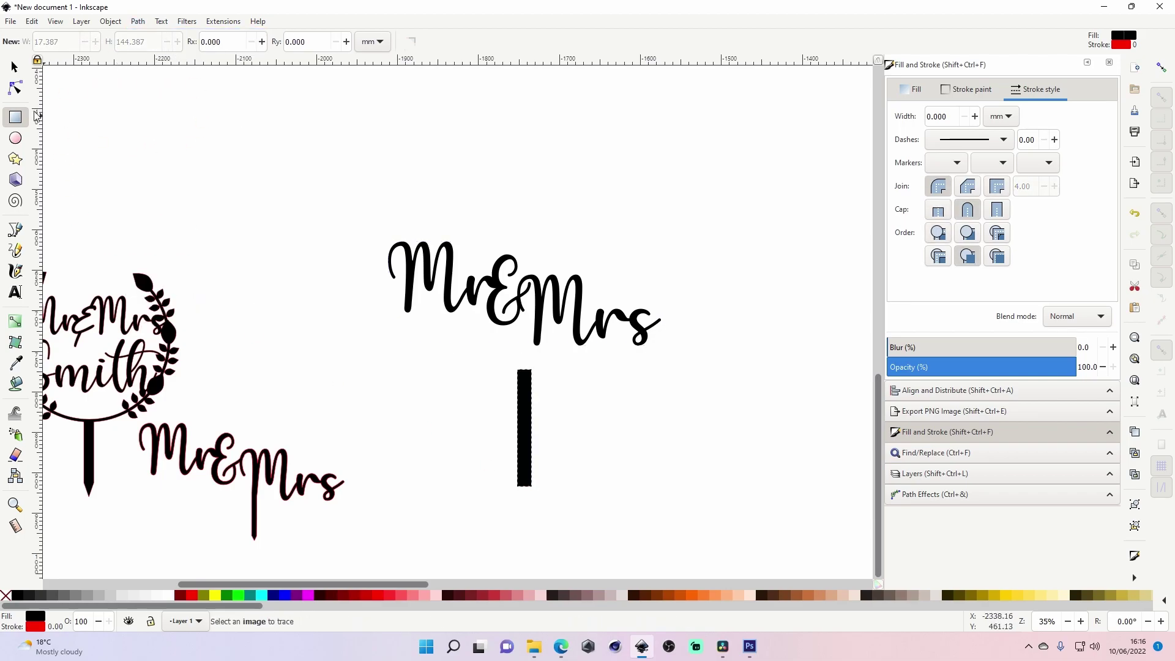
# Insert midpoint nodes on the bar's edges and form a pointed lower end by lowering the side nodes and joining the bottom three.
pyautogui.click(15, 89)
pyautogui.moveTo(465, 360); pyautogui.dragTo(589, 521)
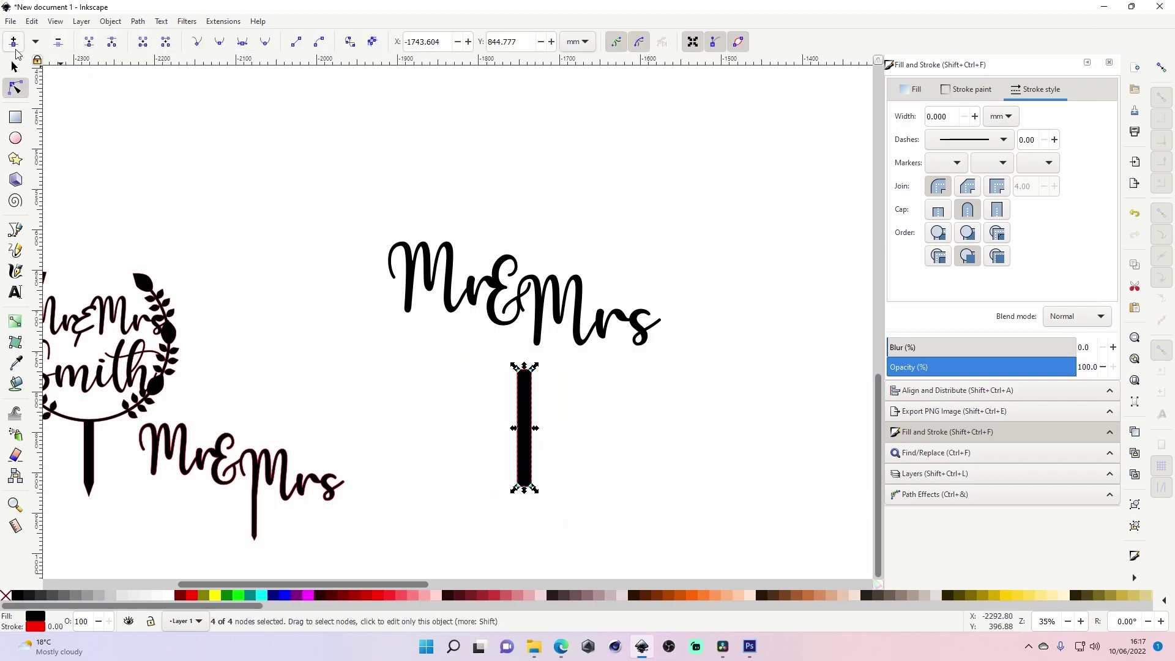
pyautogui.click(15, 46)
pyautogui.moveTo(478, 418); pyautogui.dragTo(554, 502)
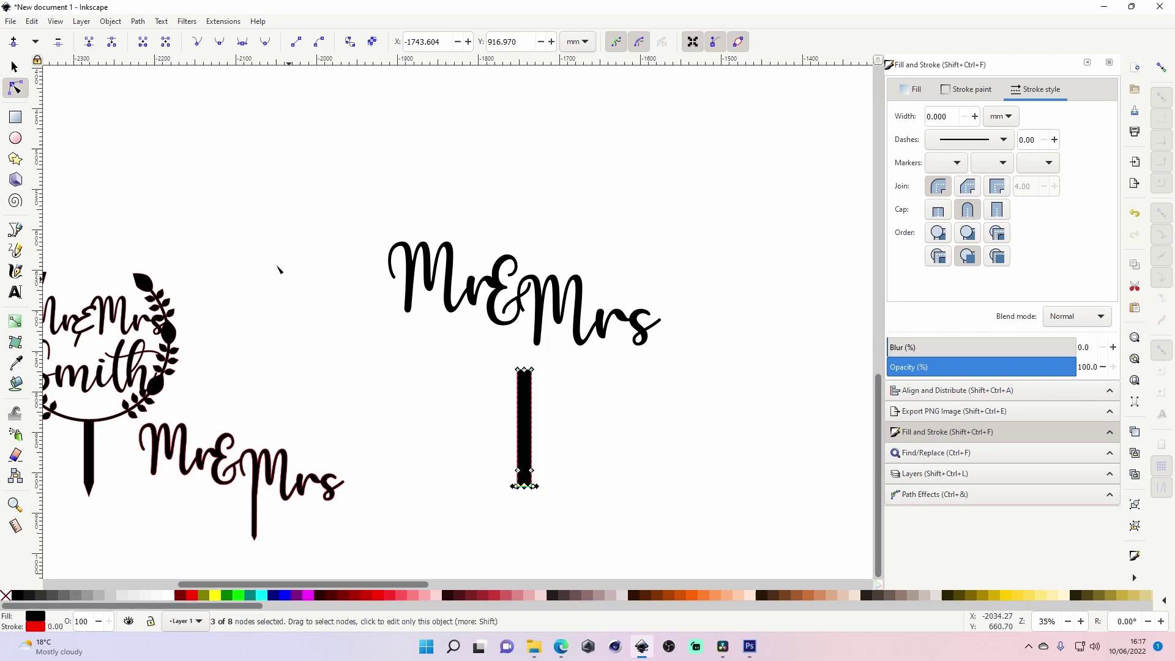
pyautogui.click(89, 41)
pyautogui.press('z')
pyautogui.click(588, 452)
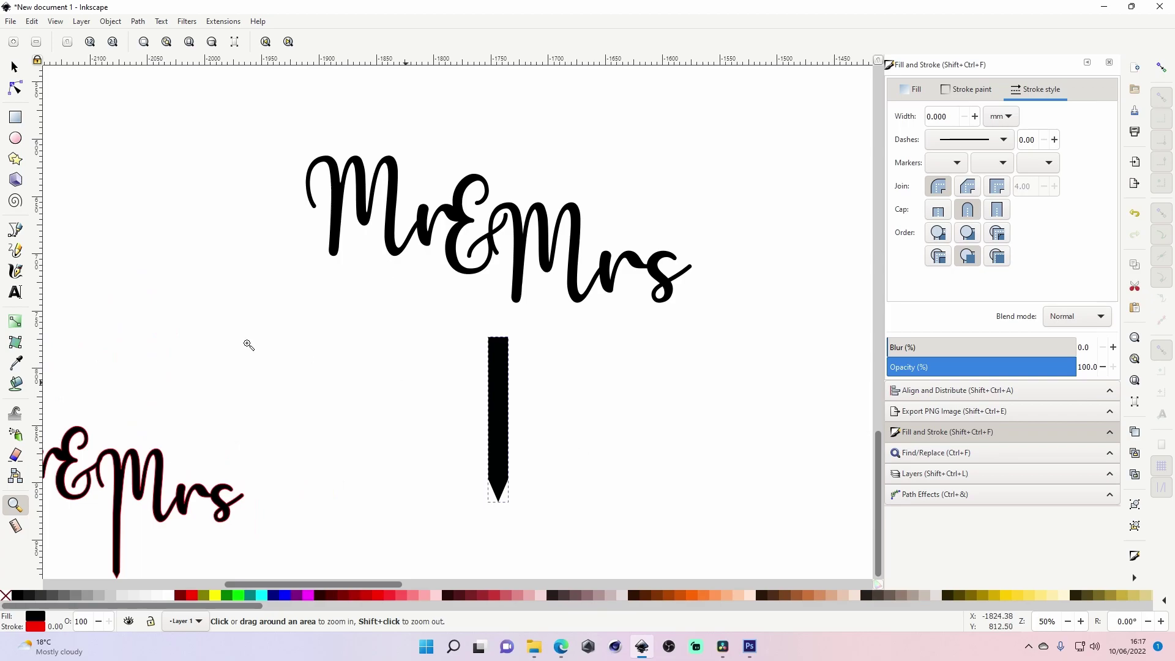
# Try a pen-drawn pointed stake about 30 × 110 mm with a flat fill beside the bar, and delete it.
pyautogui.click(15, 231)
pyautogui.click(225, 314)
pyautogui.click(257, 318)
pyautogui.click(254, 414)
pyautogui.click(224, 411)
pyautogui.click(225, 319)
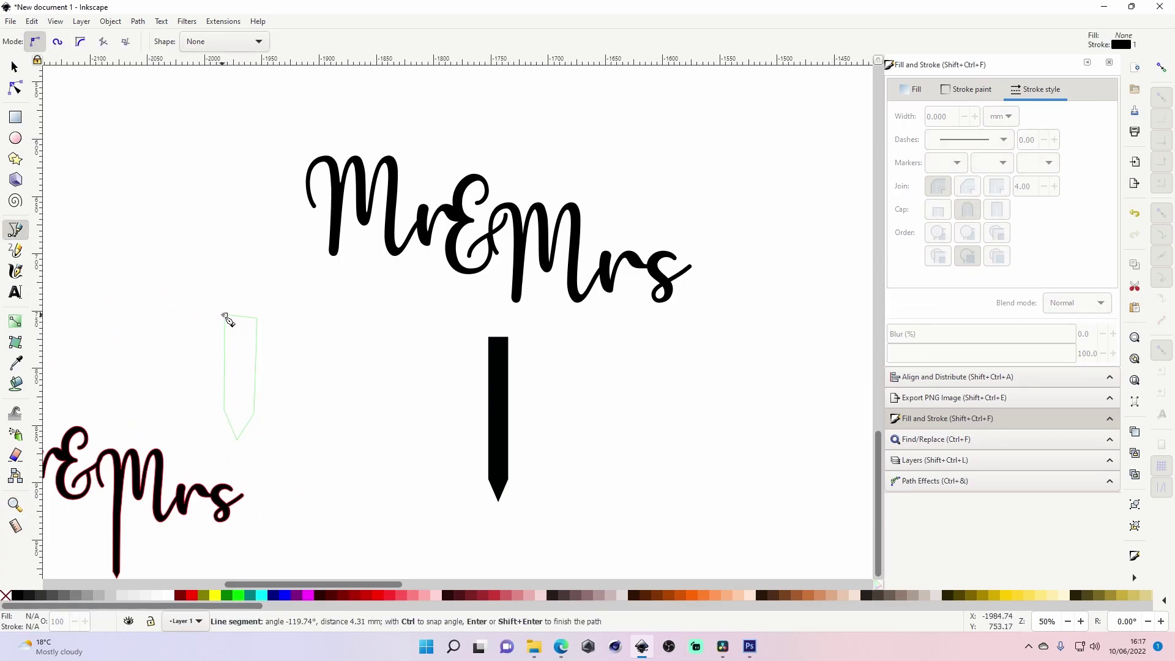
pyautogui.click(225, 315)
pyautogui.press('s')
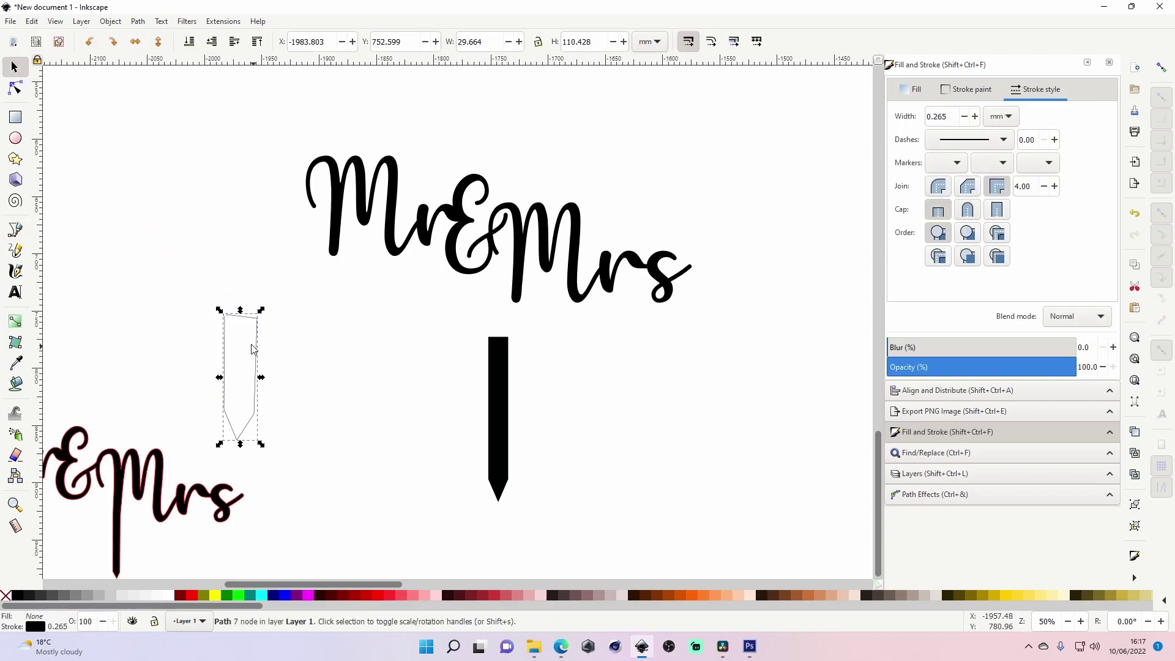
pyautogui.click(912, 89)
pyautogui.click(925, 116)
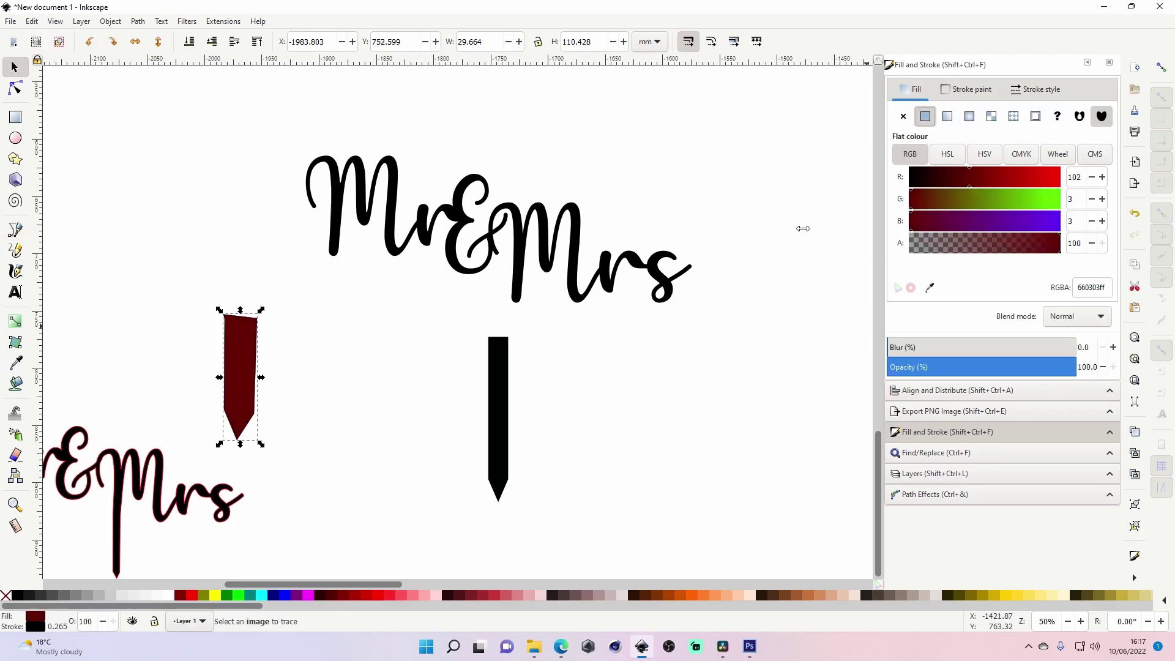
pyautogui.press('Delete')
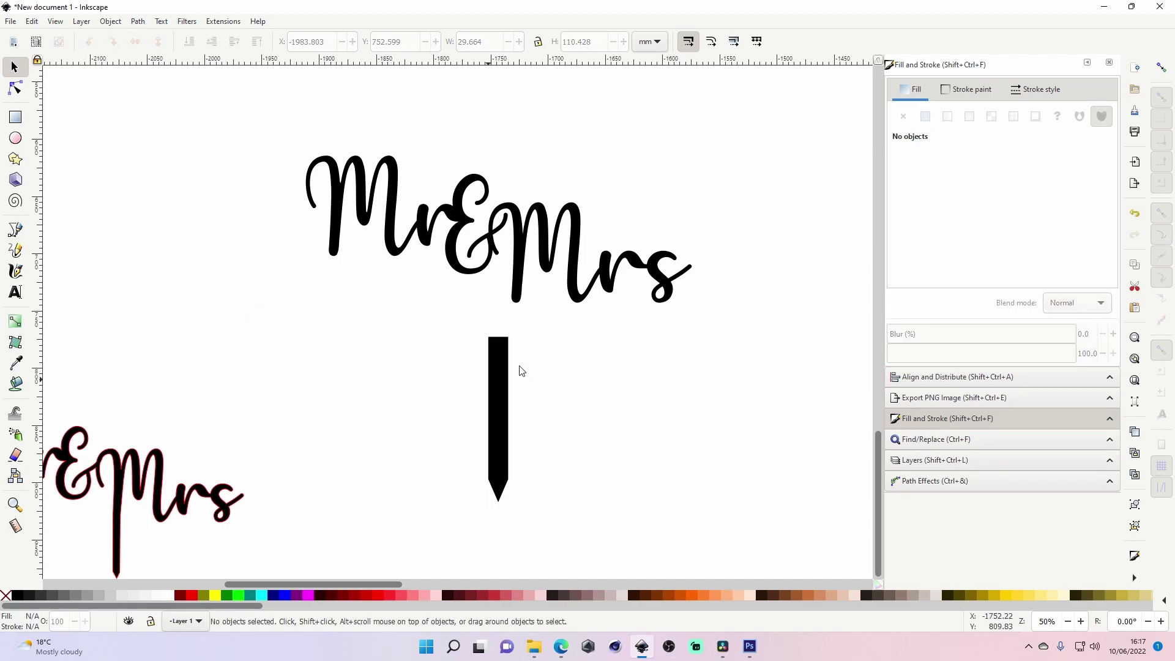
# Fit the pointed bar, slightly narrowed, under the "&" with a small overlap and union it with the lettering.
pyautogui.moveTo(496, 361); pyautogui.dragTo(469, 288)
pyautogui.moveTo(485, 350); pyautogui.dragTo(470, 365)
pyautogui.moveTo(262, 131); pyautogui.dragTo(748, 470)
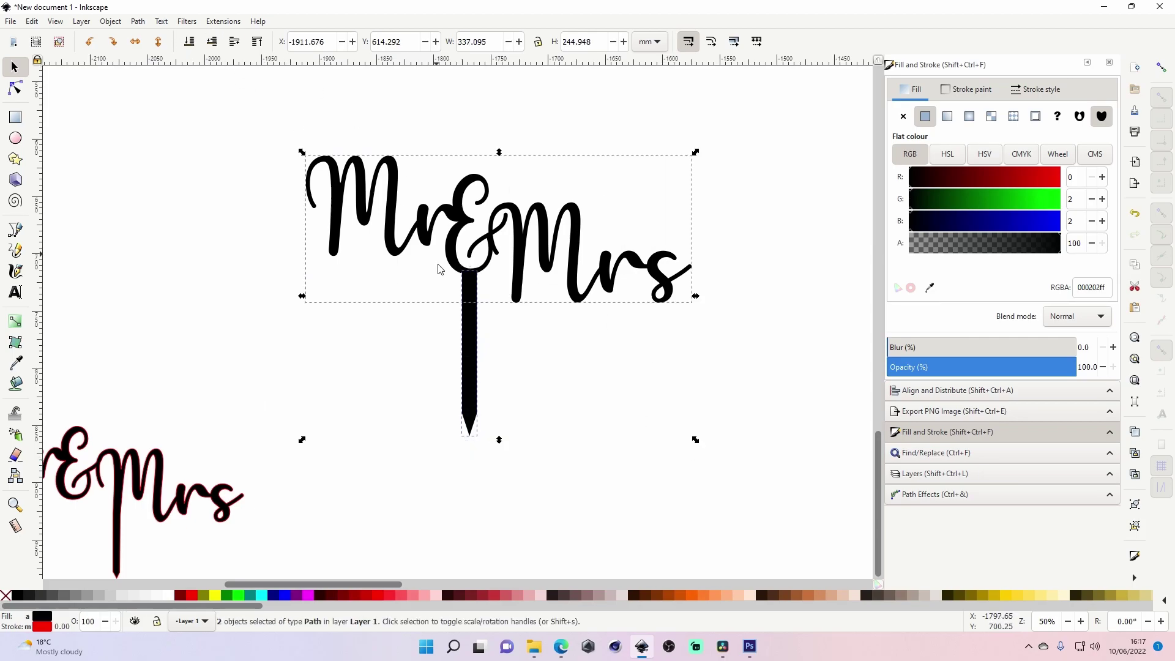
pyautogui.click(138, 21)
pyautogui.click(156, 82)
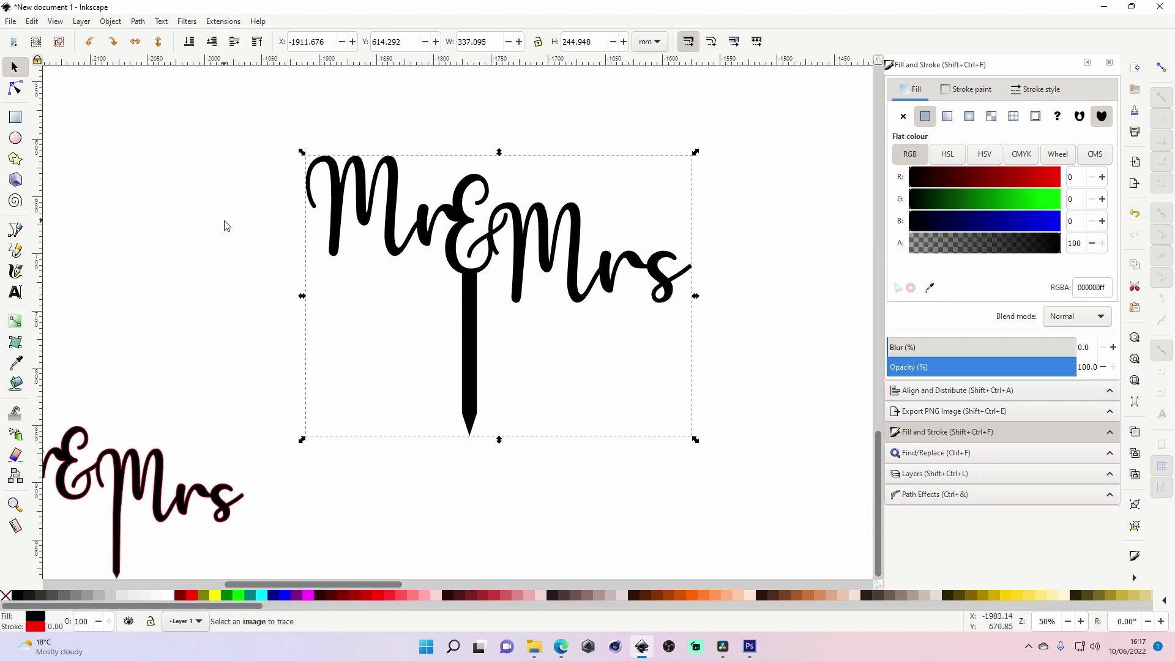
# Set the red outline of the merged "Mr & Mrs" topper to 0.5 mm wide.
pyautogui.click(223, 226)
pyautogui.click(475, 282)
pyautogui.click(967, 89)
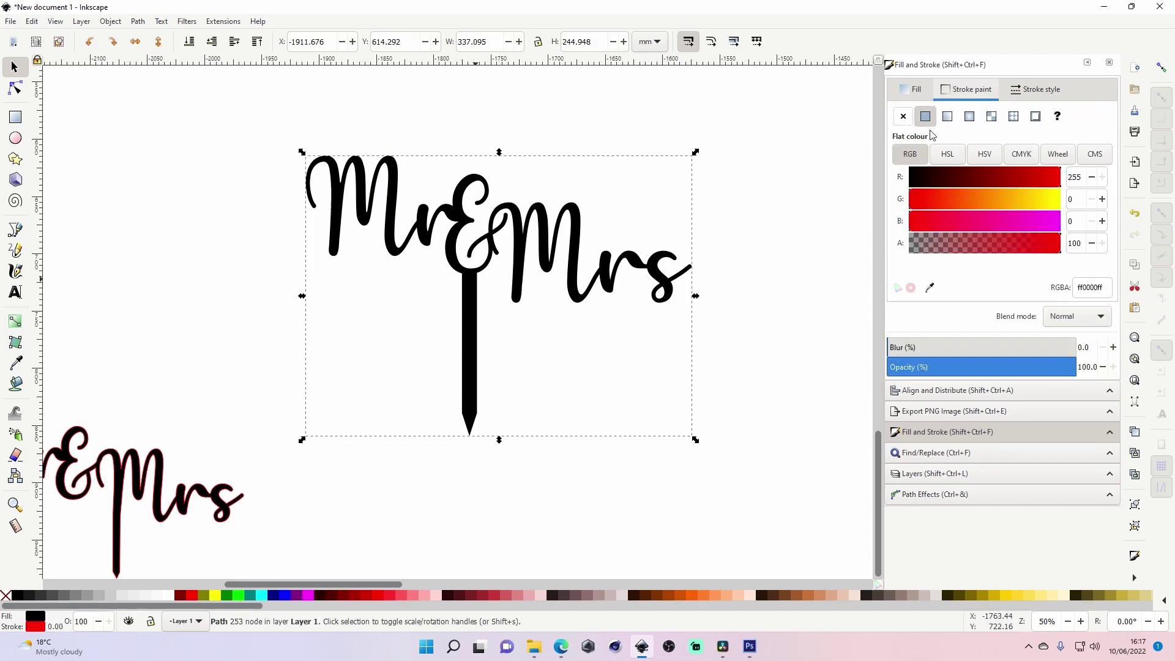
pyautogui.click(1053, 98)
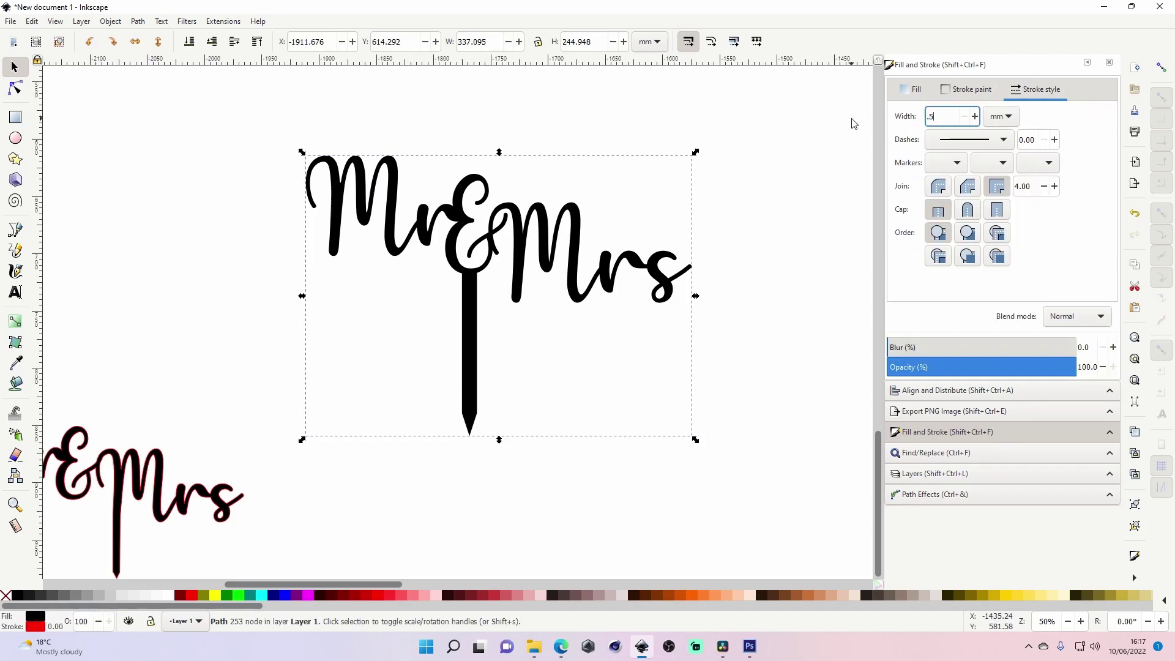
pyautogui.press('Return')
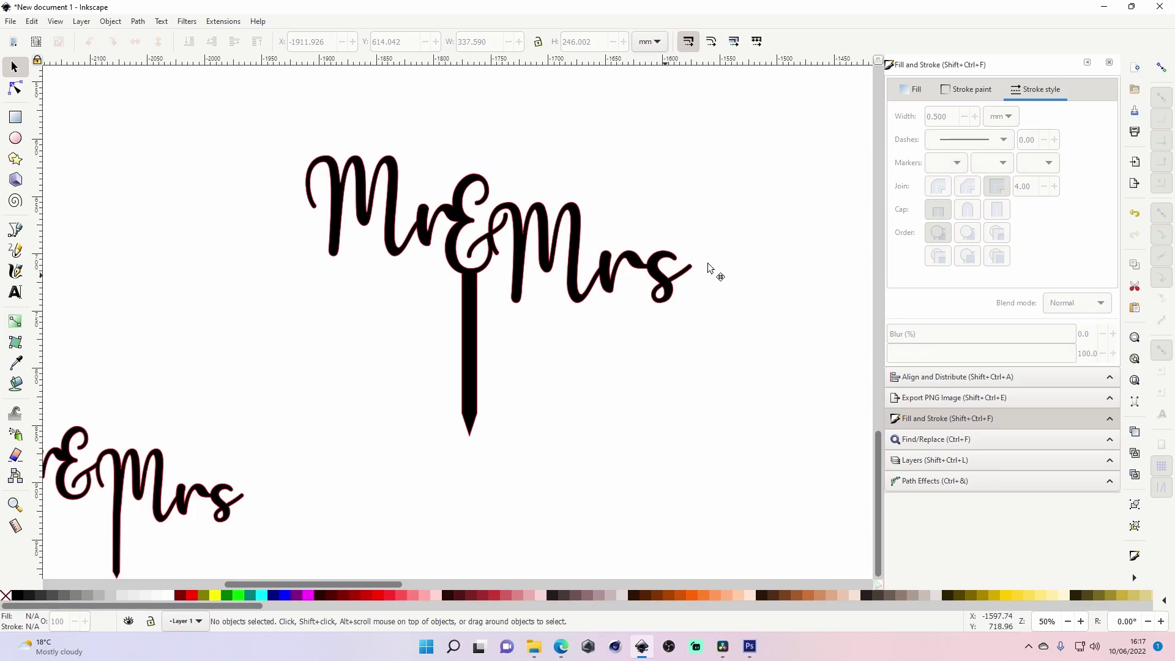
# Clear working space by moving the finished topper upward, the older script sample down, and the "Smith" wreath topper across between them.
pyautogui.moveTo(680, 278); pyautogui.dragTo(796, 260)
pyautogui.press('z')
pyautogui.rightClick(734, 280)
pyautogui.rightClick(733, 280)
pyautogui.rightClick(734, 280)
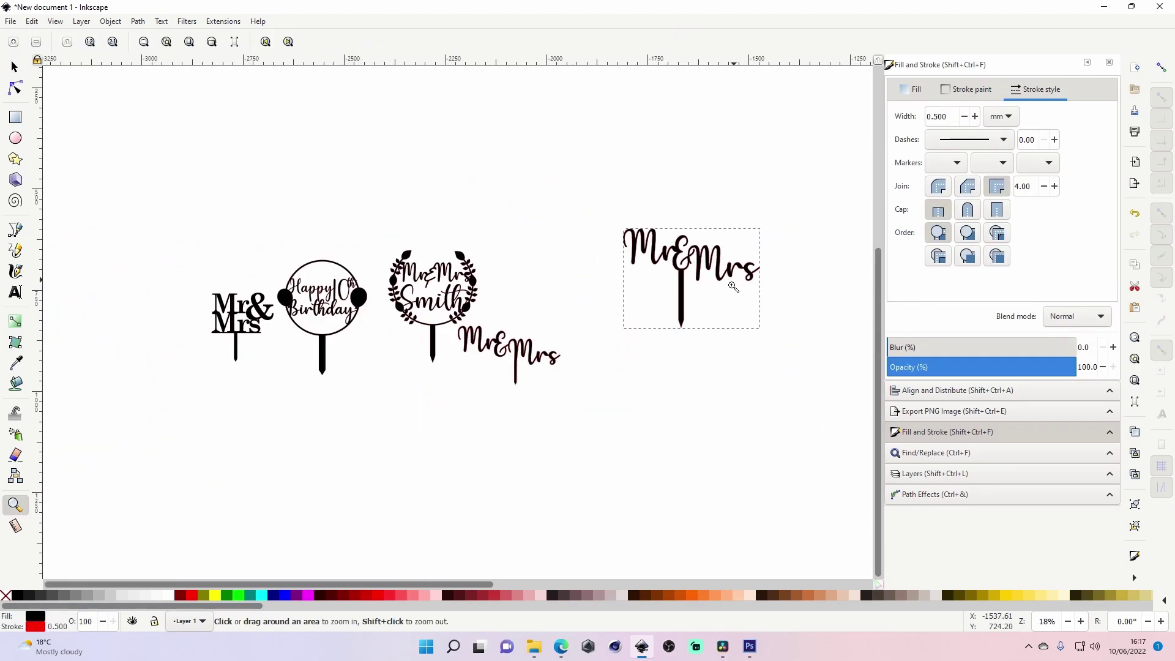
pyautogui.click(14, 66)
pyautogui.moveTo(696, 258)
pyautogui.mouseDown()
pyautogui.moveTo(719, 170)
pyautogui.moveTo(735, 171)
pyautogui.moveTo(708, 173)
pyautogui.mouseUp()
pyautogui.click(753, 281)
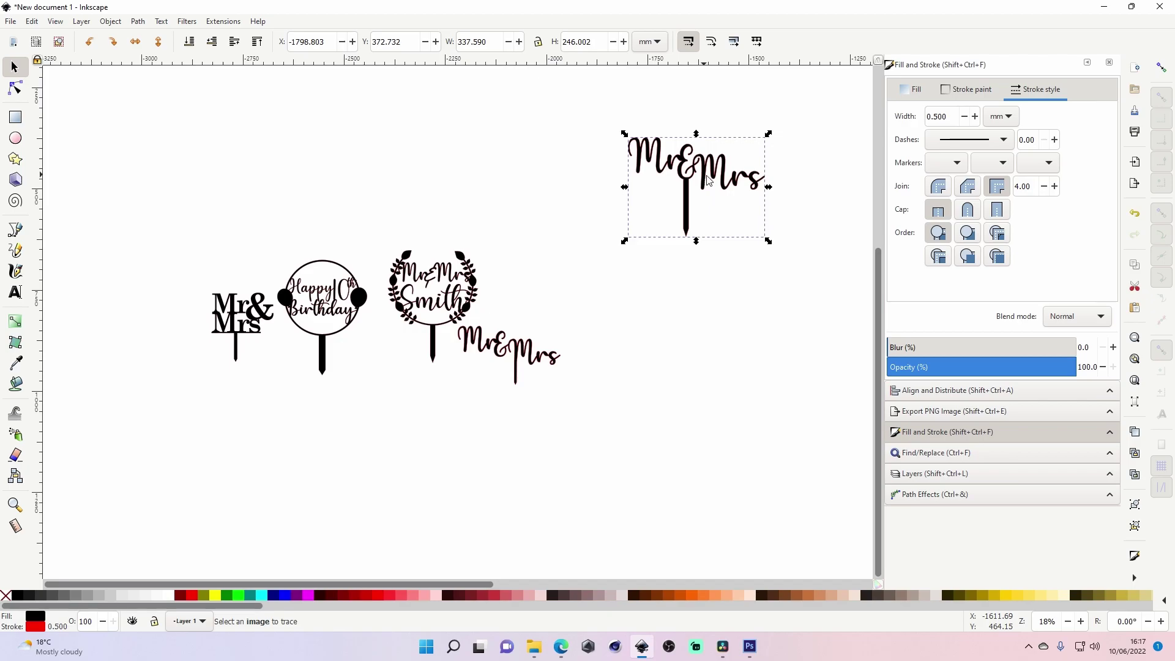
pyautogui.moveTo(477, 343); pyautogui.dragTo(399, 390)
pyautogui.moveTo(433, 298); pyautogui.dragTo(558, 254)
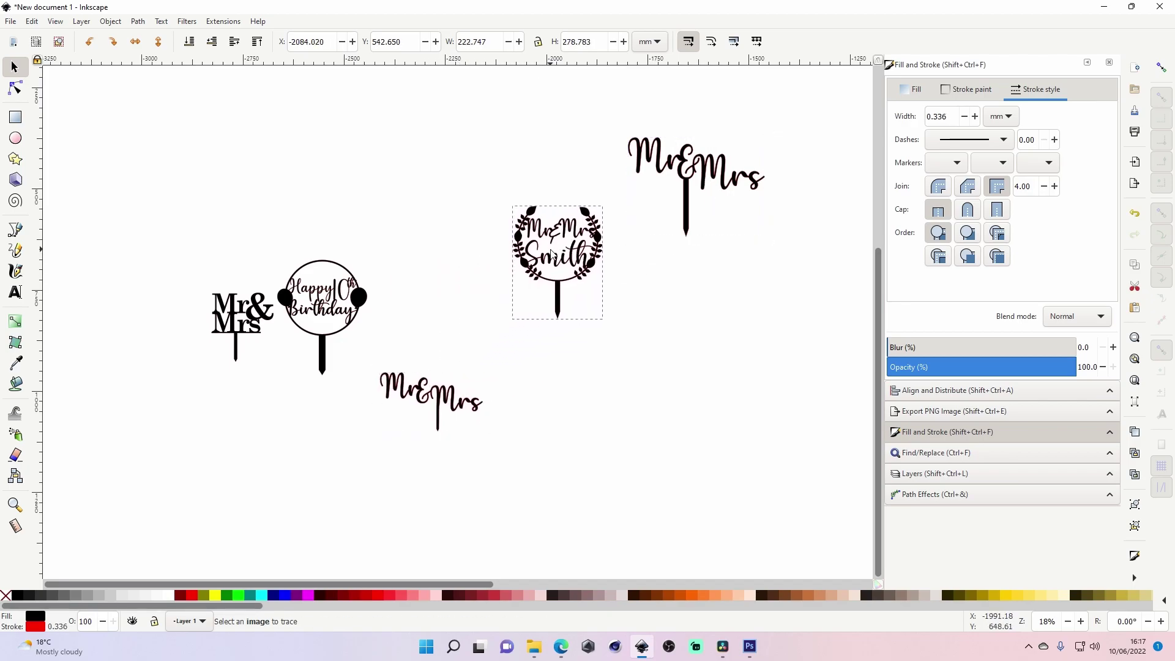
# Add the text "Mr" in the empty space below the finished topper and enlarge it to about 117 × 72 mm.
pyautogui.moveTo(463, 588); pyautogui.dragTo(551, 588)
pyautogui.press('z')
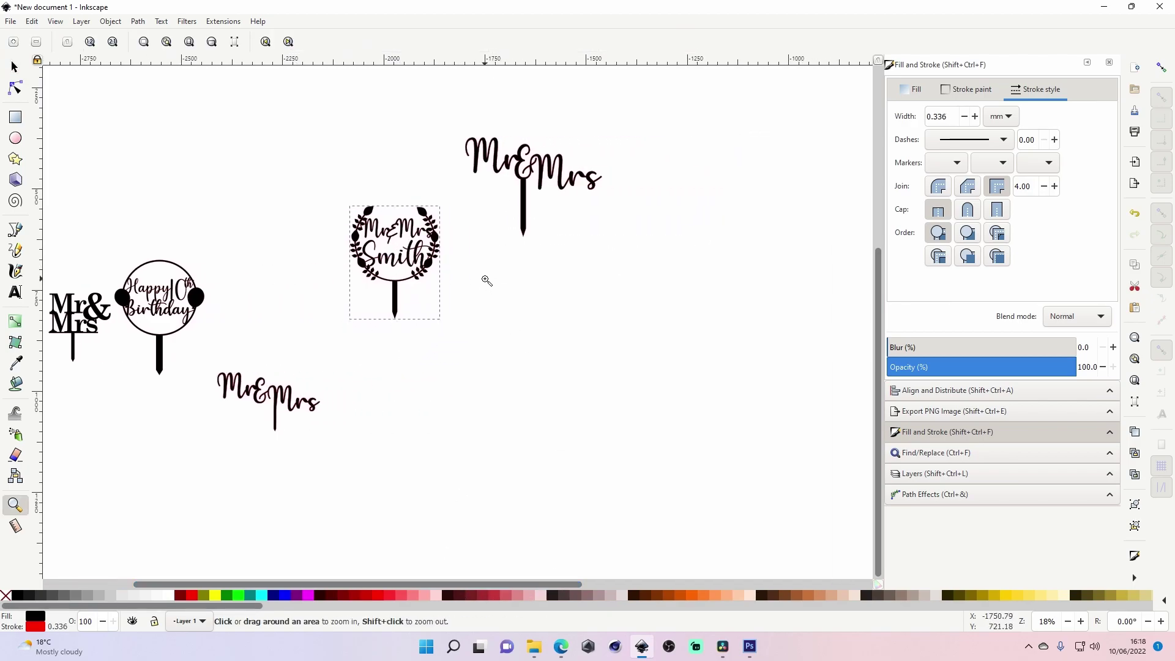
pyautogui.click(483, 283)
pyautogui.scroll(1, 482, 283)
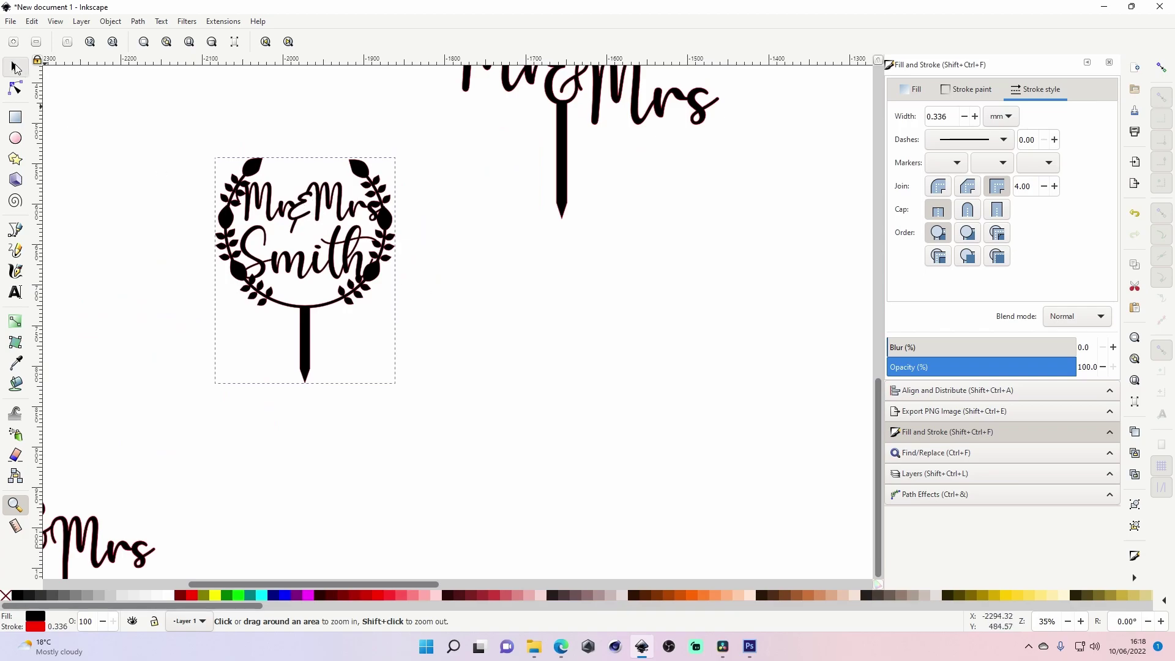
pyautogui.click(14, 66)
pyautogui.scroll(4, 362, 302)
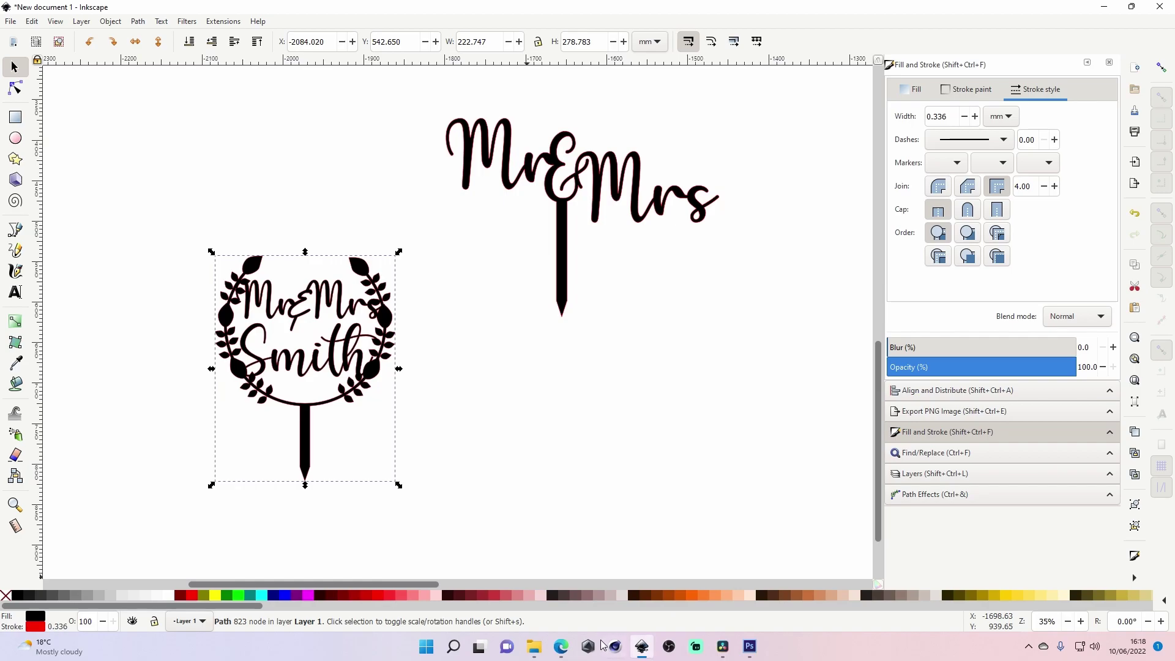
pyautogui.click(15, 292)
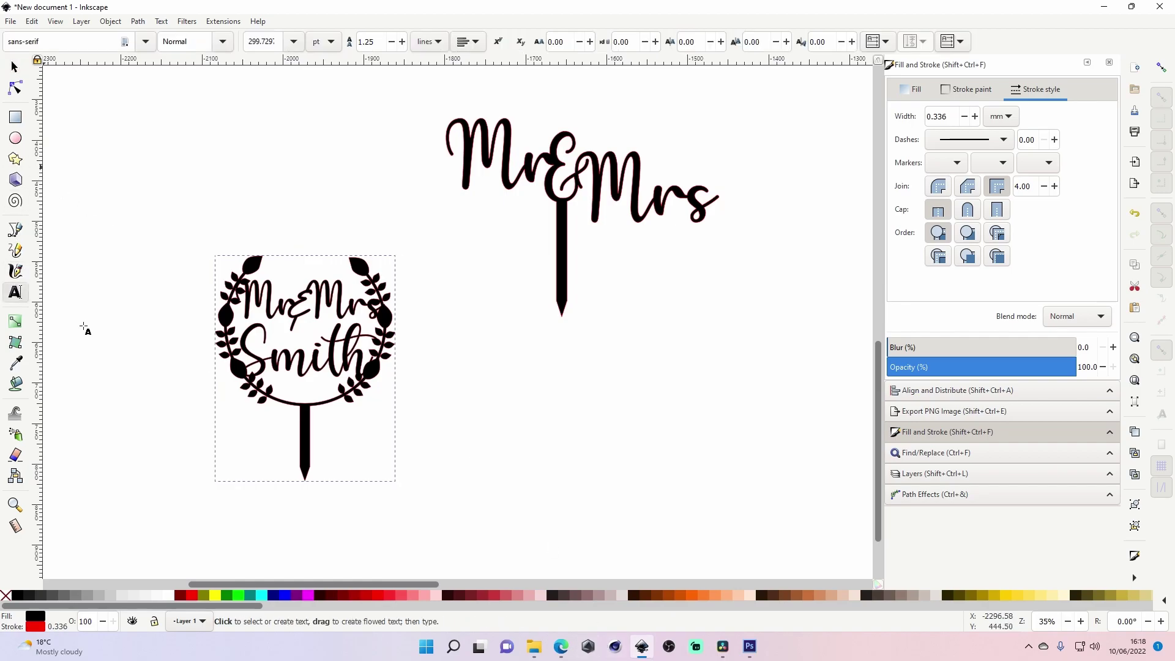
pyautogui.click(498, 382)
pyautogui.write('Mr')
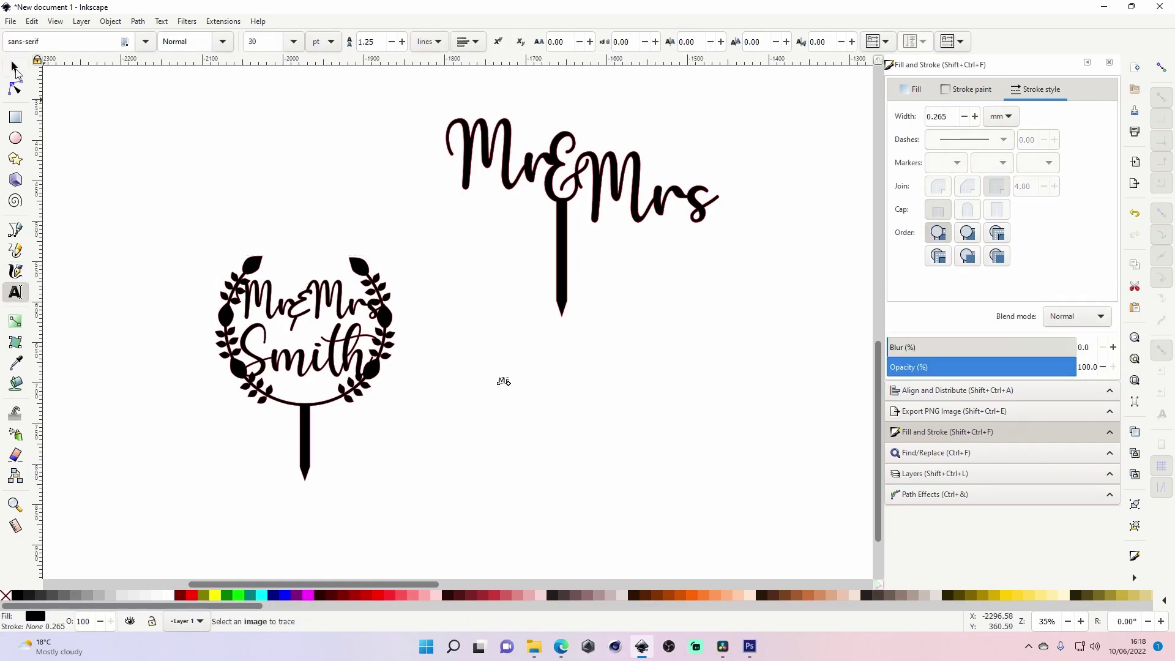
pyautogui.click(13, 68)
pyautogui.moveTo(514, 388); pyautogui.dragTo(558, 442)
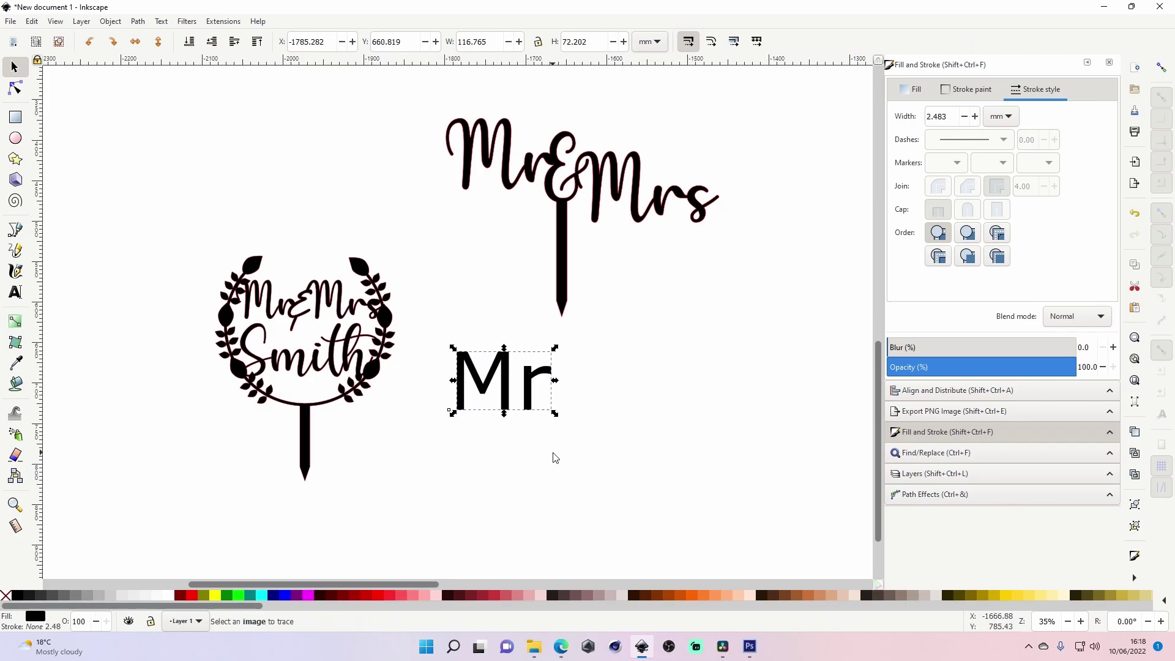
# Set the font of the new "Mr" text to Hello.
pyautogui.doubleClick(542, 398)
pyautogui.hotkey('ctrl', 'a')
pyautogui.click(104, 49)
pyautogui.write('hek')
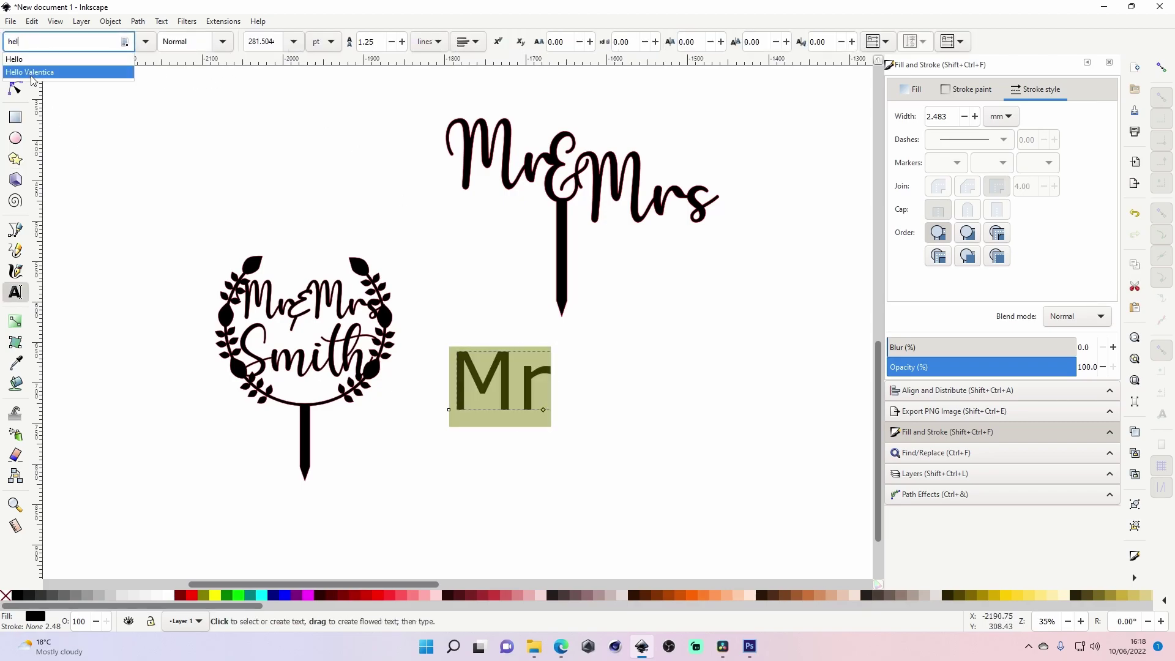
pyautogui.click(37, 71)
pyautogui.click(14, 67)
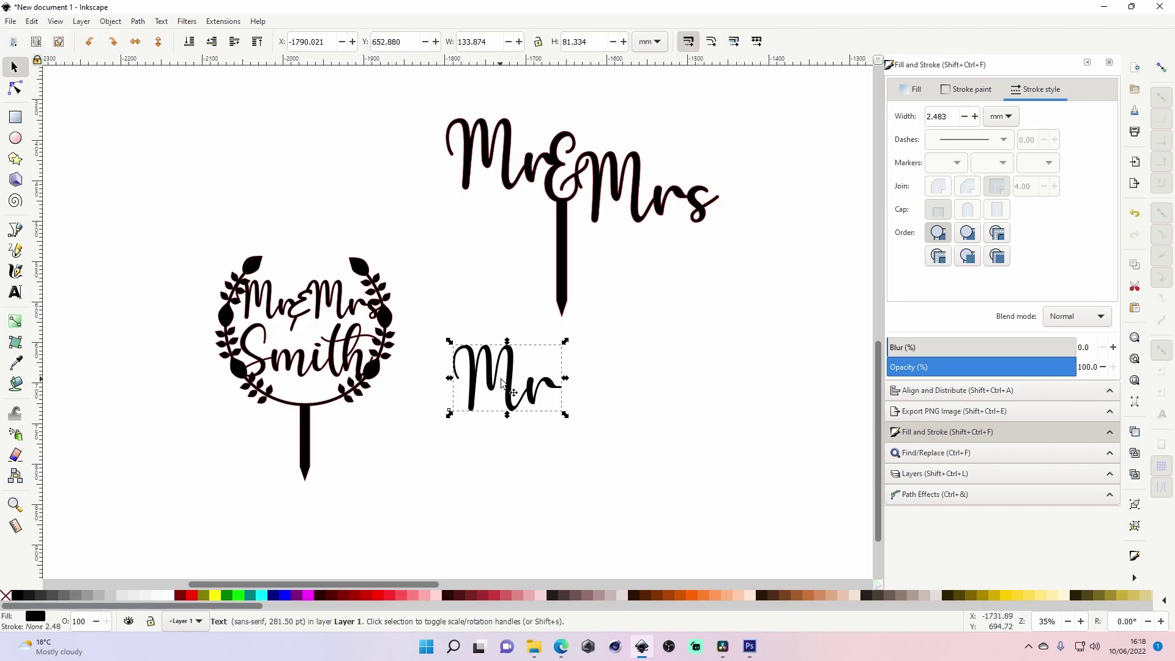
# Duplicate the "Mr" text, change the copy to "Mrs", and place it to the right with a gap between the words.
pyautogui.moveTo(507, 382); pyautogui.dragTo(600, 371)
pyautogui.hotkey('ctrl', 'd')
pyautogui.write('t')
pyautogui.write('s')
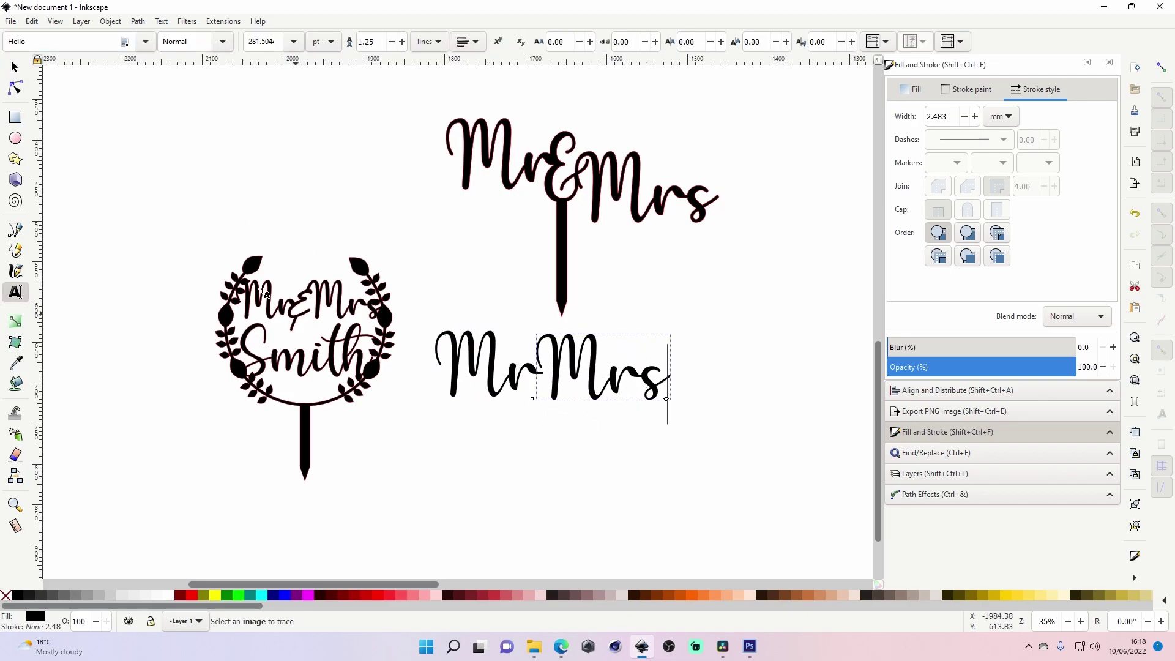
pyautogui.click(14, 67)
pyautogui.moveTo(599, 367); pyautogui.dragTo(652, 370)
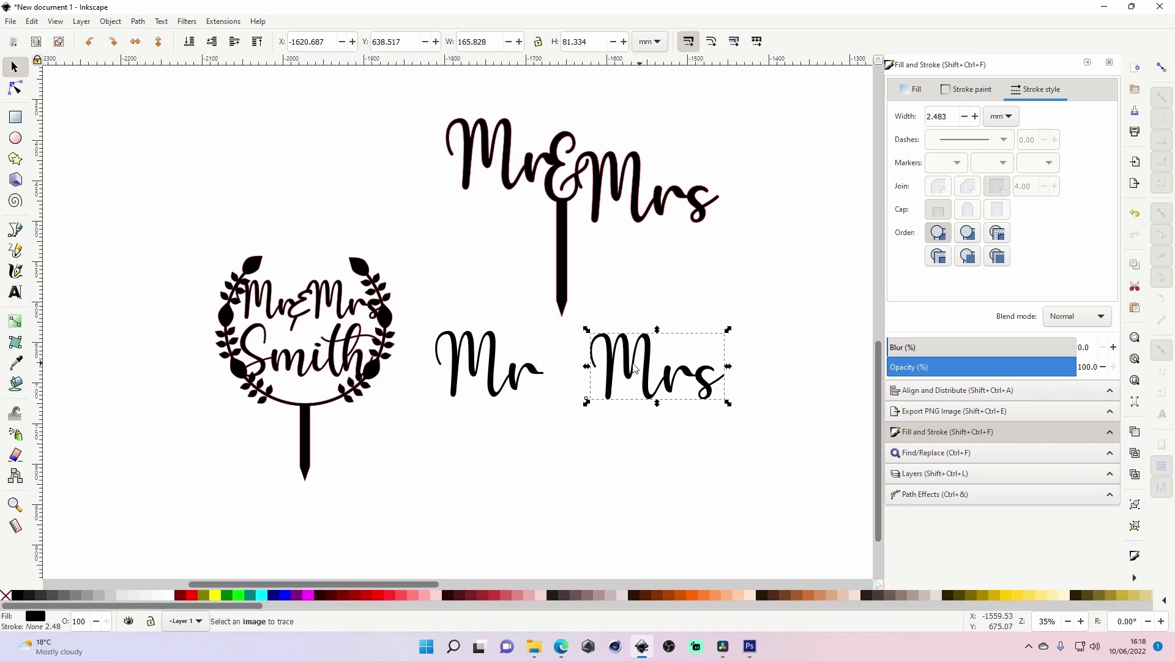
# Duplicate the "Mr" text again, change the copy to "&", and place it in the gap between "Mr" and "Mrs".
pyautogui.click(538, 389)
pyautogui.hotkey('ctrl', 's')
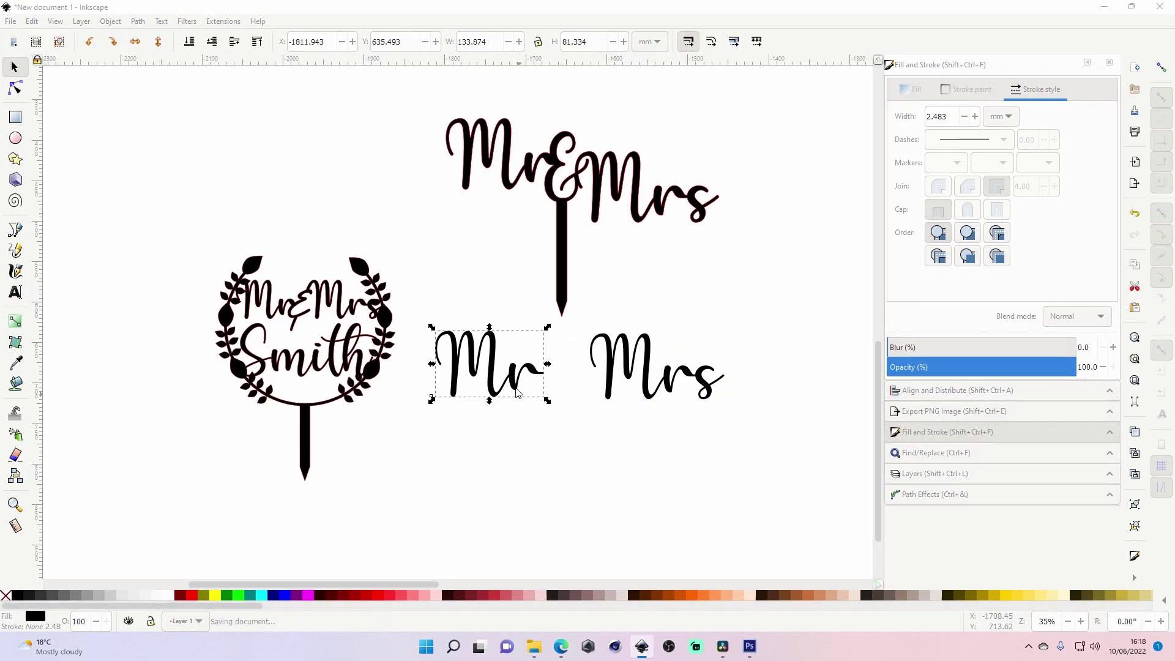
pyautogui.click(468, 270)
pyautogui.hotkey('ctrl', 'd')
pyautogui.moveTo(514, 375); pyautogui.dragTo(559, 394)
pyautogui.doubleClick(559, 394)
pyautogui.hotkey('ctrl', 'a')
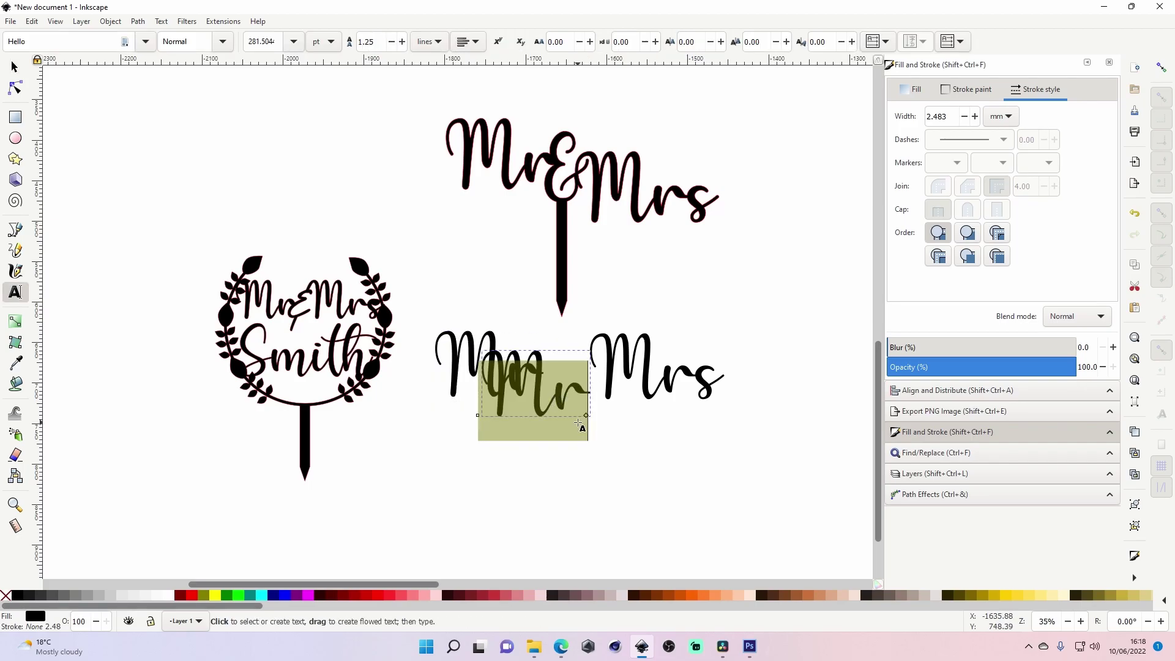
pyautogui.write('&')
pyautogui.press('F1')
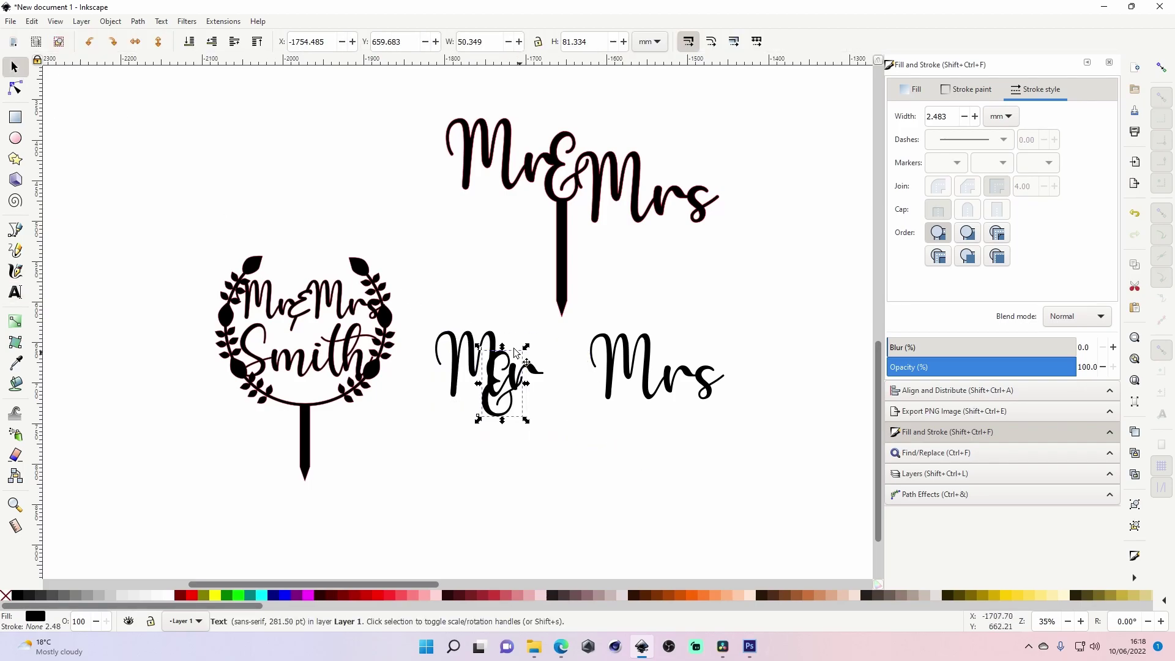
pyautogui.moveTo(514, 353); pyautogui.dragTo(575, 344)
# Browse fonts for the "&", set it to modernline - Personal Use, and nudge it next to "Mr".
pyautogui.doubleClick(570, 367)
pyautogui.hotkey('ctrl', 'a')
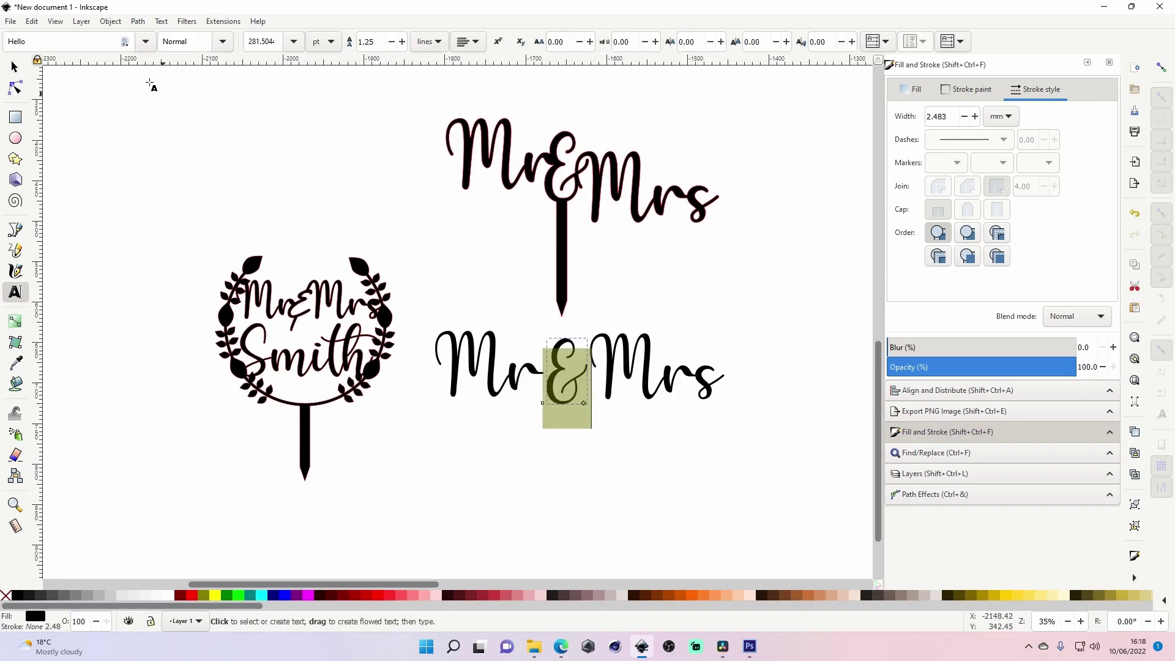
pyautogui.click(82, 42)
pyautogui.press('Down')
pyautogui.press('Down')
pyautogui.press('Down')
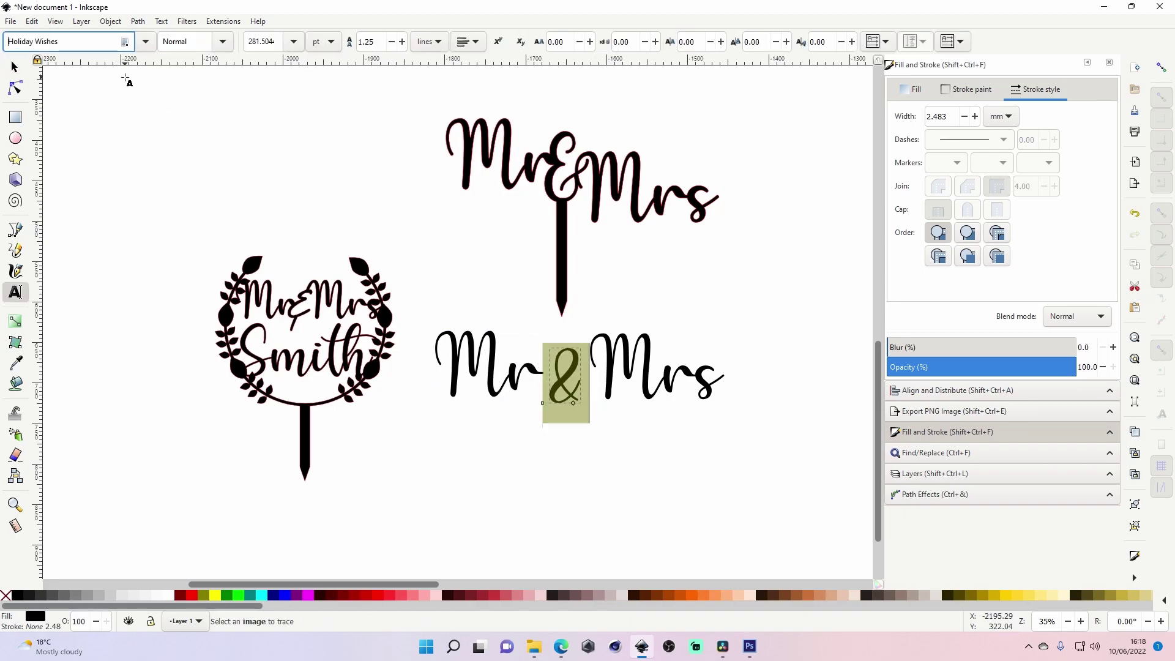
pyautogui.press('Down')
pyautogui.press('Down')
pyautogui.press('Down')
pyautogui.press('Down')
pyautogui.press('Down')
pyautogui.press('Down')
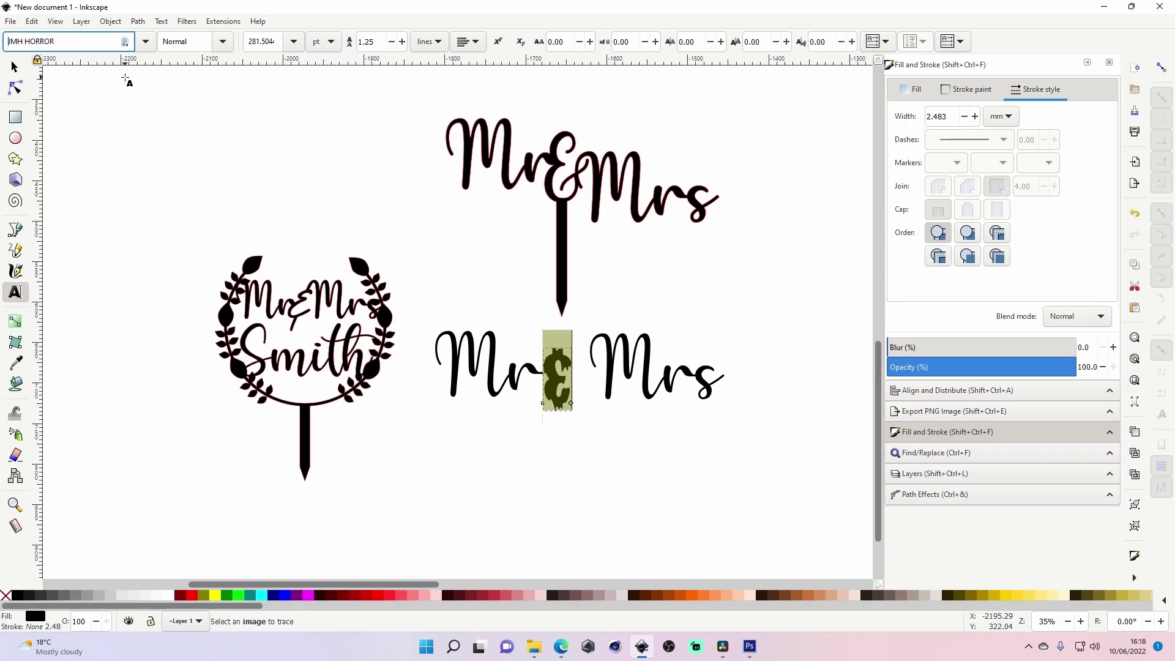
pyautogui.press('Down')
pyautogui.press('Down')
pyautogui.press('Down')
pyautogui.press('Down')
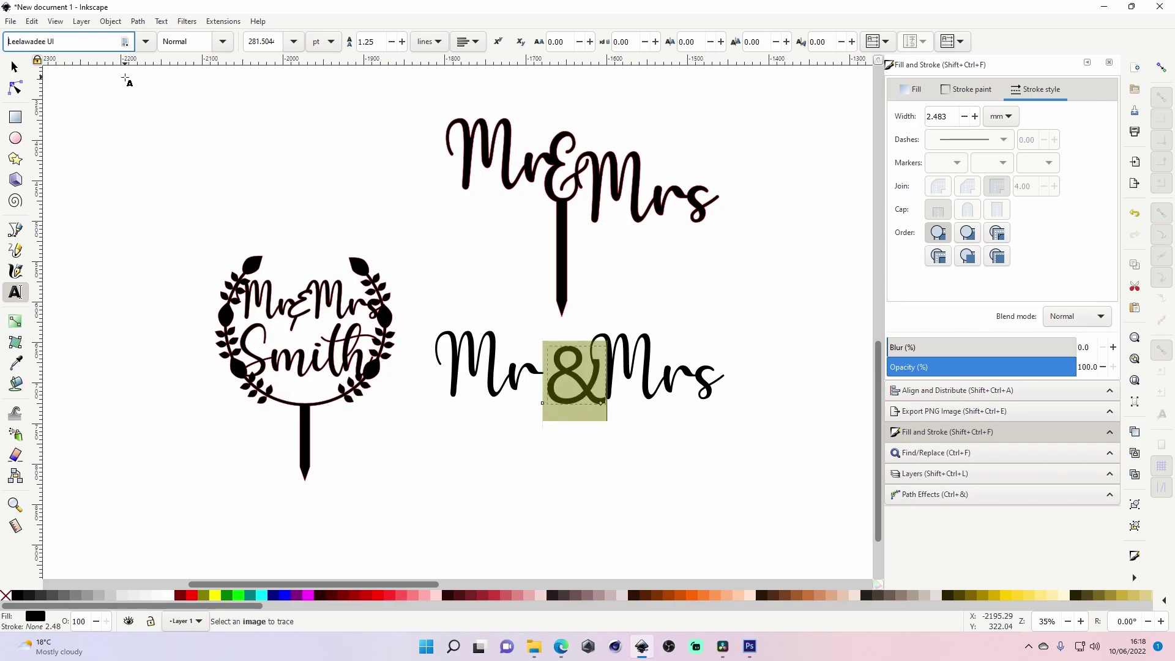
pyautogui.press('Down')
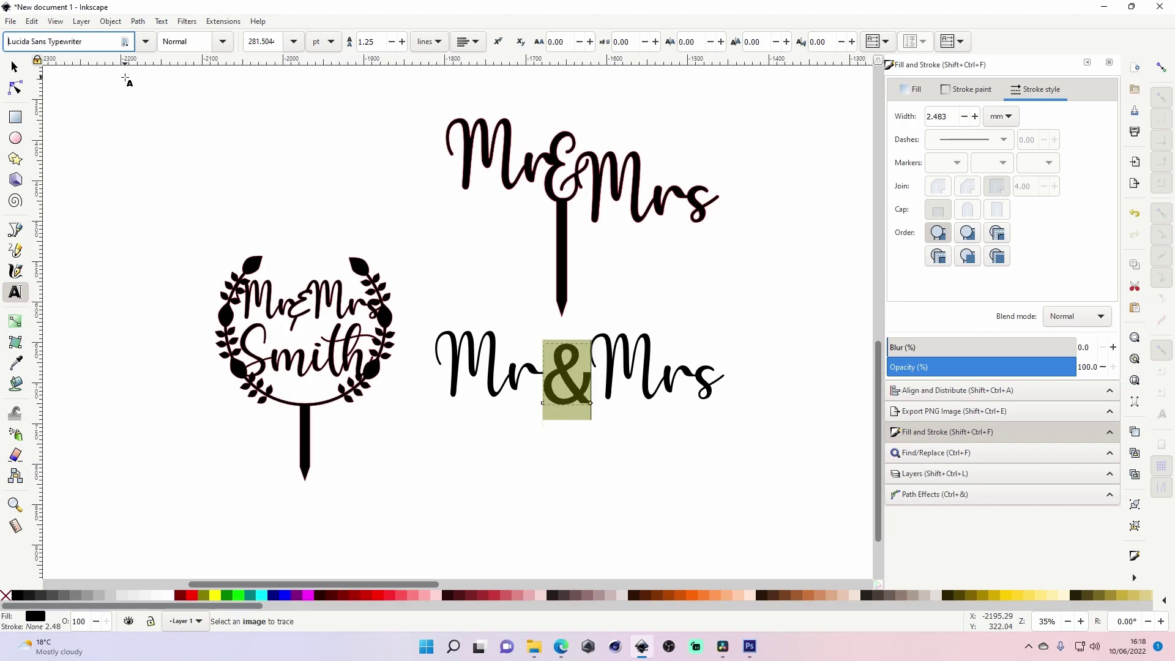
pyautogui.press('Down')
pyautogui.press('Down')
pyautogui.press('Down')
pyautogui.press('Down')
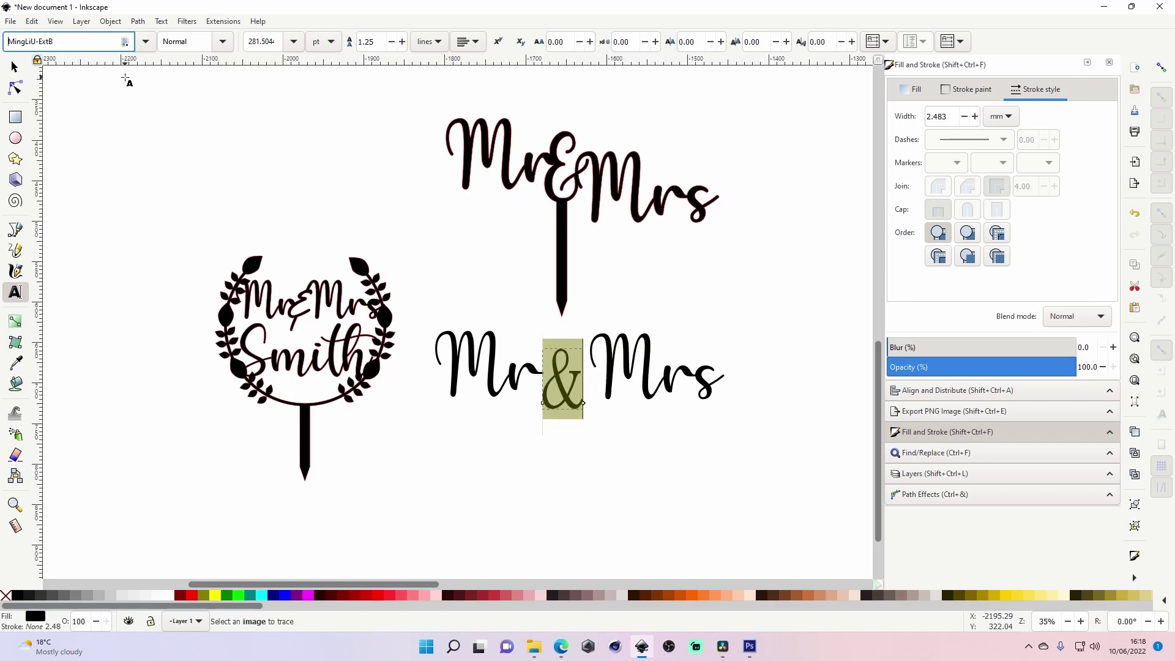
pyautogui.press('Down')
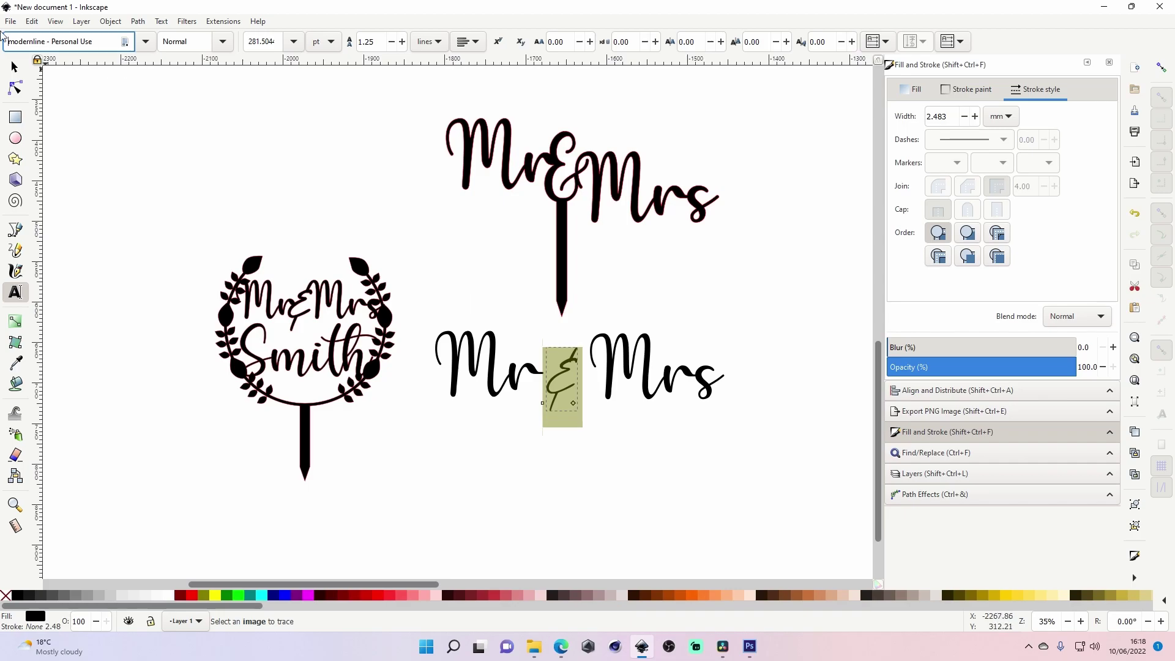
pyautogui.click(15, 68)
pyautogui.moveTo(559, 380); pyautogui.dragTo(554, 378)
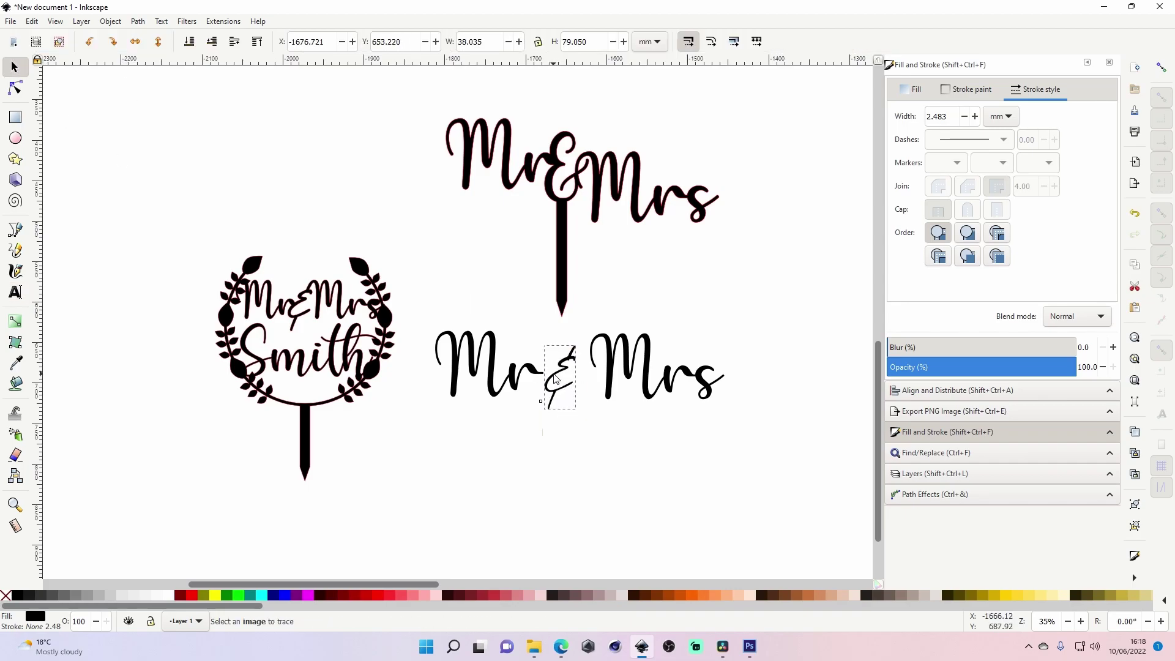
# Outset the "&" to about 40 × 81 mm and move it to overlap the tail of "Mr".
pyautogui.press('ctrl')
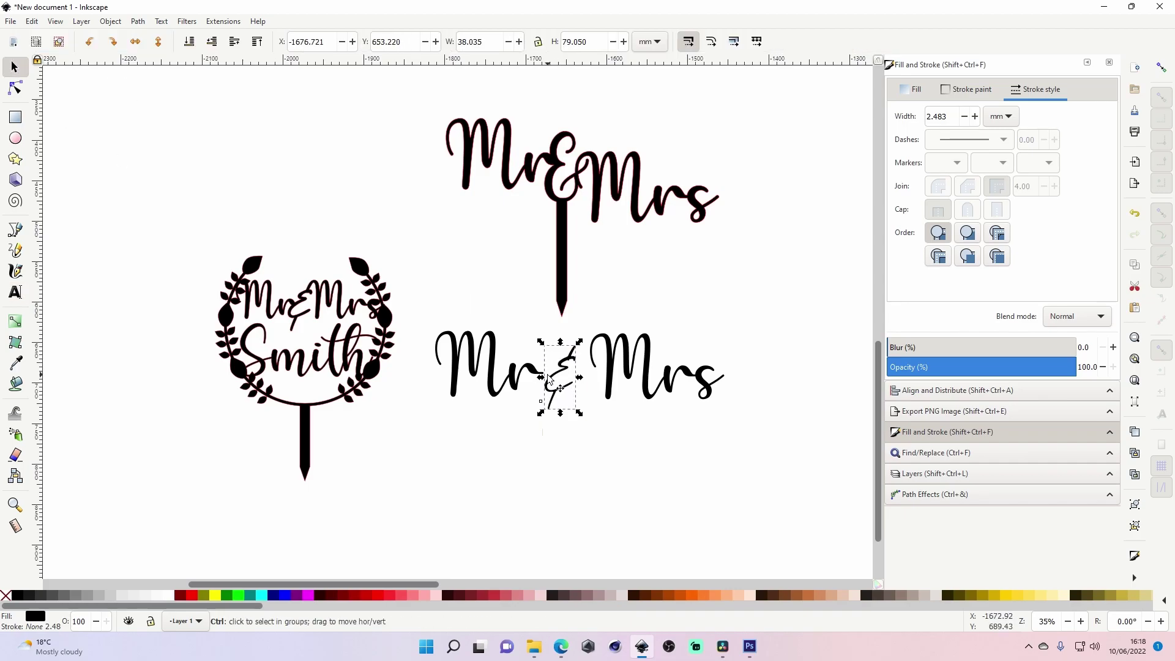
pyautogui.press('.')
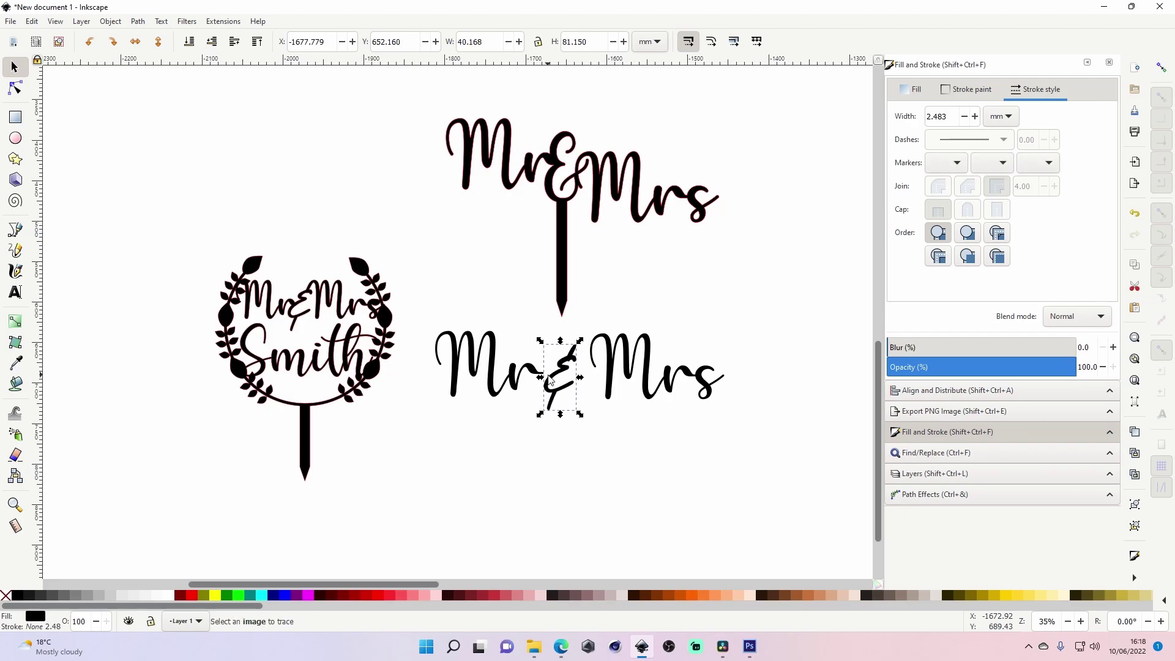
pyautogui.click(587, 454)
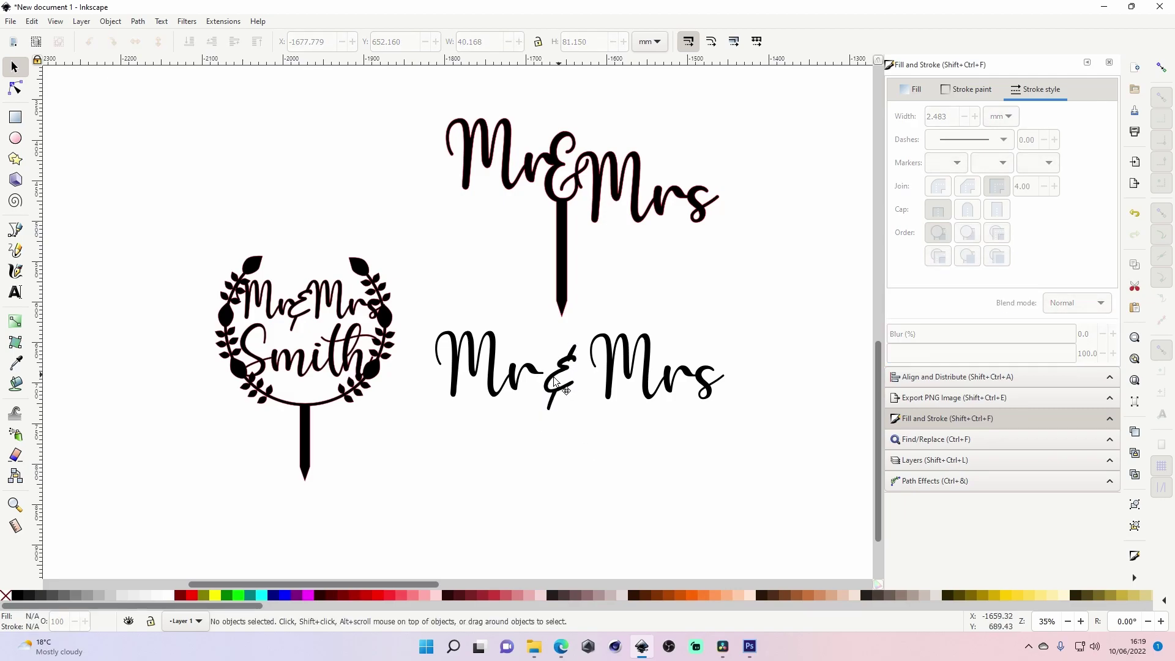
pyautogui.moveTo(554, 381); pyautogui.dragTo(537, 388)
pyautogui.moveTo(560, 350); pyautogui.dragTo(562, 349)
pyautogui.click(553, 367)
# Shift "Mrs" left until its first letter overlaps the "&", leaving snapping turned off.
pyautogui.click(598, 373)
pyautogui.moveTo(598, 374); pyautogui.dragTo(666, 475)
pyautogui.click(1162, 67)
pyautogui.hotkey('shift', 'Right')
pyautogui.hotkey('shift', 'Right')
pyautogui.hotkey('shift', 'Right')
pyautogui.hotkey('shift', 'Right')
pyautogui.hotkey('shift', 'Right')
pyautogui.hotkey('shift', 'Left')
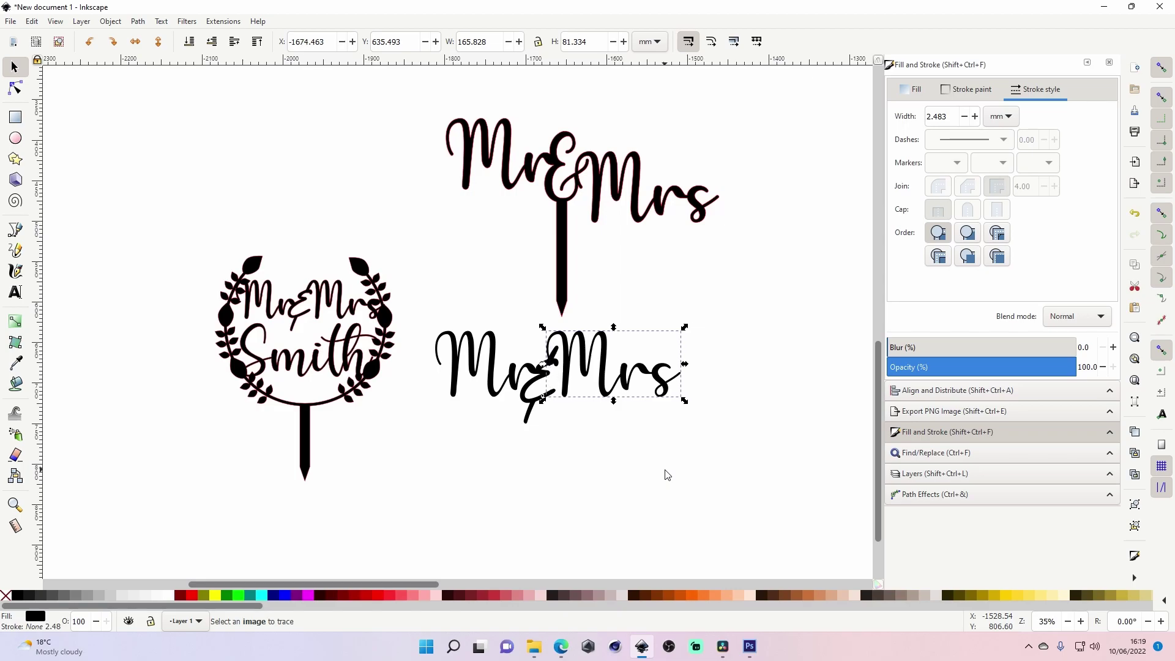
pyautogui.click(1164, 67)
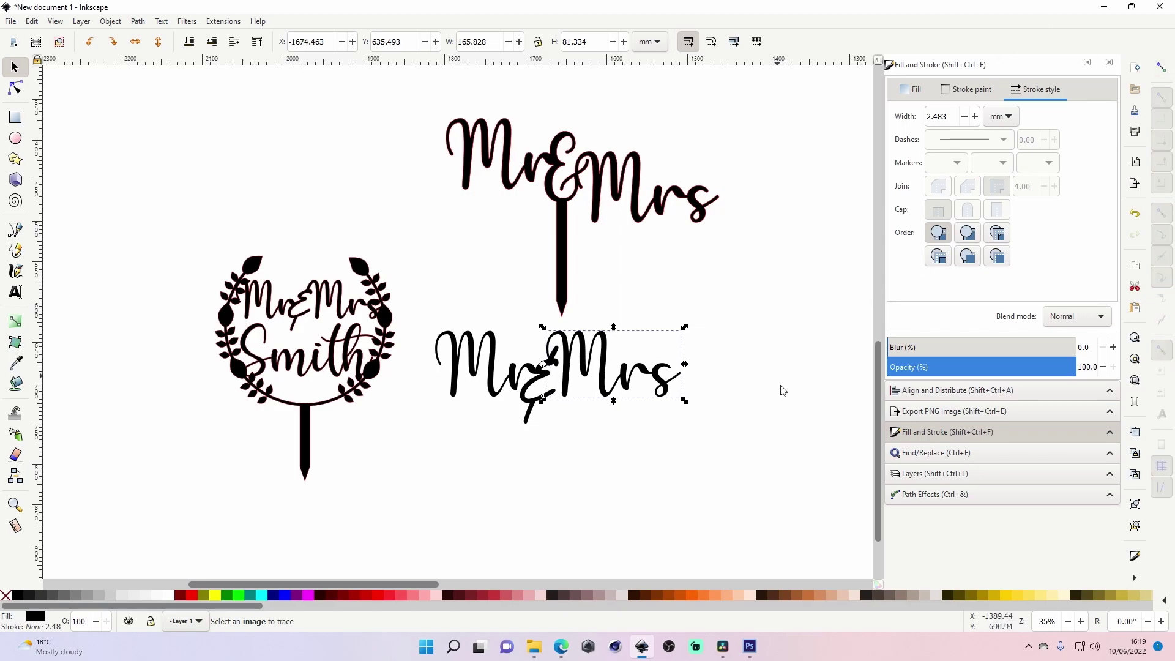
# Select "Mr", "&" and "Mrs" together and union them into one path.
pyautogui.click(782, 397)
pyautogui.click(574, 378)
pyautogui.moveTo(421, 318); pyautogui.dragTo(765, 435)
pyautogui.hotkey('ctrl', '(')
pyautogui.click(137, 21)
pyautogui.click(153, 80)
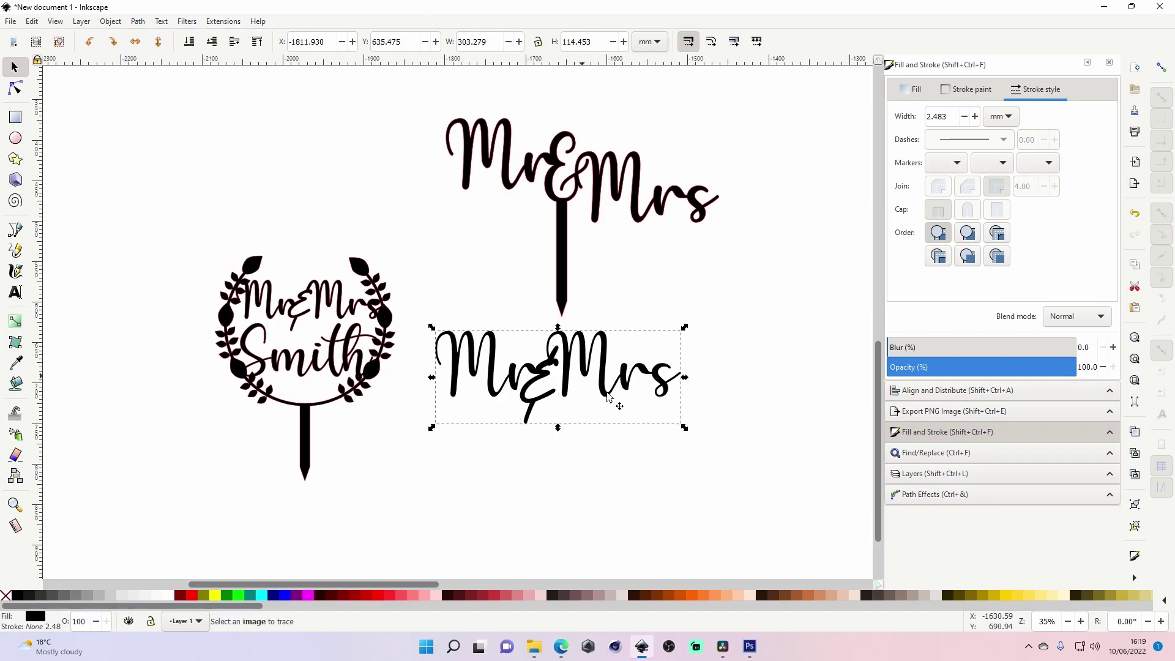
# Delete the stray nodes of the small gap where the "&" overlaps the first letter of "Mrs".
pyautogui.press('z')
pyautogui.keyDown('shift'); pyautogui.click(561, 373); pyautogui.keyUp('shift')
pyautogui.click(561, 373)
pyautogui.click(561, 372)
pyautogui.click(562, 373)
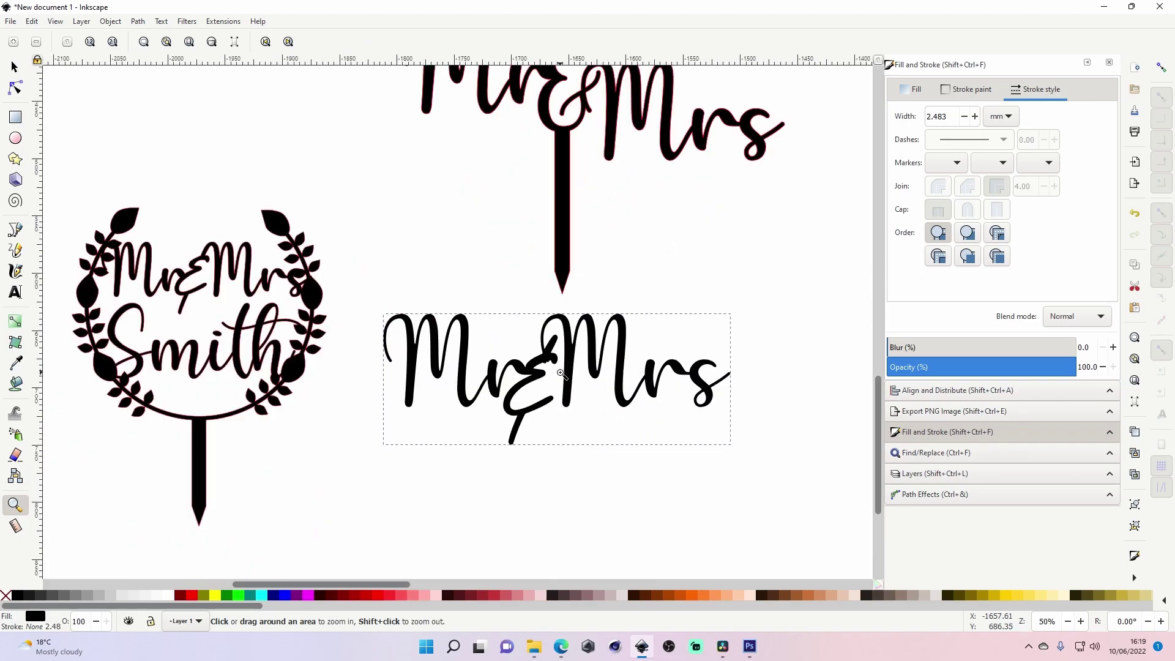
pyautogui.click(561, 373)
pyautogui.click(561, 373)
pyautogui.click(560, 372)
pyautogui.click(14, 87)
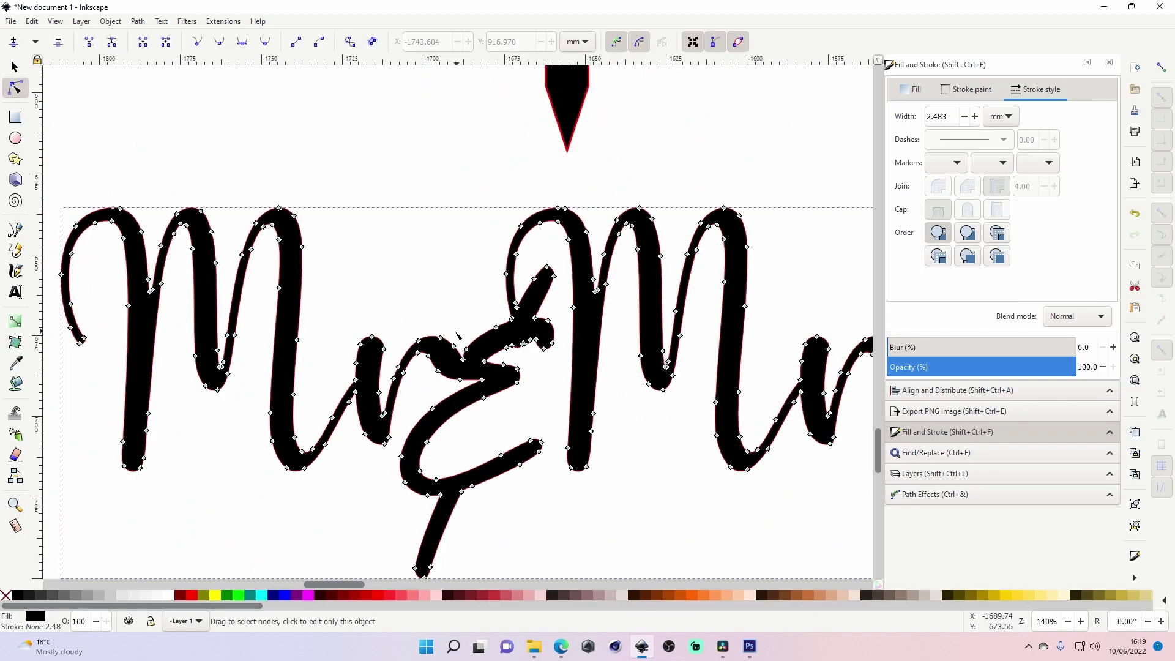
pyautogui.moveTo(525, 334); pyautogui.dragTo(532, 335)
pyautogui.press('Delete')
pyautogui.click(538, 380)
pyautogui.click(525, 349)
pyautogui.click(534, 341)
pyautogui.press('Delete')
pyautogui.click(539, 386)
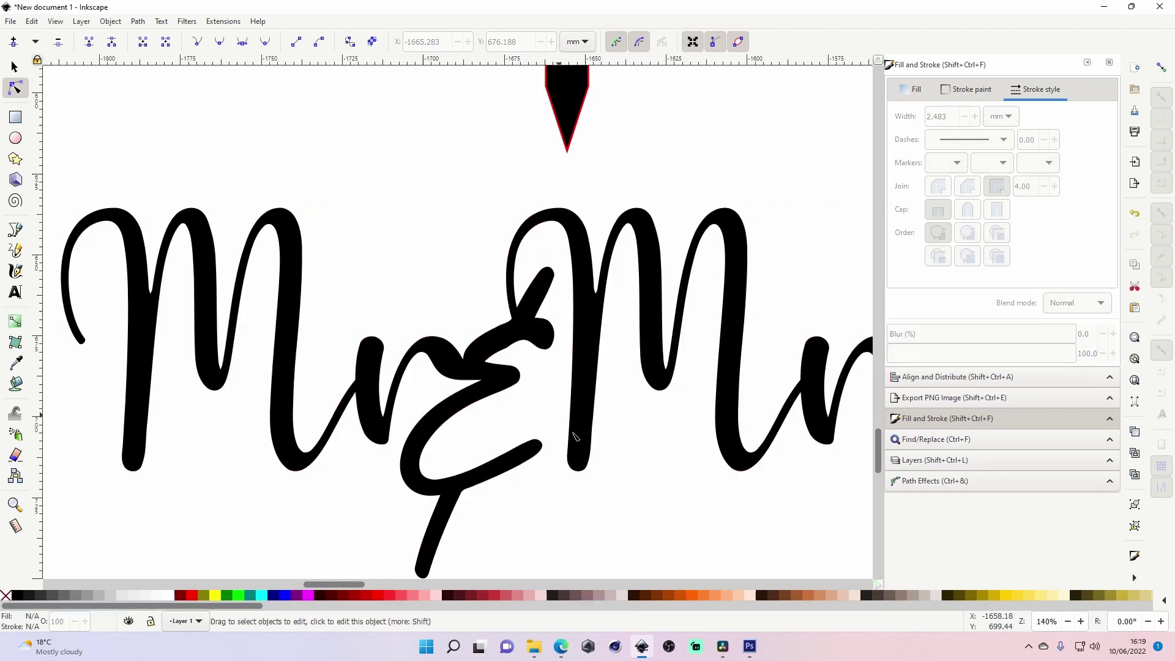
pyautogui.click(508, 349)
pyautogui.click(497, 340)
# Move the finished staked "Mr & Mrs" topper up and to the right, clear of the new lettering.
pyautogui.press('z')
pyautogui.keyDown('shift'); pyautogui.click(549, 370); pyautogui.keyUp('shift')
pyautogui.keyDown('shift'); pyautogui.click(549, 369); pyautogui.keyUp('shift')
pyautogui.keyDown('shift'); pyautogui.click(550, 369); pyautogui.keyUp('shift')
pyautogui.click(15, 68)
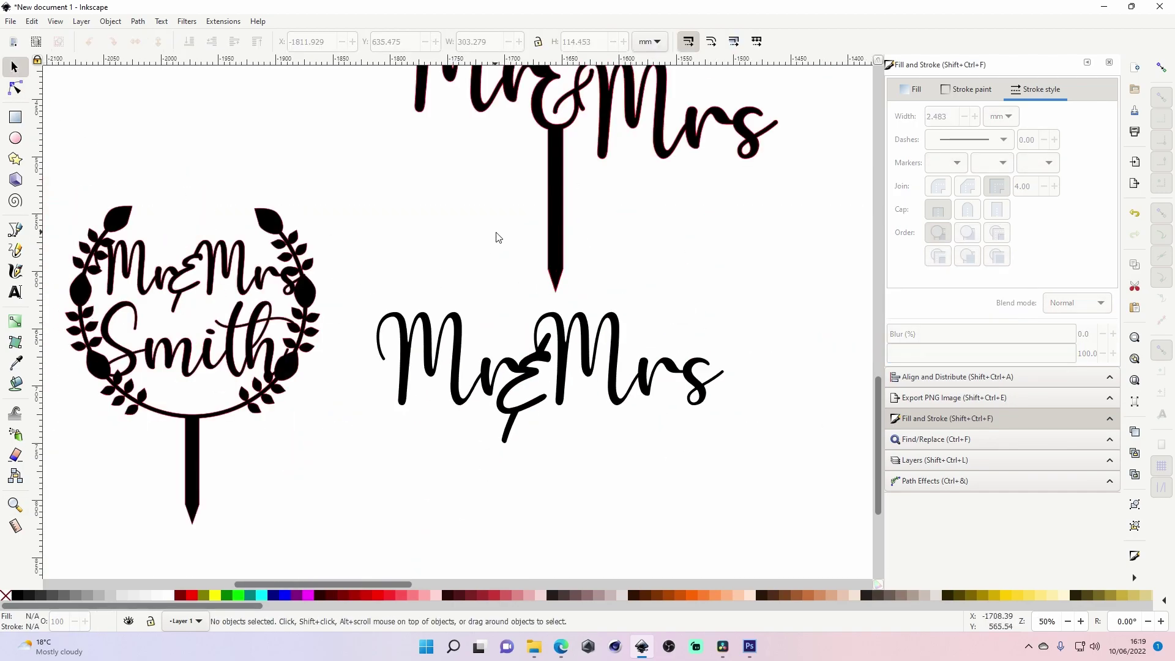
pyautogui.moveTo(561, 196); pyautogui.dragTo(755, 91)
pyautogui.press('z')
pyautogui.press('-')
pyautogui.click(16, 73)
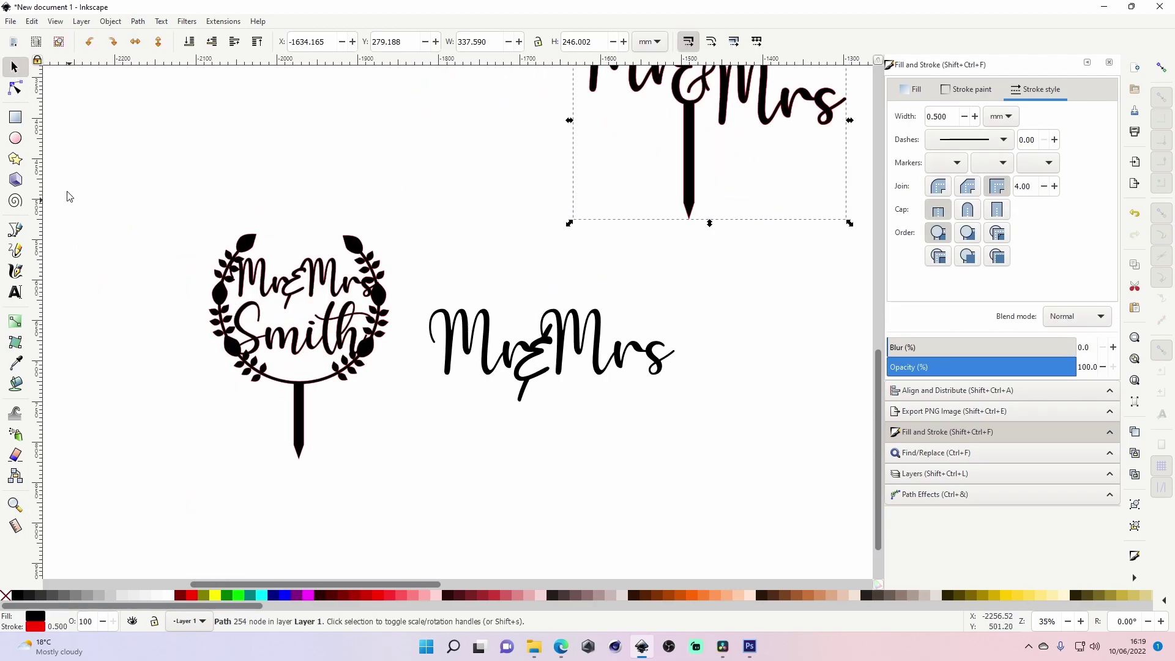
# Add the couple's surname as text below "Mr & Mrs", enlarge it, and set its font to Hello.
pyautogui.click(16, 290)
pyautogui.click(514, 442)
pyautogui.write('Smith')
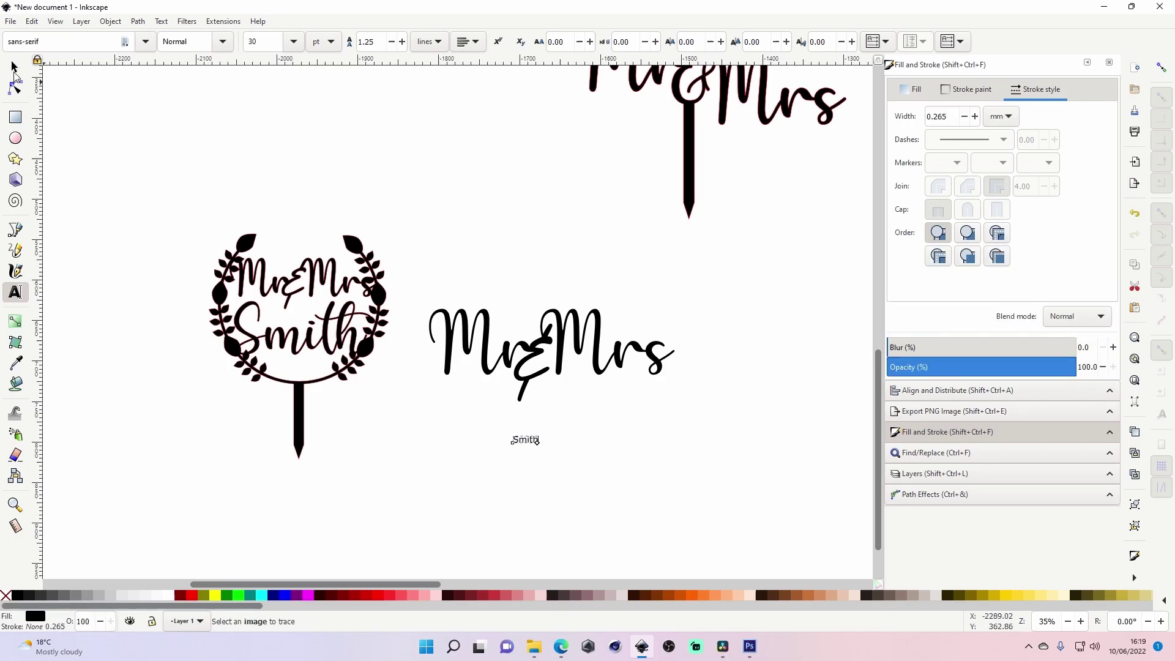
pyautogui.click(15, 67)
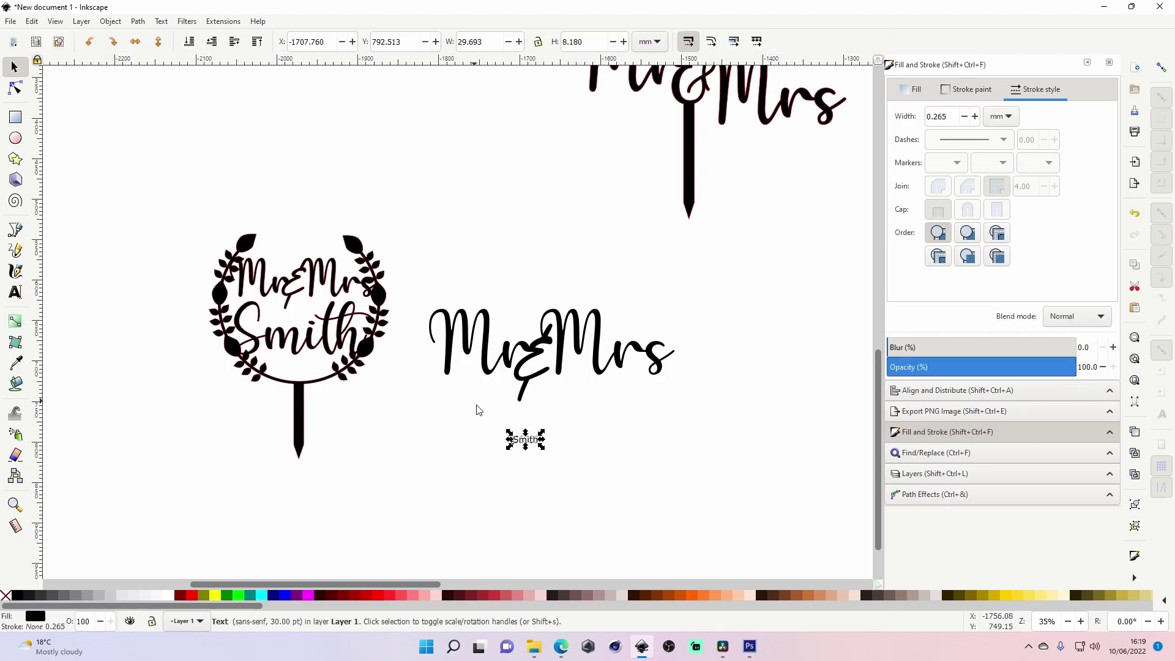
pyautogui.moveTo(541, 453); pyautogui.dragTo(598, 485)
pyautogui.doubleClick(538, 447)
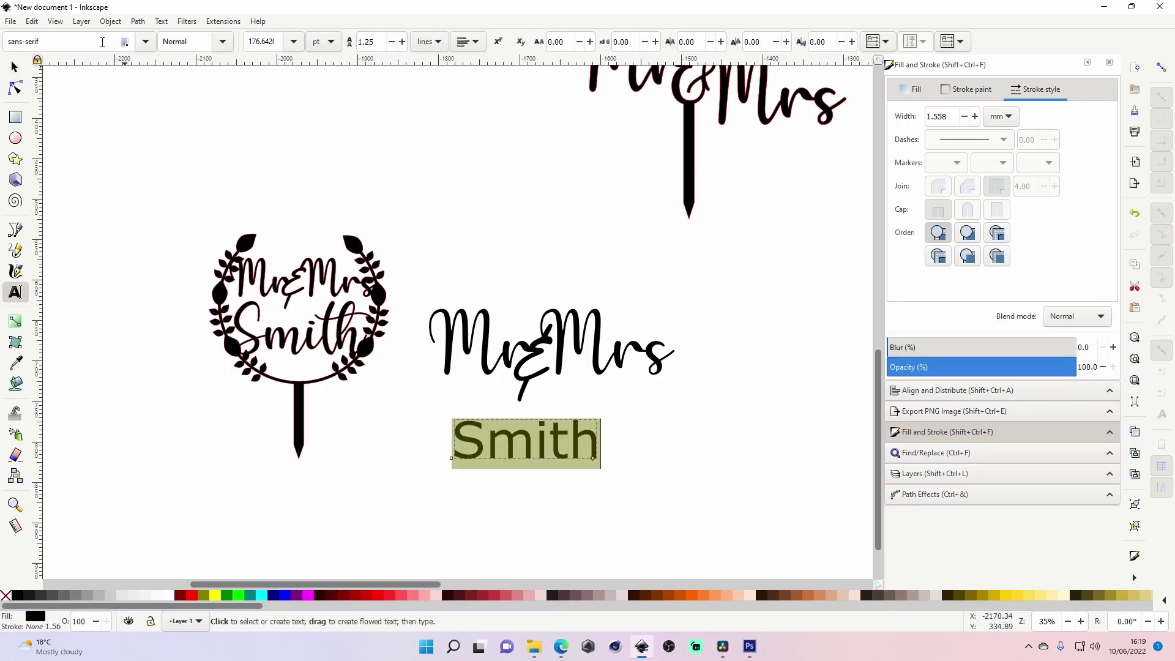
pyautogui.tripleClick(103, 41)
pyautogui.write('Hello')
pyautogui.click(38, 60)
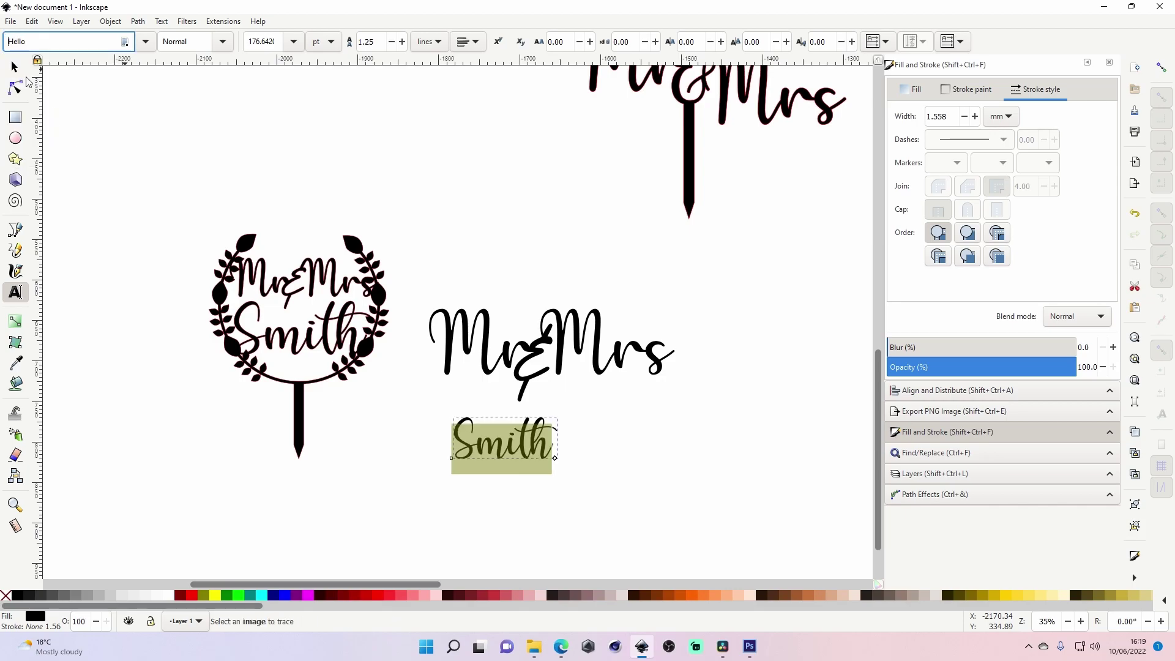
# Scale the surname to about 315 × 126 mm and place it directly beneath "Mr & Mrs" so the lettering touches.
pyautogui.click(14, 66)
pyautogui.moveTo(562, 414); pyautogui.dragTo(612, 402)
pyautogui.click(581, 503)
# Move the existing leaf-wreath topper up and to the left, away from the new lettering.
pyautogui.press('z')
pyautogui.keyDown('shift'); pyautogui.click(580, 502); pyautogui.keyUp('shift')
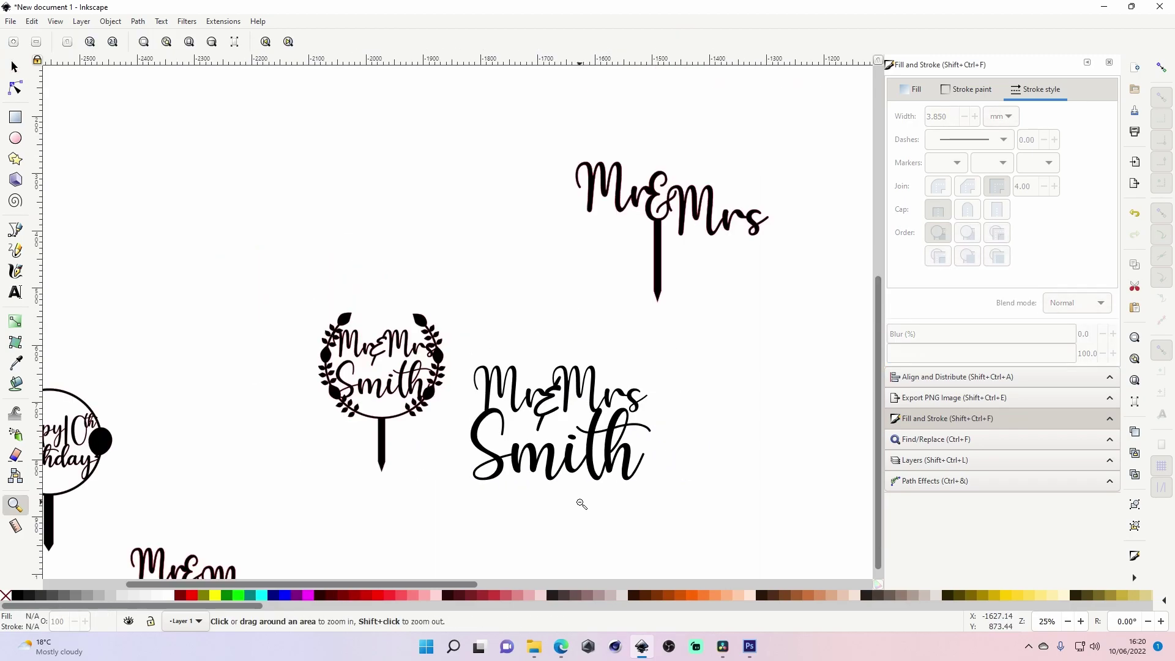
pyautogui.press('s')
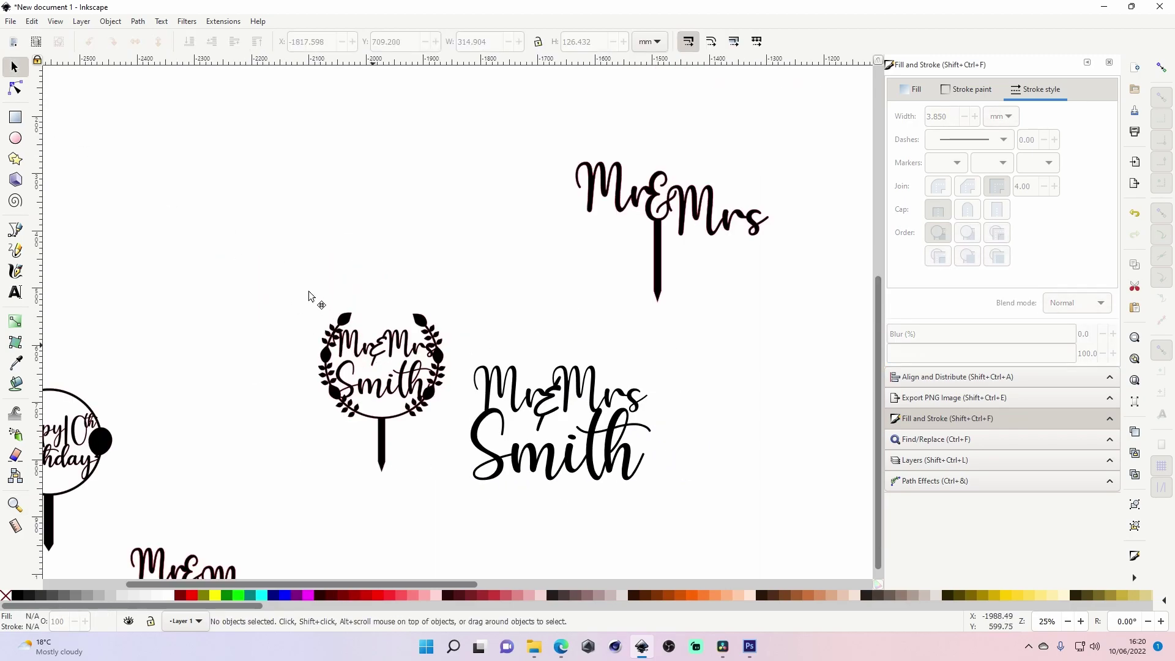
pyautogui.moveTo(370, 348); pyautogui.dragTo(248, 229)
# Draw a circle about 407 mm across around the "Mr & Mrs" and surname lettering, and remove its fill.
pyautogui.click(16, 139)
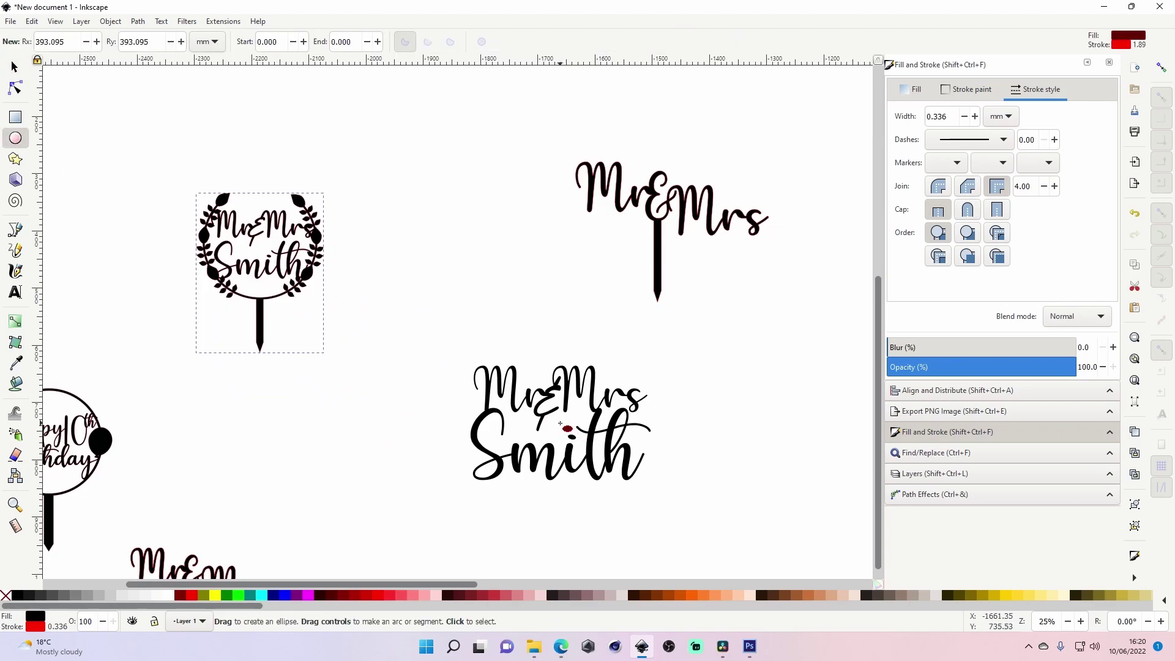
pyautogui.moveTo(557, 418); pyautogui.dragTo(672, 541)
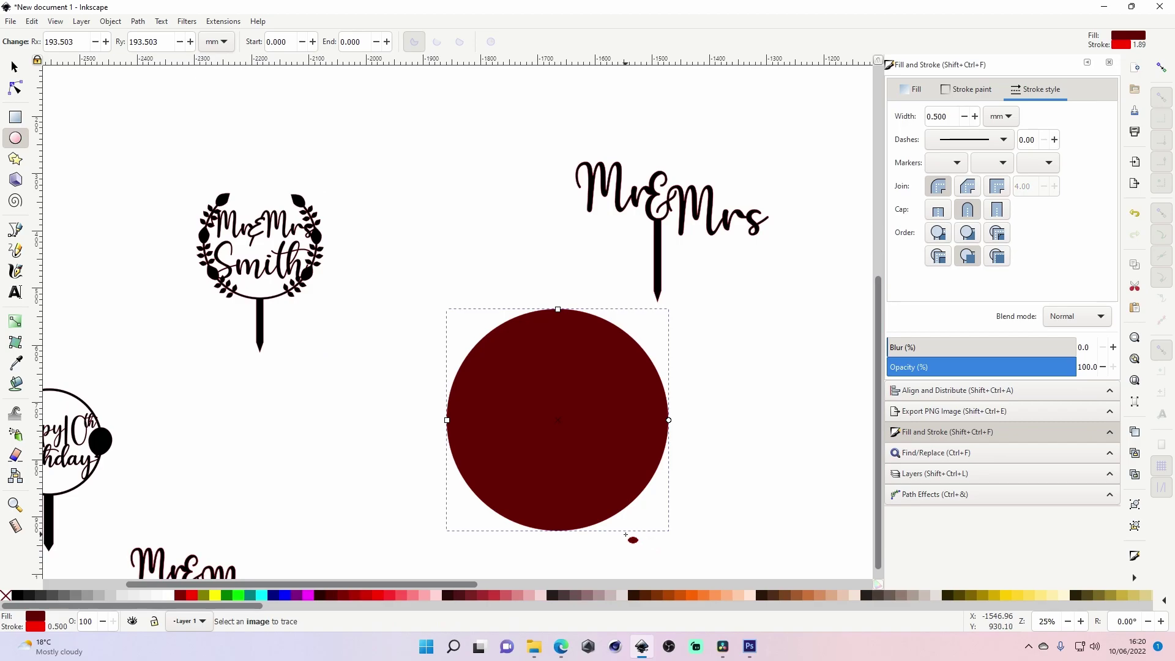
pyautogui.hotkey('ctrl', 'z')
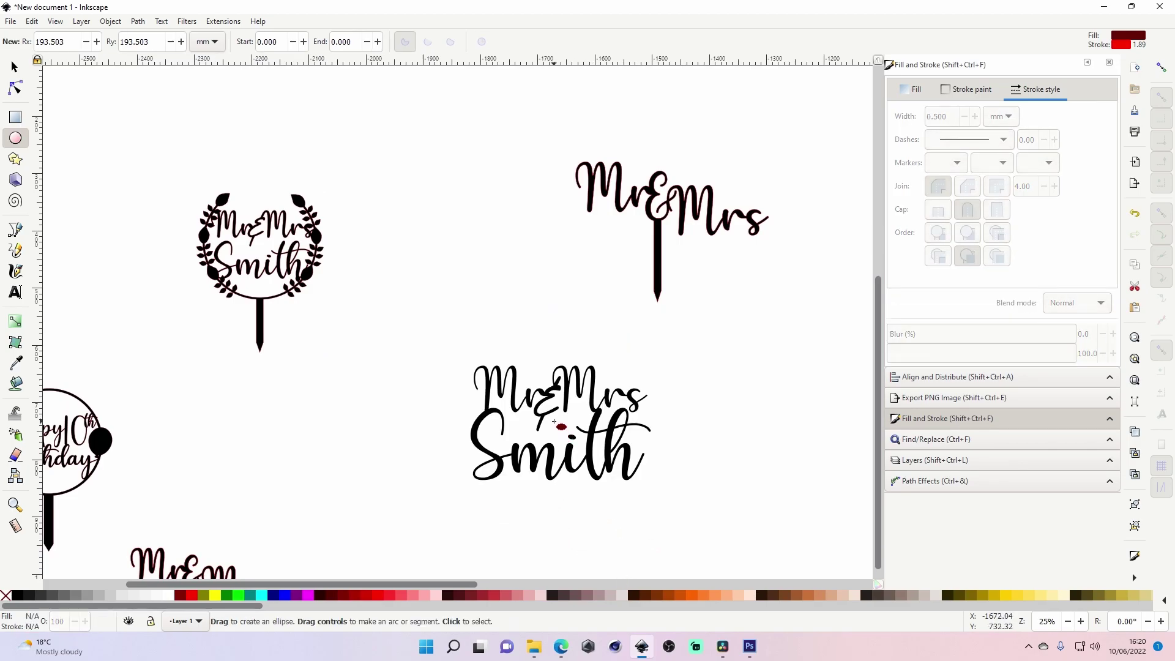
pyautogui.moveTo(554, 420)
pyautogui.mouseDown()
pyautogui.moveTo(606, 480)
pyautogui.moveTo(691, 539)
pyautogui.mouseUp()
pyautogui.press('s')
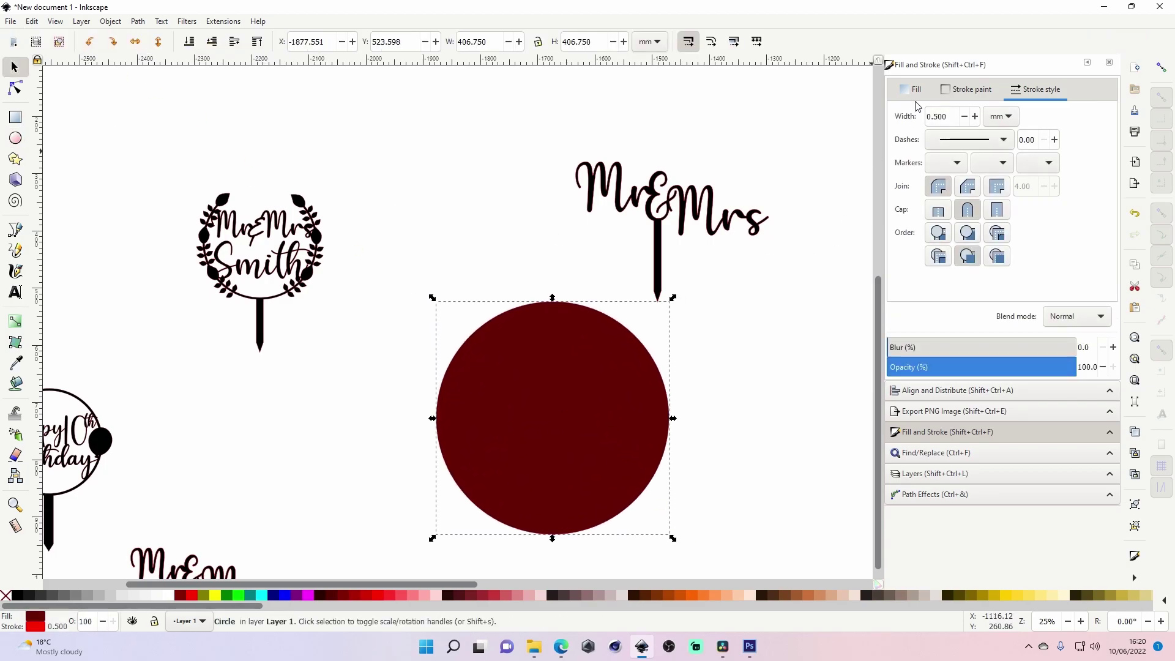
pyautogui.click(913, 90)
pyautogui.click(903, 116)
# Give the circle a black stroke 10 mm wide.
pyautogui.click(967, 89)
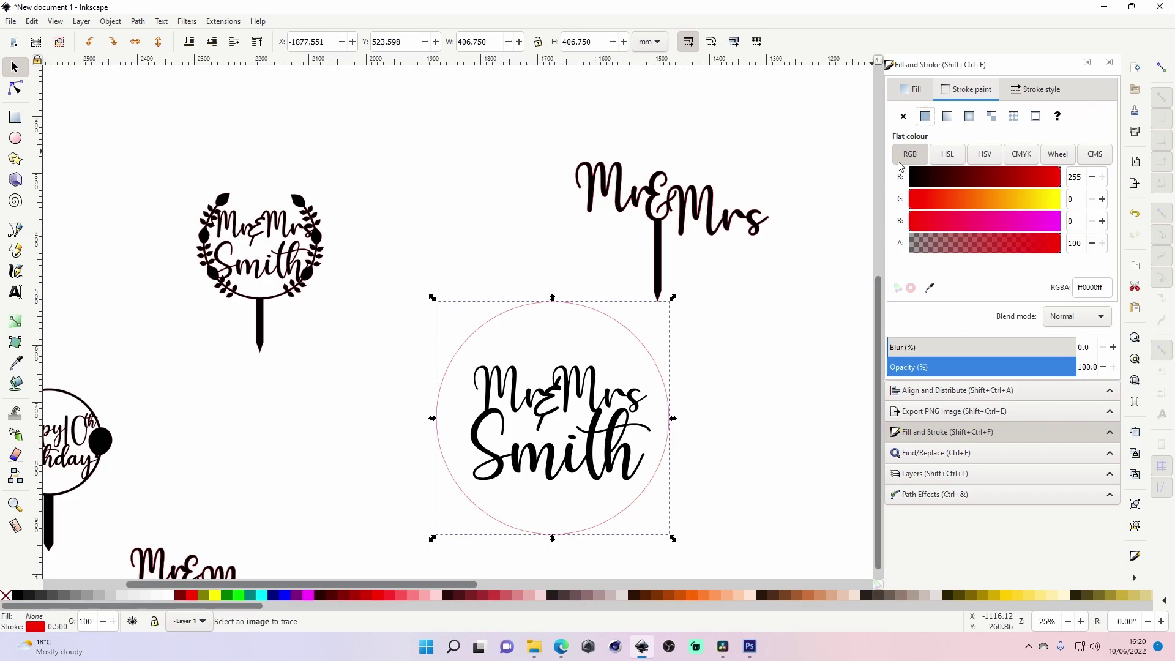
pyautogui.moveTo(591, 313); pyautogui.dragTo(633, 349)
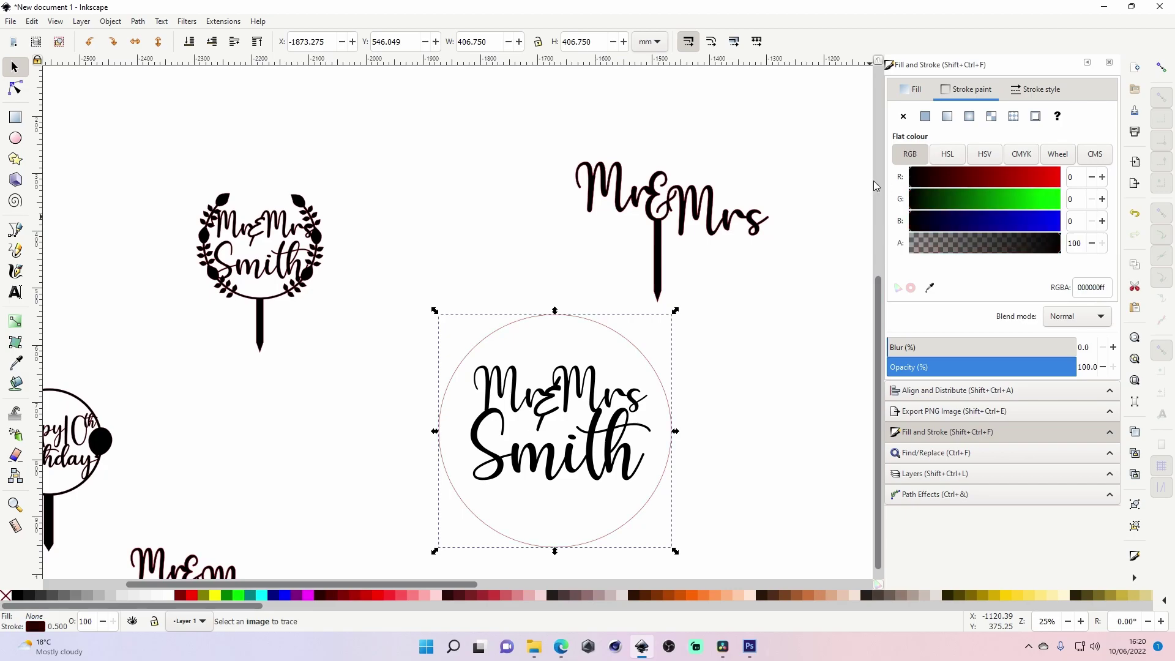
pyautogui.click(1049, 92)
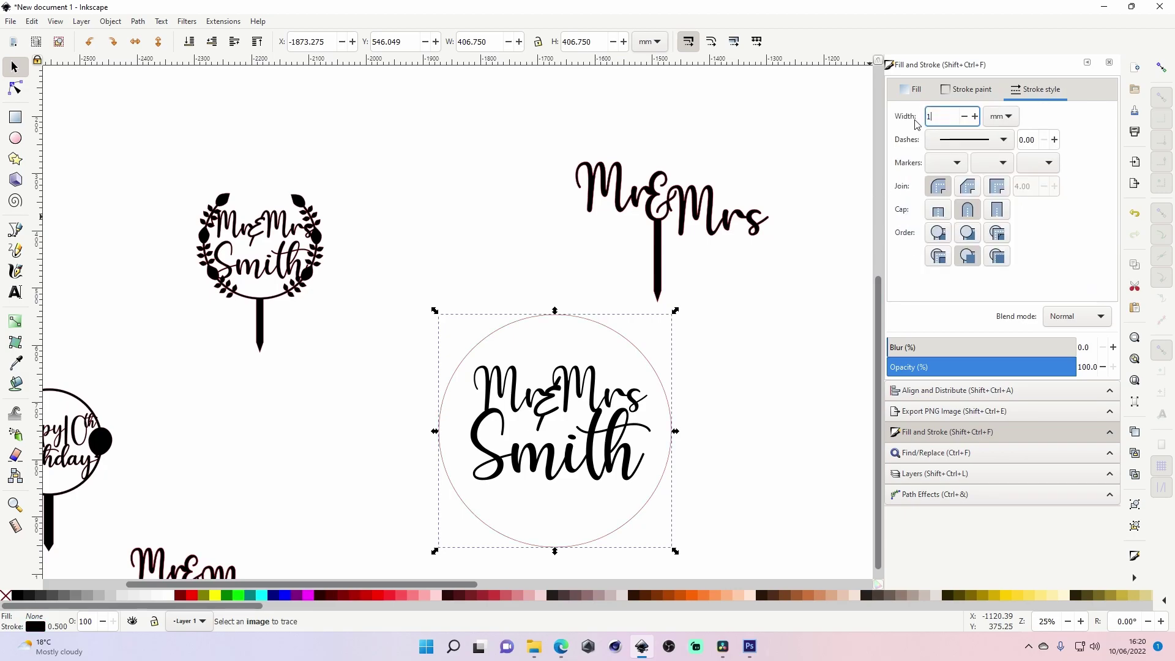
pyautogui.write('10')
pyautogui.press('Return')
pyautogui.click(751, 418)
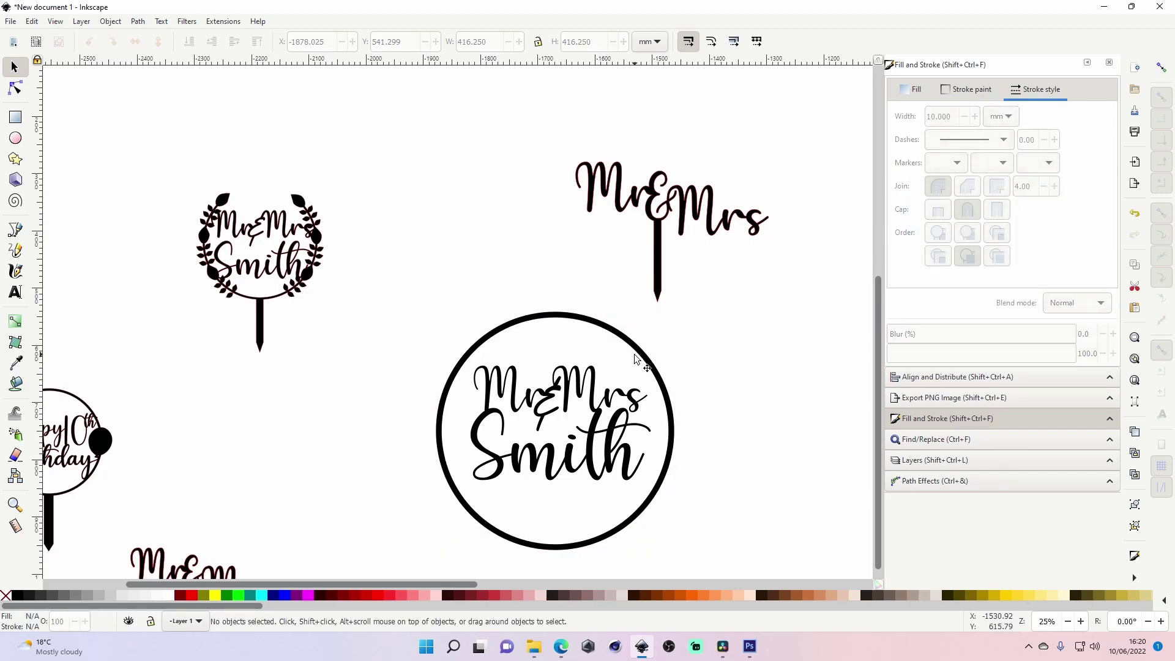
# Nudge the ring up to centre it around the lettering and convert its stroke to a path.
pyautogui.moveTo(623, 339); pyautogui.dragTo(625, 332)
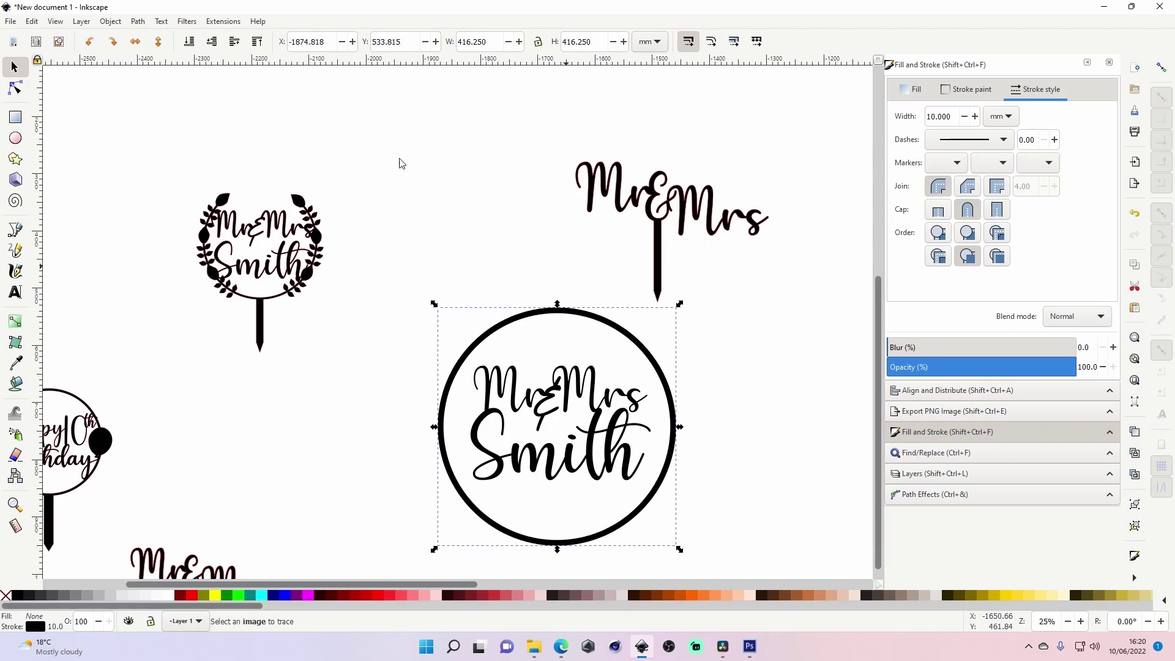
pyautogui.click(141, 23)
pyautogui.click(147, 34)
pyautogui.click(15, 89)
pyautogui.click(15, 66)
pyautogui.click(138, 21)
pyautogui.click(156, 51)
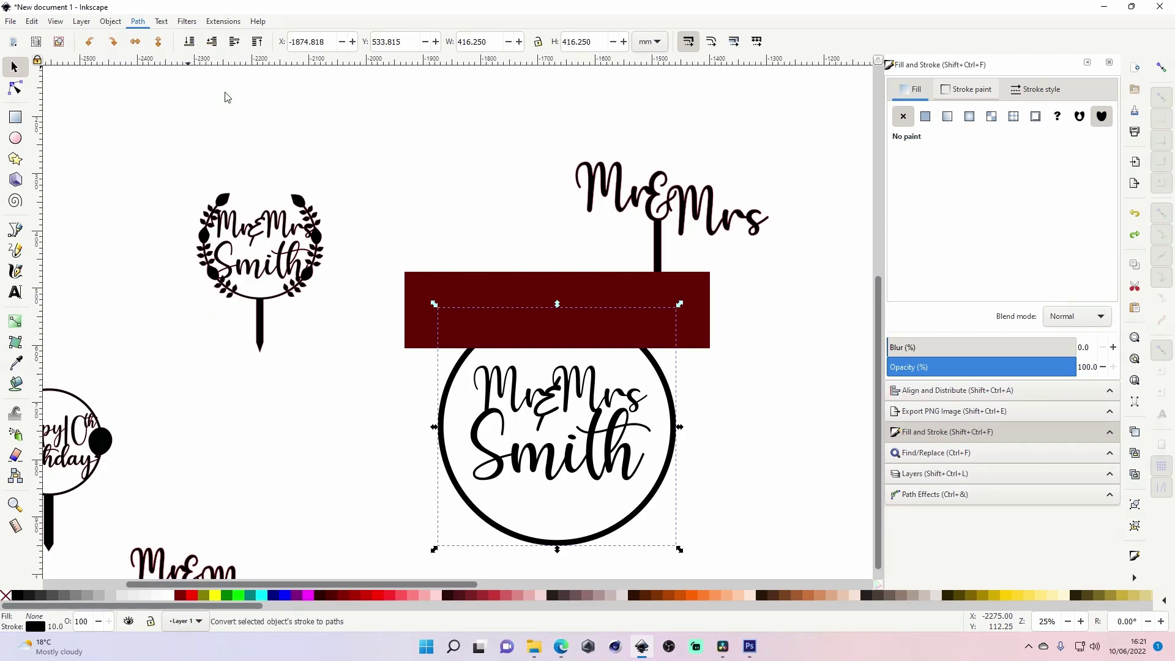
# Select the ring and the rectangle across its top, and cut the top off the ring with Difference.
pyautogui.click(464, 268)
pyautogui.click(475, 288)
pyautogui.click(378, 397)
pyautogui.click(442, 303)
pyautogui.keyDown('shift'); pyautogui.click(445, 411); pyautogui.keyUp('shift')
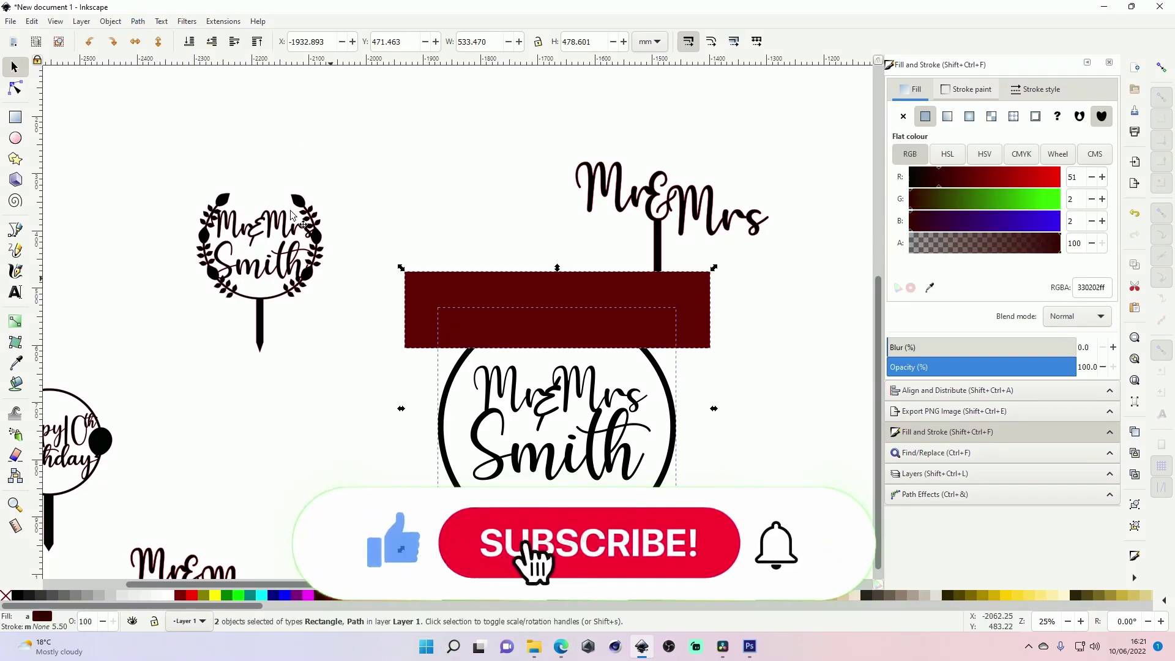
pyautogui.click(137, 21)
pyautogui.click(170, 96)
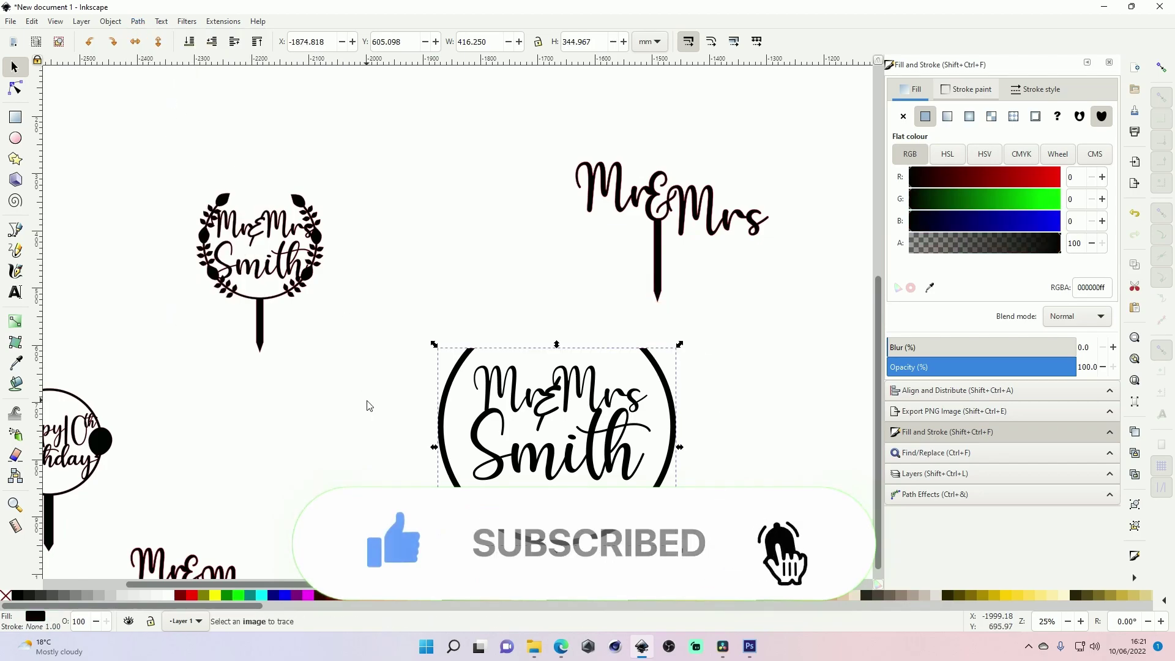
# Move the open-topped ring slightly up and to the left around the lettering.
pyautogui.click(641, 378)
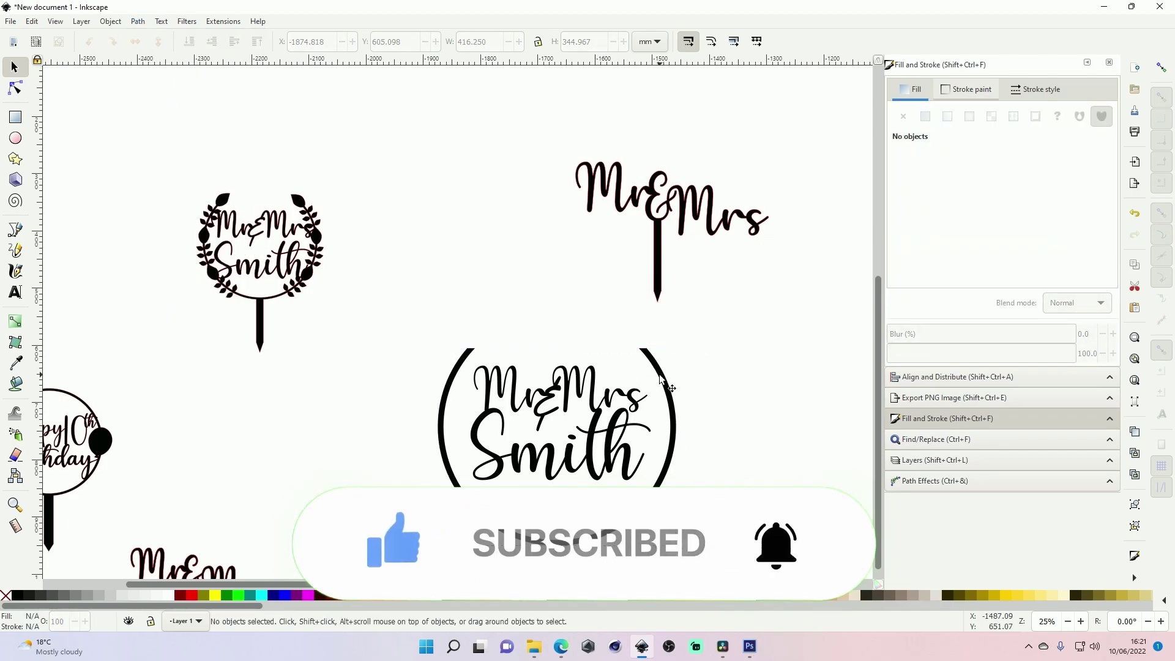
pyautogui.scroll(-2, 617, 422)
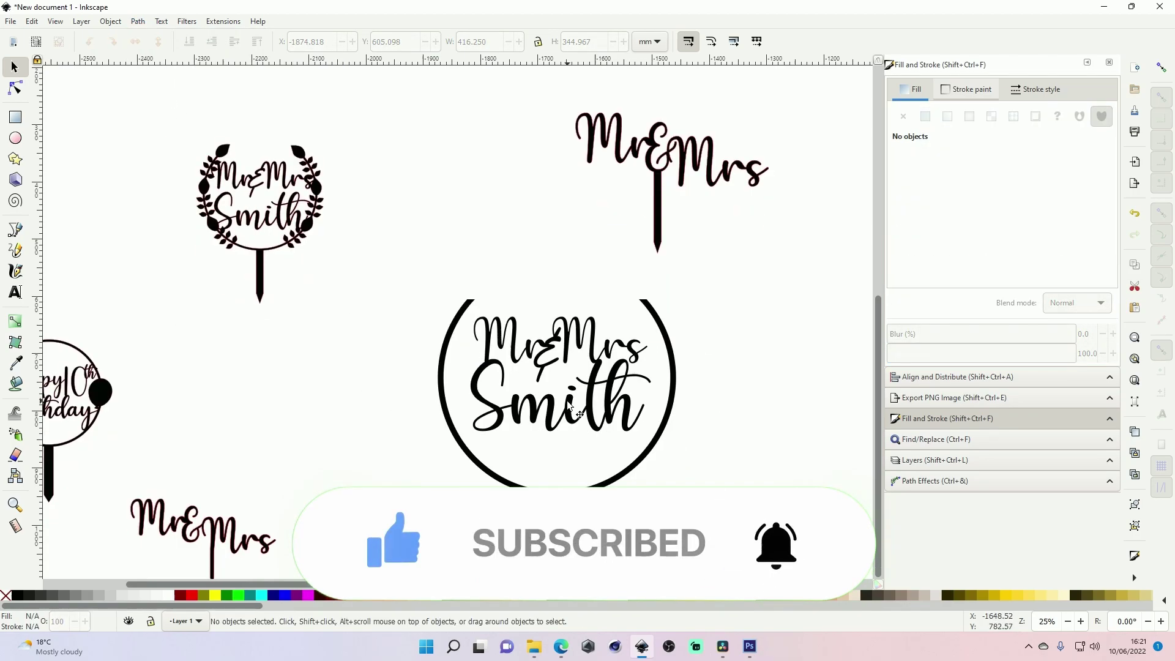
pyautogui.click(551, 473)
pyautogui.moveTo(551, 469); pyautogui.dragTo(542, 473)
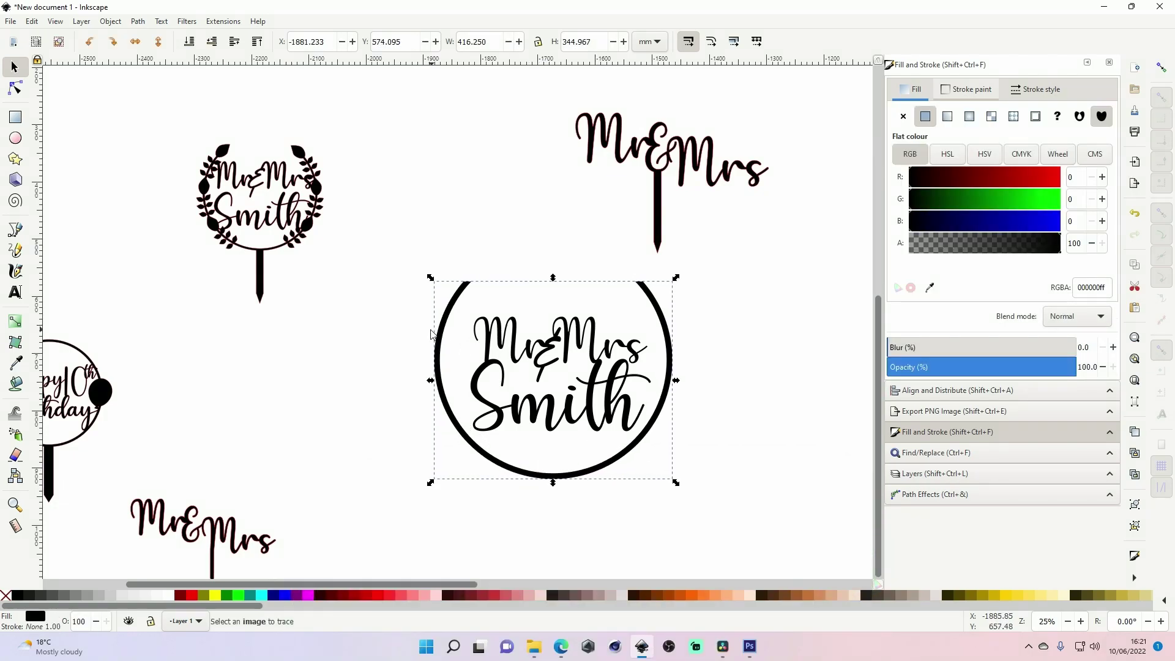
# Draw a rectangle about 598 × 89 mm across the upper ends of the open ring.
pyautogui.click(18, 118)
pyautogui.moveTo(404, 246)
pyautogui.mouseDown()
pyautogui.moveTo(790, 294)
pyautogui.moveTo(746, 297)
pyautogui.mouseUp()
pyautogui.click(14, 66)
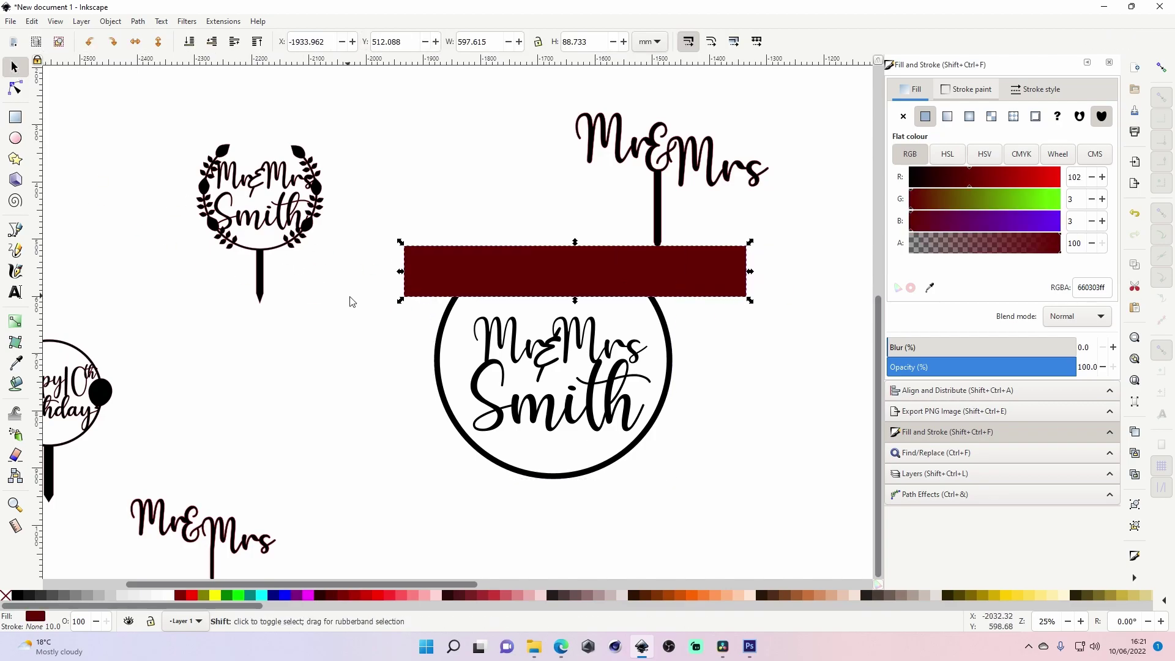
pyautogui.keyDown('shift'); pyautogui.click(438, 341); pyautogui.keyUp('shift')
pyautogui.click(137, 21)
pyautogui.click(153, 80)
pyautogui.click(318, 339)
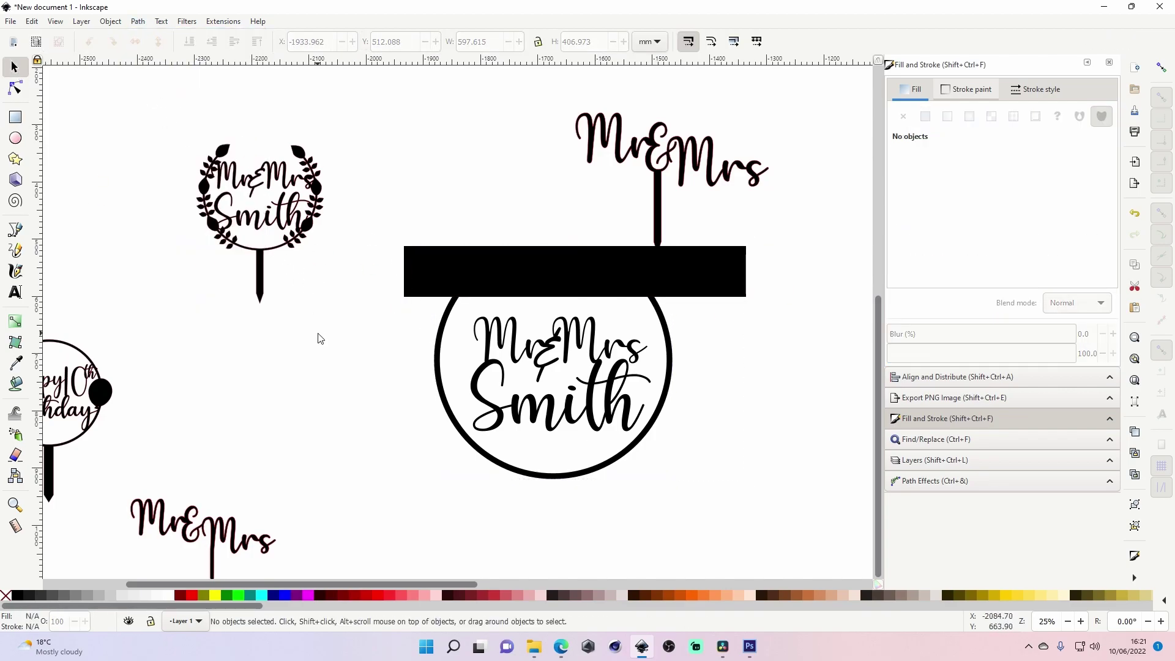
pyautogui.hotkey('ctrl', 'z')
# Subtract the new rectangle from the ring with Difference to trim its upper ends.
pyautogui.click(456, 306)
pyautogui.keyDown('shift'); pyautogui.click(435, 260); pyautogui.keyUp('shift')
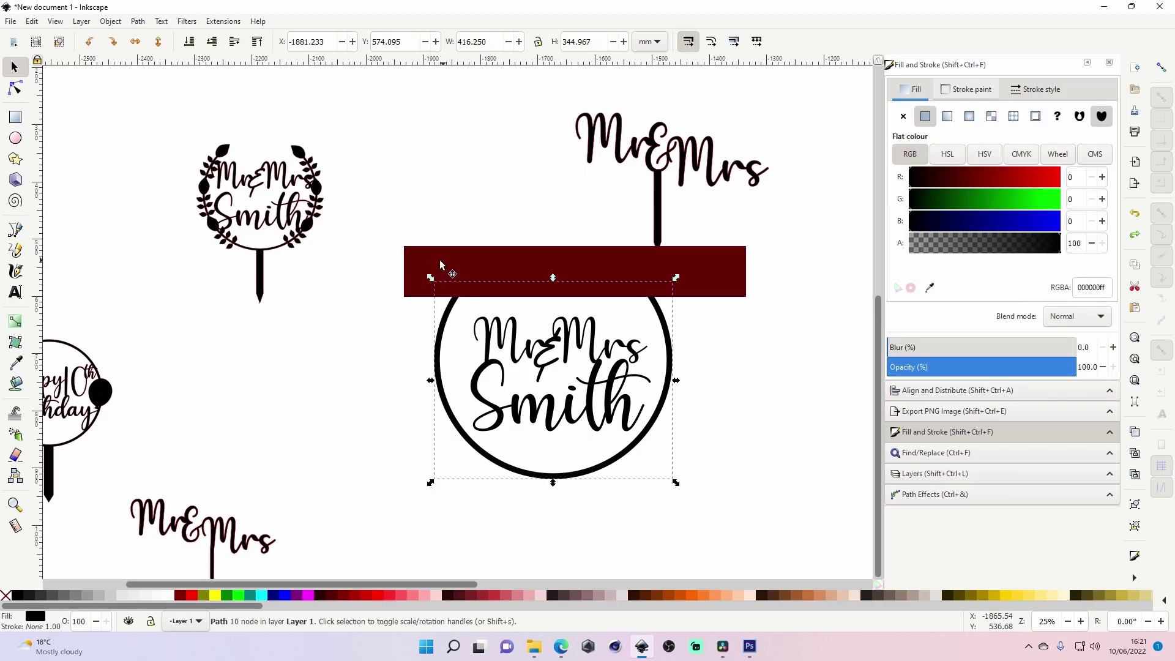
pyautogui.click(138, 21)
pyautogui.click(162, 95)
pyautogui.click(362, 349)
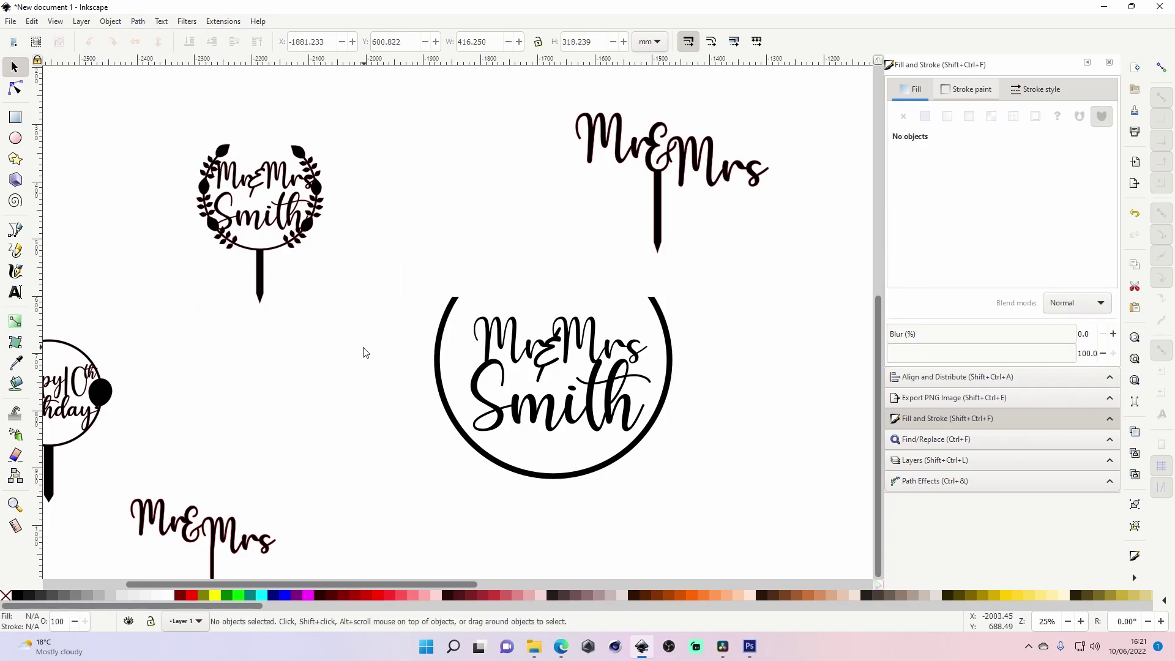
# Switch to Microsoft Edge, search Google Images for "leaf svg", and open the UXWing black leaf icon preview.
pyautogui.click(561, 646)
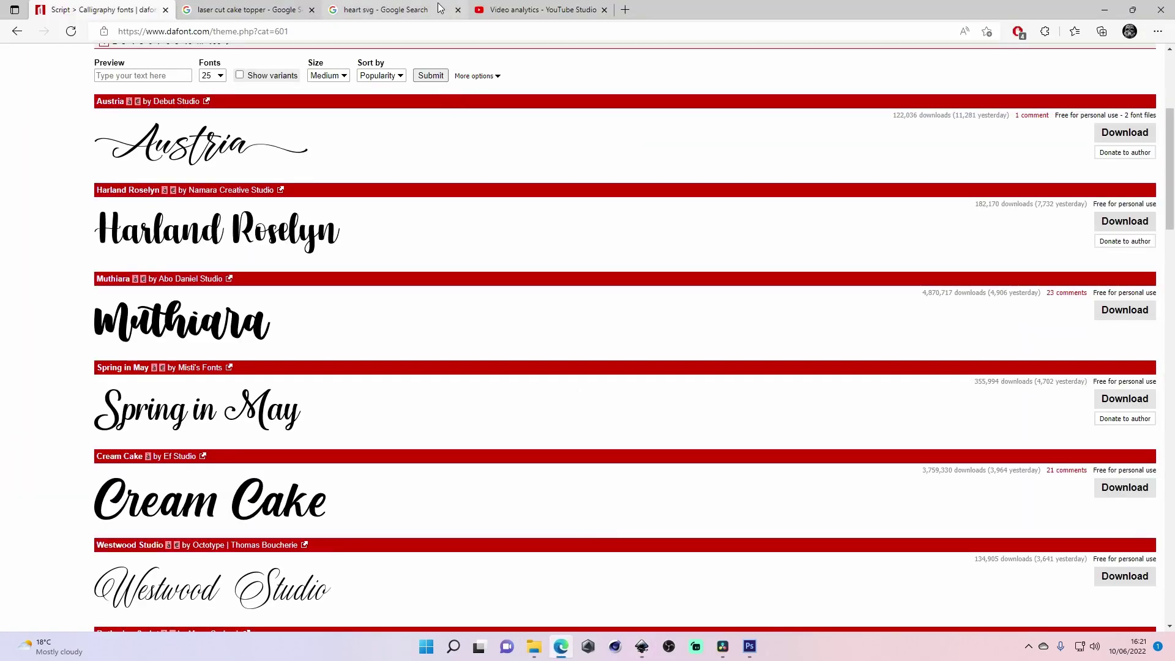
pyautogui.click(401, 6)
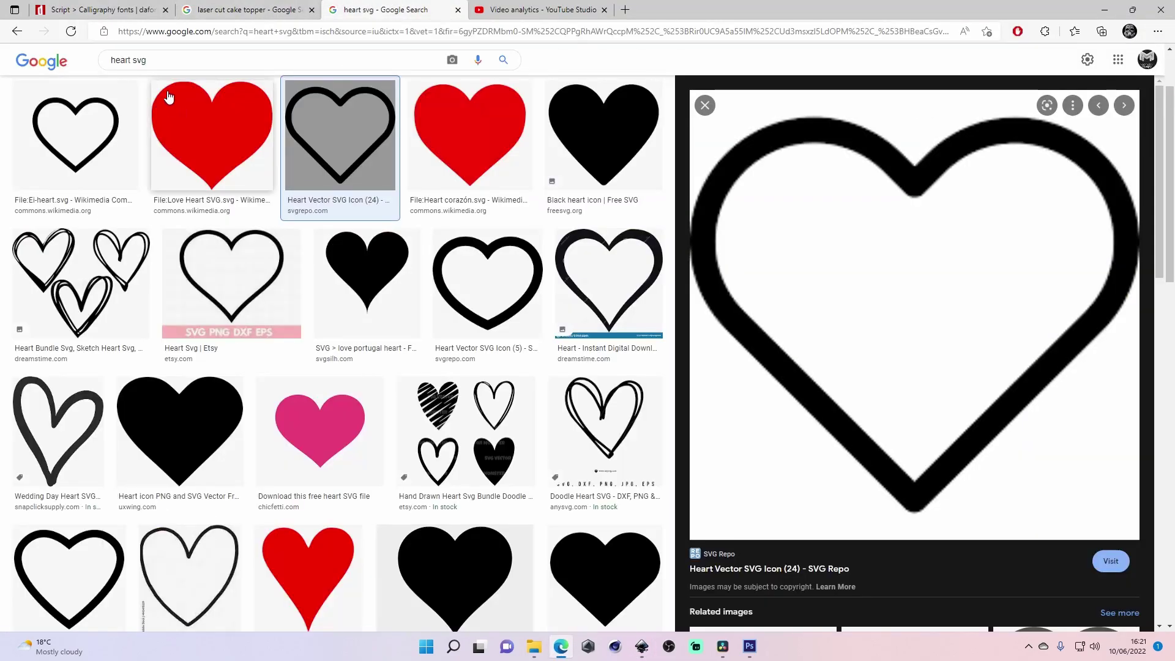
pyautogui.doubleClick(120, 61)
pyautogui.write('leaf')
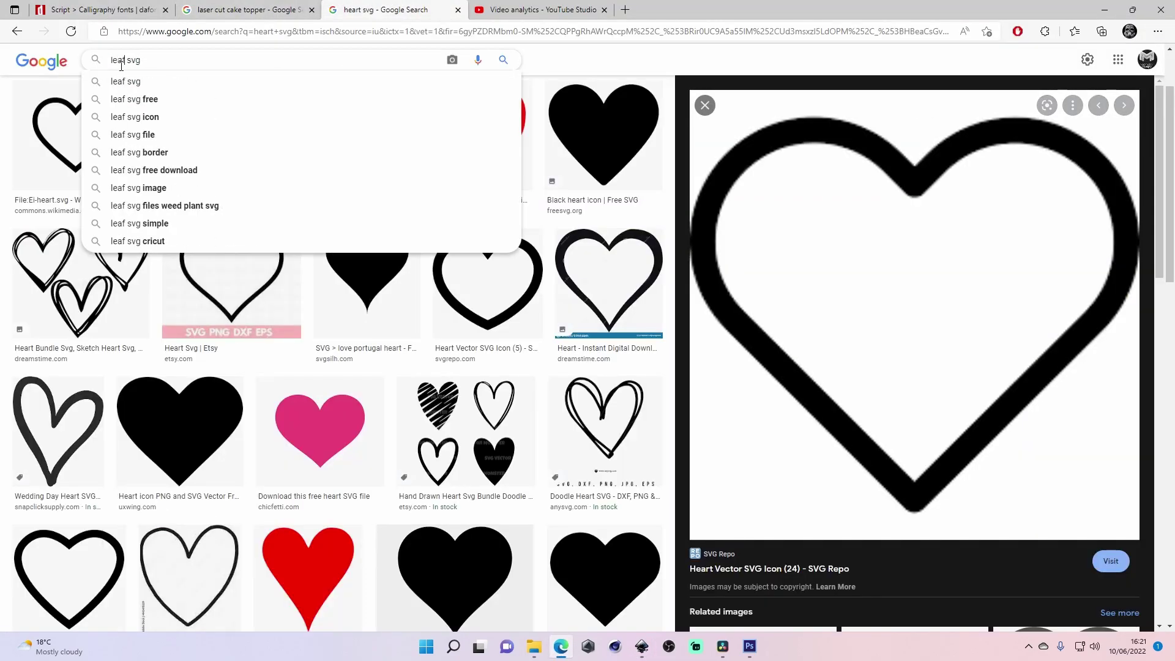
pyautogui.press('Return')
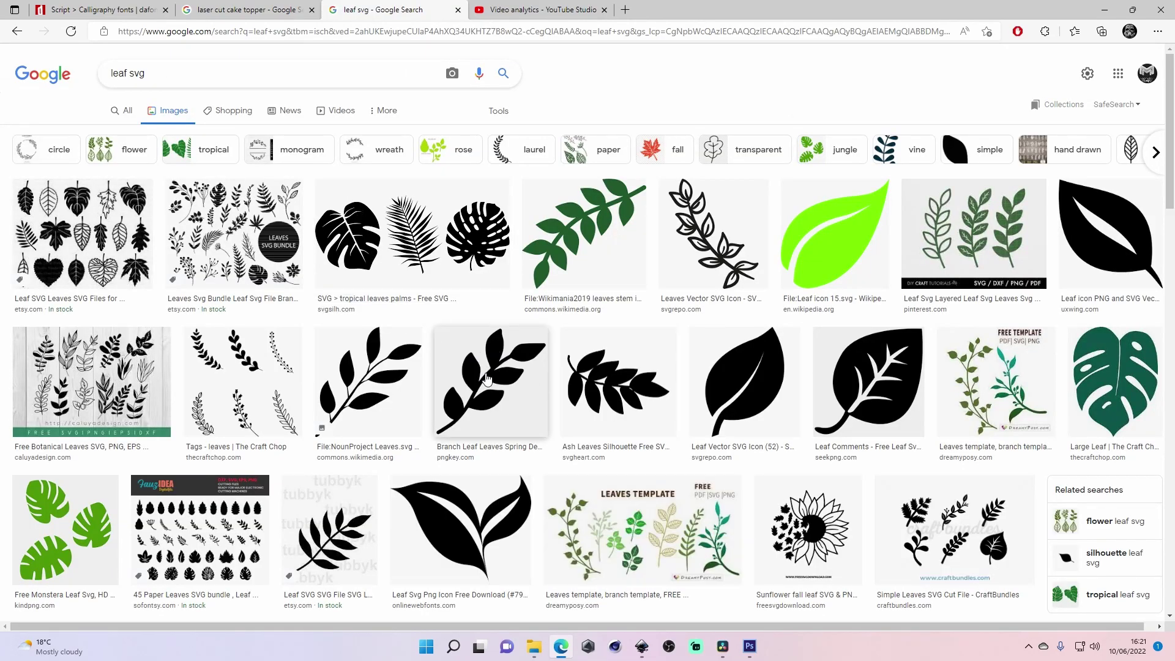
pyautogui.click(1110, 237)
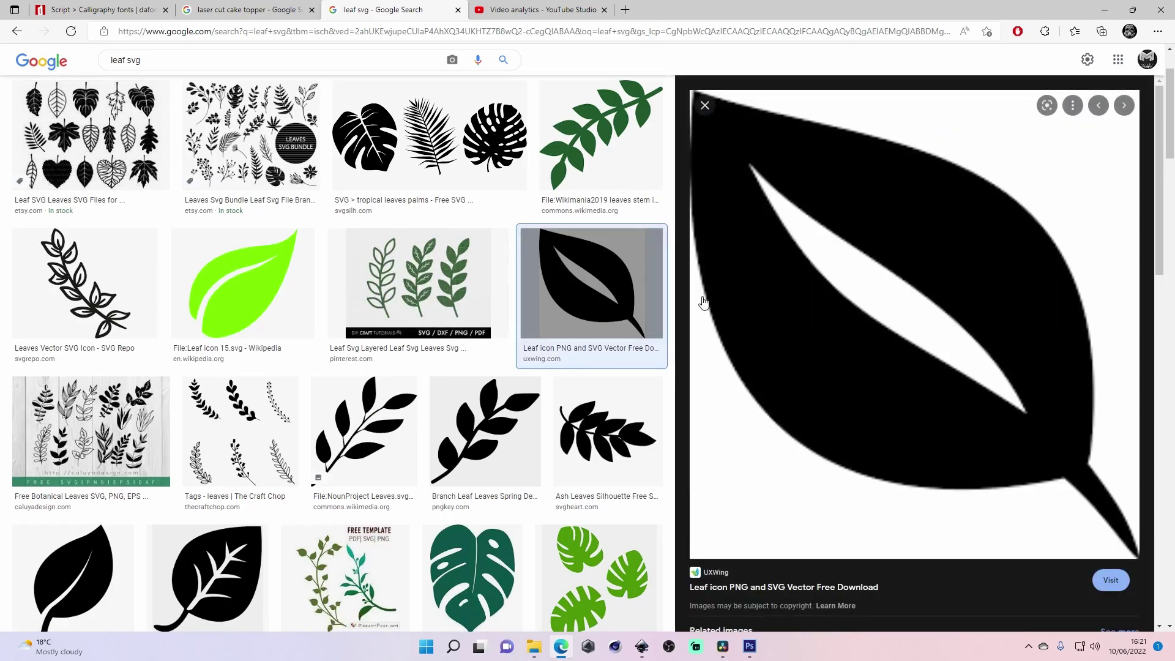
# Copy the black leaf icon image from the search preview, switch to Inkscape and paste it beside the open ring.
pyautogui.rightClick(896, 227)
pyautogui.click(944, 424)
pyautogui.hotkey('alt', 'Tab')
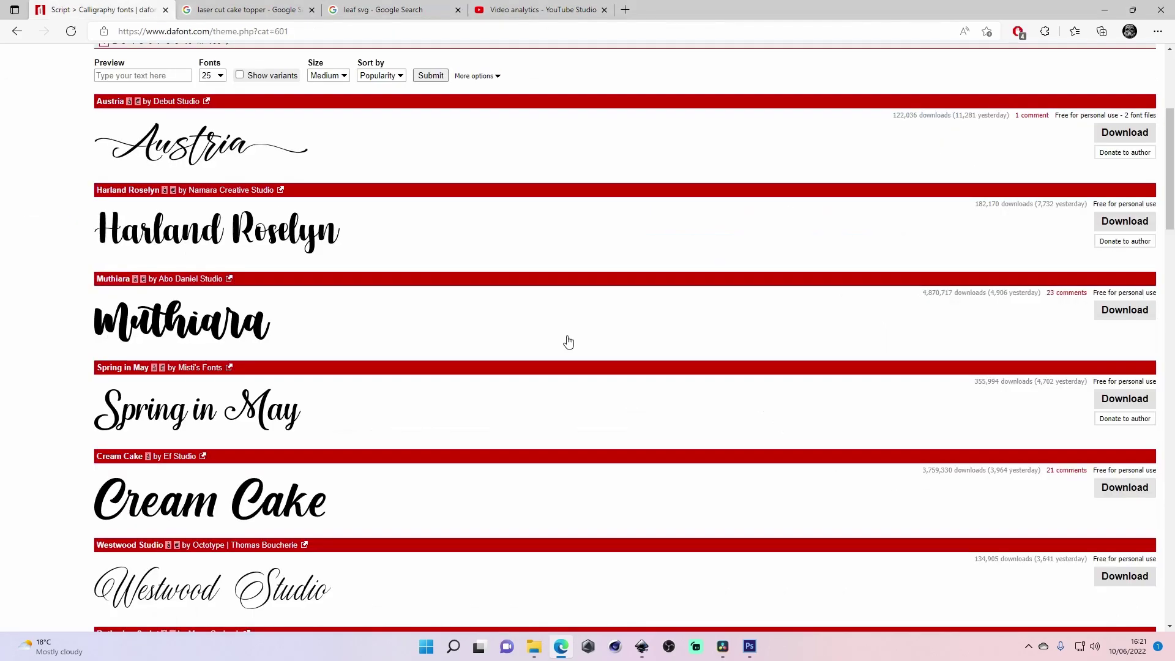
pyautogui.hotkey('alt', 'Tab')
pyautogui.hotkey('alt', 'Tab')
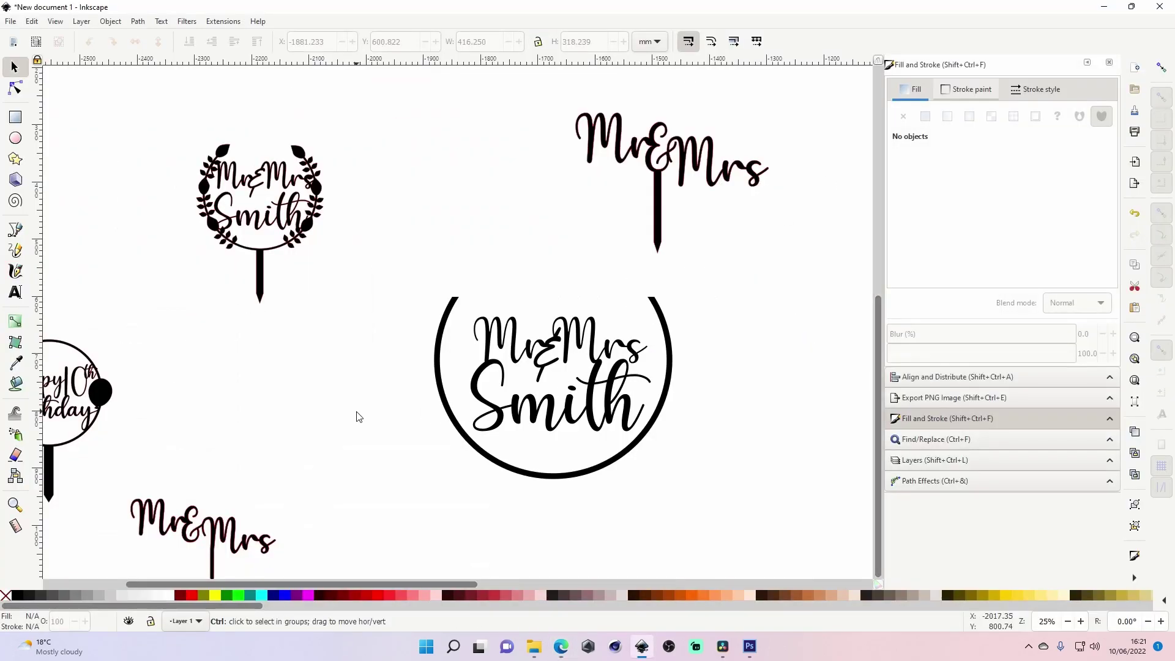
pyautogui.hotkey('ctrl', 'v')
# Trace the pasted leaf bitmap into a vector path with Trace Bitmap.
pyautogui.click(138, 21)
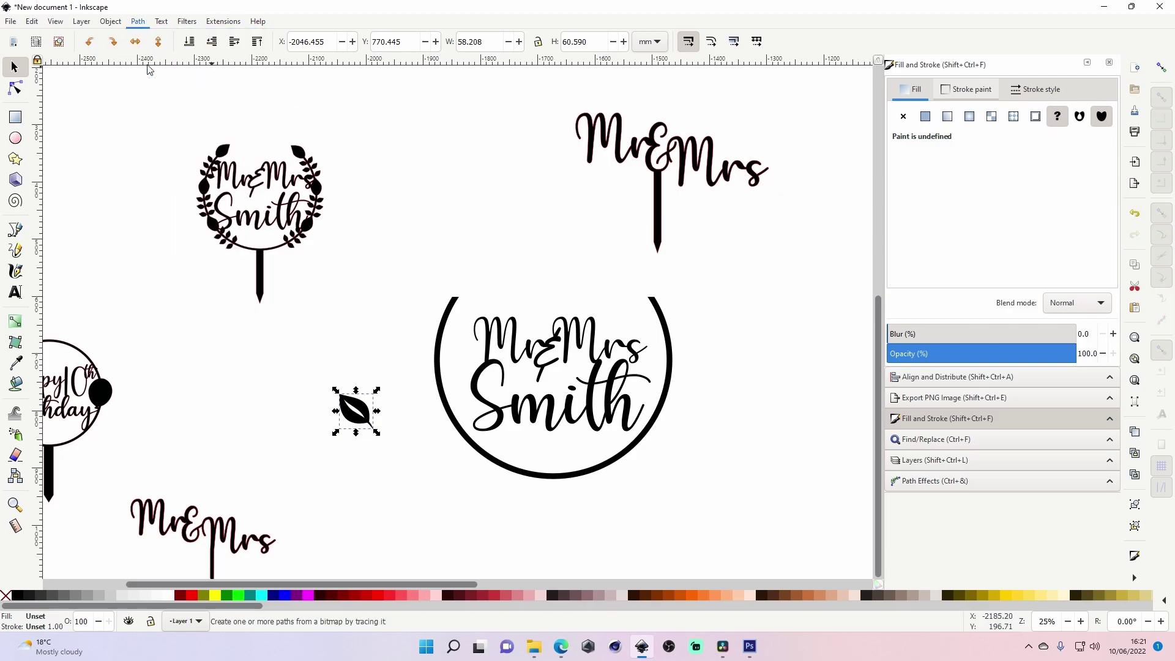
pyautogui.click(162, 65)
pyautogui.moveTo(1055, 16); pyautogui.dragTo(949, 27)
pyautogui.click(1035, 278)
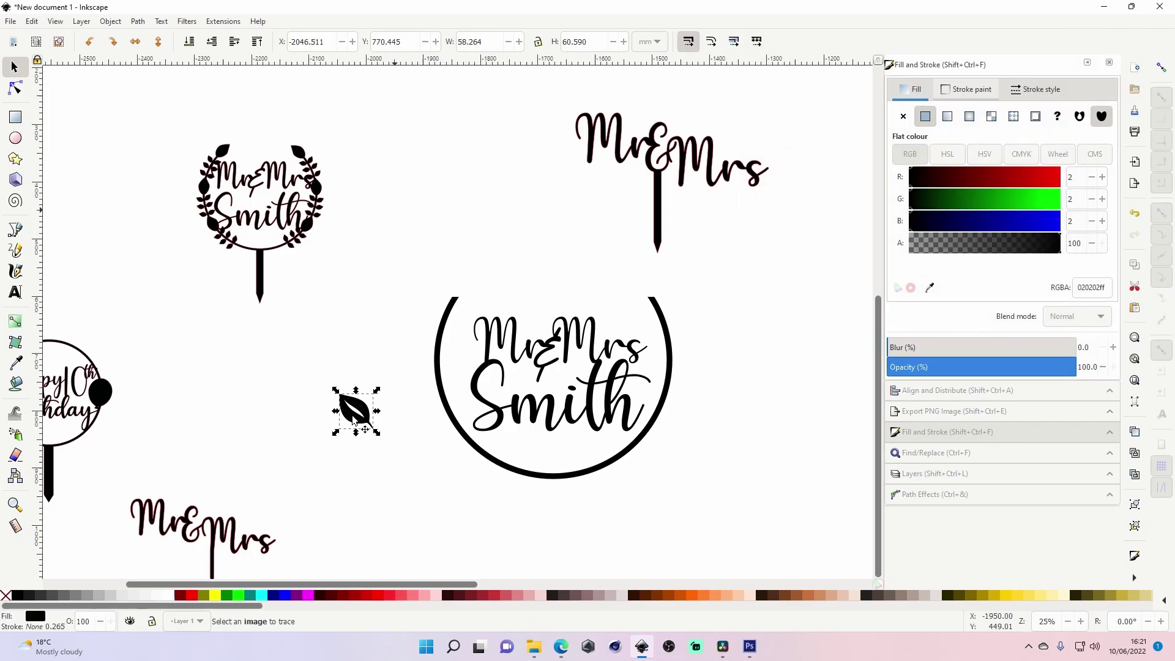
# Set the traced leaf's red value to 166 to tell it from the original bitmap, and delete the bitmap.
pyautogui.click(1003, 178)
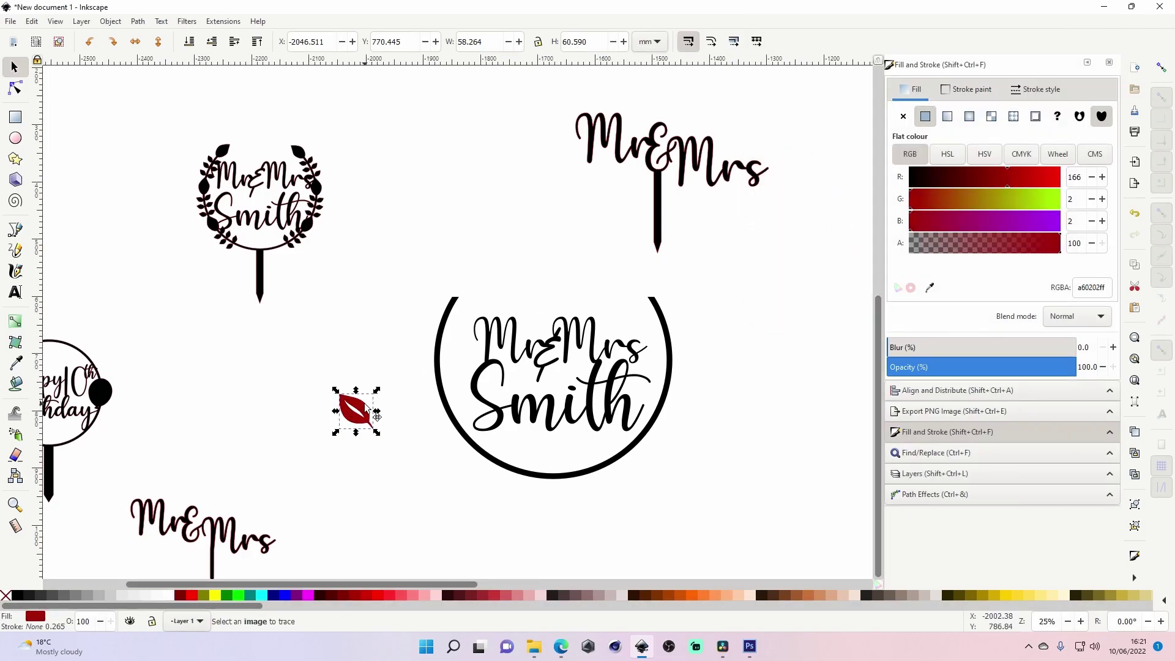
pyautogui.moveTo(356, 410); pyautogui.dragTo(394, 336)
pyautogui.press('Delete')
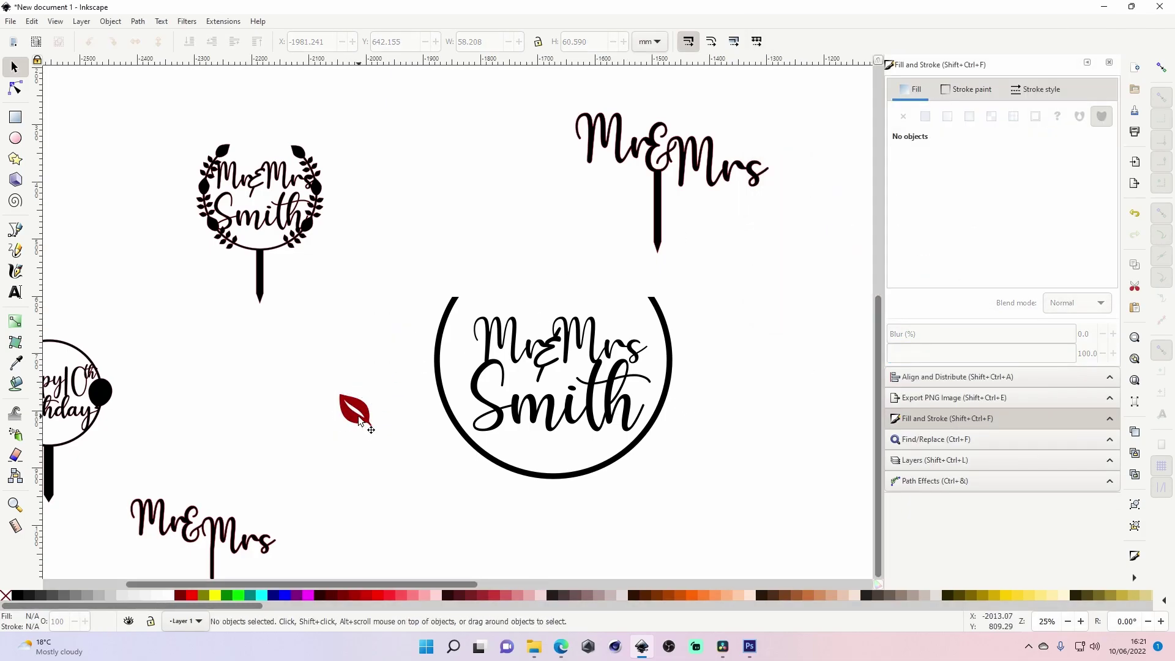
# Delete the inner vein nodes of the red leaf to turn it into a solid shape.
pyautogui.press('z')
pyautogui.click(359, 422)
pyautogui.click(360, 423)
pyautogui.click(360, 414)
pyautogui.click(15, 89)
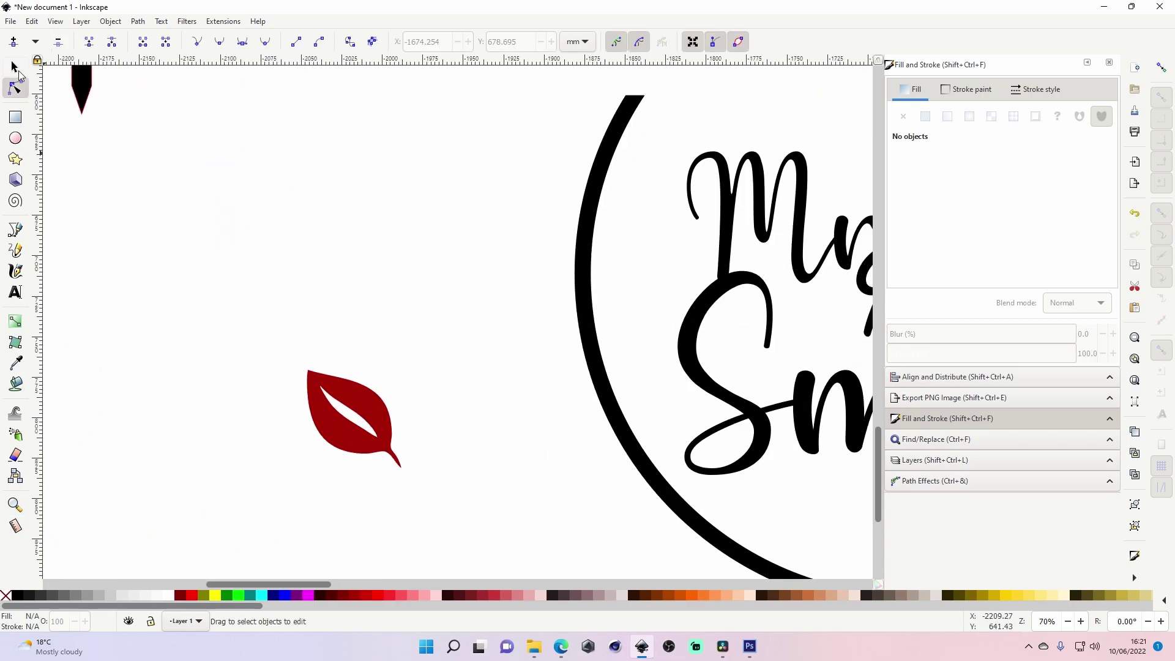
pyautogui.press('z')
pyautogui.keyDown('shift'); pyautogui.click(462, 395); pyautogui.keyUp('shift')
pyautogui.keyDown('shift'); pyautogui.click(462, 395); pyautogui.keyUp('shift')
pyautogui.keyDown('shift'); pyautogui.click(462, 394); pyautogui.keyUp('shift')
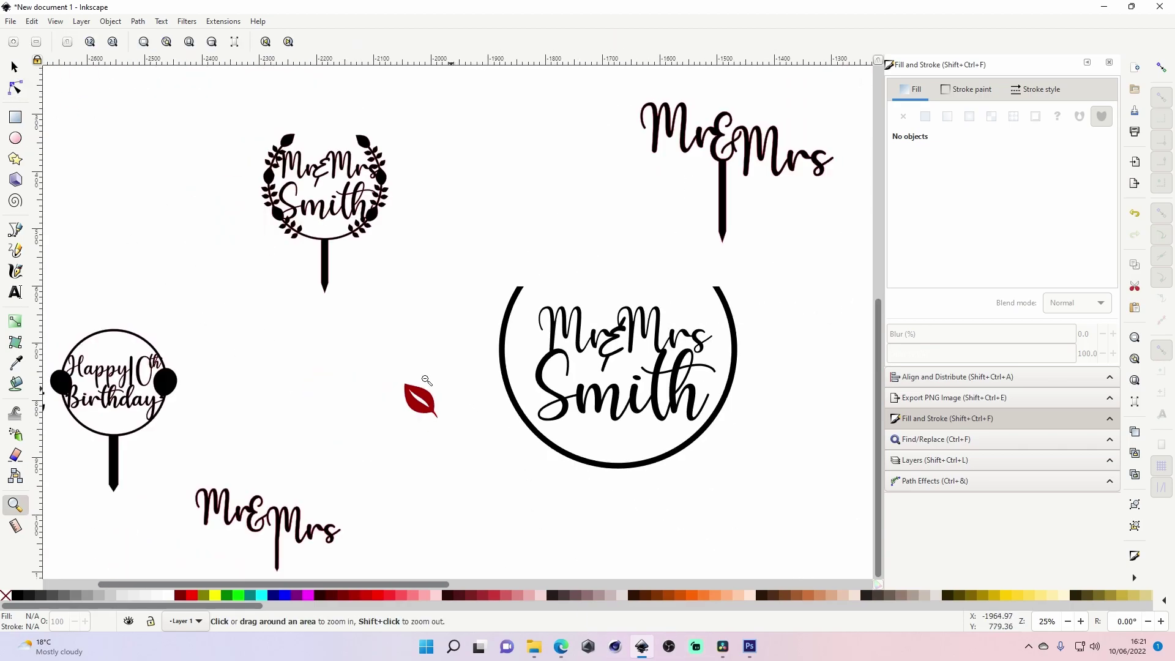
pyautogui.click(416, 405)
pyautogui.click(417, 405)
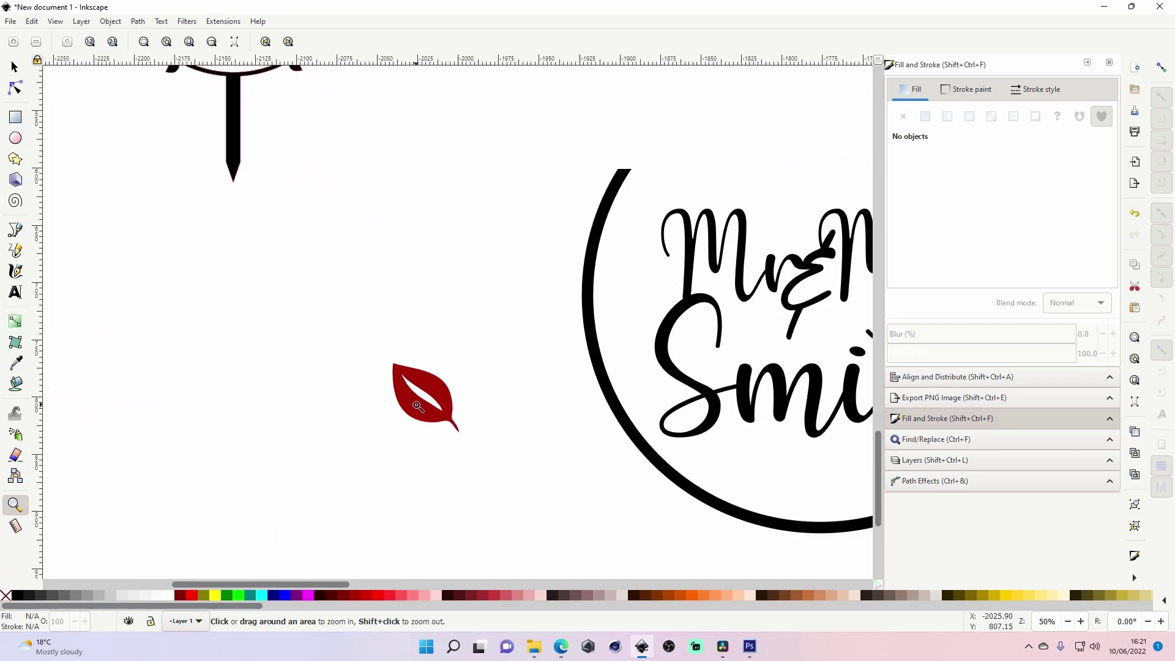
pyautogui.click(416, 405)
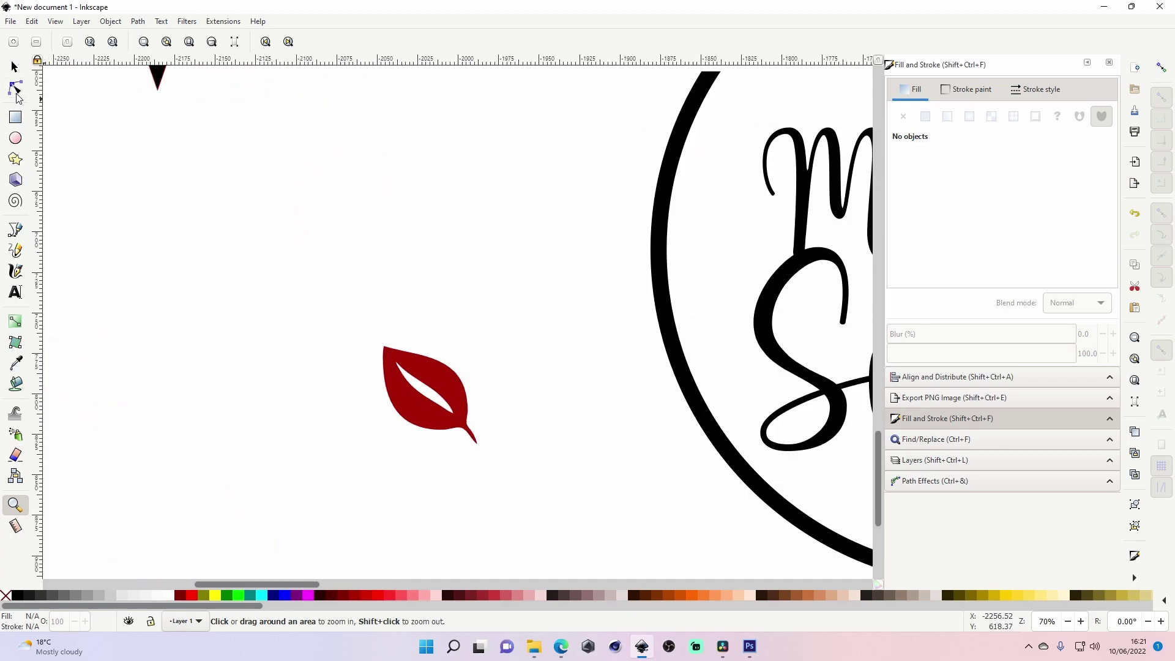
pyautogui.click(15, 90)
pyautogui.click(388, 358)
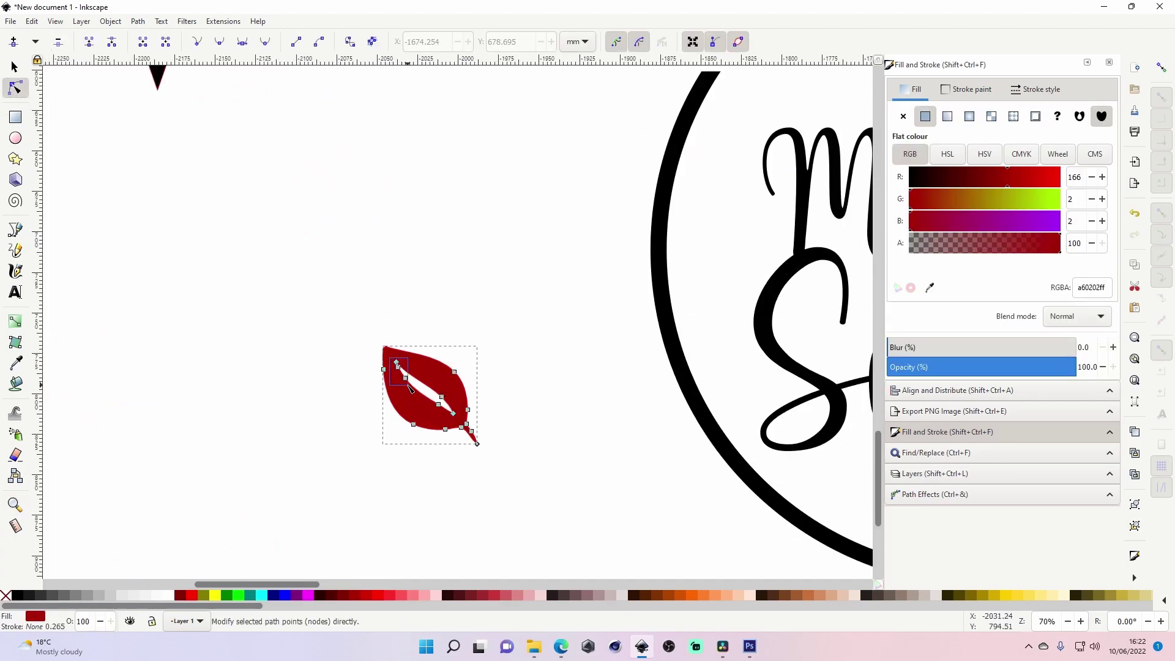
pyautogui.press('Delete')
pyautogui.moveTo(420, 395); pyautogui.dragTo(467, 428)
pyautogui.press('Delete')
pyautogui.press('Delete')
pyautogui.press('Delete')
pyautogui.click(472, 478)
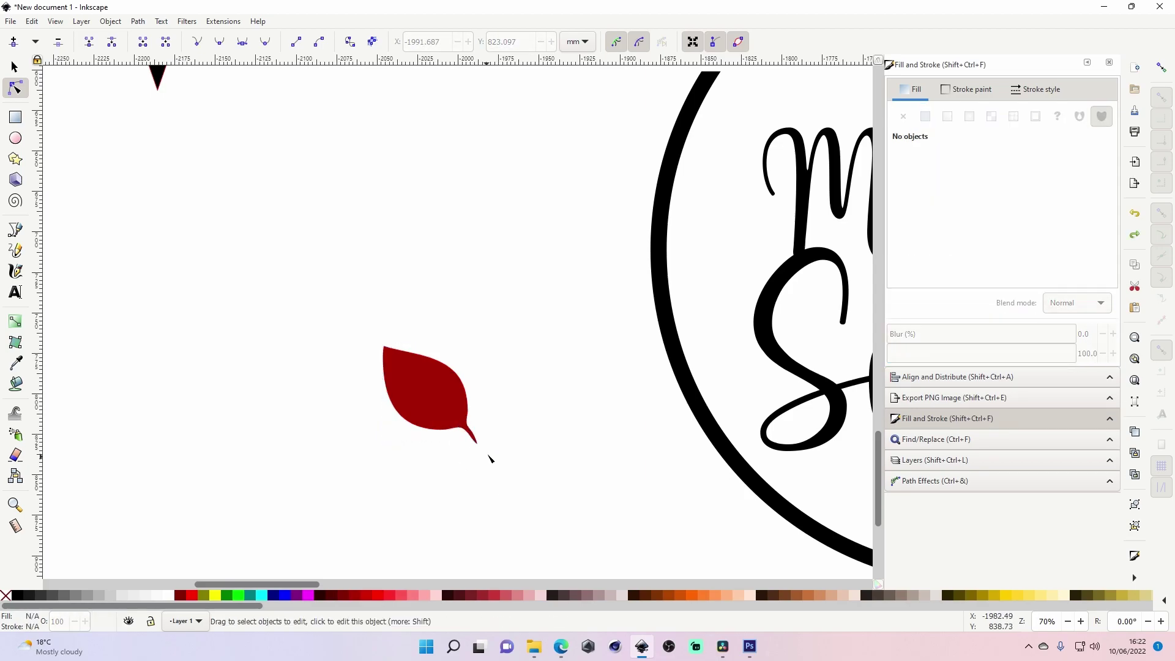
# Shorten the leaf's stem by editing the nodes at its tip.
pyautogui.click(475, 435)
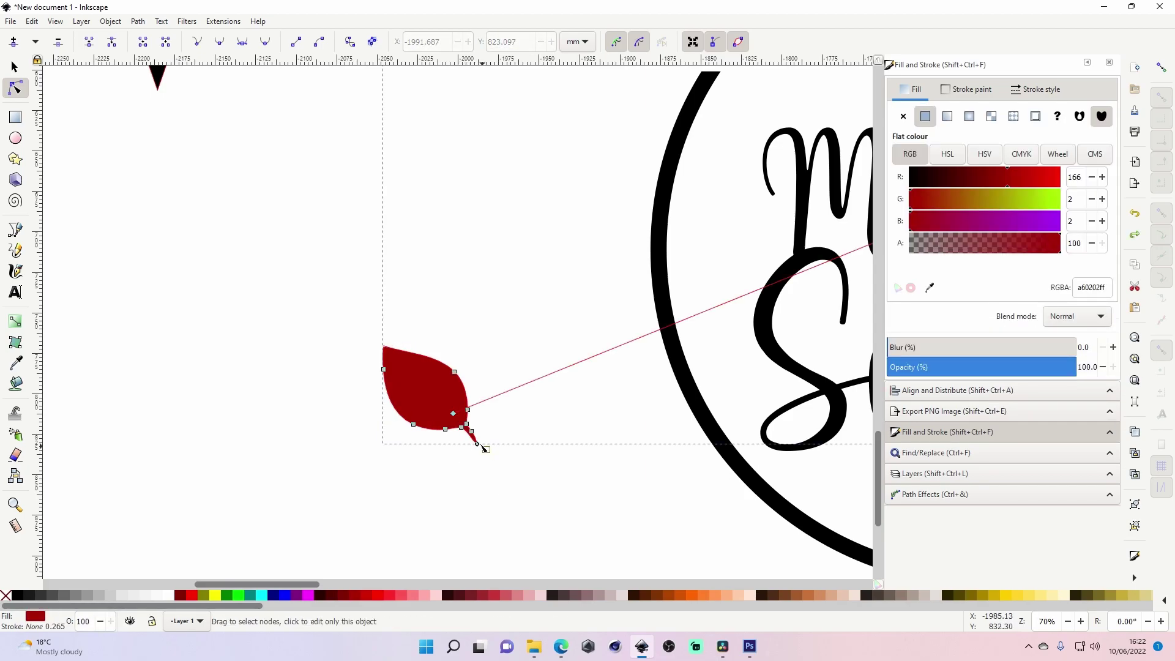
pyautogui.moveTo(476, 440); pyautogui.dragTo(474, 438)
pyautogui.click(89, 45)
pyautogui.click(236, 333)
pyautogui.click(485, 488)
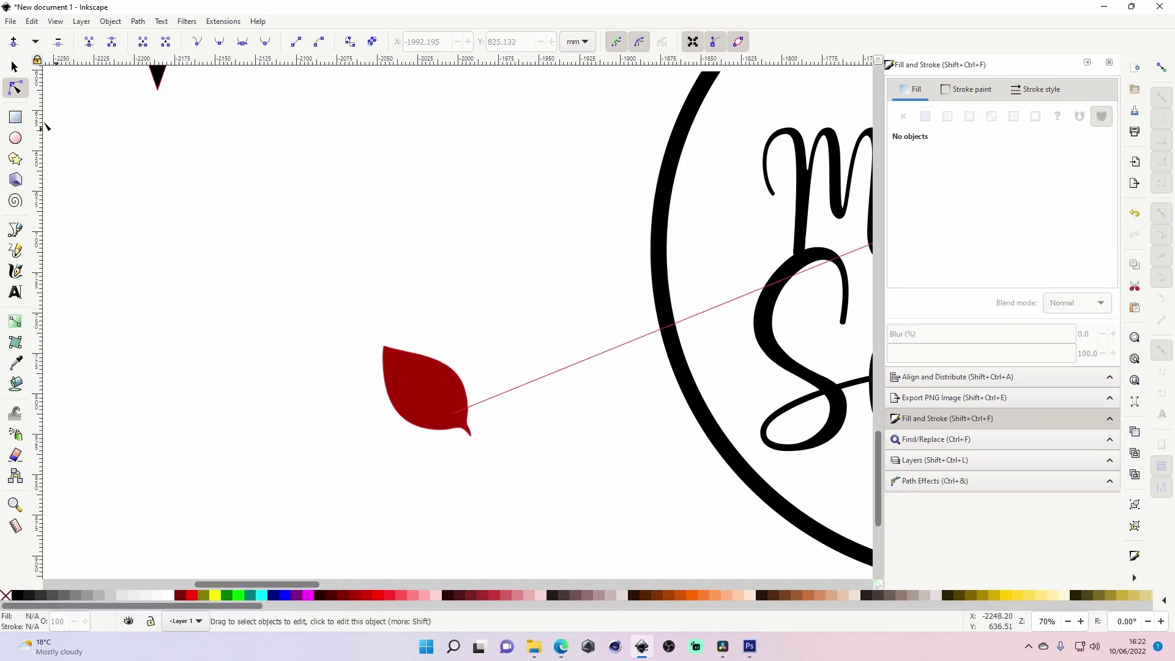
# Set the leaf's red value to 0 and place the leaf on the upper right end of the open ring.
pyautogui.click(14, 66)
pyautogui.press('z')
pyautogui.rightClick(310, 299)
pyautogui.rightClick(310, 298)
pyautogui.press('s')
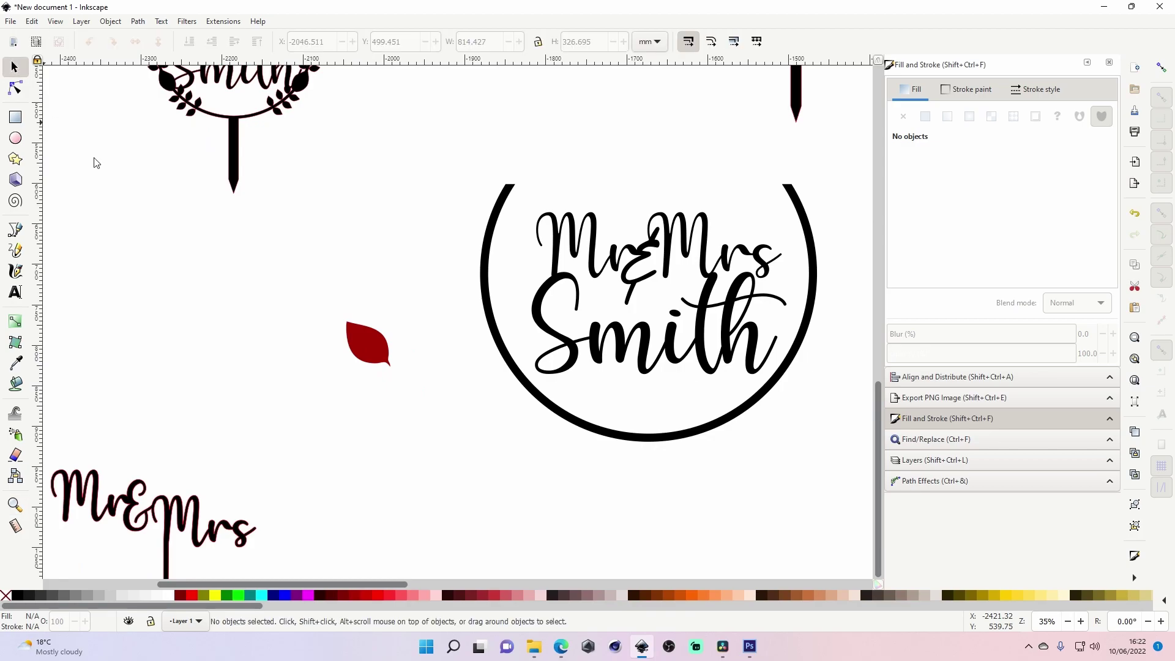
pyautogui.moveTo(388, 330); pyautogui.dragTo(422, 277)
pyautogui.moveTo(936, 179); pyautogui.dragTo(905, 179)
pyautogui.moveTo(424, 286); pyautogui.dragTo(791, 176)
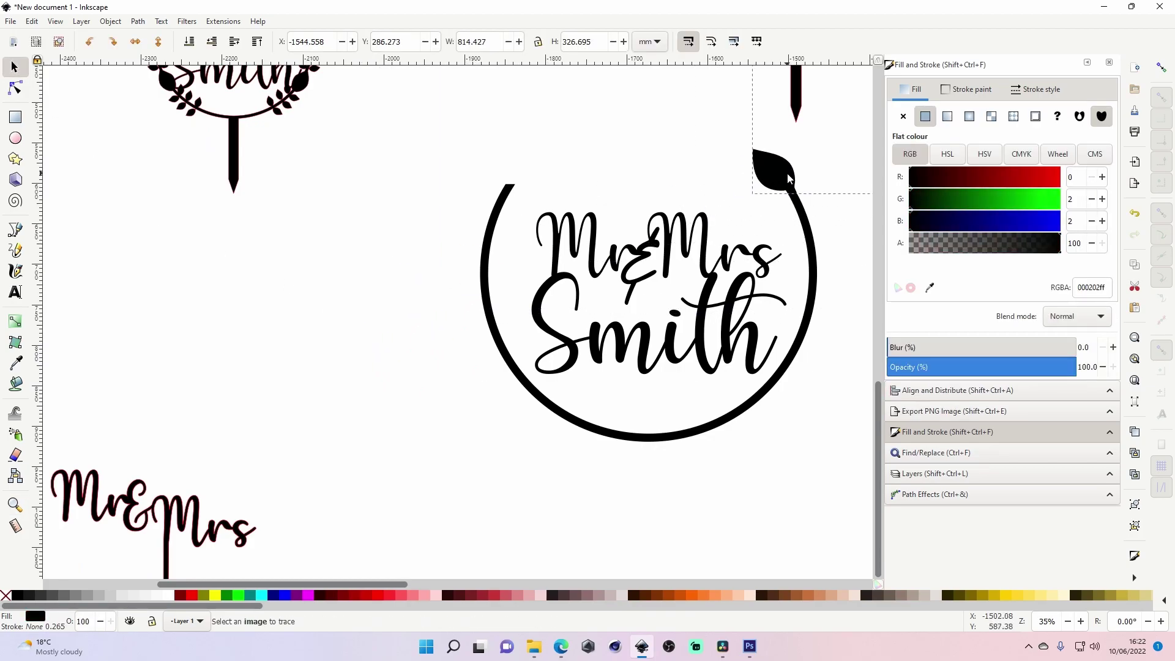
# Move the leaf with its stray line off the ring into the empty area to the right.
pyautogui.moveTo(377, 585); pyautogui.dragTo(443, 585)
pyautogui.scroll(1, 479, 453)
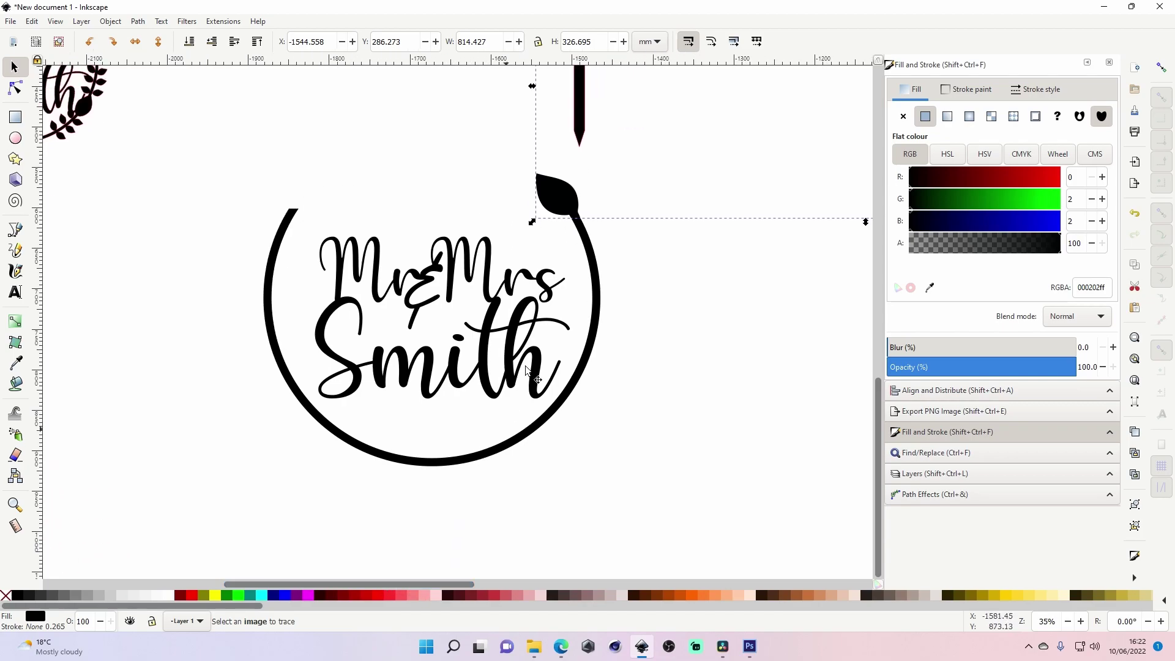
pyautogui.press('z')
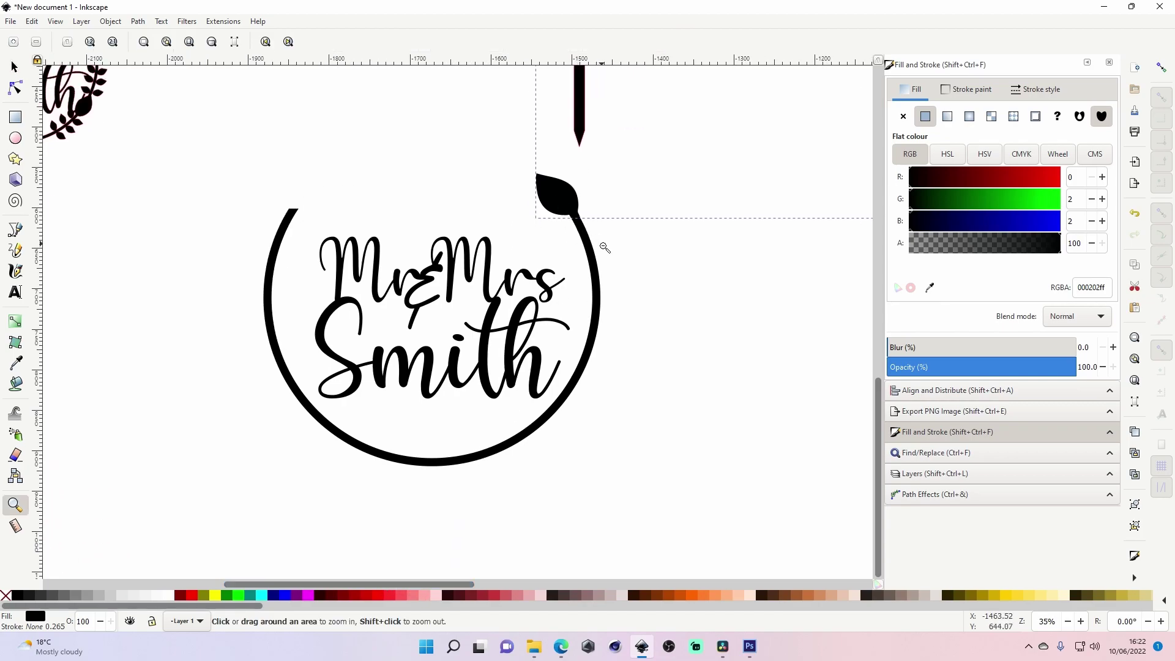
pyautogui.keyDown('shift'); pyautogui.click(606, 249); pyautogui.keyUp('shift')
pyautogui.keyDown('shift'); pyautogui.click(606, 249); pyautogui.keyUp('shift')
pyautogui.moveTo(506, 585); pyautogui.dragTo(612, 575)
pyautogui.click(15, 66)
pyautogui.moveTo(414, 231); pyautogui.dragTo(515, 318)
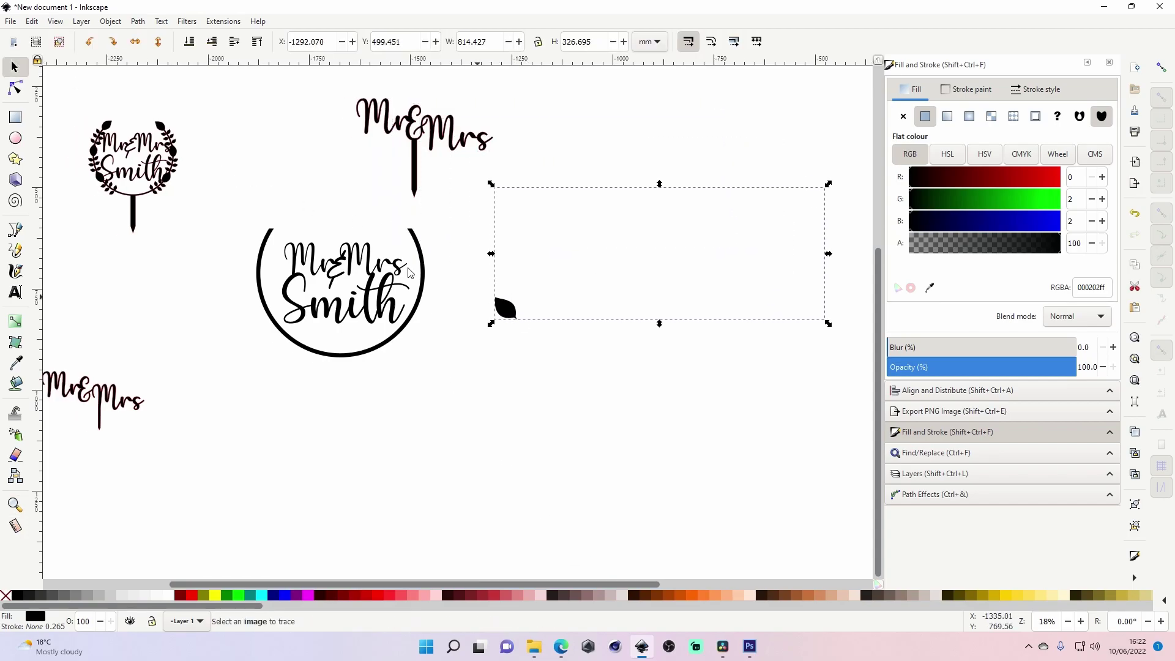
# Pull the far end node of the leaf's stray line in towards the leaf.
pyautogui.click(17, 89)
pyautogui.moveTo(729, 176)
pyautogui.mouseDown()
pyautogui.moveTo(833, 228)
pyautogui.moveTo(742, 223)
pyautogui.moveTo(608, 273)
pyautogui.moveTo(608, 252)
pyautogui.moveTo(566, 231)
pyautogui.moveTo(559, 268)
pyautogui.moveTo(519, 314)
pyautogui.mouseUp()
pyautogui.click(514, 315)
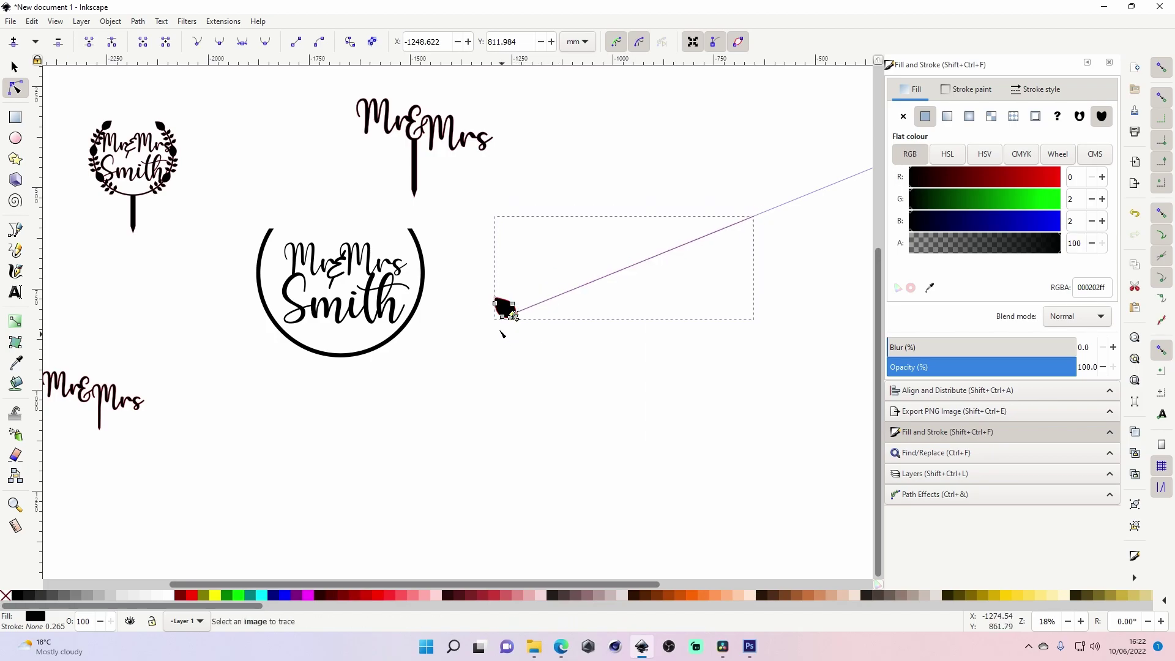
pyautogui.press('z')
pyautogui.click(497, 320)
pyautogui.click(496, 320)
pyautogui.click(11, 67)
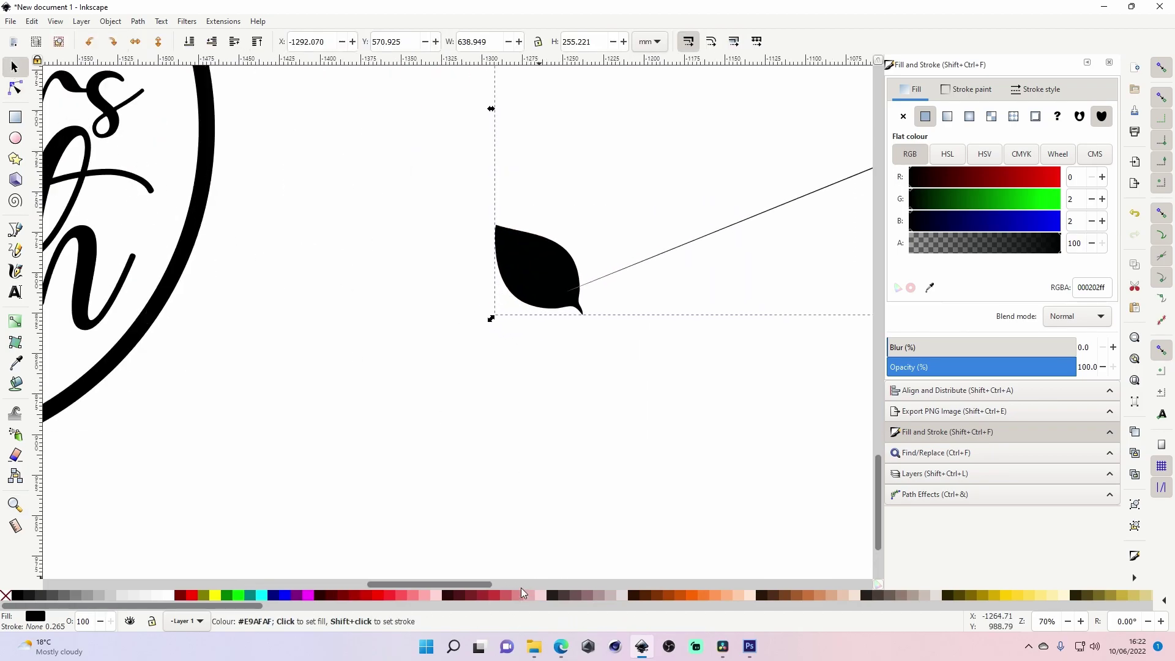
# Bring the remaining far node closer to the leaf and delete it to remove the long spike from the outline.
pyautogui.moveTo(489, 583); pyautogui.dragTo(579, 583)
pyautogui.press('z')
pyautogui.hscroll(-8, 630, 342)
pyautogui.keyDown('shift'); pyautogui.click(647, 336); pyautogui.keyUp('shift')
pyautogui.moveTo(499, 585); pyautogui.dragTo(578, 582)
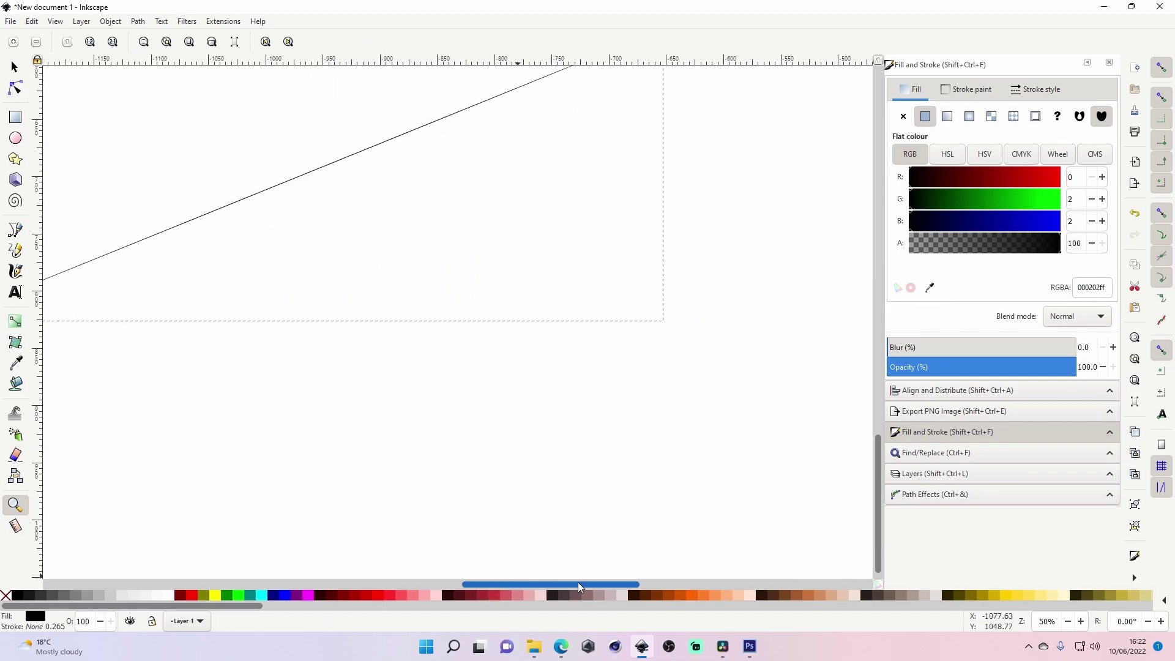
pyautogui.scroll(7, 578, 479)
pyautogui.click(18, 92)
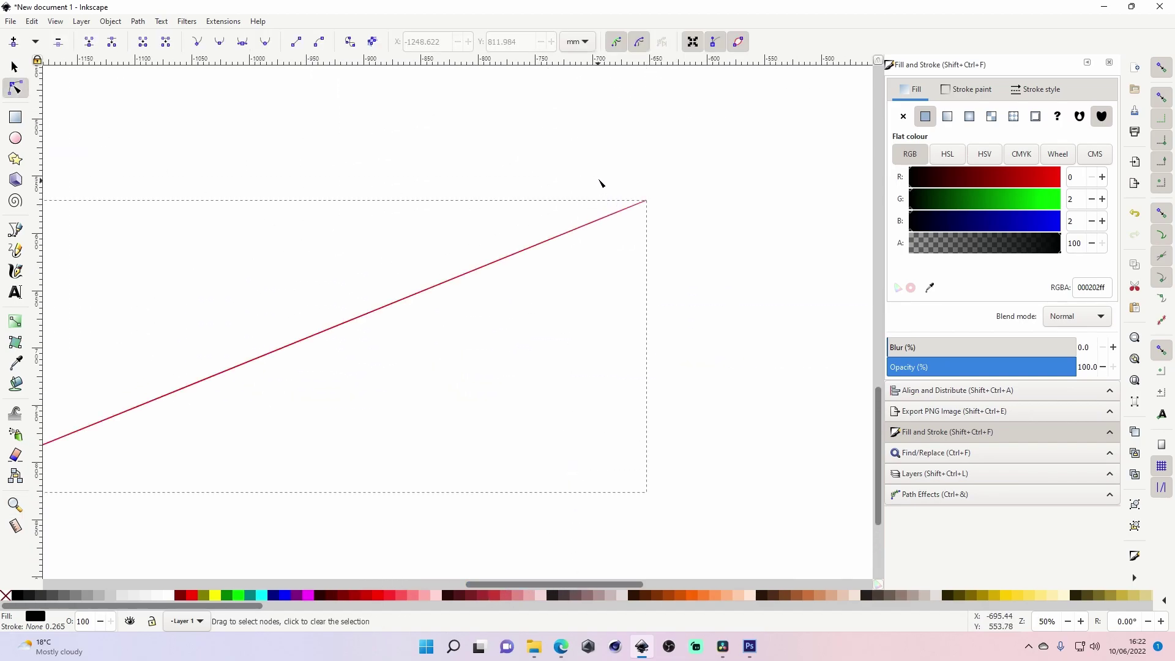
pyautogui.moveTo(647, 204); pyautogui.dragTo(293, 364)
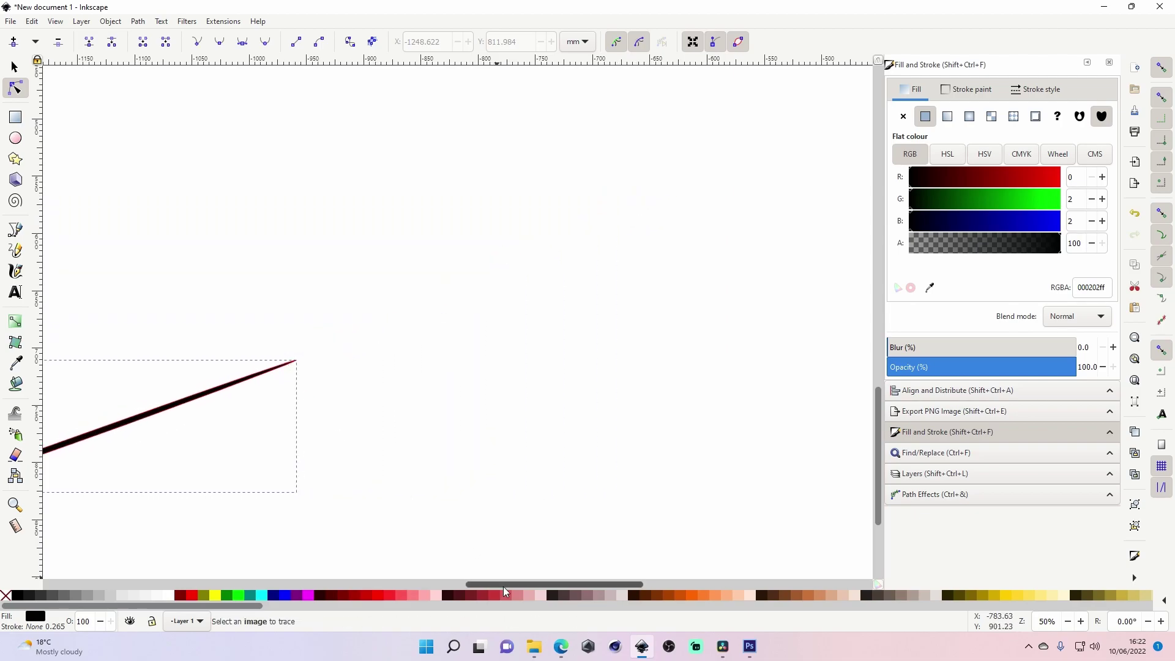
pyautogui.moveTo(503, 585); pyautogui.dragTo(415, 586)
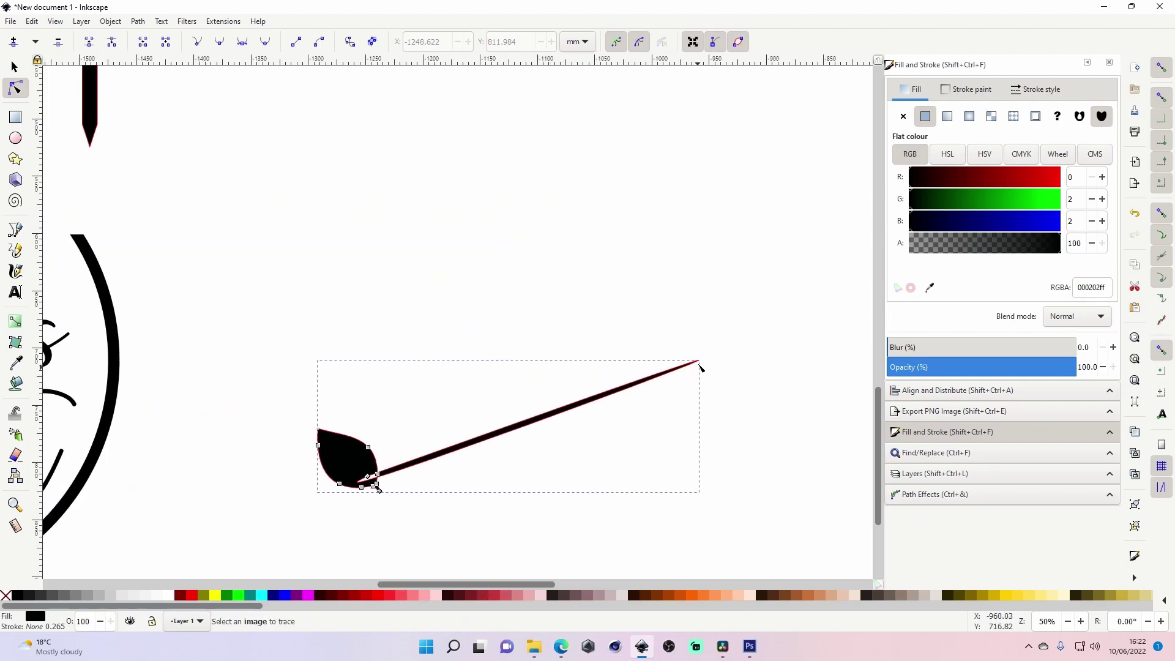
pyautogui.moveTo(700, 362); pyautogui.dragTo(554, 387)
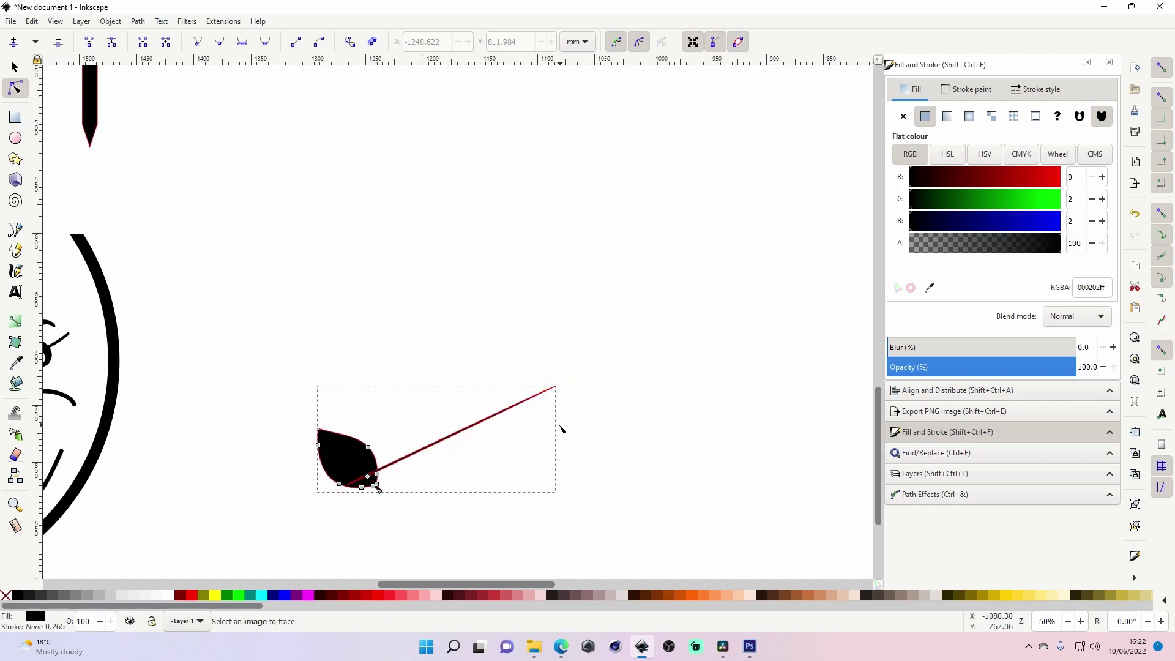
pyautogui.press('Delete')
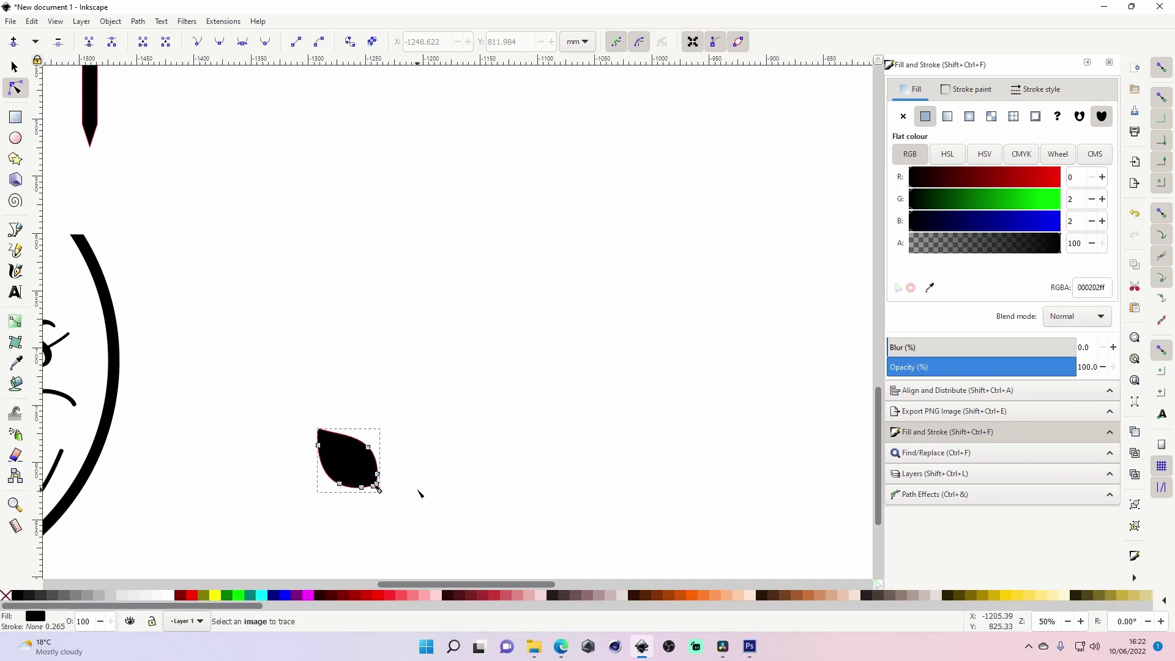
pyautogui.click(420, 493)
# Move the cleaned leaf onto the upper right end of the ring and turn off snapping.
pyautogui.press('z')
pyautogui.keyDown('shift'); pyautogui.click(335, 280); pyautogui.keyUp('shift')
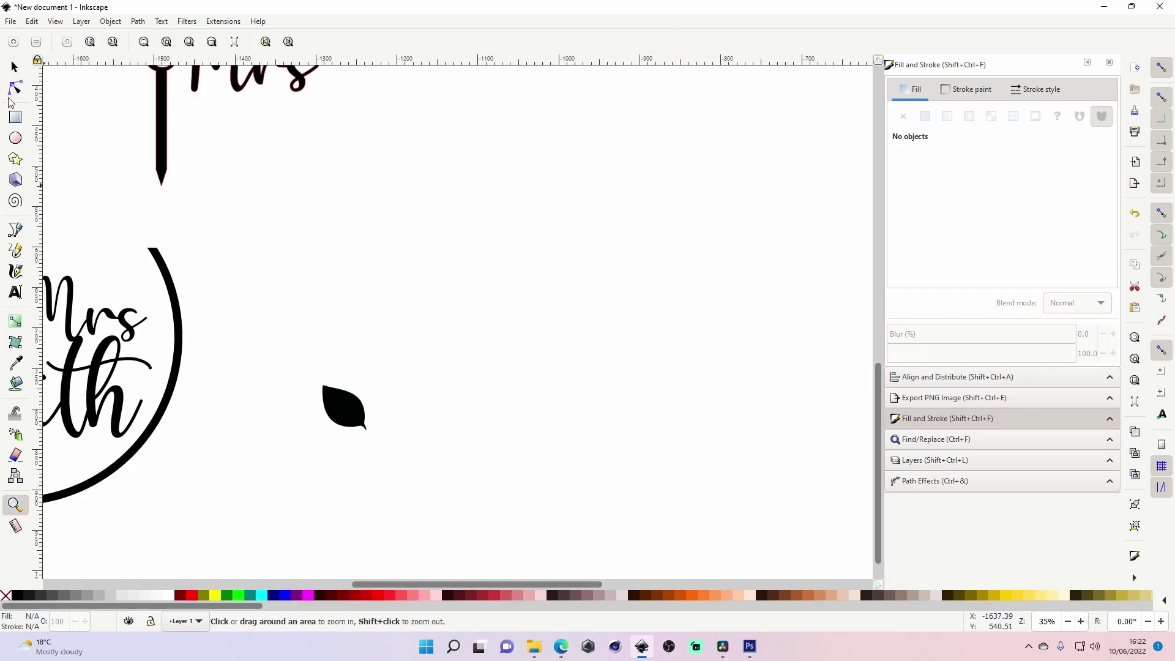
pyautogui.click(15, 66)
pyautogui.click(344, 419)
pyautogui.moveTo(344, 420); pyautogui.dragTo(140, 236)
pyautogui.click(1160, 67)
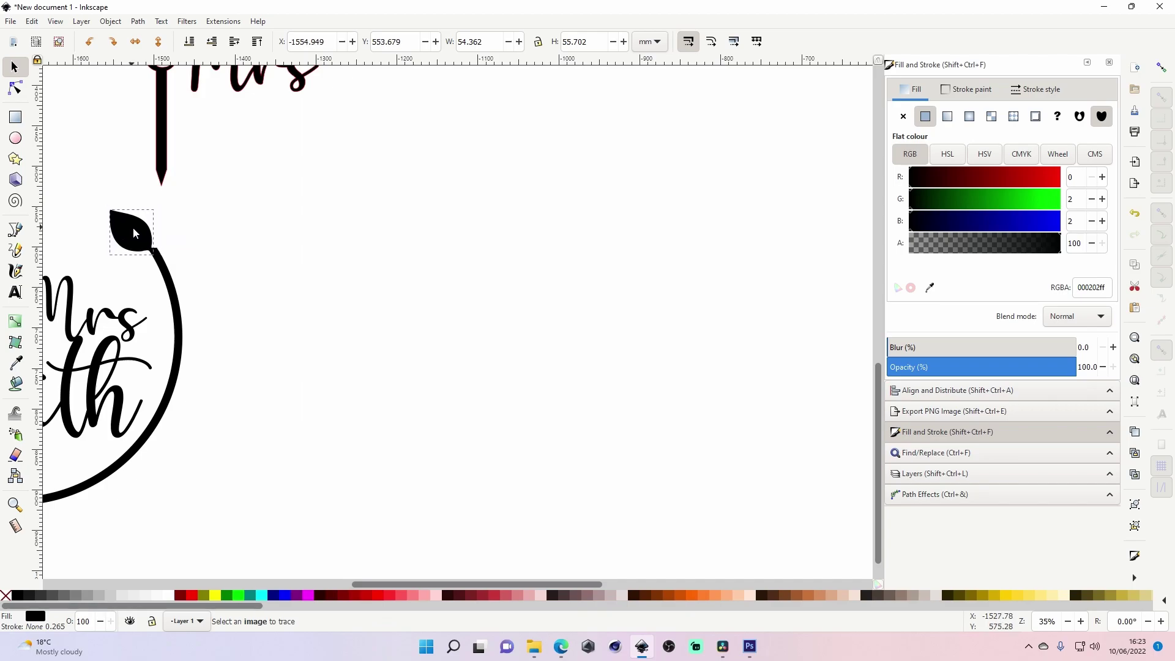
# Rotate the leaf slightly clockwise to follow the ring's curve and nudge it onto the ring's end.
pyautogui.click(138, 232)
pyautogui.moveTo(116, 257); pyautogui.dragTo(158, 259)
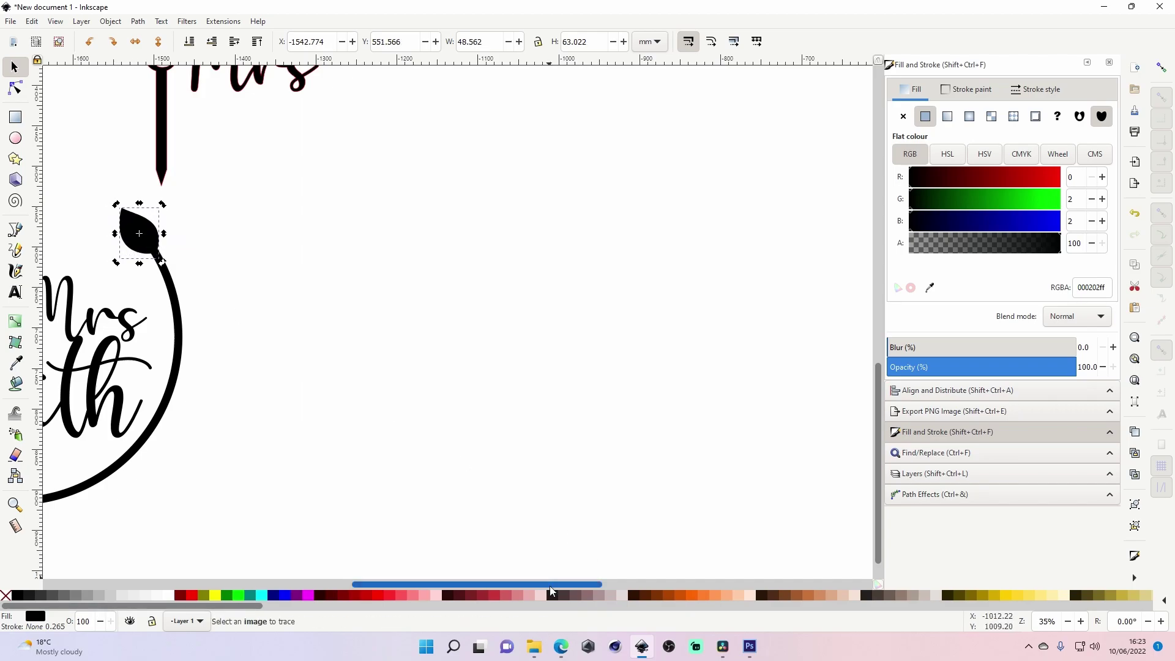
pyautogui.moveTo(553, 584); pyautogui.dragTo(436, 573)
pyautogui.click(573, 416)
pyautogui.moveTo(520, 237); pyautogui.dragTo(523, 239)
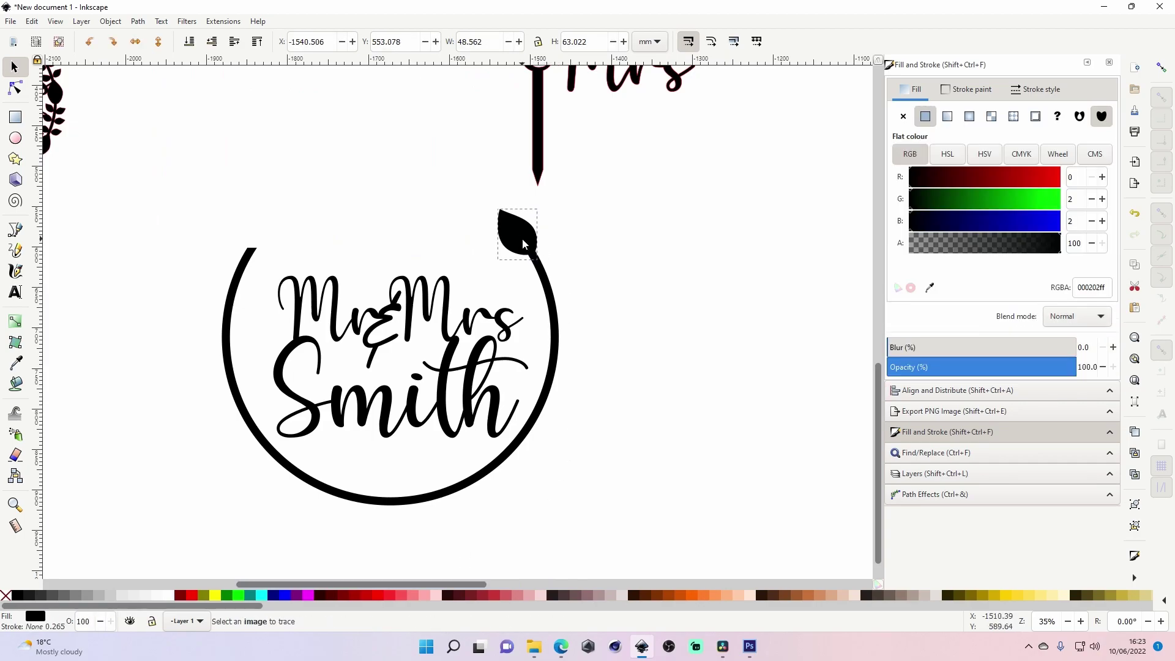
# Duplicate the leaf and move the copy just to the left of the original.
pyautogui.press('ctrl')
pyautogui.hotkey('ctrl', 'd')
pyautogui.moveTo(522, 243); pyautogui.dragTo(489, 240)
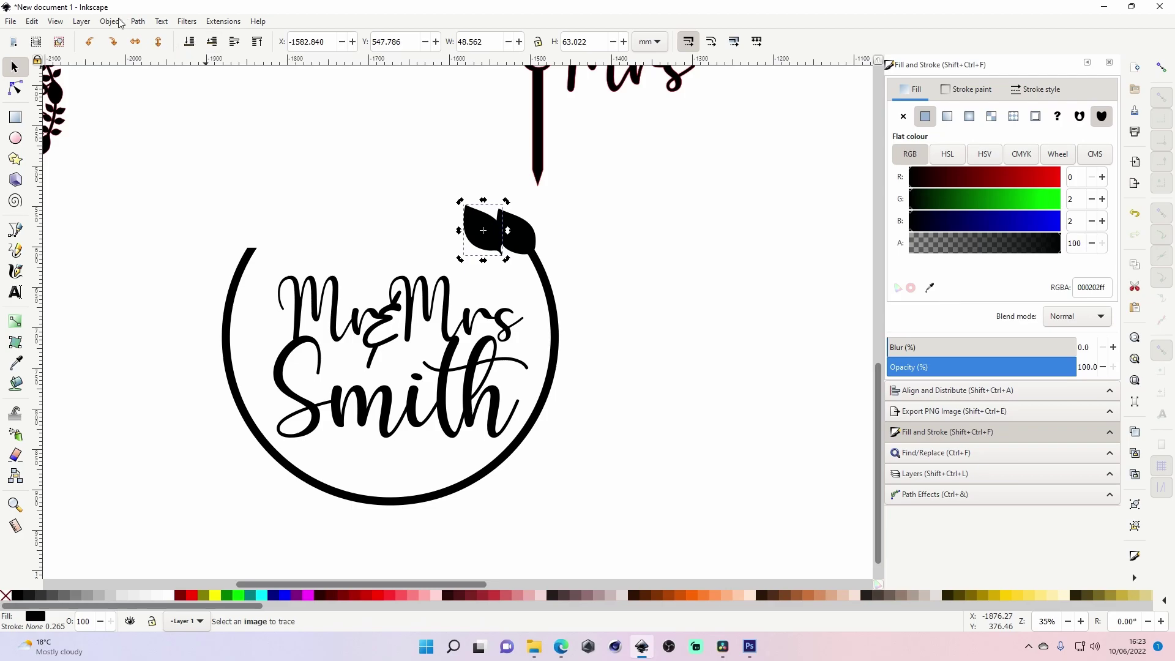
# Flip the copied leaf horizontally and place it on the upper left end of the ring.
pyautogui.click(116, 22)
pyautogui.click(162, 333)
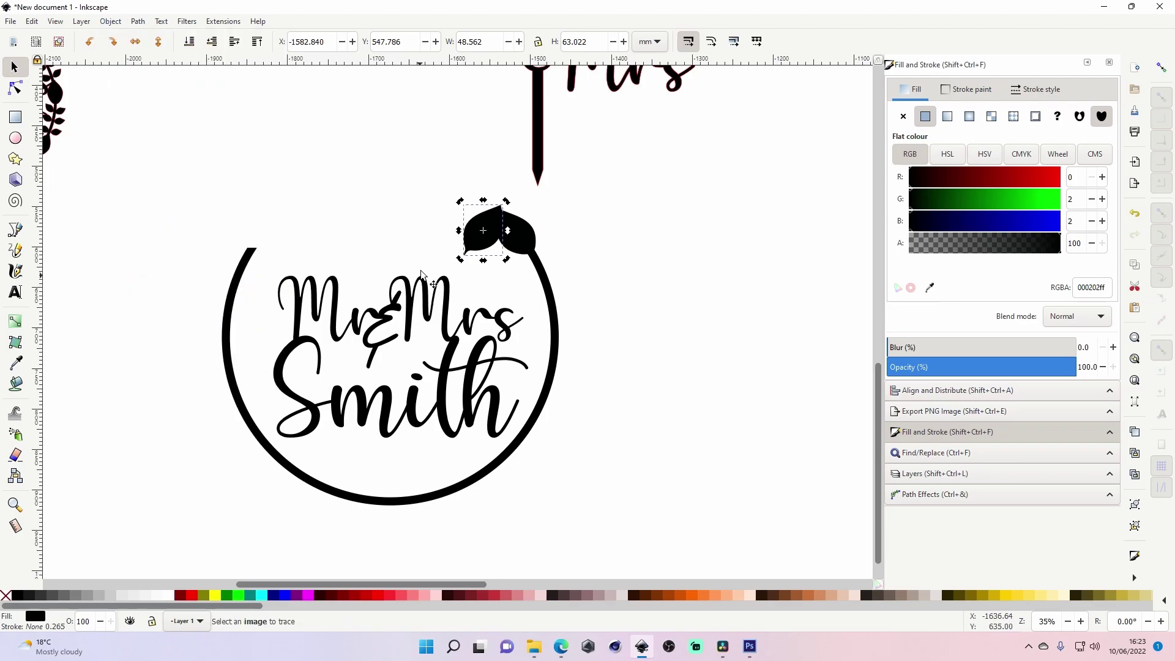
pyautogui.moveTo(484, 230); pyautogui.dragTo(249, 246)
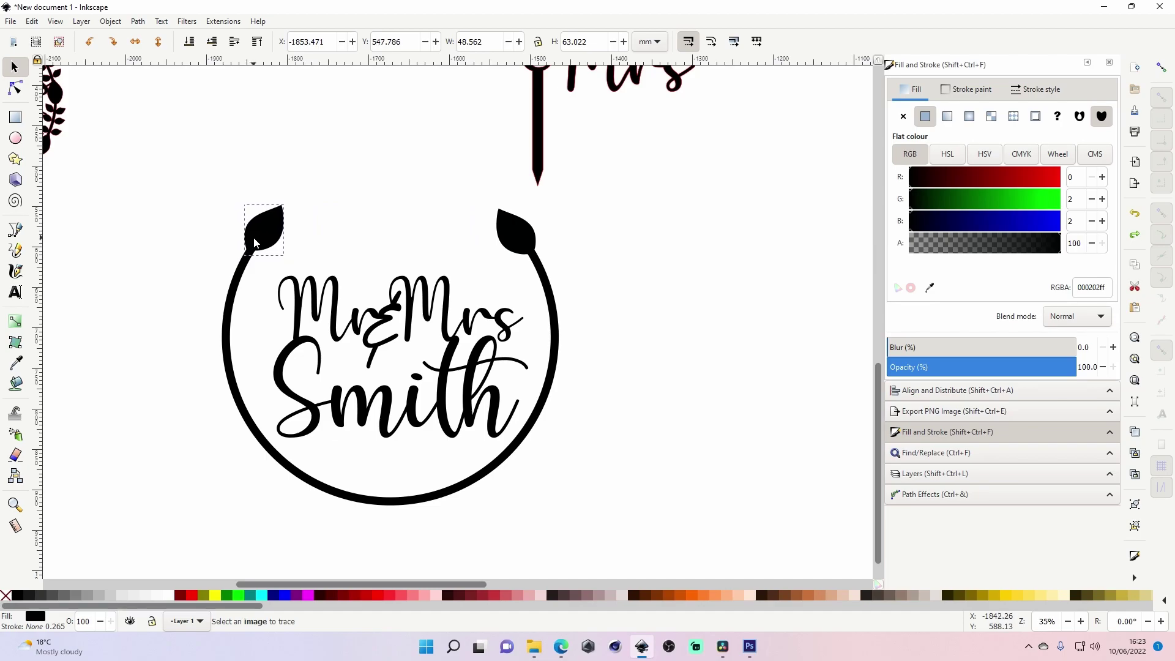
pyautogui.click(260, 257)
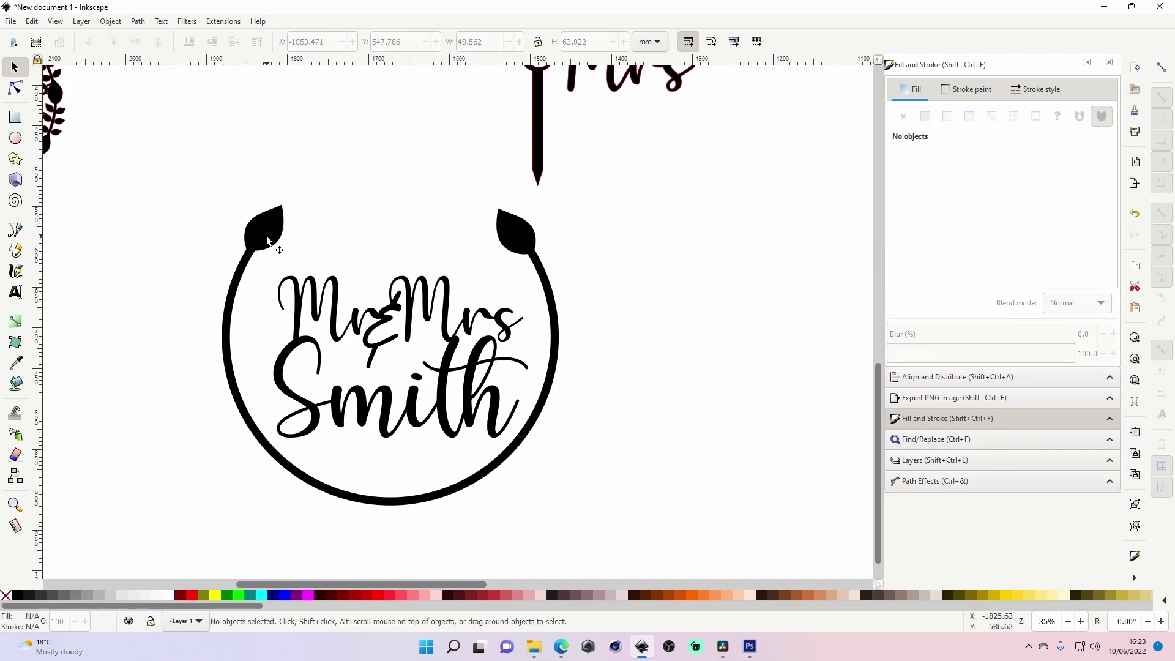
# Duplicate the upper left leaf and place the copy, rotated upright, on the lower left side of the ring.
pyautogui.click(267, 241)
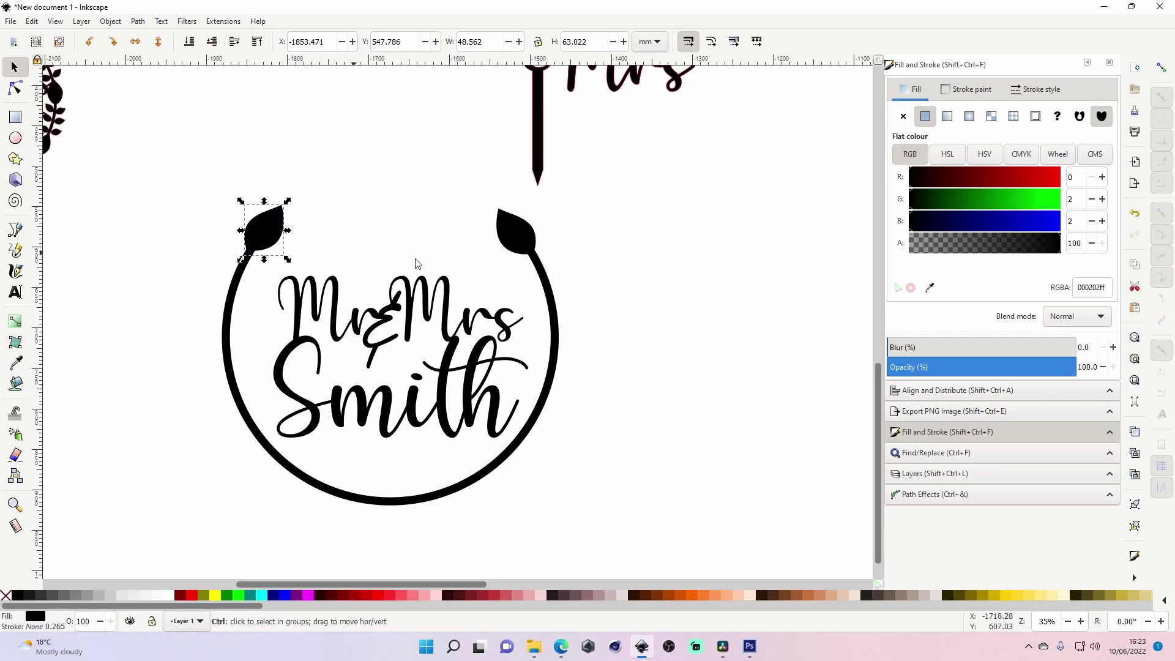
pyautogui.hotkey('ctrl', 'd')
pyautogui.moveTo(263, 234); pyautogui.dragTo(188, 375)
pyautogui.click(231, 384)
pyautogui.click(526, 244)
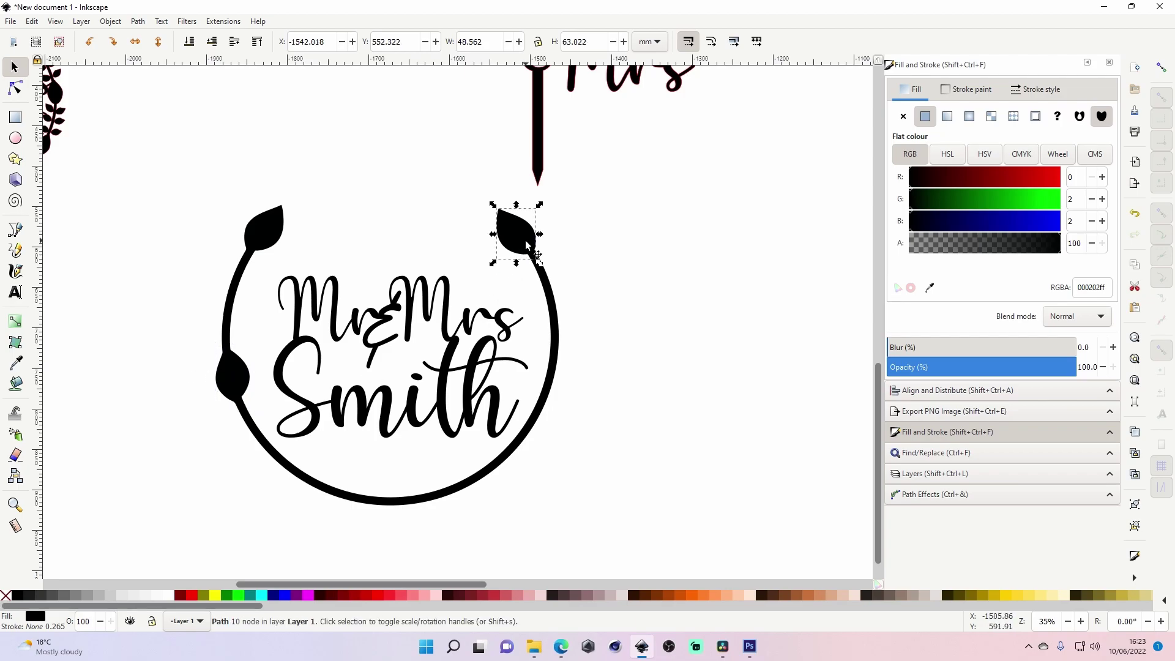
# Duplicate the lower left leaf, flip the copy horizontally and move it across onto the ring's right side.
pyautogui.click(232, 375)
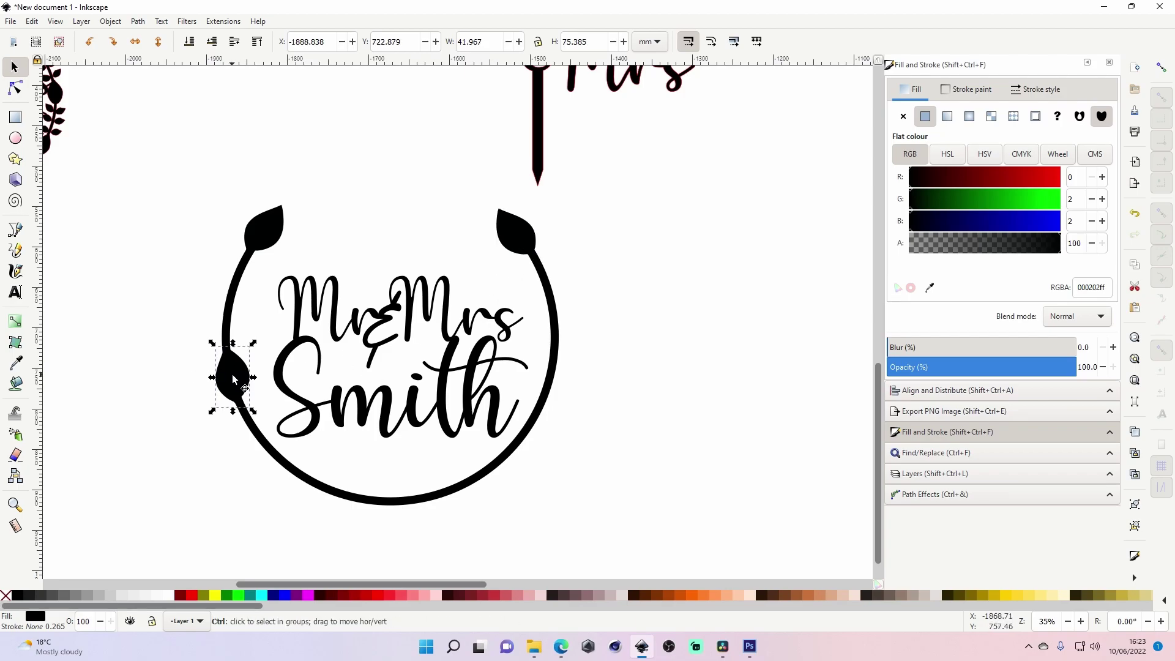
pyautogui.click(111, 21)
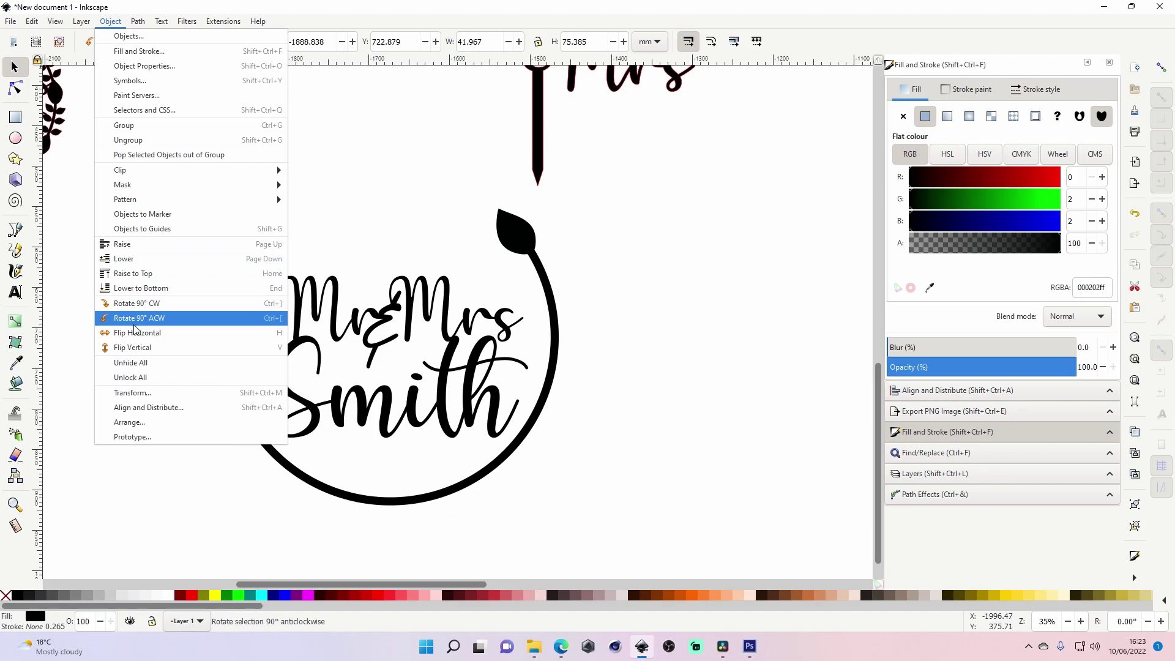
pyautogui.click(142, 343)
pyautogui.hotkey('shift', 'Right')
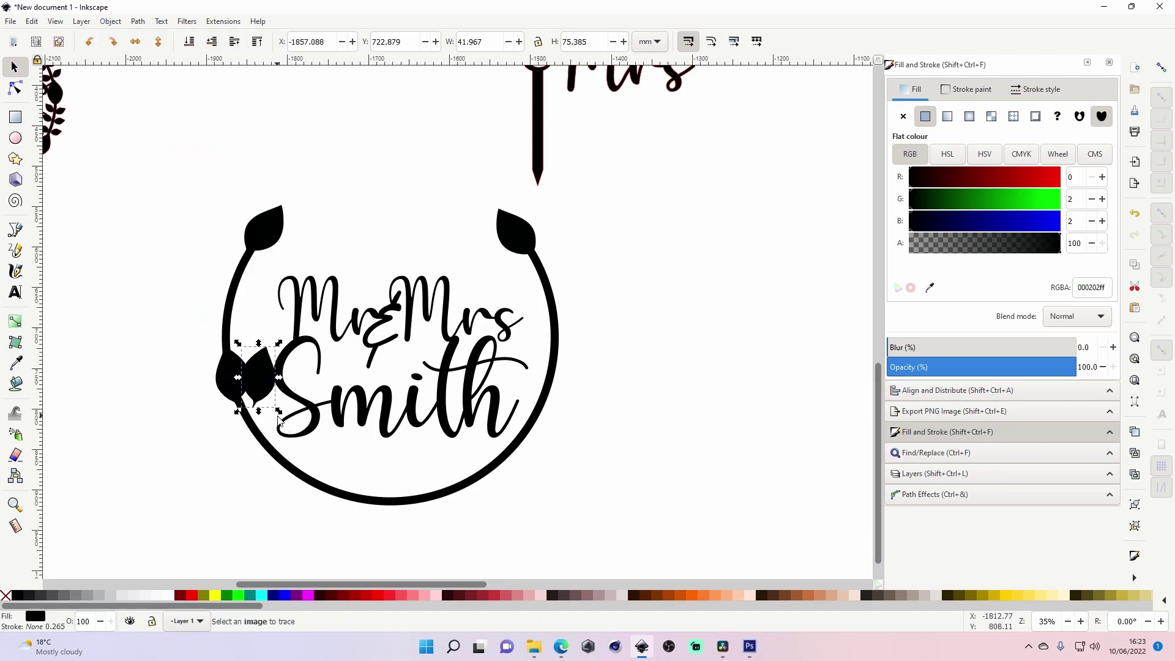
pyautogui.hotkey('shift', 'Right')
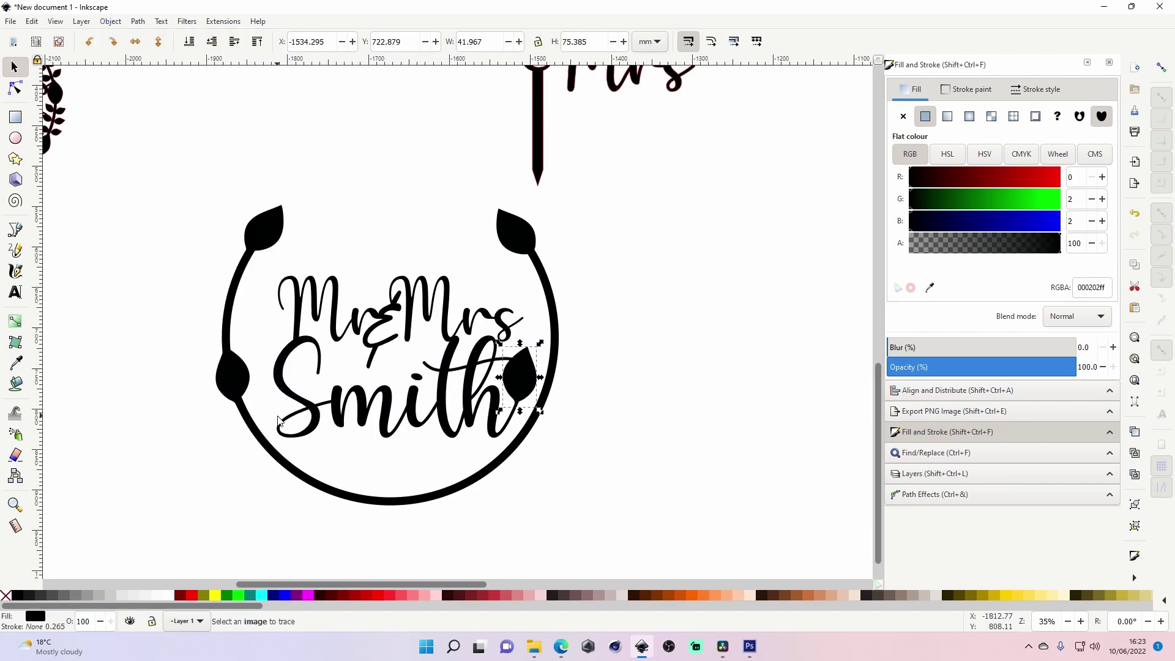
pyautogui.hotkey('shift', 'Right')
pyautogui.hotkey('shift', 'Right')
pyautogui.hotkey('shift', 'Right')
pyautogui.hotkey('shift', 'Right')
pyautogui.hotkey('shift', 'Right')
pyautogui.hotkey('shift', 'Right')
pyautogui.hotkey('shift', 'Right')
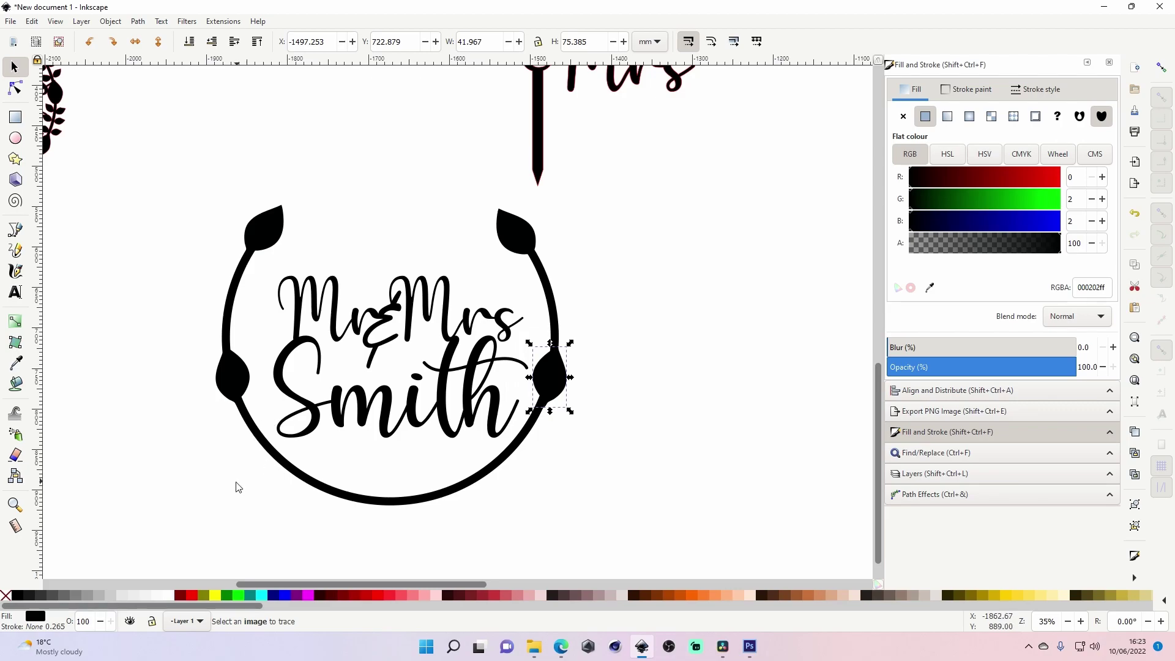
pyautogui.press('Escape')
# Place a small copy of the upper left leaf, about 21 by 29 mm, on the ring's outer edge just below it.
pyautogui.scroll(-2, 436, 426)
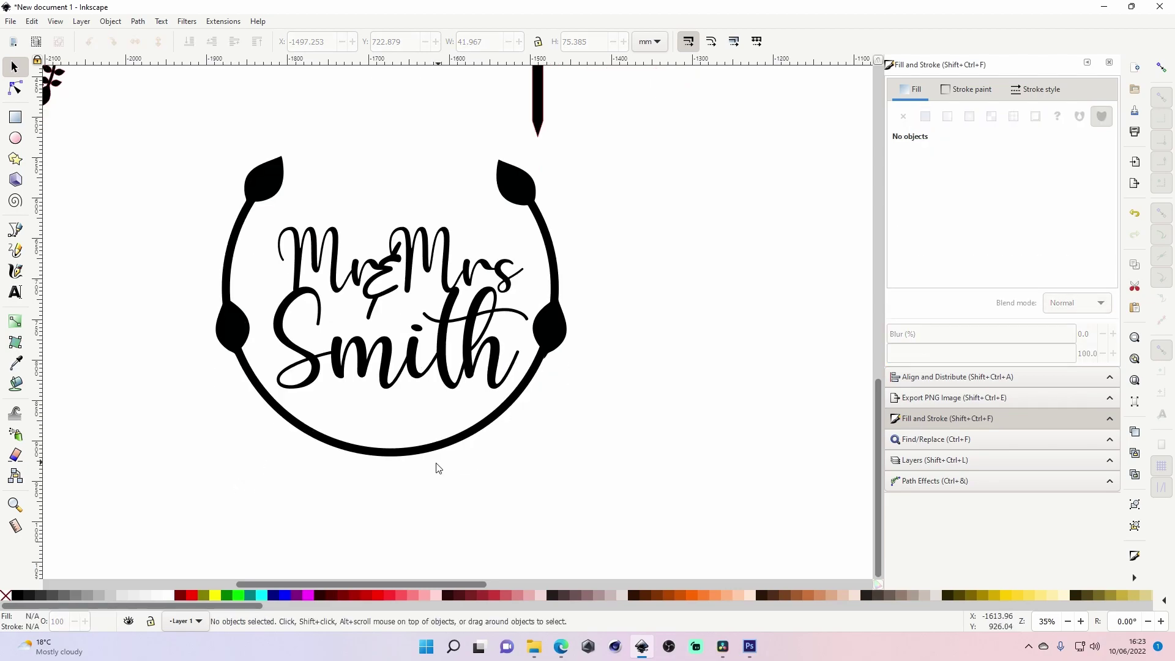
pyautogui.hscroll(-10, 491, 569)
pyautogui.scroll(3, 492, 569)
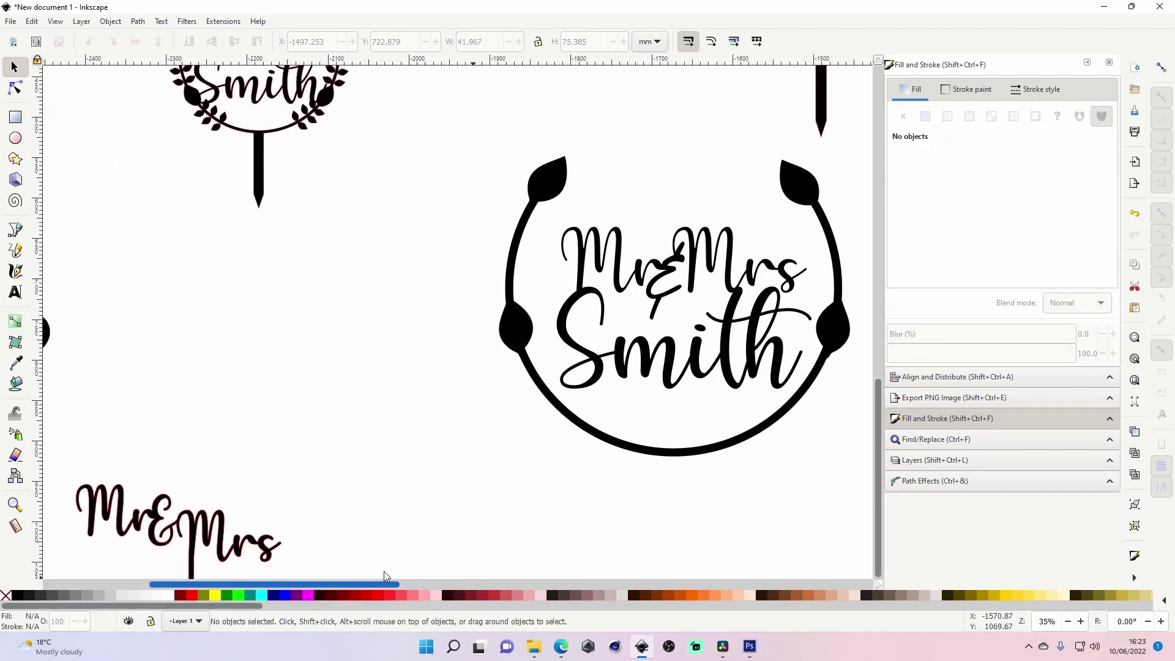
pyautogui.scroll(1, 279, 393)
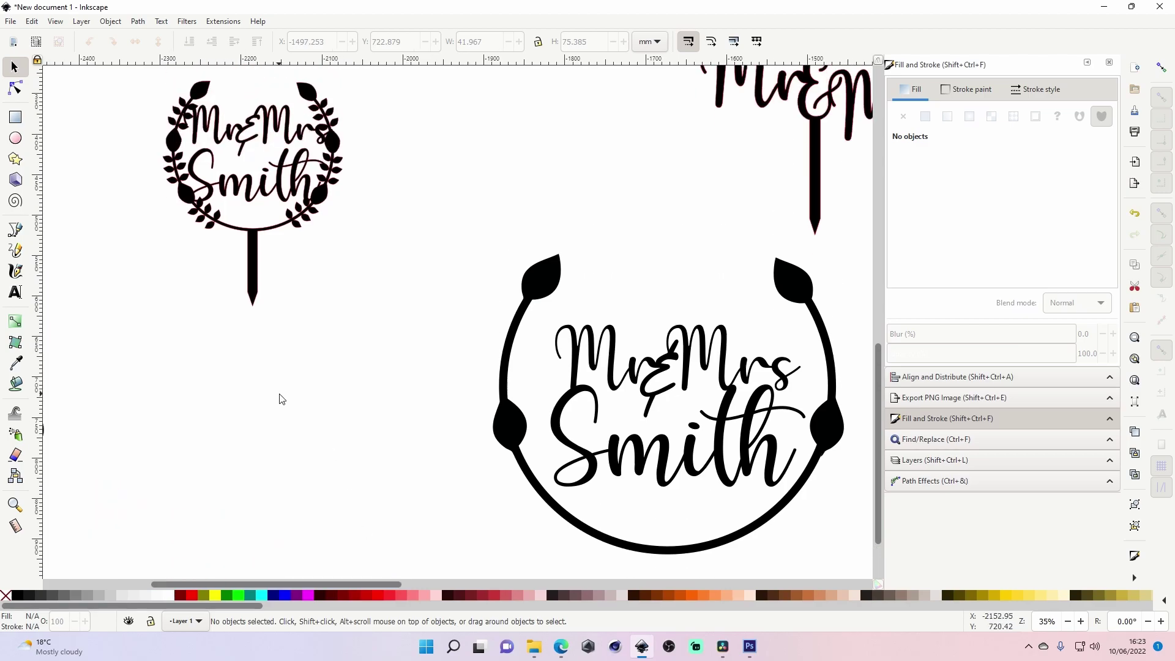
pyautogui.scroll(-2, 495, 439)
pyautogui.hscroll(8, 370, 584)
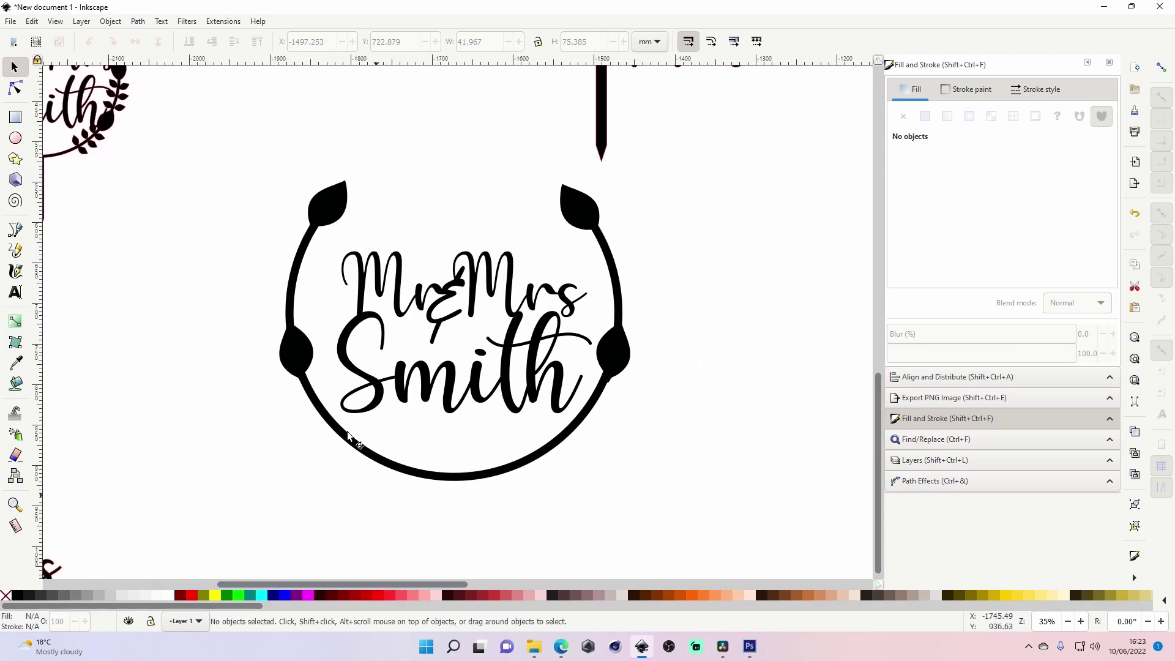
pyautogui.keyDown('ctrl'); pyautogui.click(324, 206); pyautogui.keyUp('ctrl')
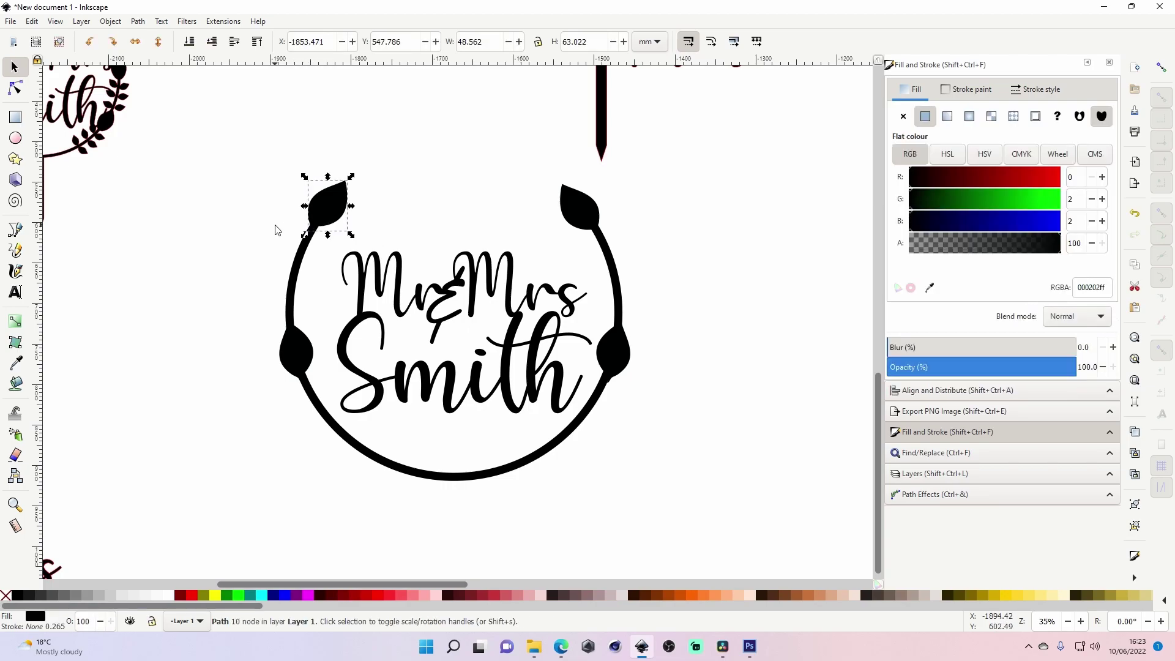
pyautogui.hotkey('ctrl', 'v')
pyautogui.moveTo(307, 184); pyautogui.dragTo(270, 244)
pyautogui.click(293, 239)
# Add two more small leaves down the ring's outer left edge, angling each to follow the curve.
pyautogui.hotkey('ctrl', 'c')
pyautogui.hotkey('ctrl', 'v')
pyautogui.moveTo(284, 289); pyautogui.dragTo(259, 291)
pyautogui.click(277, 262)
pyautogui.hotkey('ctrl', 'd')
pyautogui.click(252, 298)
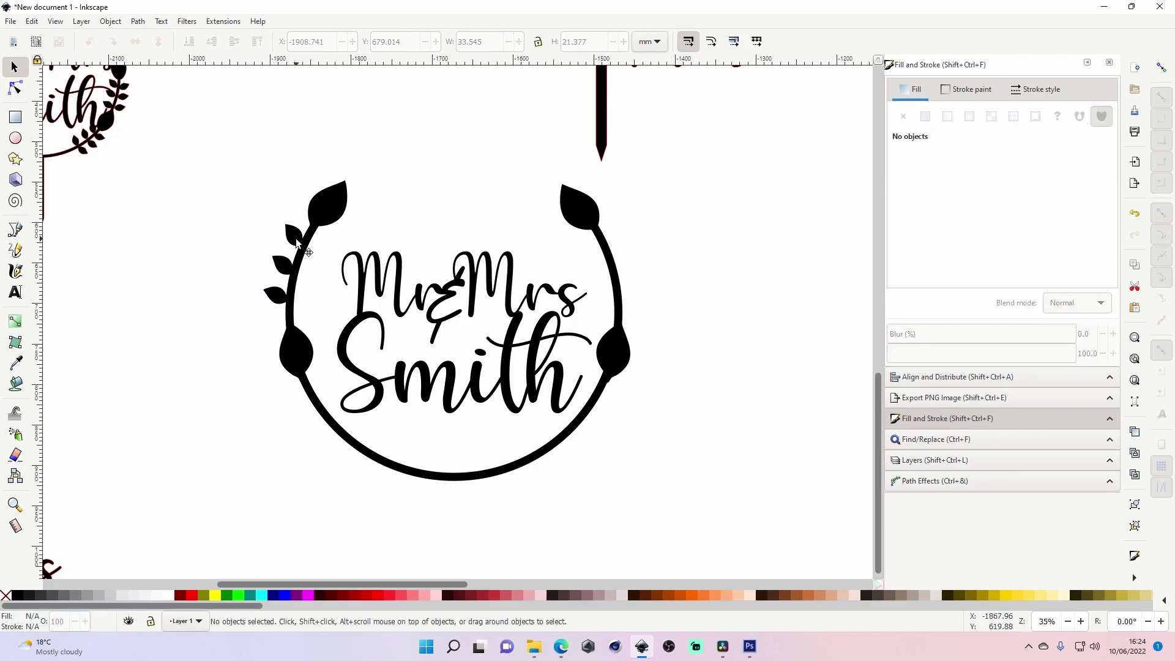
# Duplicate the three small outer leaves, shift the copies toward the inside of the ring and flip them horizontally.
pyautogui.click(295, 239)
pyautogui.keyDown('shift'); pyautogui.click(283, 267); pyautogui.keyUp('shift')
pyautogui.keyDown('shift'); pyautogui.click(278, 298); pyautogui.keyUp('shift')
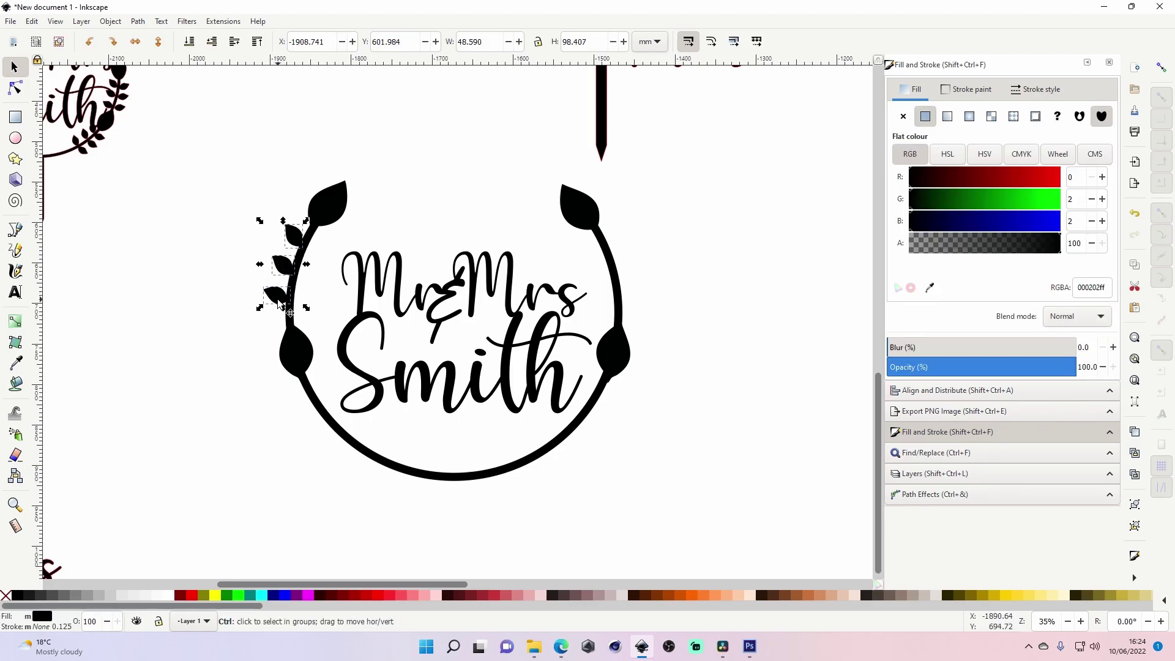
pyautogui.moveTo(279, 303); pyautogui.dragTo(309, 310)
pyautogui.click(111, 22)
pyautogui.click(137, 332)
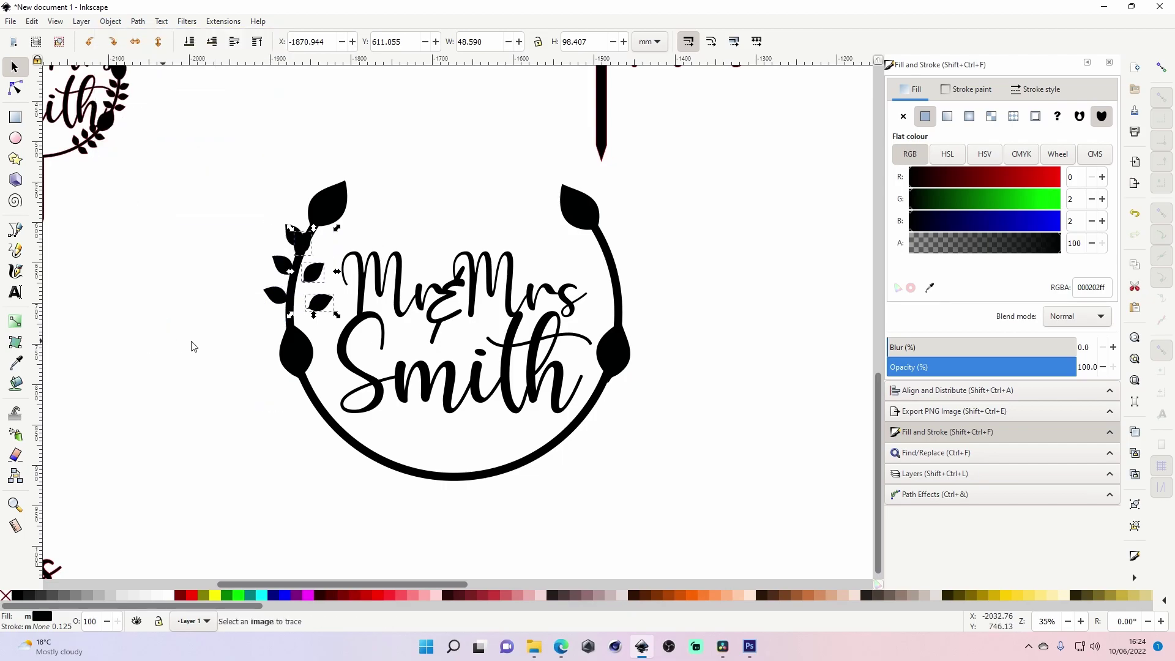
# Rotate and position the three flipped small leaves on the ring's inner left edge, opposite the outer ones.
pyautogui.moveTo(339, 229)
pyautogui.mouseDown()
pyautogui.moveTo(350, 256)
pyautogui.moveTo(317, 252)
pyautogui.moveTo(339, 236)
pyautogui.mouseUp()
pyautogui.click(311, 310)
pyautogui.moveTo(304, 297); pyautogui.dragTo(308, 275)
pyautogui.click(320, 244)
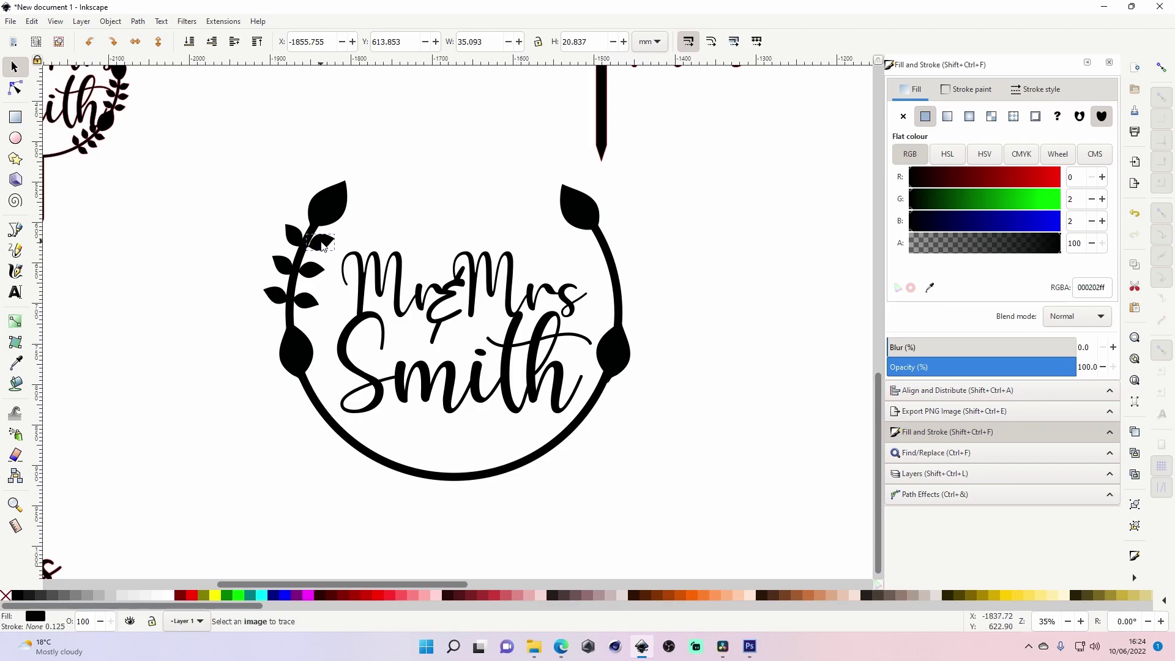
pyautogui.click(322, 244)
pyautogui.moveTo(336, 255)
pyautogui.mouseDown()
pyautogui.moveTo(337, 265)
pyautogui.moveTo(327, 244)
pyautogui.mouseUp()
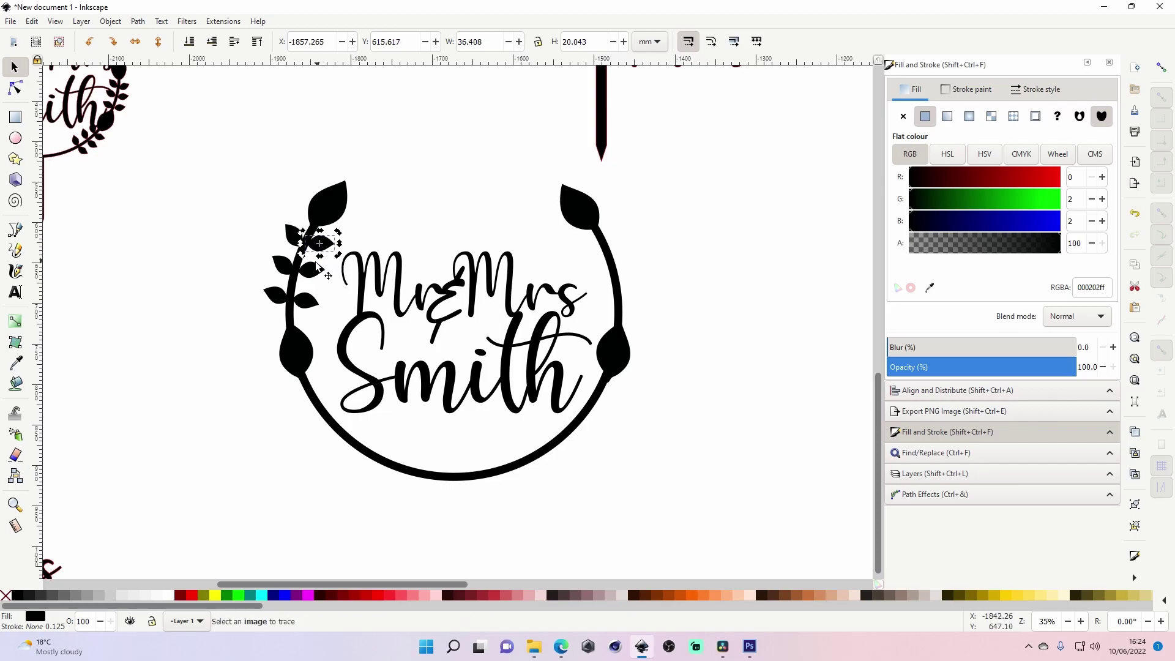
# Move the large left side leaf up beneath the small leaves and delete the large leaf on the ring's right side.
pyautogui.click(327, 306)
pyautogui.click(292, 366)
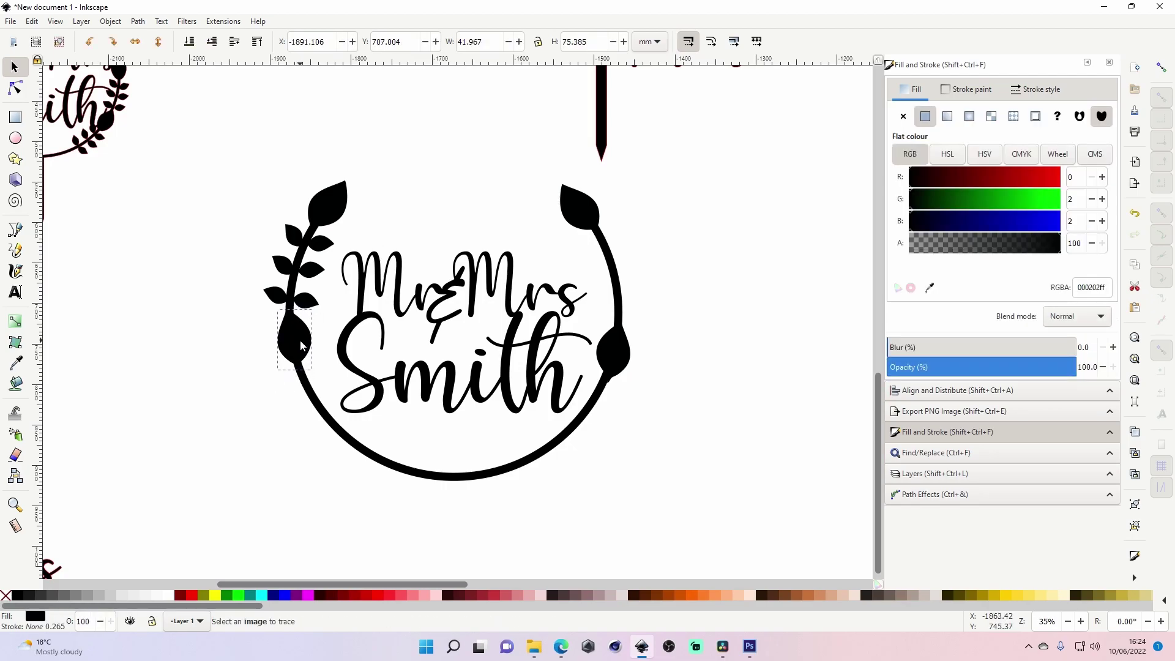
pyautogui.click(610, 358)
# Merge the six small leaves on the ring's left side into a single path.
pyautogui.click(301, 236)
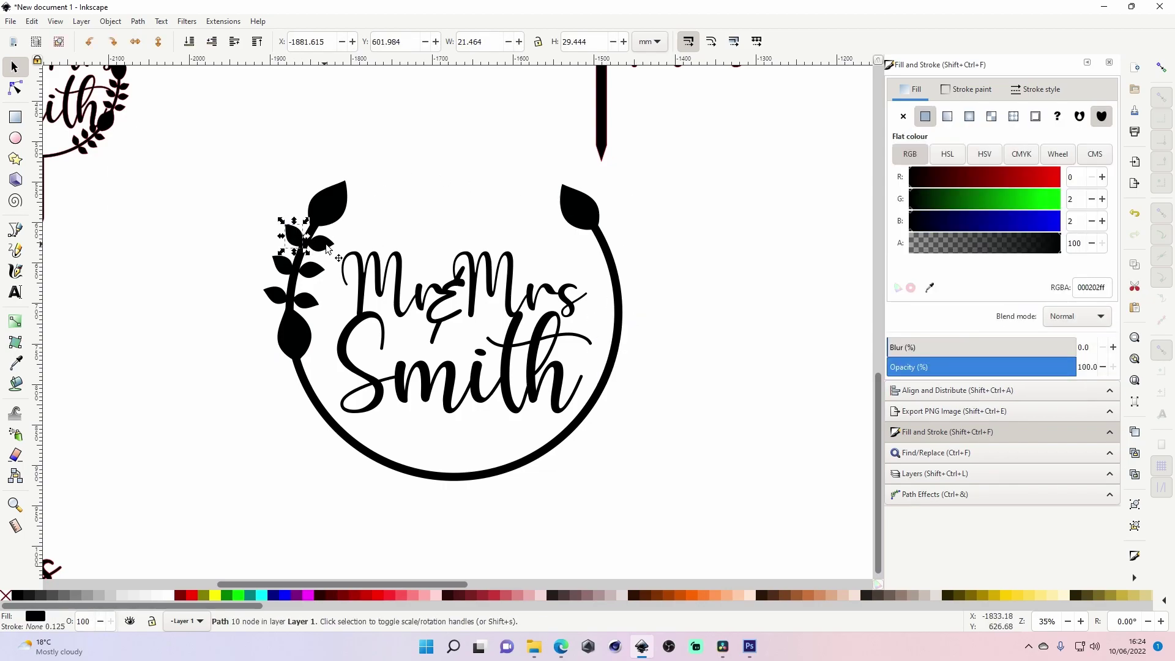
pyautogui.keyDown('shift'); pyautogui.click(322, 244); pyautogui.keyUp('shift')
pyautogui.keyDown('shift'); pyautogui.click(279, 263); pyautogui.keyUp('shift')
pyautogui.keyDown('shift'); pyautogui.click(313, 271); pyautogui.keyUp('shift')
pyautogui.keyDown('shift'); pyautogui.click(280, 295); pyautogui.keyUp('shift')
pyautogui.keyDown('shift'); pyautogui.click(304, 306); pyautogui.keyUp('shift')
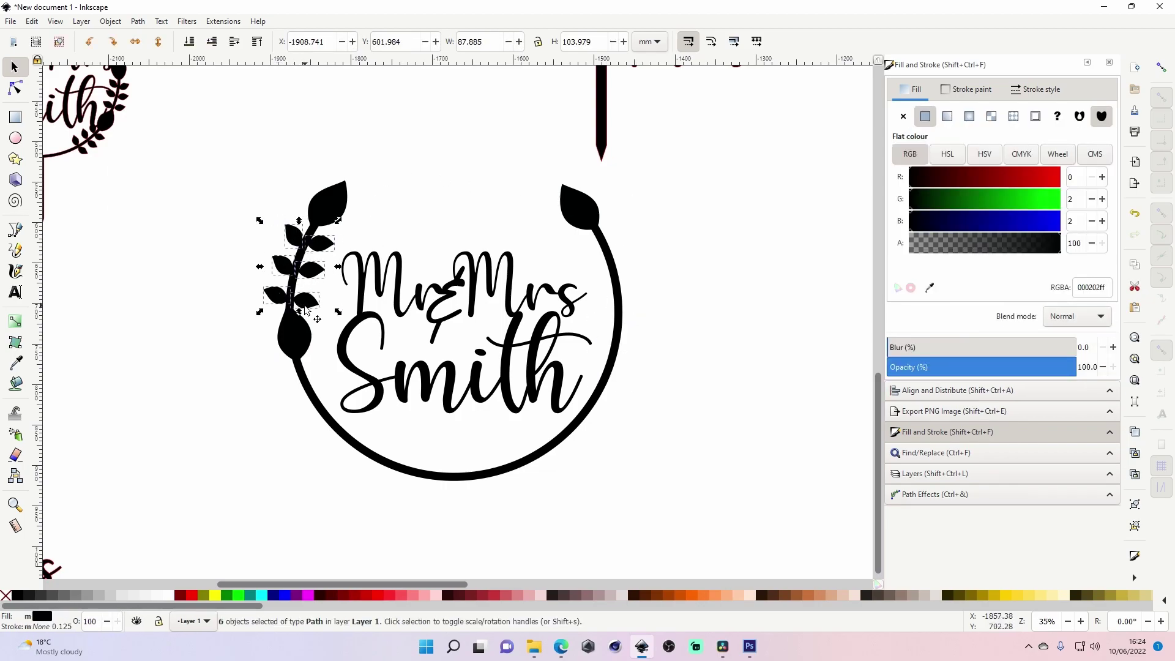
pyautogui.click(138, 21)
pyautogui.click(163, 154)
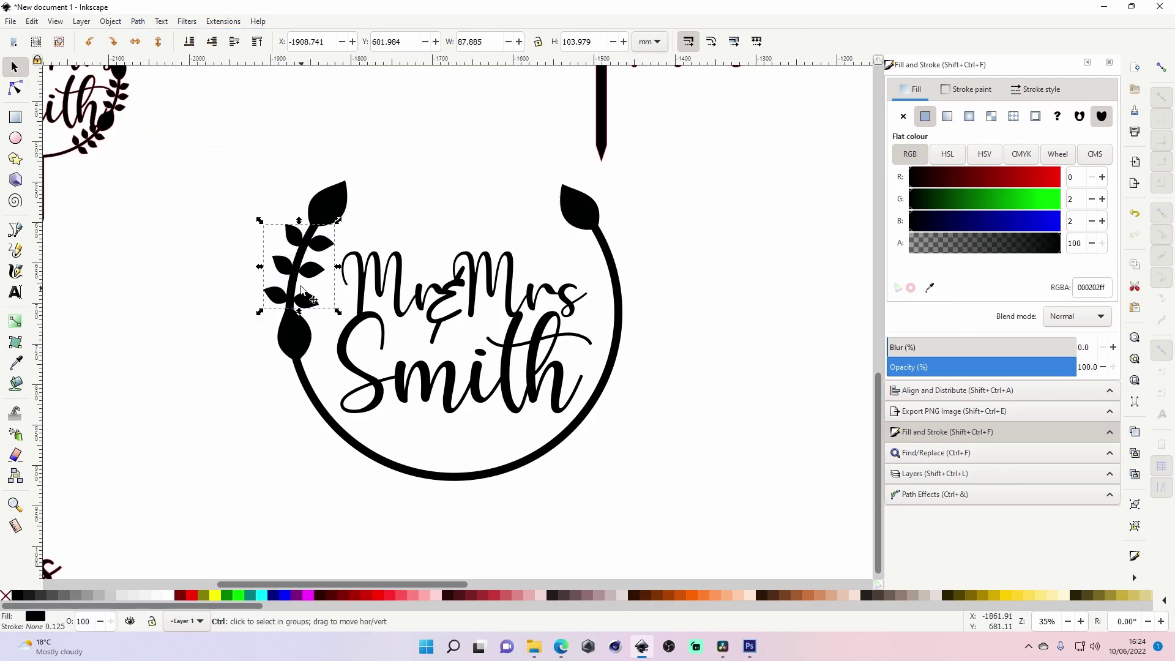
# Duplicate the small-leaf cluster and move the copy onto the ring below the large left side leaf.
pyautogui.hotkey('ctrl', 'd')
pyautogui.moveTo(301, 286); pyautogui.dragTo(322, 400)
pyautogui.click(319, 405)
pyautogui.click(335, 468)
pyautogui.click(321, 405)
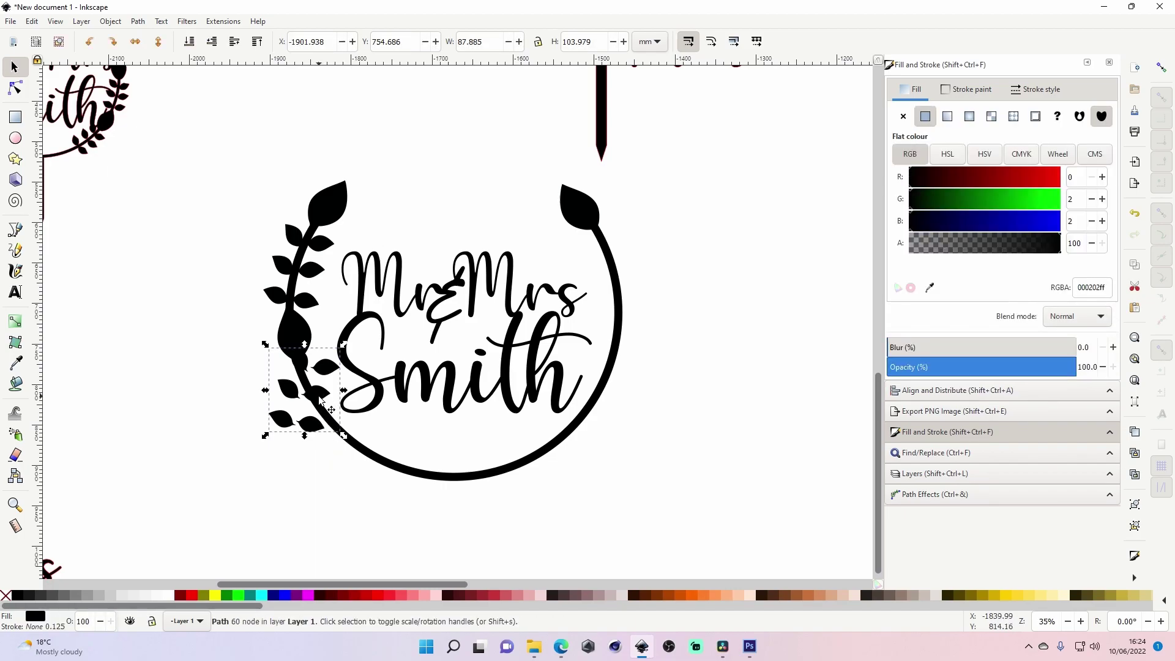
pyautogui.moveTo(319, 397); pyautogui.dragTo(319, 396)
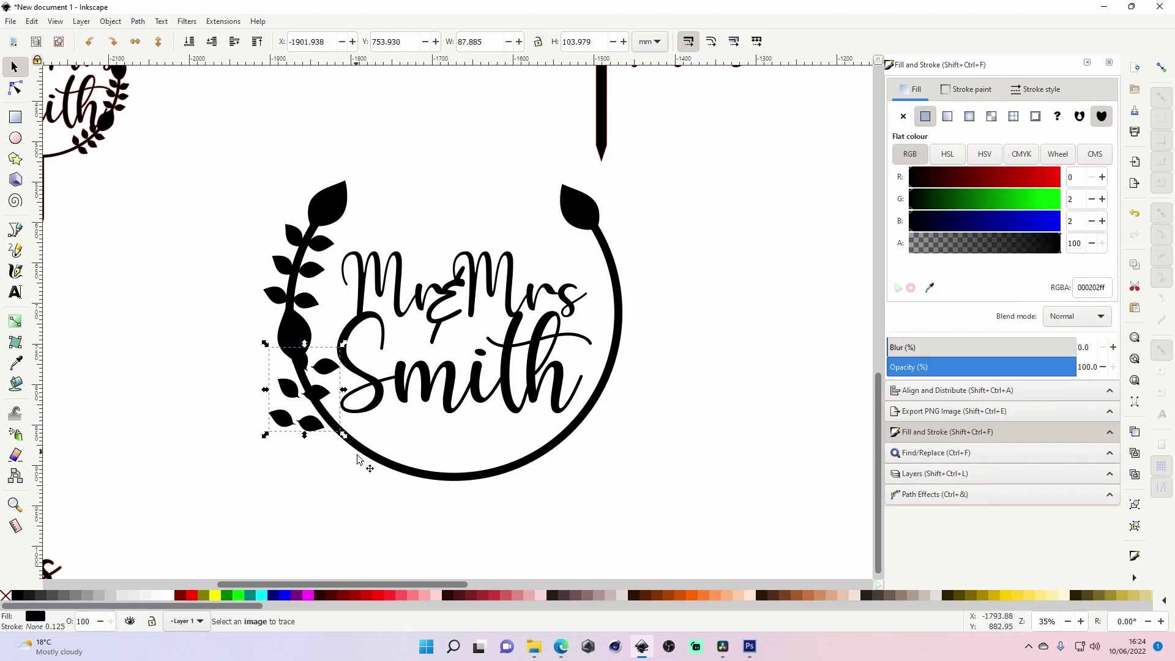
# Rotate the lower leaf cluster anticlockwise and adjust its position so it follows the ring's lower left curve.
pyautogui.click(313, 426)
pyautogui.moveTo(344, 435); pyautogui.dragTo(391, 407)
pyautogui.moveTo(320, 388); pyautogui.dragTo(335, 400)
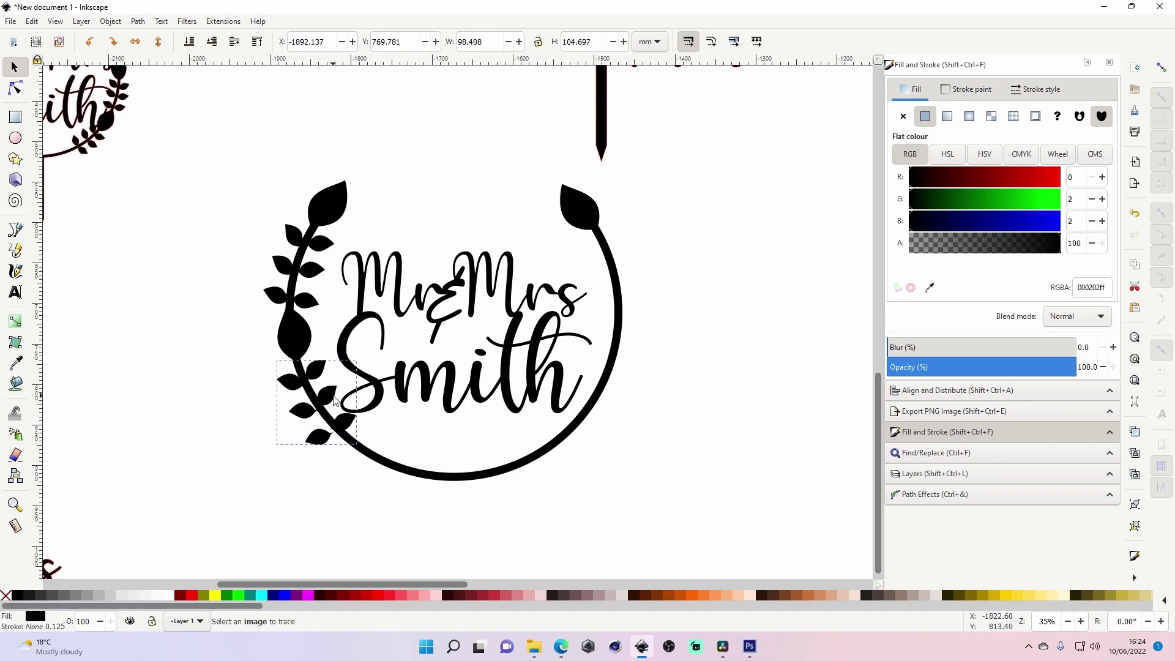
pyautogui.moveTo(361, 449); pyautogui.dragTo(352, 417)
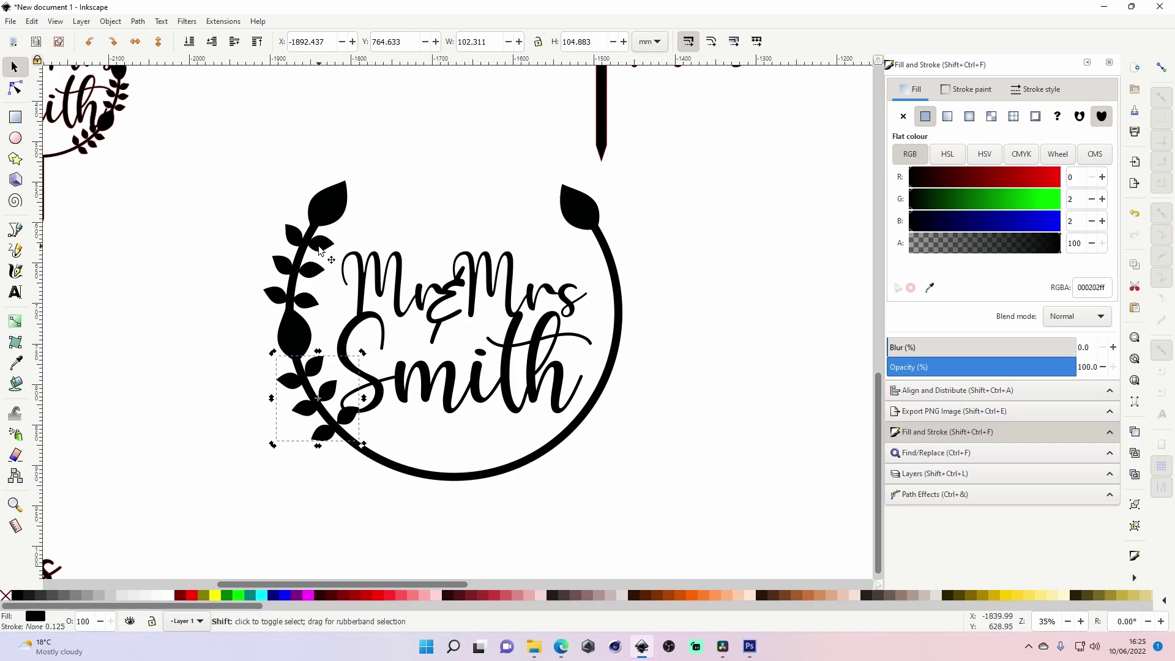
pyautogui.click(310, 378)
# Duplicate both left leaf clusters with the large leaf between them, flip the copies horizontally and place them on the ring's right side.
pyautogui.click(315, 371)
pyautogui.keyDown('shift'); pyautogui.click(300, 345); pyautogui.keyUp('shift')
pyautogui.keyDown('shift'); pyautogui.click(326, 248); pyautogui.keyUp('shift')
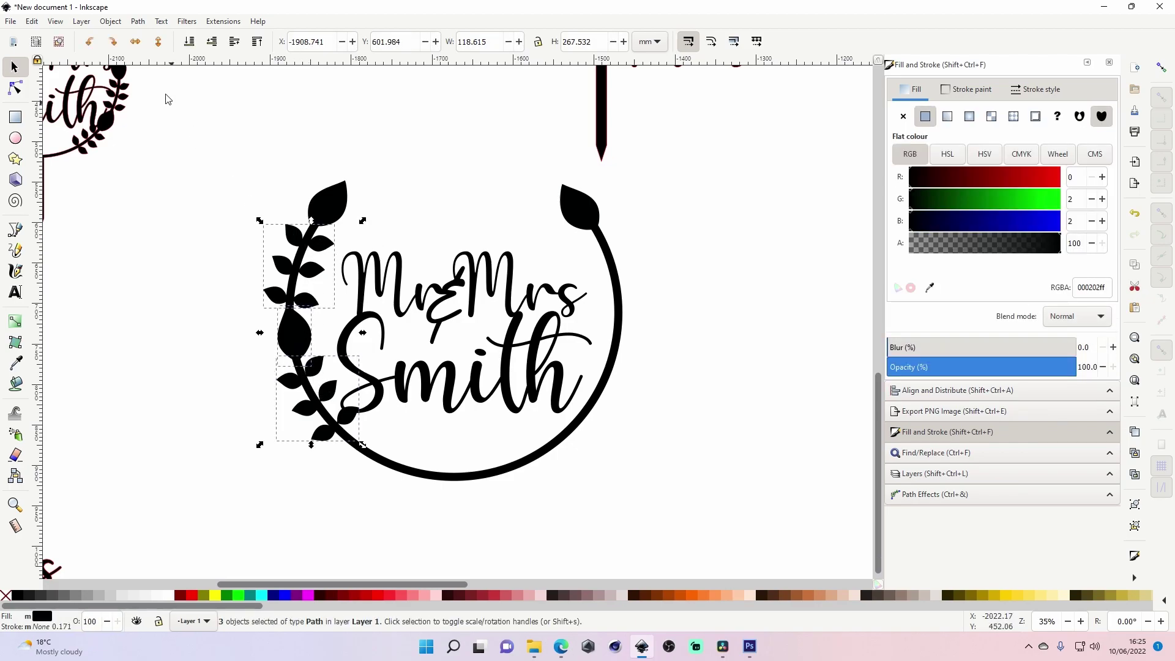
pyautogui.moveTo(295, 335); pyautogui.dragTo(381, 342)
pyautogui.click(111, 21)
pyautogui.click(156, 332)
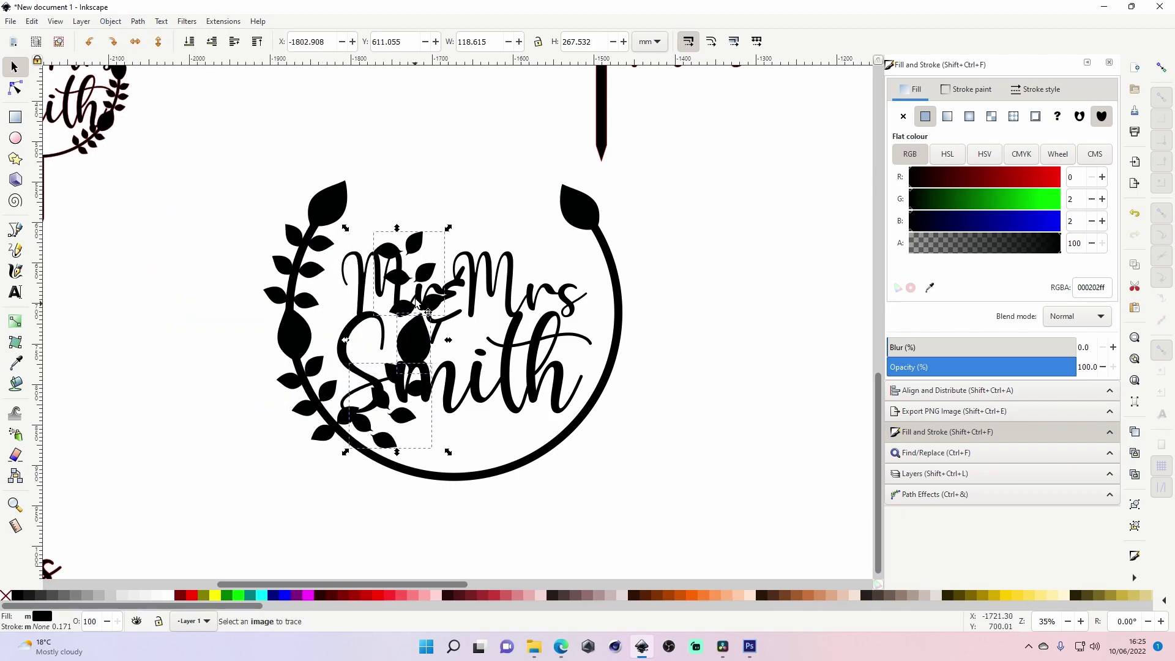
pyautogui.moveTo(428, 282); pyautogui.dragTo(630, 273)
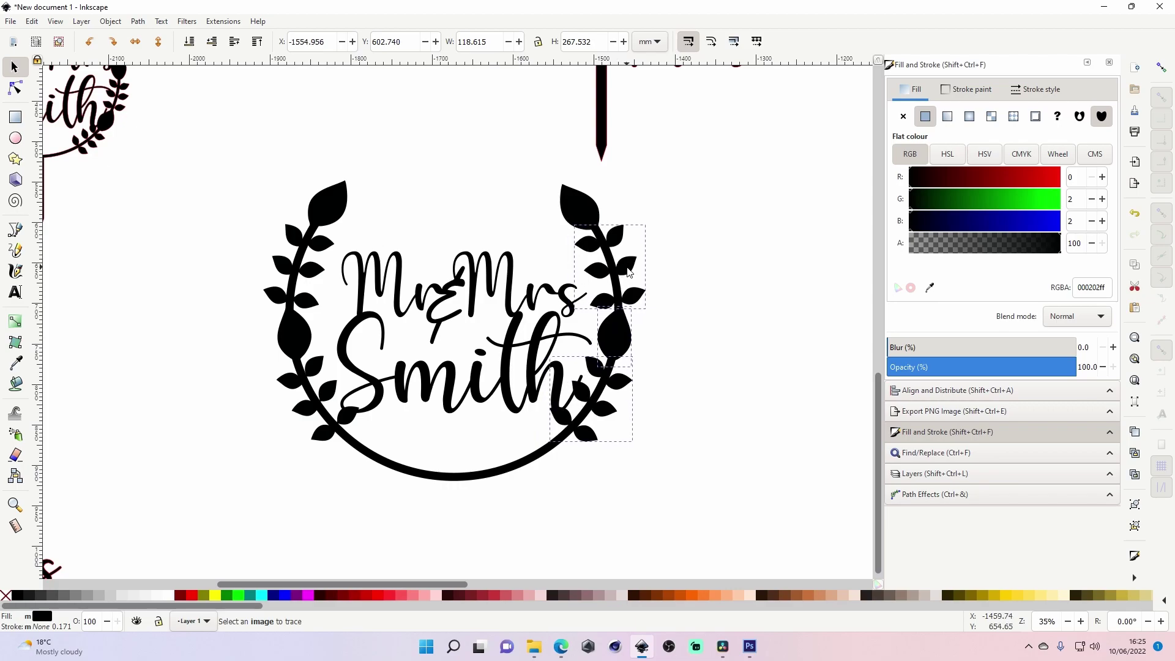
pyautogui.click(696, 348)
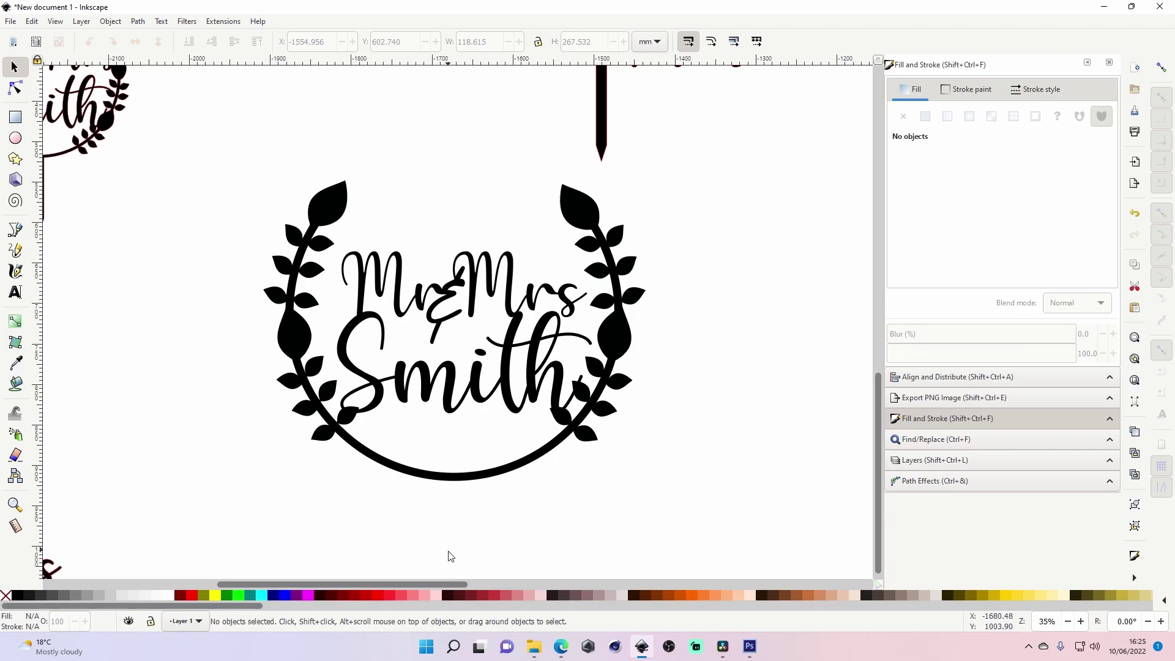
# Switch to the web browser and return to the earlier image search results for "heart svg".
pyautogui.click(561, 647)
pyautogui.click(404, 9)
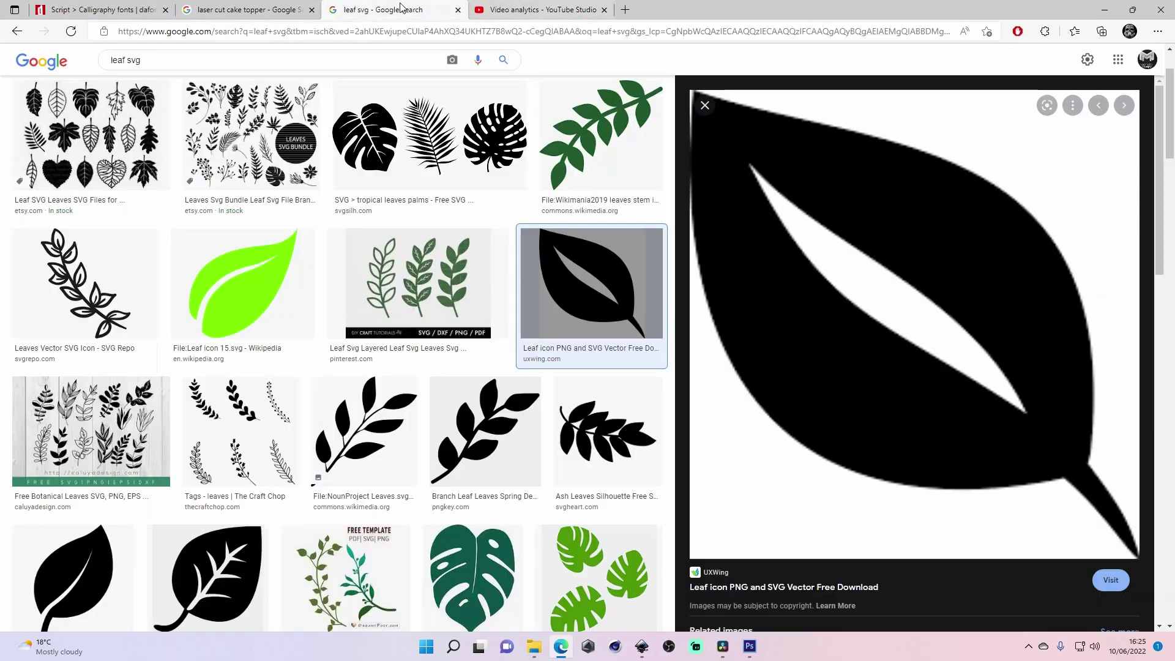
pyautogui.rightClick(17, 30)
pyautogui.click(65, 71)
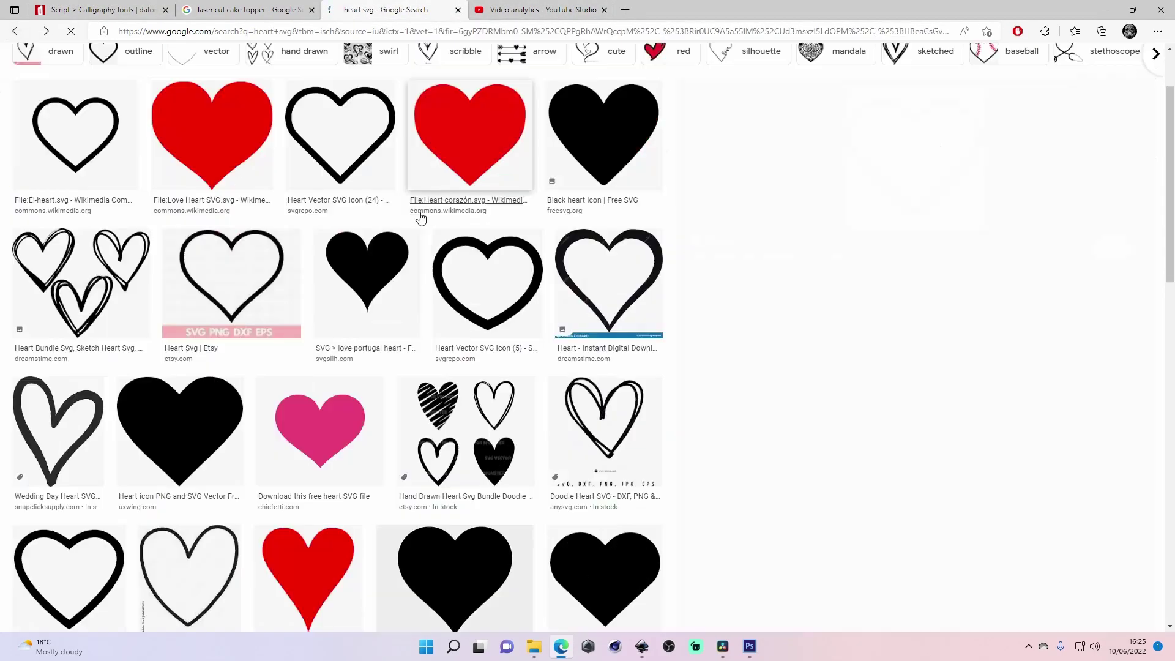
# Copy the solid red heart image from Wikimedia Commons and paste it into the Inkscape document.
pyautogui.click(485, 160)
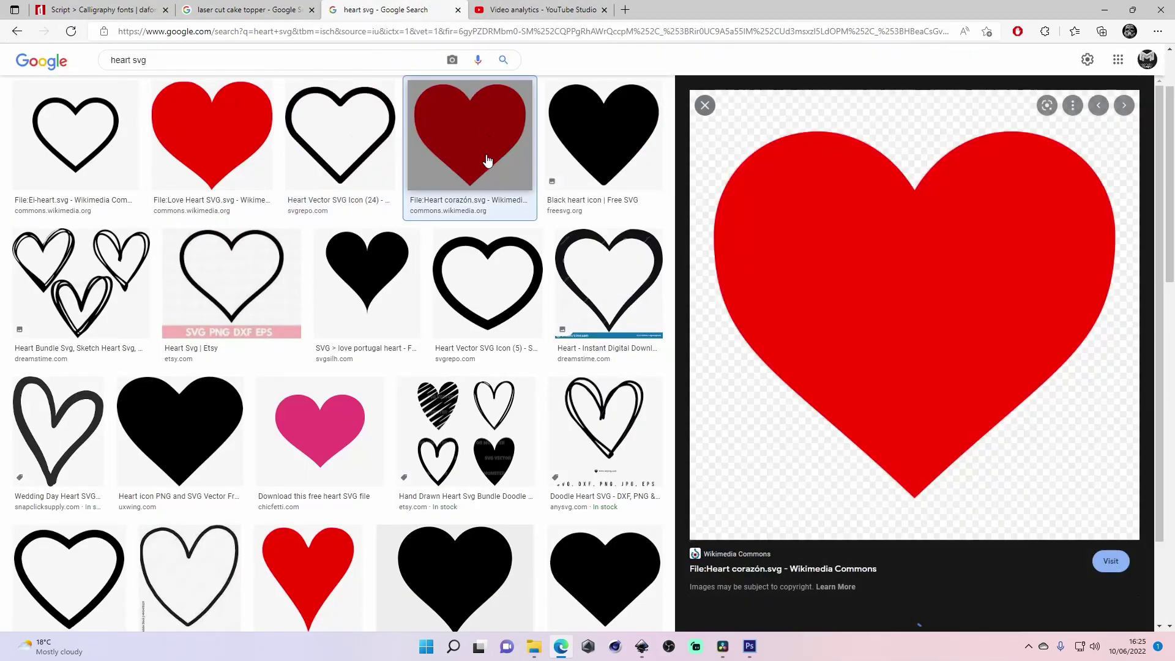
pyautogui.rightClick(817, 222)
pyautogui.click(888, 414)
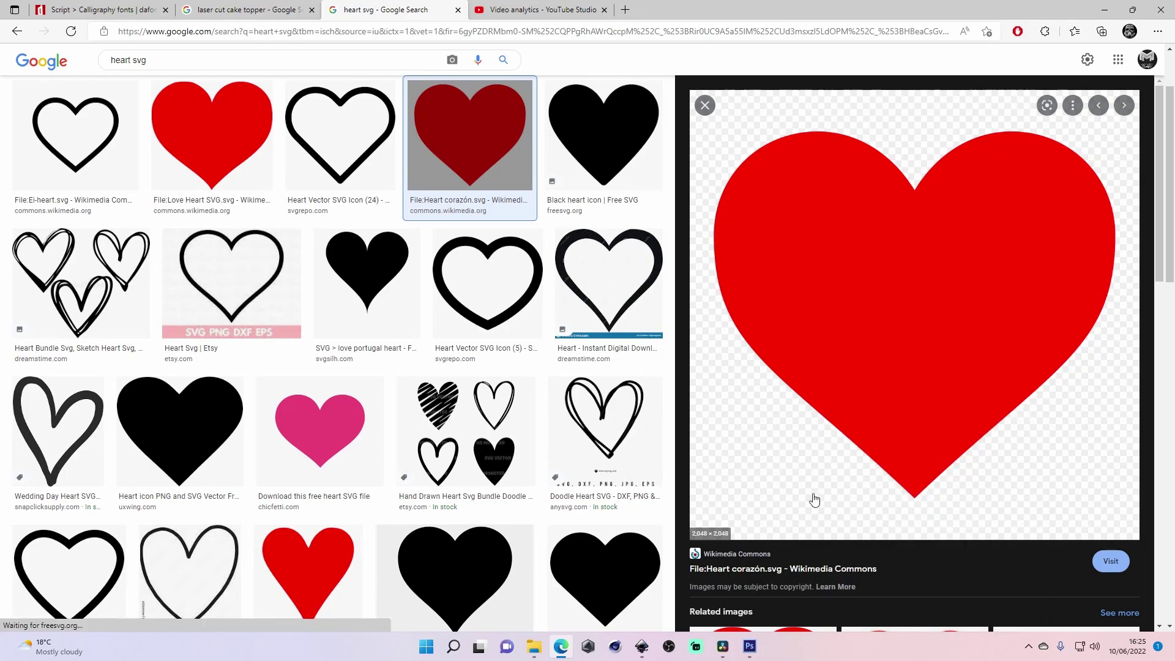
pyautogui.click(642, 647)
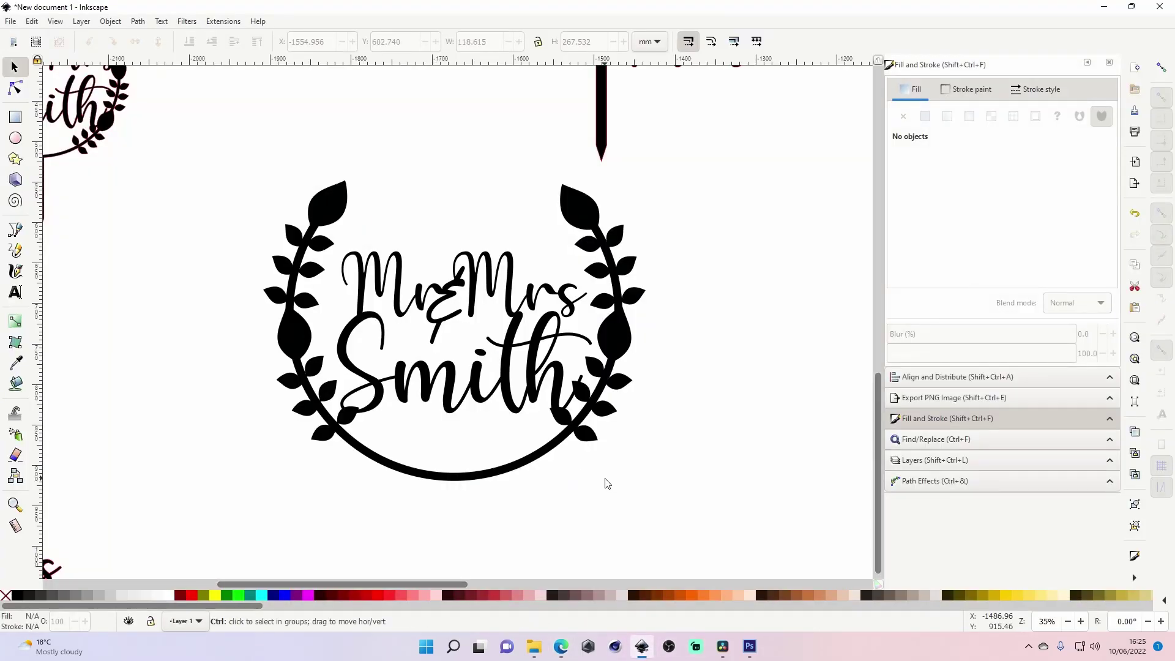
pyautogui.hotkey('ctrl', 'v')
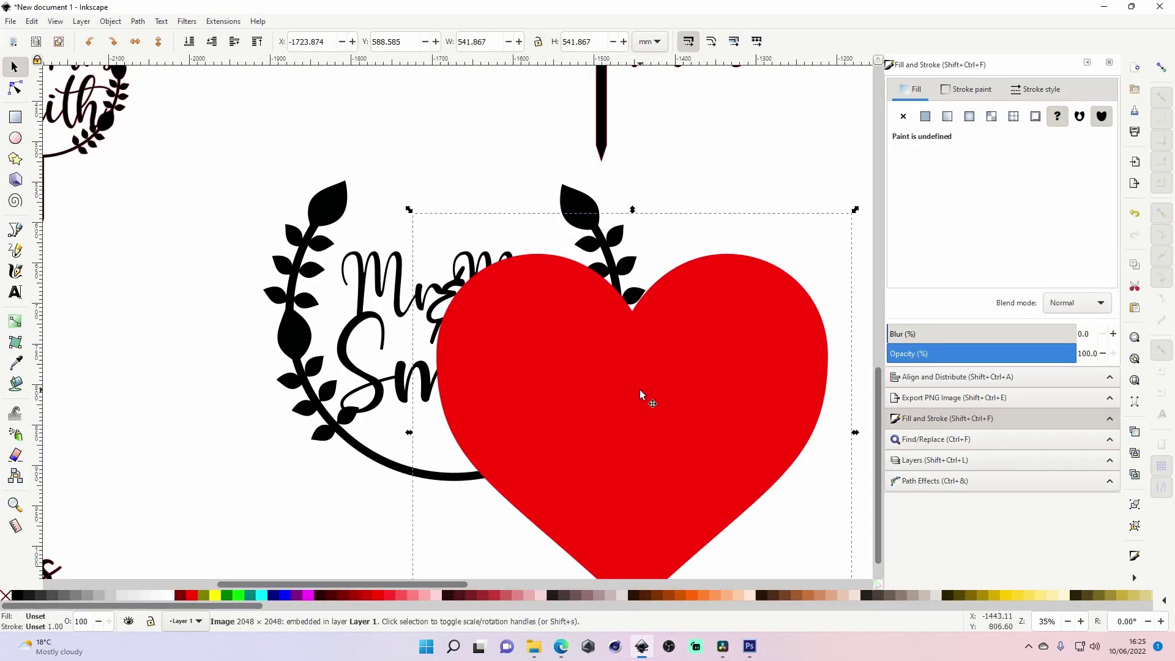
# Trace the pasted red heart image into a vector path using Autotrace and delete the original image.
pyautogui.click(138, 22)
pyautogui.click(160, 68)
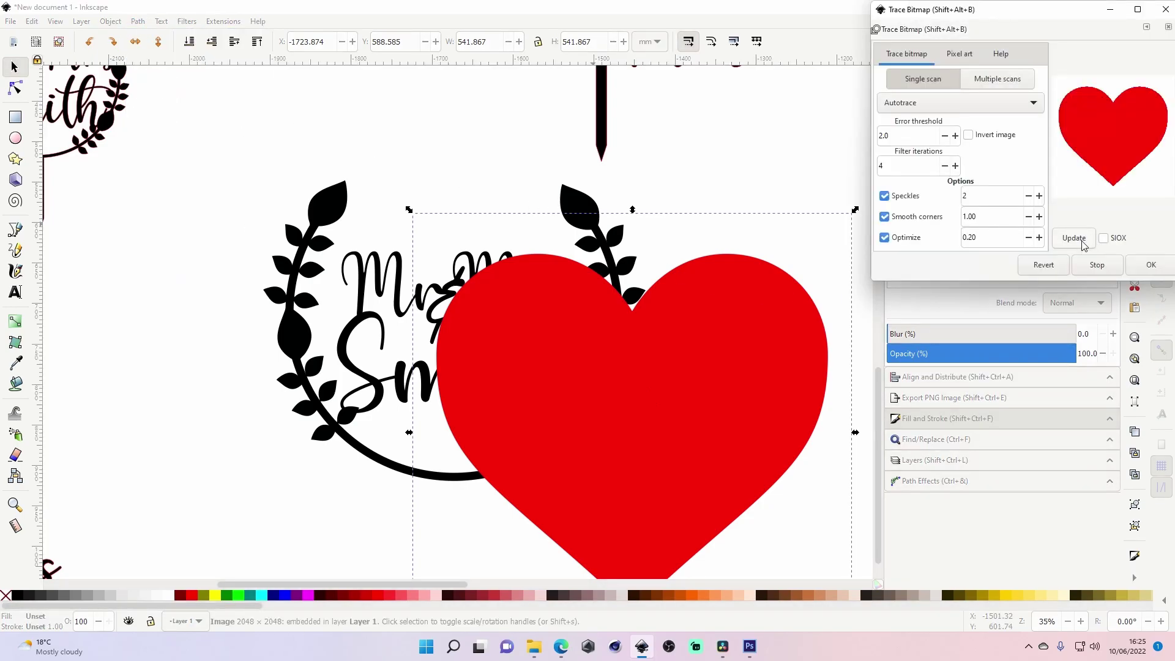
pyautogui.click(1151, 265)
pyautogui.click(1166, 10)
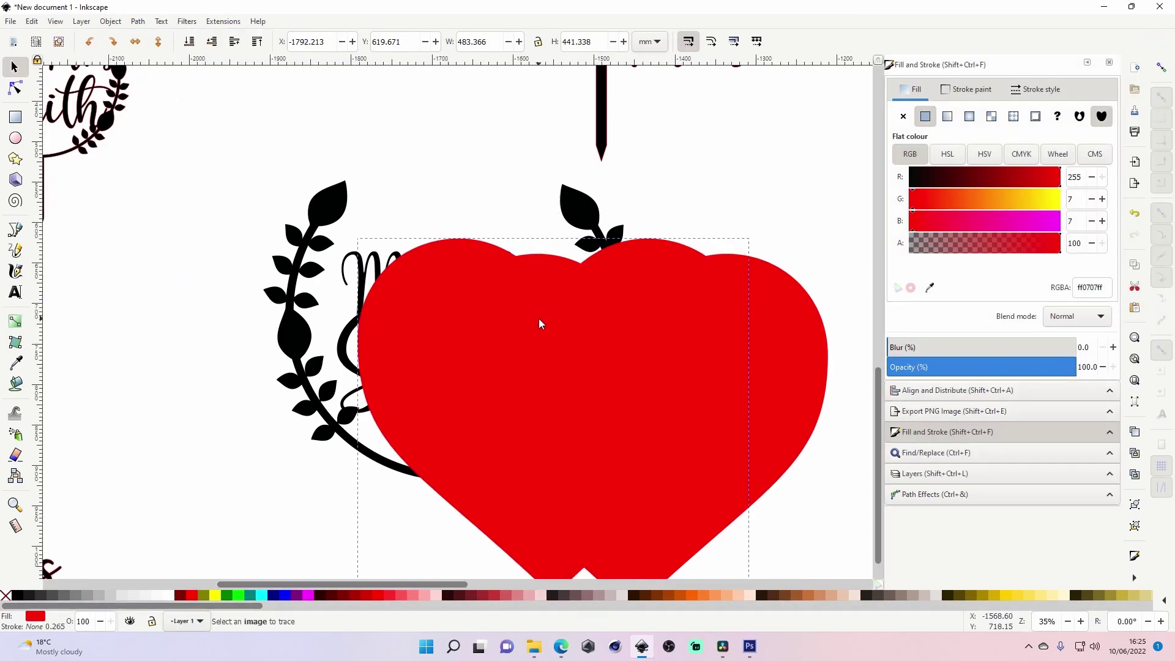
pyautogui.moveTo(985, 176); pyautogui.dragTo(943, 176)
pyautogui.click(770, 319)
pyautogui.press('Delete')
# Shrink the traced heart to about 75 mm wide, centre it on the ring's lowest point and fill it near-black.
pyautogui.click(729, 254)
pyautogui.moveTo(752, 235); pyautogui.dragTo(479, 481)
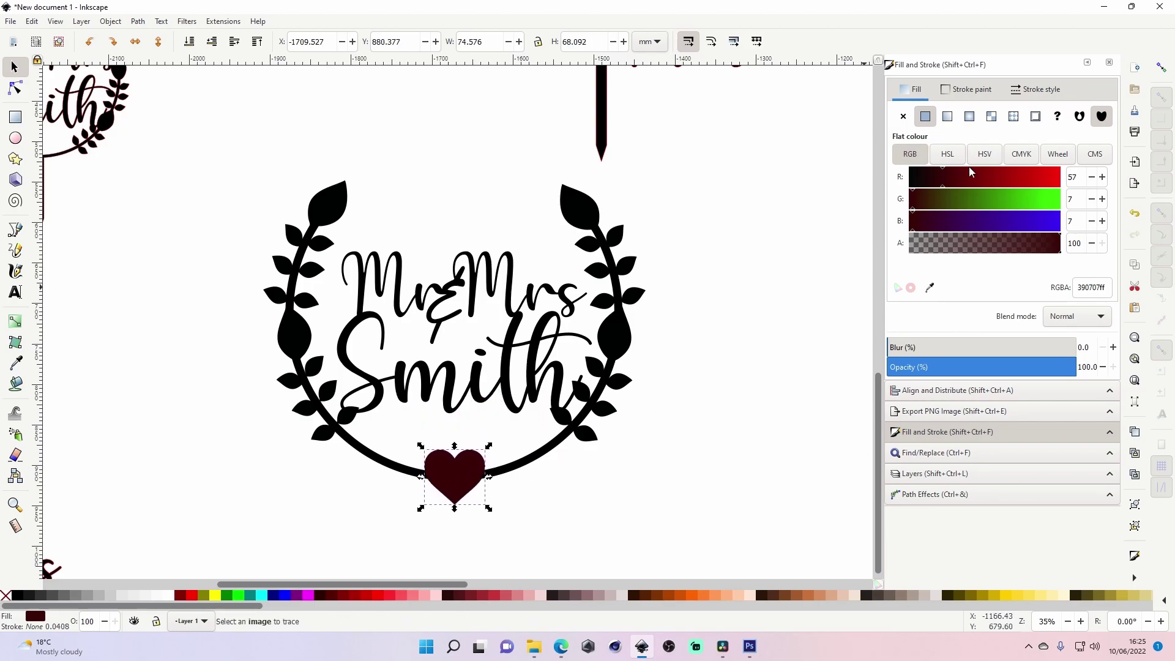
pyautogui.click(839, 178)
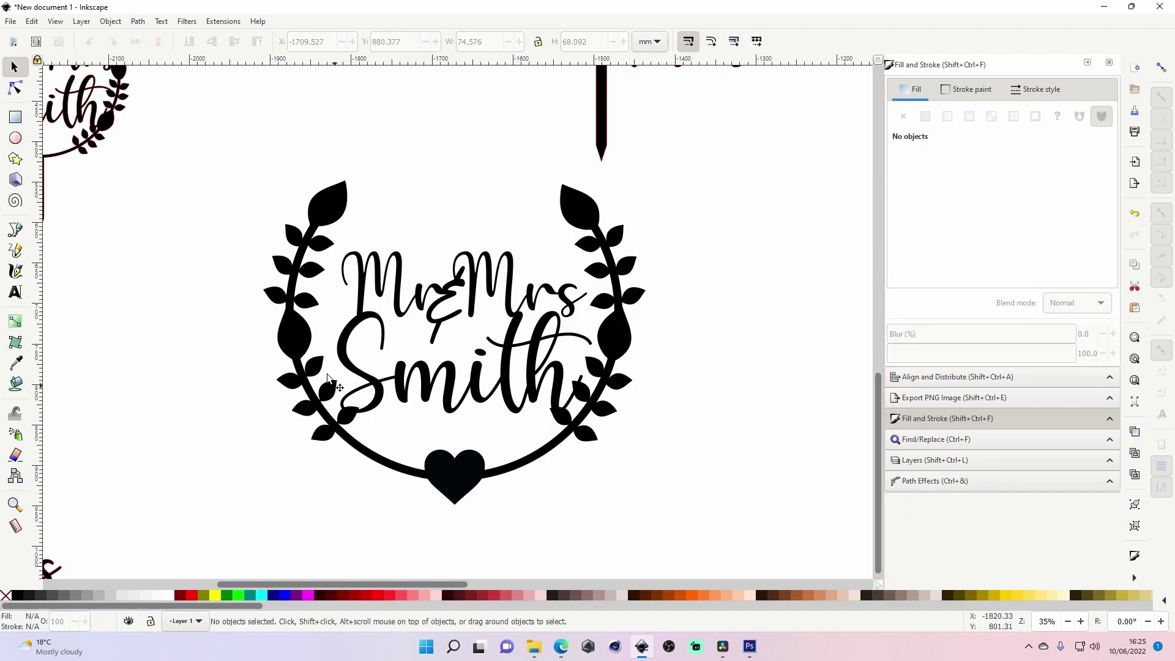
# Duplicate the ring's large left leaf, then rotate and place the copy along the curve left of the heart.
pyautogui.click(297, 351)
pyautogui.hotkey('ctrl', 'd')
pyautogui.moveTo(297, 347); pyautogui.dragTo(384, 466)
pyautogui.click(385, 471)
pyautogui.moveTo(398, 425); pyautogui.dragTo(376, 439)
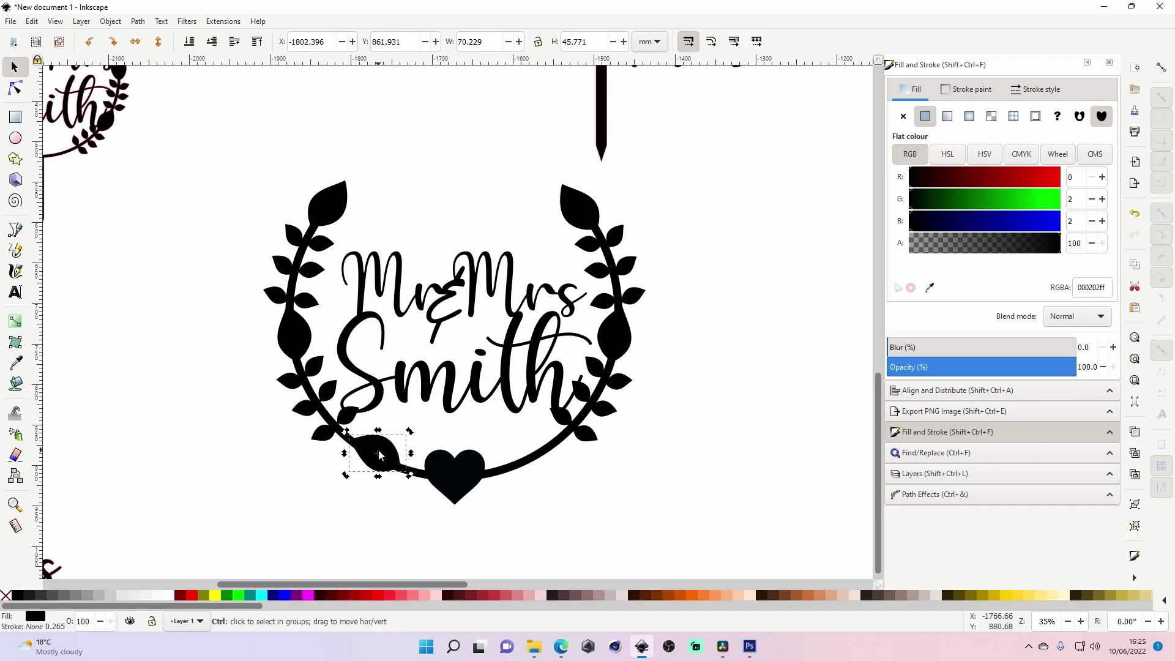
# Rotate a copy of the lower left leaf 90° anticlockwise and place it on the ring right of the heart.
pyautogui.click(111, 22)
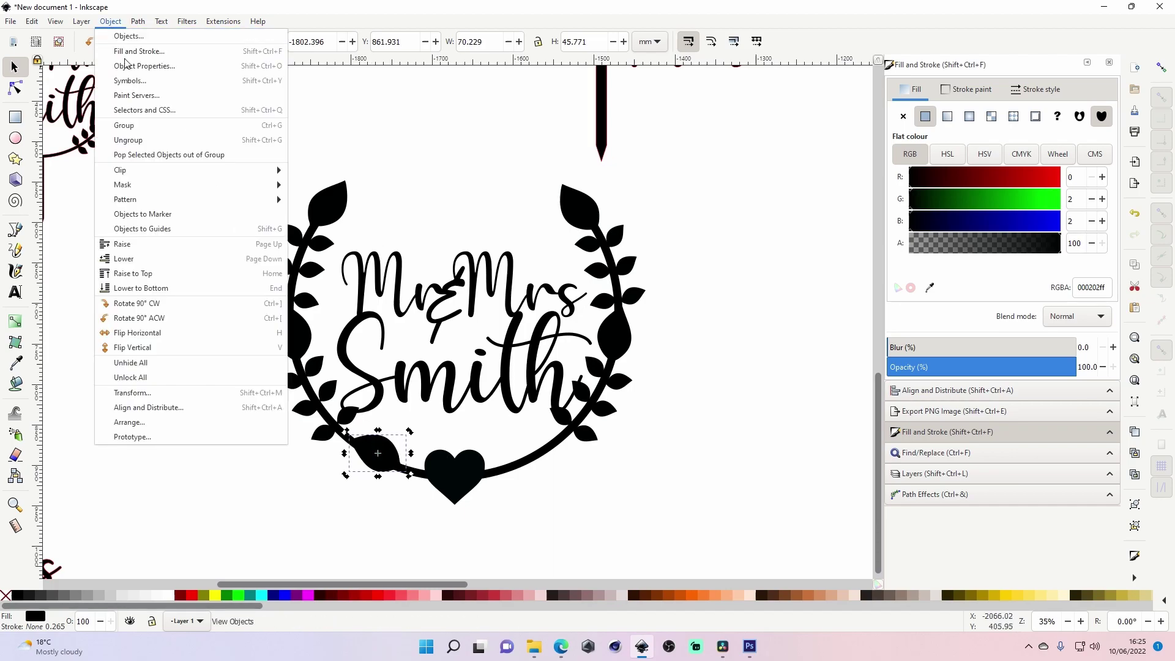
pyautogui.click(153, 318)
pyautogui.moveTo(399, 453); pyautogui.dragTo(553, 454)
pyautogui.click(590, 504)
pyautogui.press('z')
pyautogui.keyDown('shift'); pyautogui.click(608, 469); pyautogui.keyUp('shift')
pyautogui.keyDown('shift'); pyautogui.click(608, 469); pyautogui.keyUp('shift')
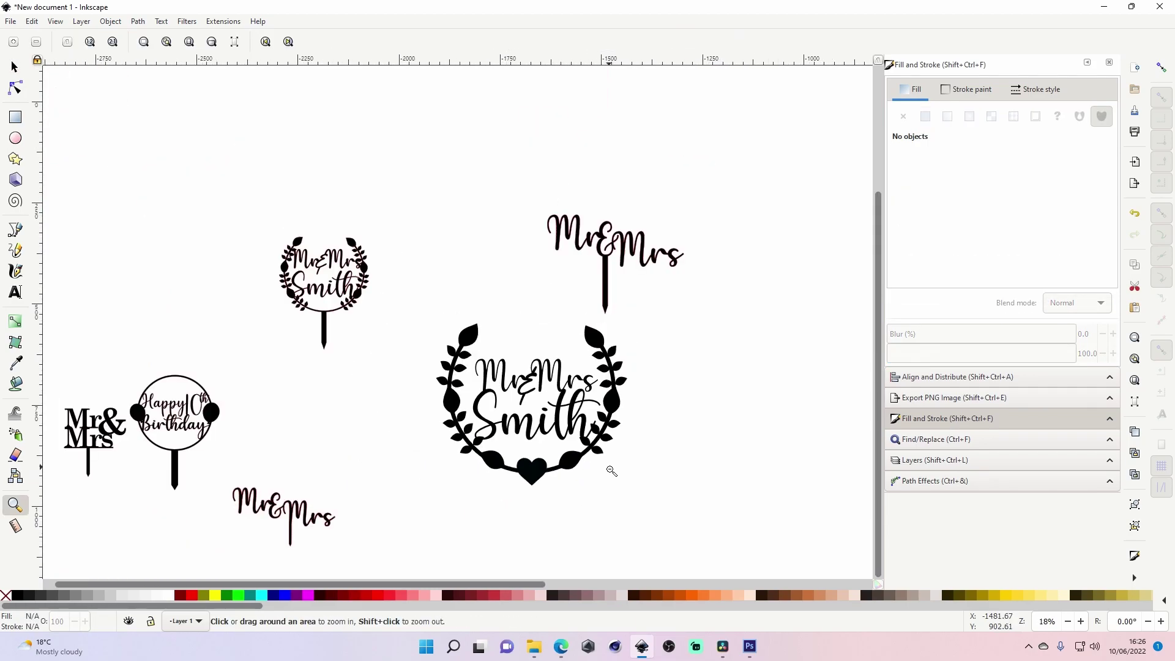
pyautogui.press('s')
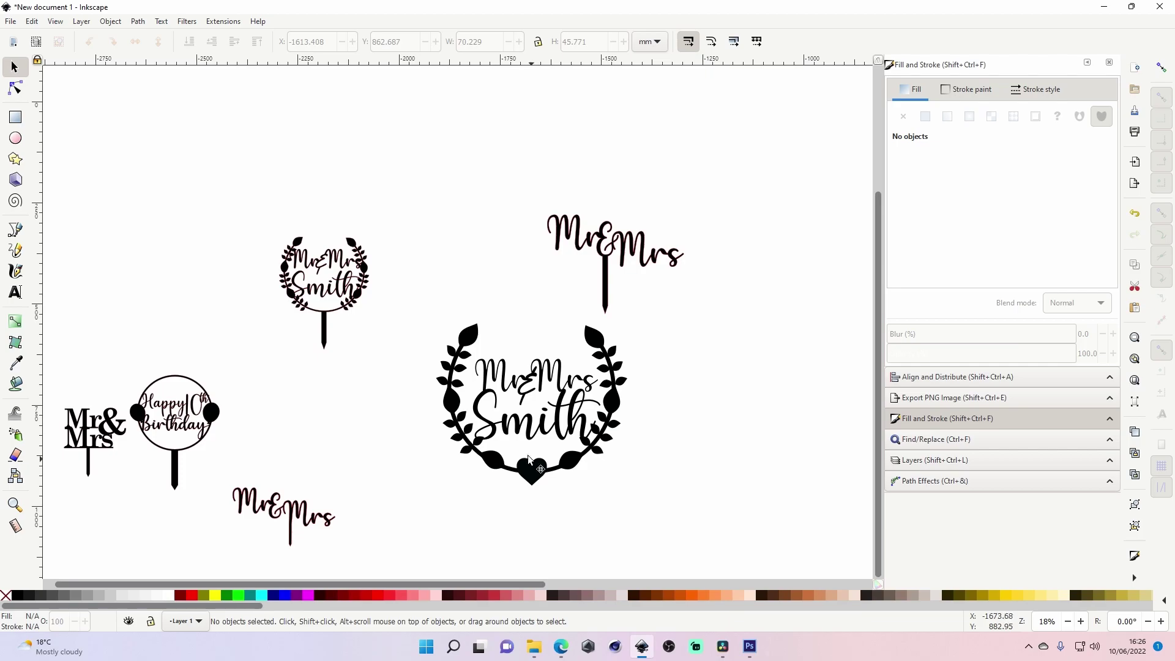
pyautogui.scroll(-2, 494, 451)
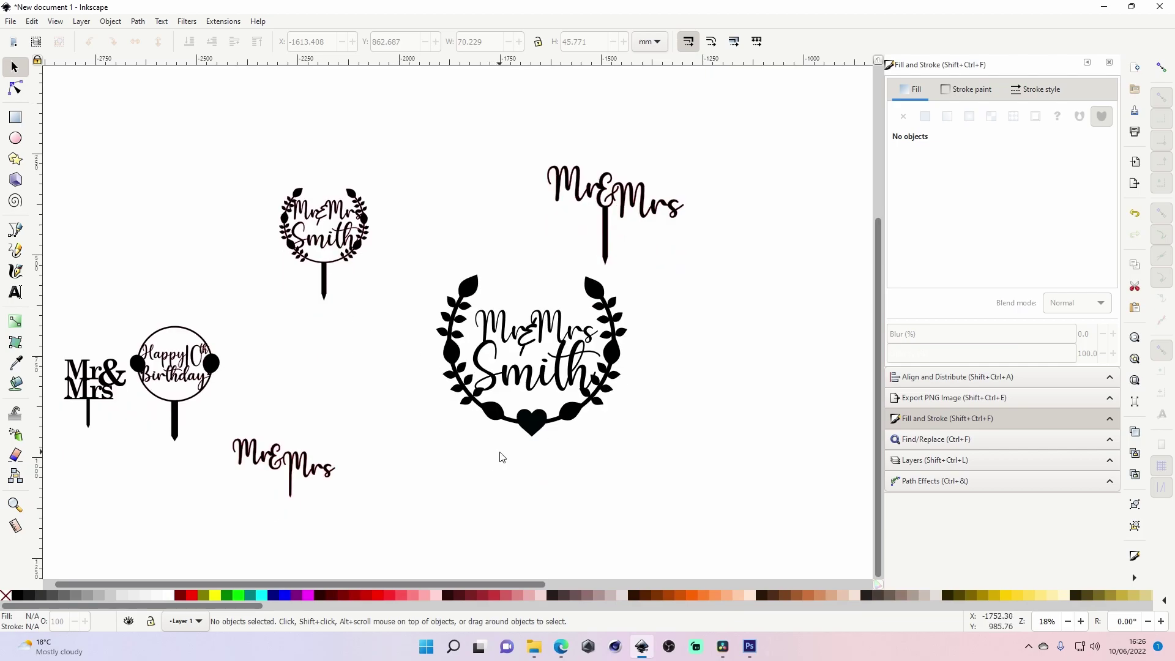
pyautogui.scroll(2, 593, 352)
pyautogui.scroll(-2, 542, 481)
# Try to pull the heart's bottom node far downward, then undo the change.
pyautogui.press('z')
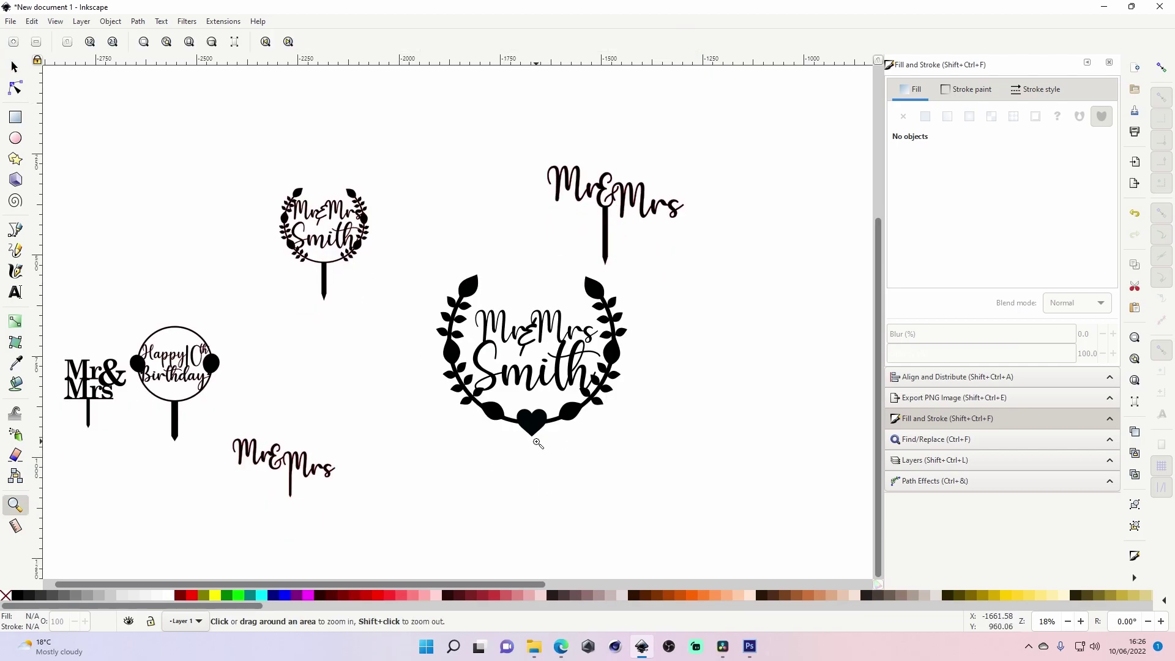
pyautogui.doubleClick(538, 442)
pyautogui.click(17, 92)
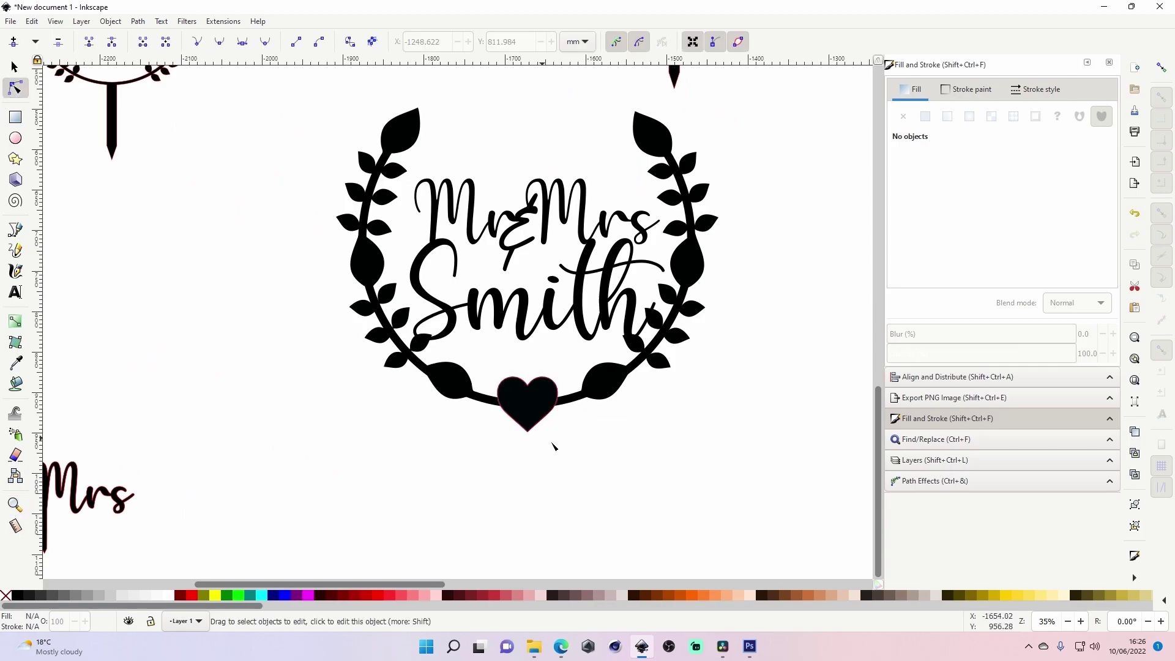
pyautogui.click(544, 425)
pyautogui.click(528, 429)
pyautogui.moveTo(528, 428); pyautogui.dragTo(531, 517)
pyautogui.hotkey('ctrl', 'z')
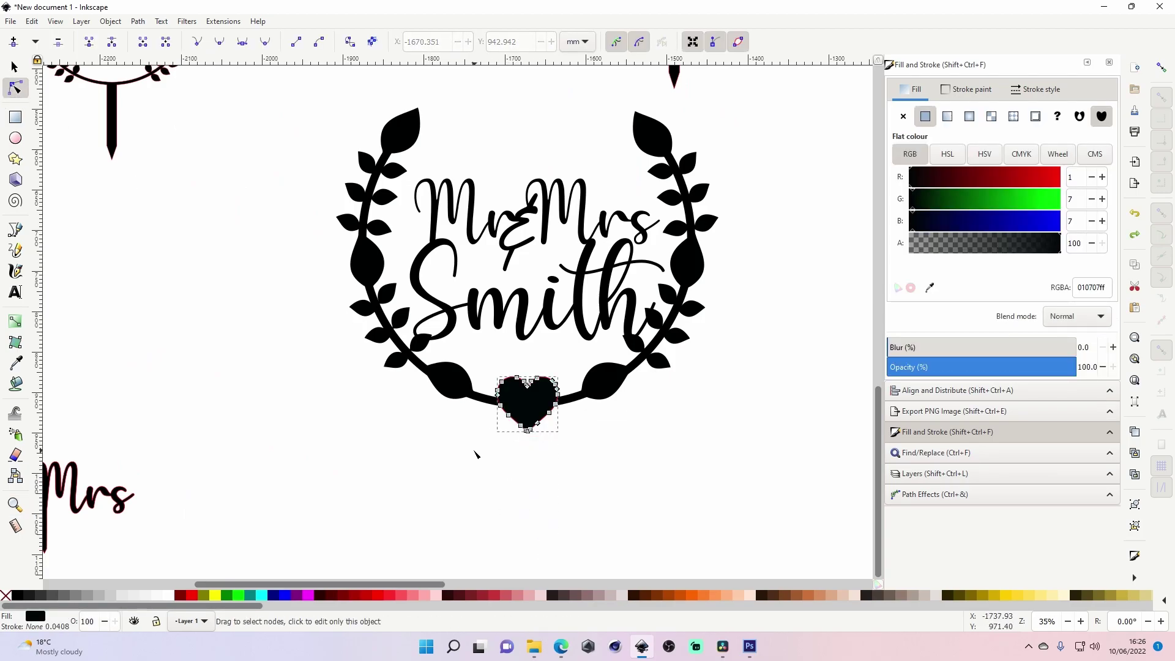
# Draw a stick rectangle about 37 mm wide and 222 mm high extending down from the heart.
pyautogui.press('r')
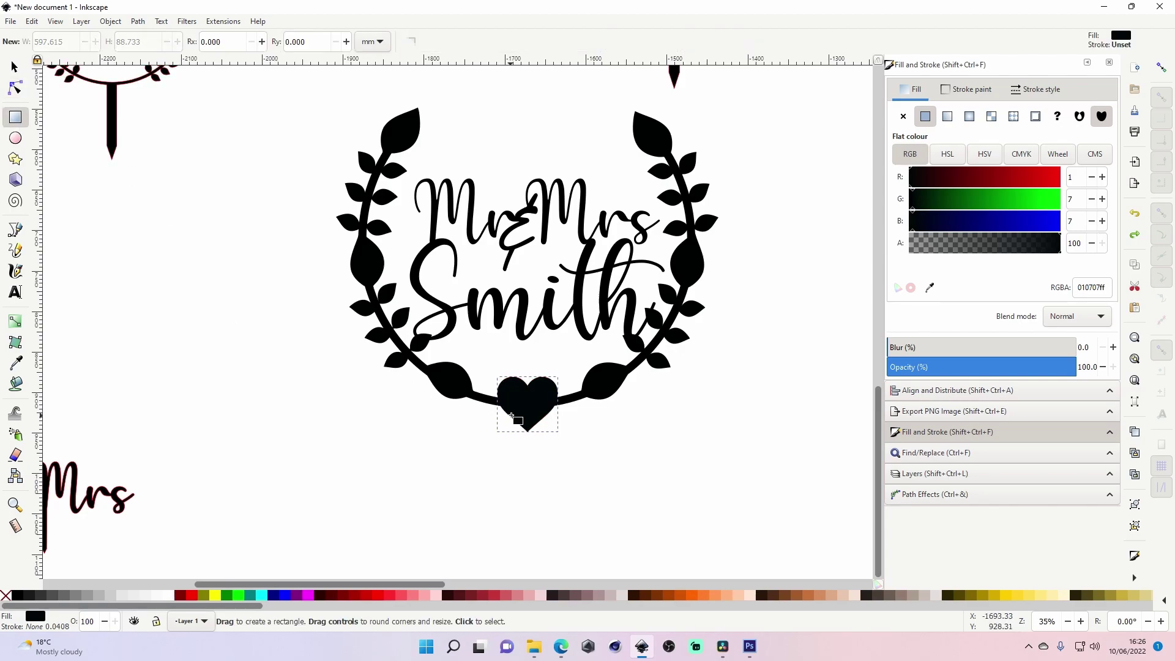
pyautogui.moveTo(512, 417); pyautogui.dragTo(541, 582)
pyautogui.scroll(-3, 559, 522)
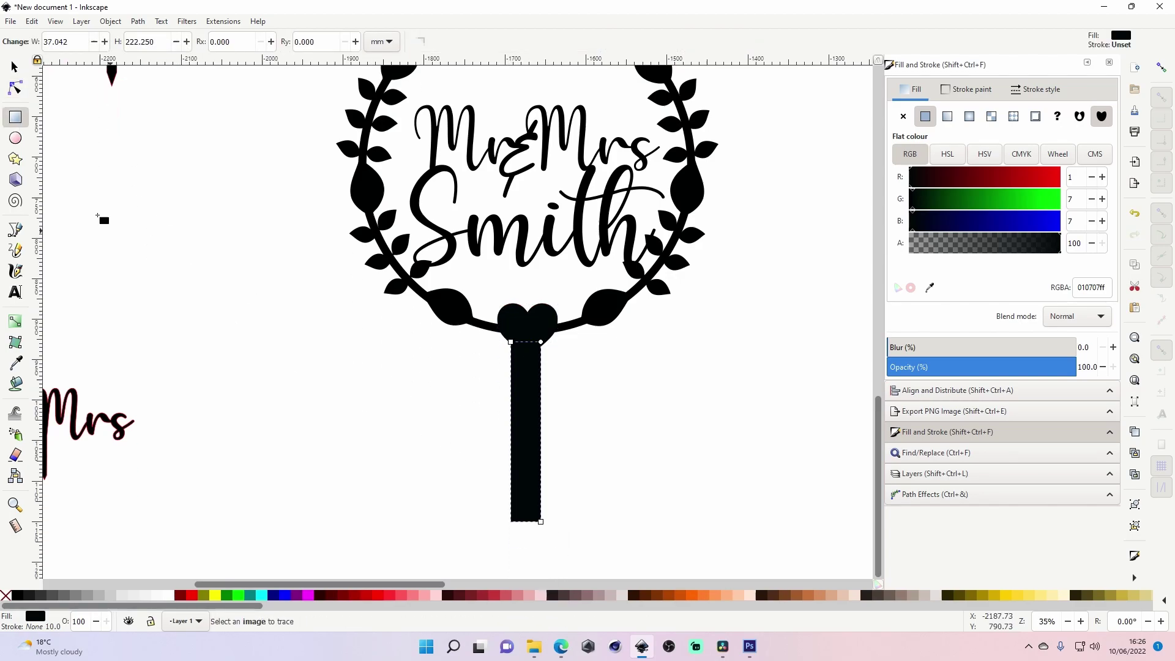
# Convert the stick to a path, insert midpoint nodes on its edges and move the side midpoints down near the bottom.
pyautogui.click(137, 21)
pyautogui.click(153, 35)
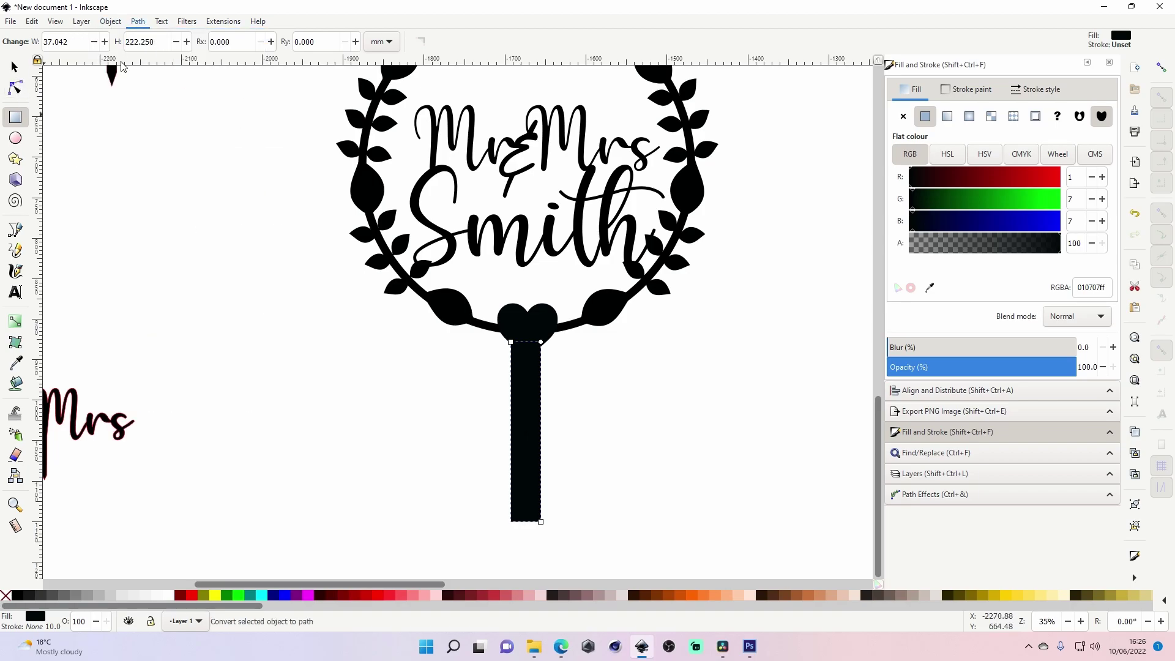
pyautogui.press('n')
pyautogui.moveTo(491, 335); pyautogui.dragTo(585, 559)
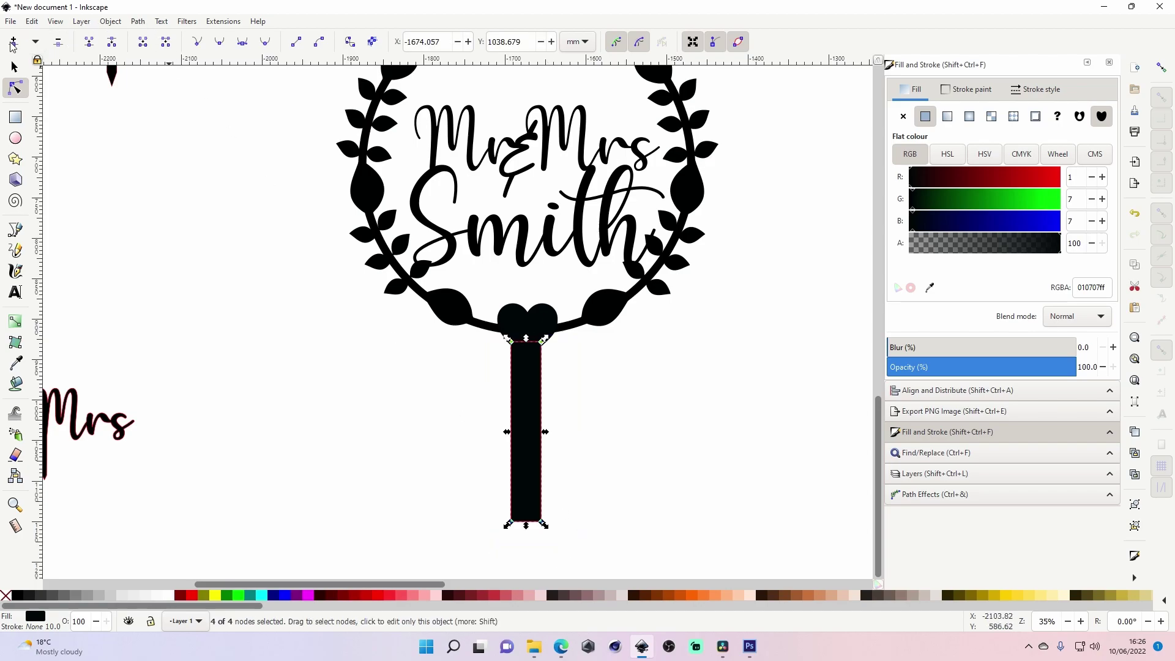
pyautogui.click(12, 44)
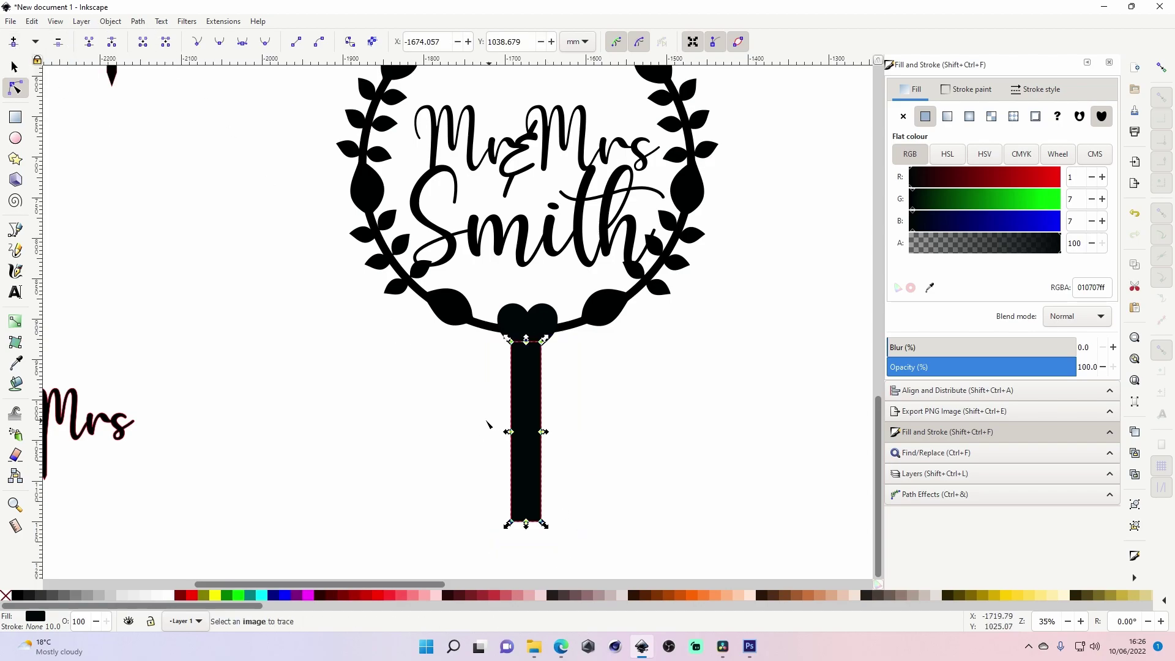
pyautogui.moveTo(484, 422); pyautogui.dragTo(547, 464)
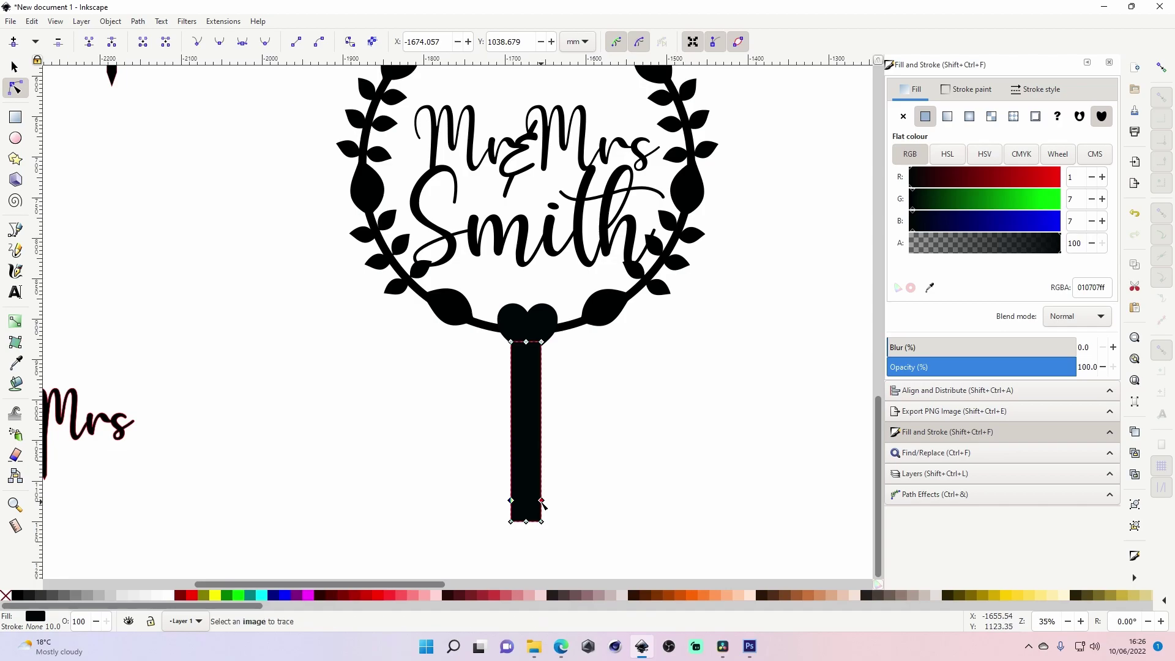
# Join the three bottom nodes of the stick so it ends in a point.
pyautogui.moveTo(498, 518); pyautogui.dragTo(568, 539)
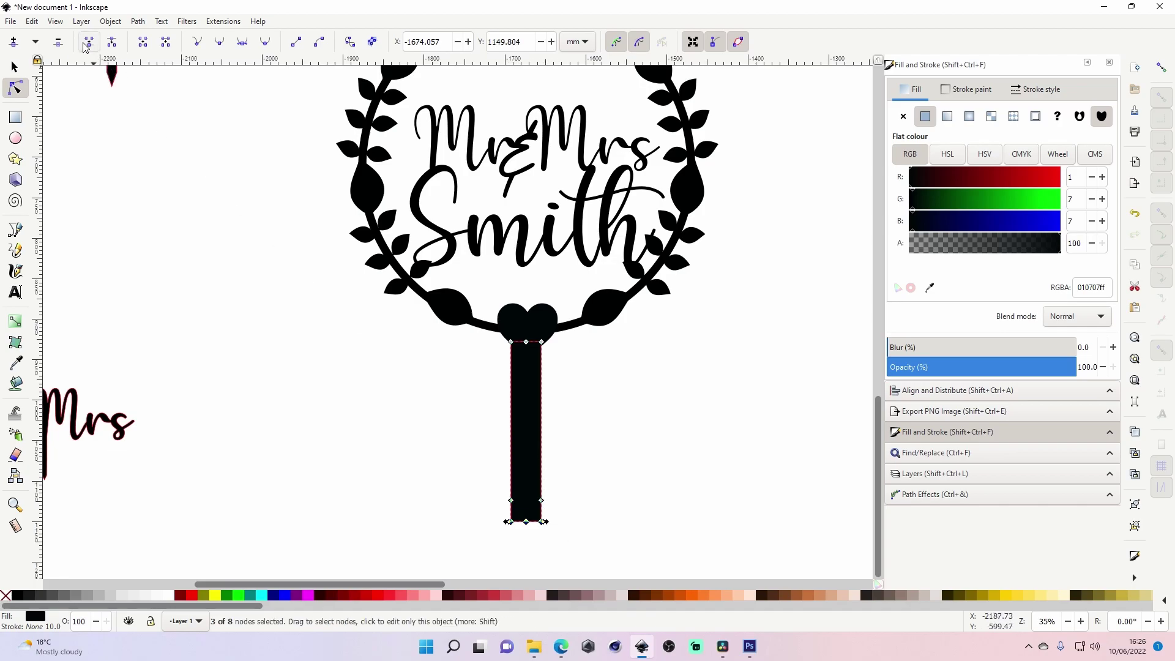
pyautogui.click(86, 43)
pyautogui.click(299, 325)
pyautogui.click(344, 369)
pyautogui.click(12, 66)
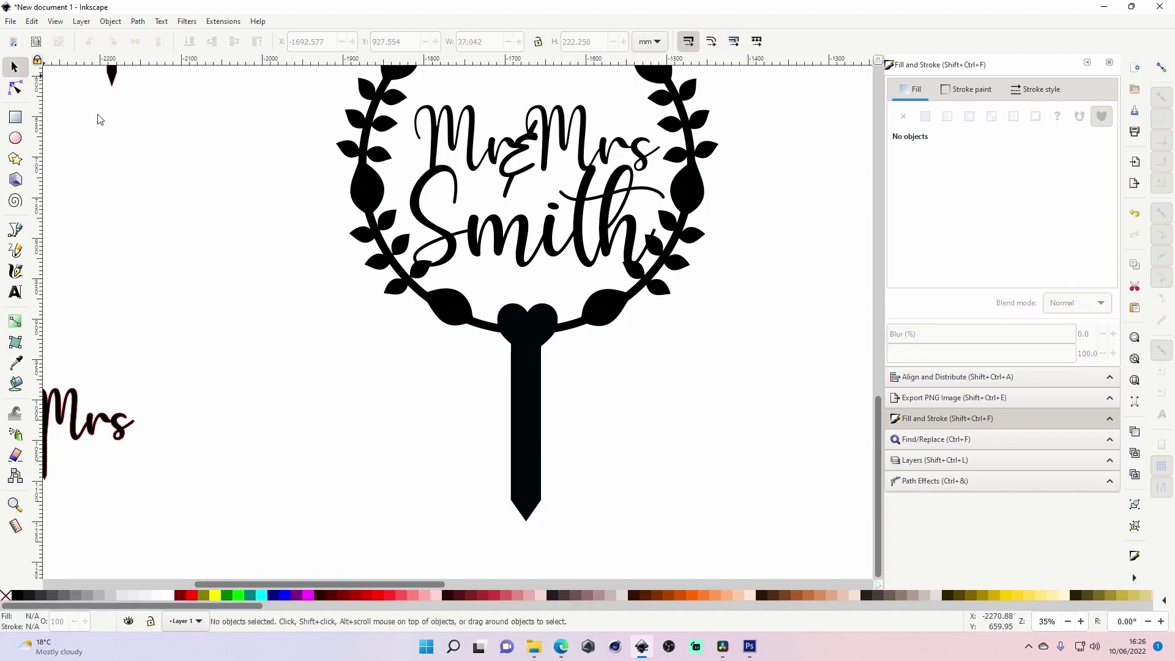
# Narrow the pointed stick to about 20 mm wide, keeping it centred under the heart.
pyautogui.press('z')
pyautogui.keyDown('shift'); pyautogui.click(312, 279); pyautogui.keyUp('shift')
pyautogui.scroll(1, 318, 302)
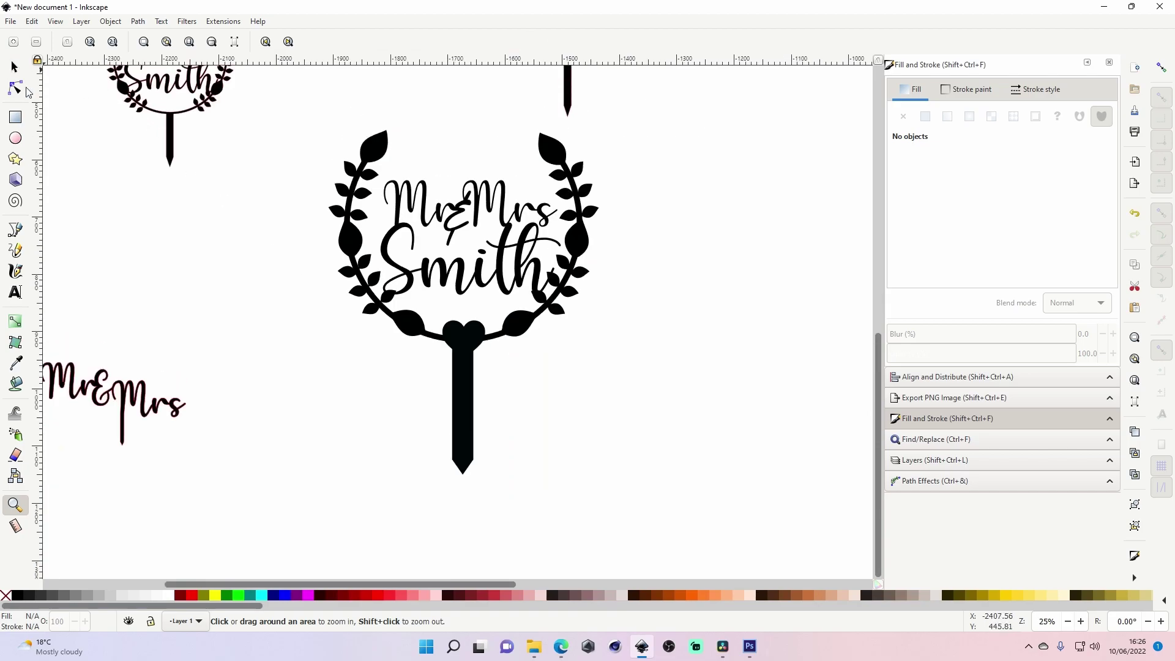
pyautogui.press('s')
pyautogui.click(449, 395)
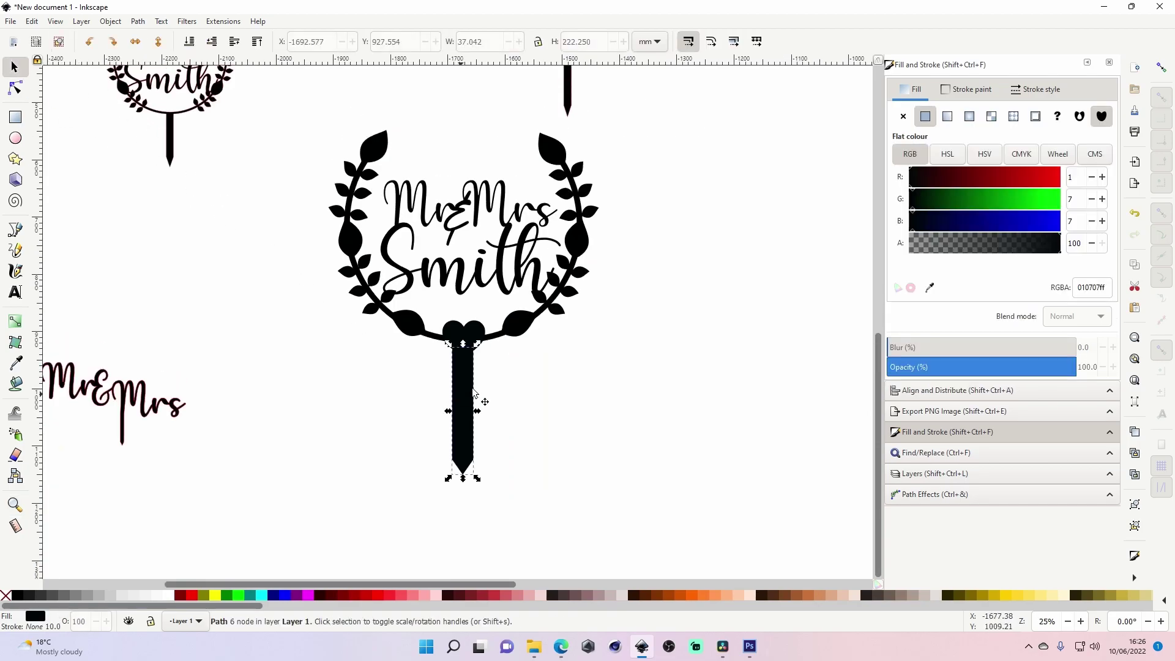
pyautogui.moveTo(476, 412); pyautogui.dragTo(472, 415)
pyautogui.hotkey('ctrl', 'z')
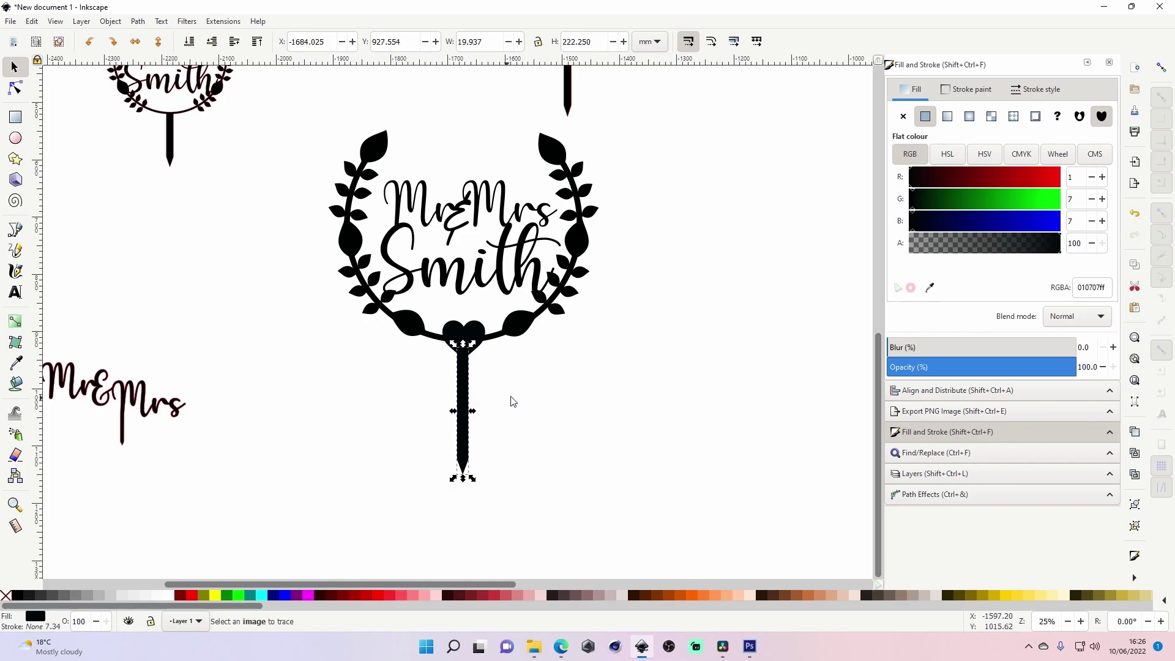
pyautogui.click(512, 399)
# Enlarge the "Mr & Mrs" lettering to about 366 by 133 mm and position it overlapping the leaves on both sides.
pyautogui.moveTo(314, 104); pyautogui.dragTo(618, 513)
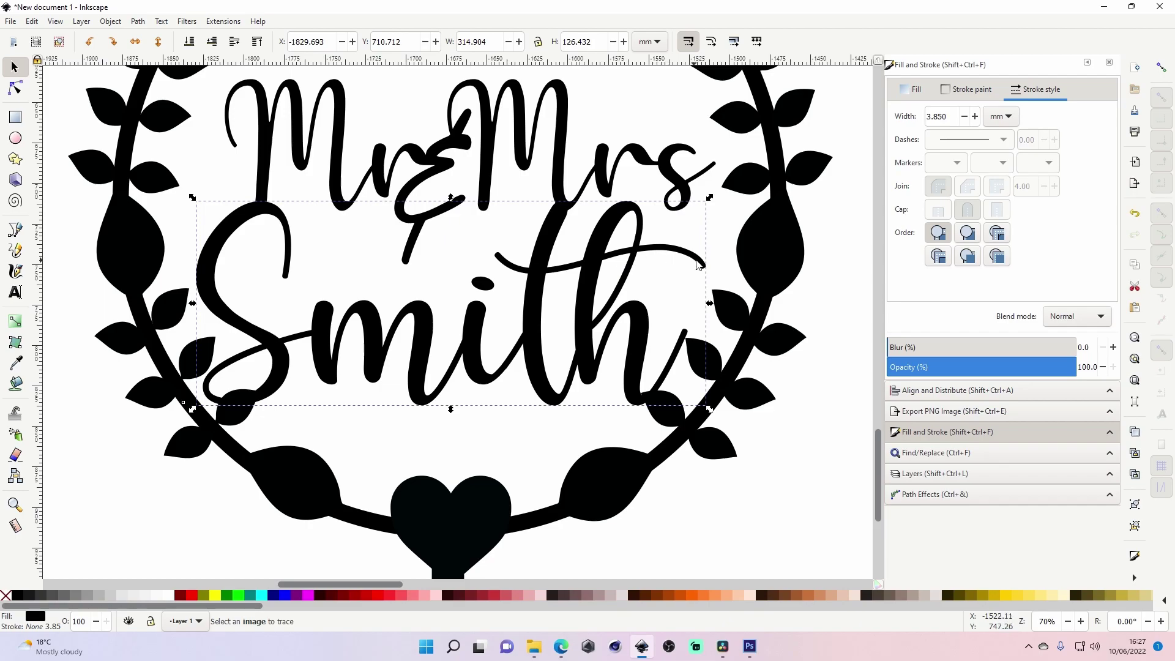
pyautogui.scroll(5, 275, 227)
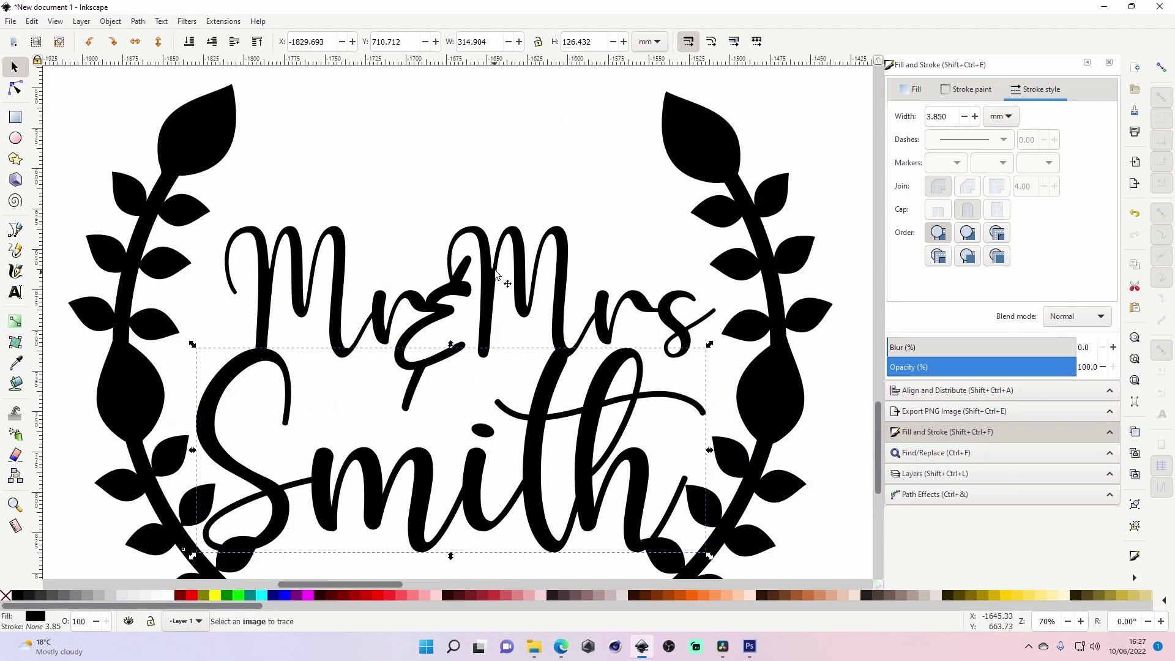
pyautogui.moveTo(642, 305); pyautogui.dragTo(628, 291)
pyautogui.moveTo(707, 211); pyautogui.dragTo(759, 195)
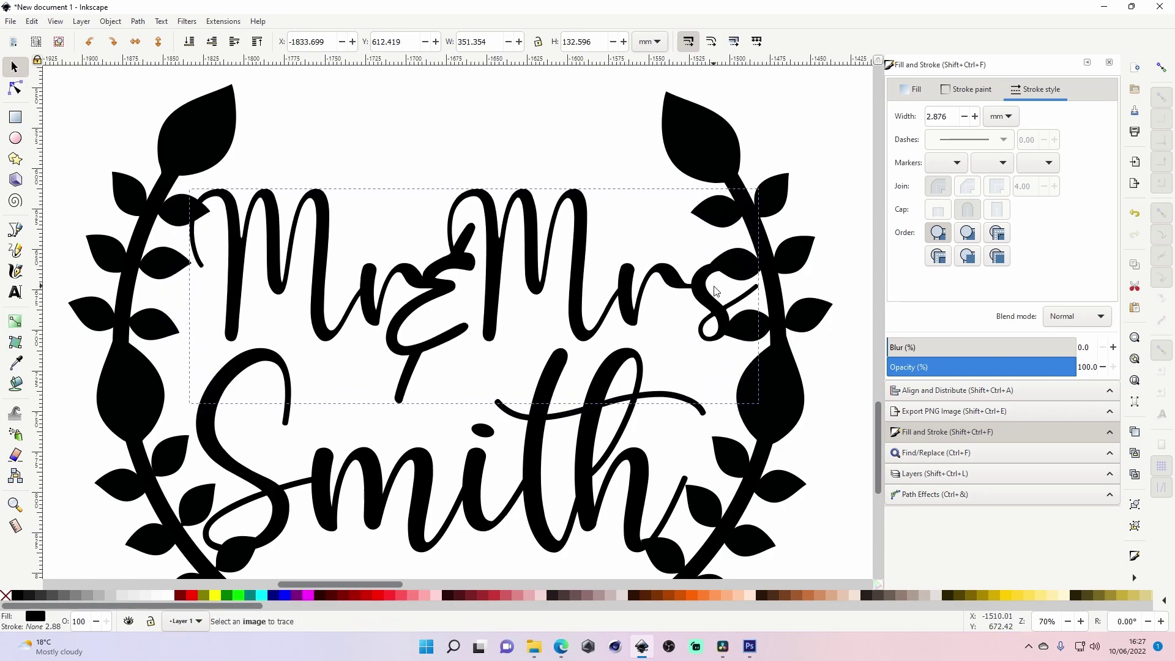
pyautogui.moveTo(715, 292); pyautogui.dragTo(700, 290)
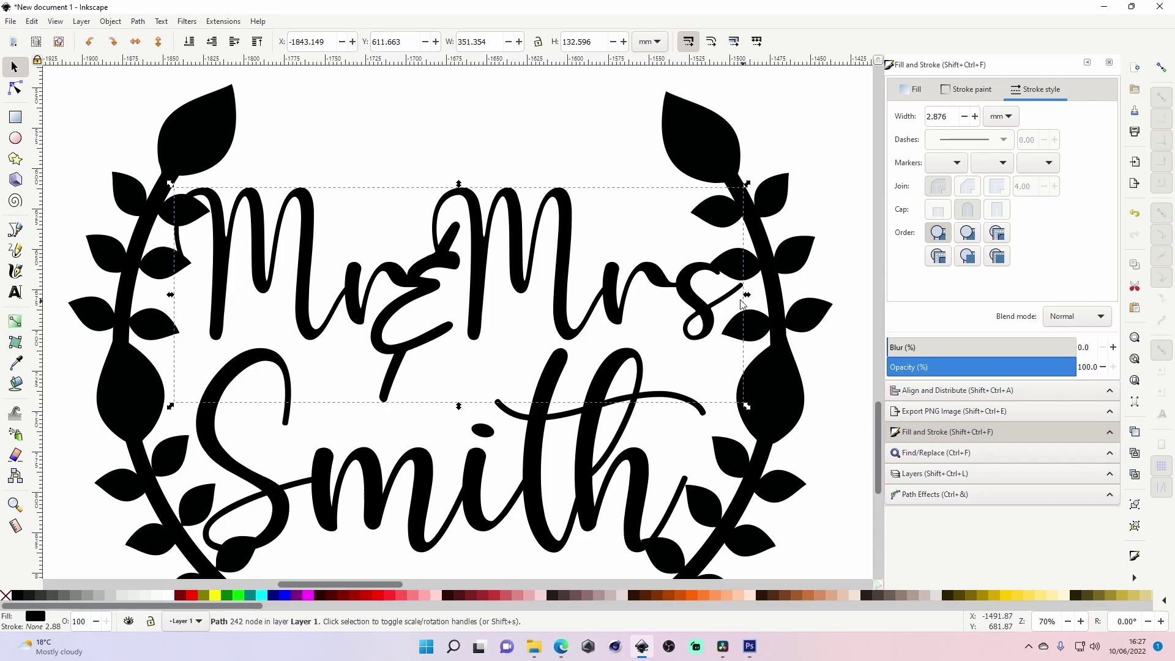
pyautogui.moveTo(750, 300); pyautogui.dragTo(764, 300)
pyautogui.moveTo(164, 298); pyautogui.dragTo(161, 301)
pyautogui.moveTo(264, 236); pyautogui.dragTo(264, 244)
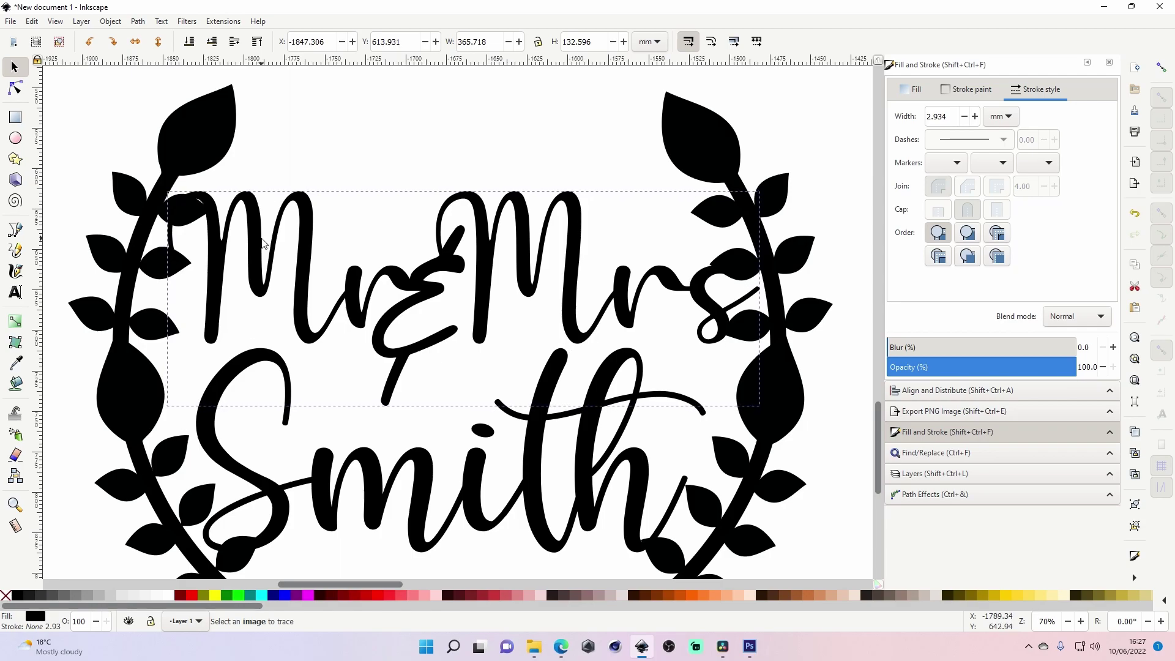
# Stretch the surname lettering to about 350 by 136 mm so it overlaps the ring's lower leaves.
pyautogui.scroll(-6, 311, 332)
pyautogui.moveTo(421, 349)
pyautogui.mouseDown()
pyautogui.moveTo(424, 363)
pyautogui.moveTo(407, 340)
pyautogui.mouseUp()
pyautogui.moveTo(696, 285); pyautogui.dragTo(754, 281)
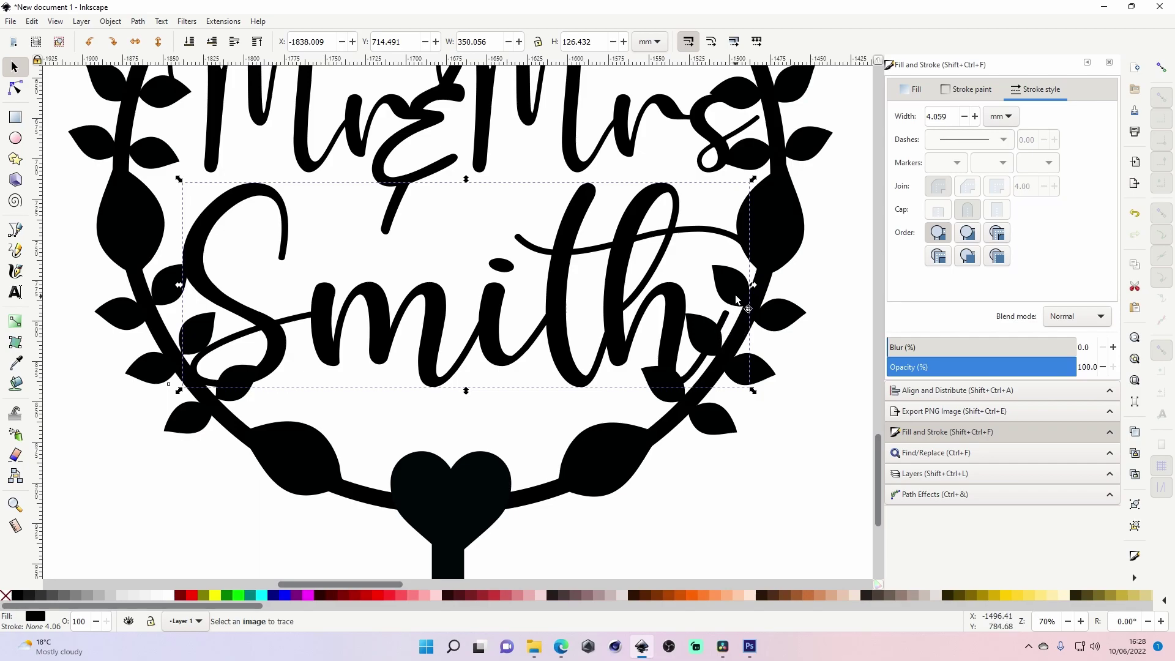
pyautogui.moveTo(468, 390); pyautogui.dragTo(474, 412)
# Select the whole ring topper, including lettering, leaves, heart and stick, and merge it with Union.
pyautogui.press('z')
pyautogui.scroll(-3, 481, 445)
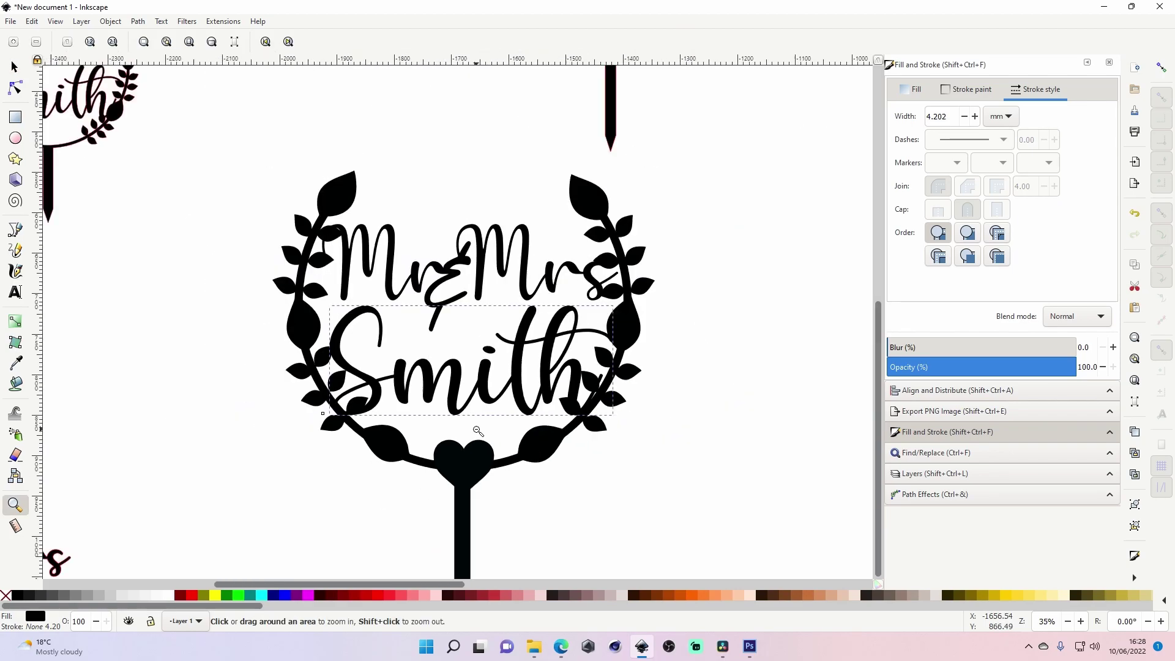
pyautogui.click(20, 68)
pyautogui.click(288, 356)
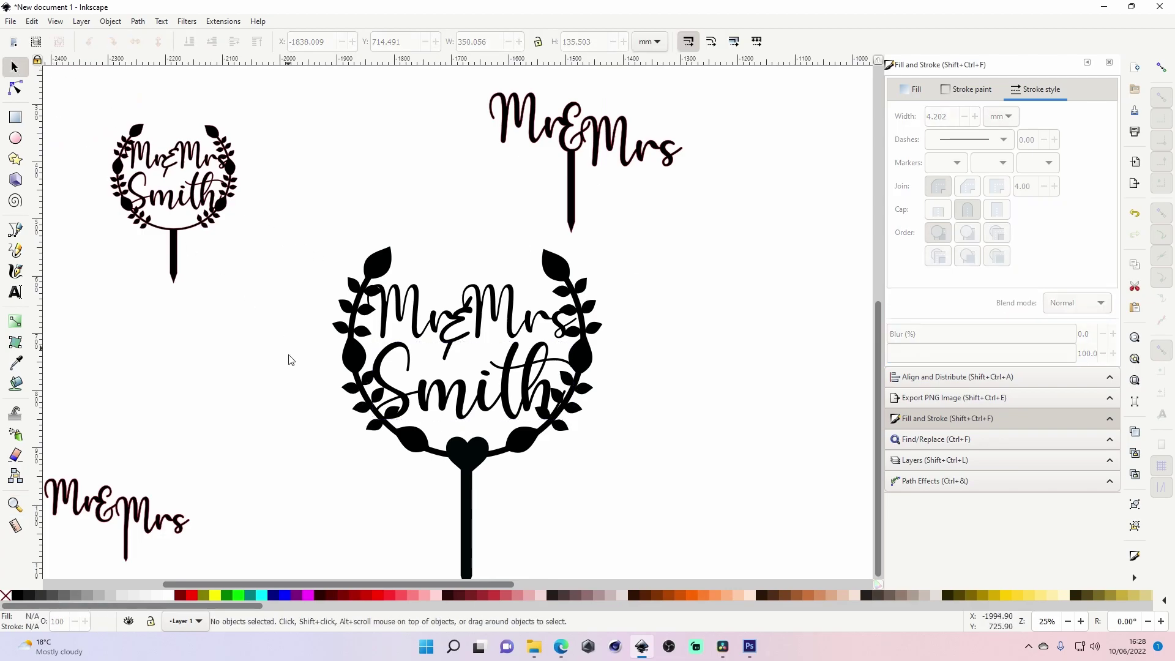
pyautogui.scroll(-1, 293, 362)
pyautogui.moveTo(303, 219); pyautogui.dragTo(627, 579)
pyautogui.click(138, 21)
pyautogui.click(159, 169)
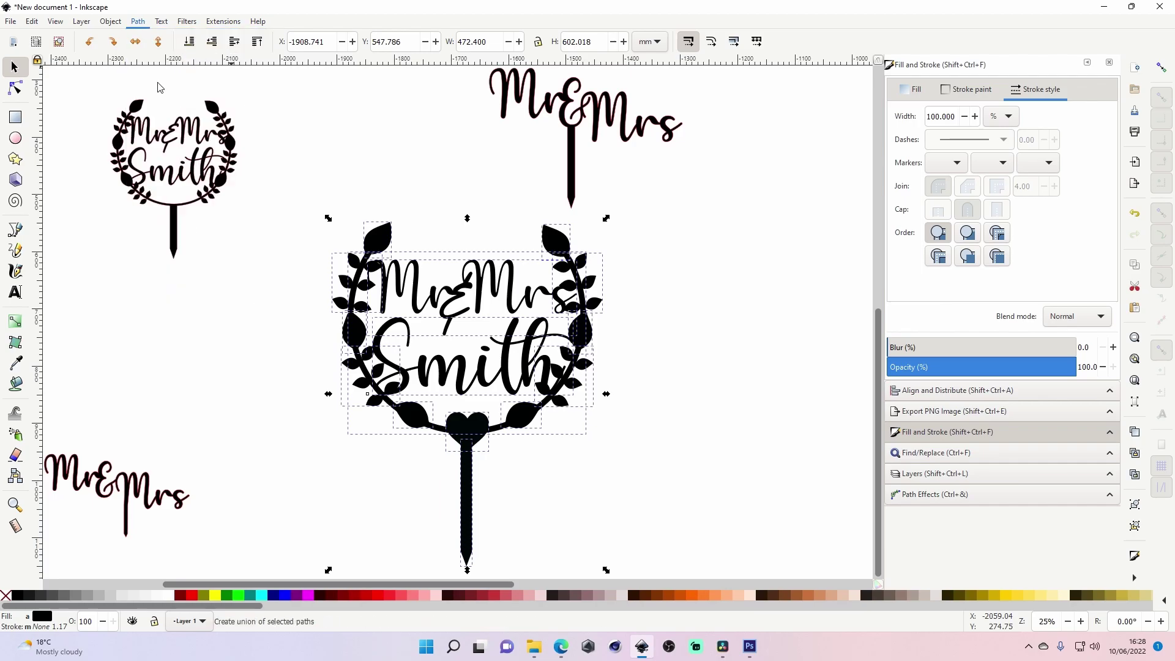
# Give the merged topper a flat red stroke with a width of 0.7 mm.
pyautogui.click(950, 95)
pyautogui.click(925, 116)
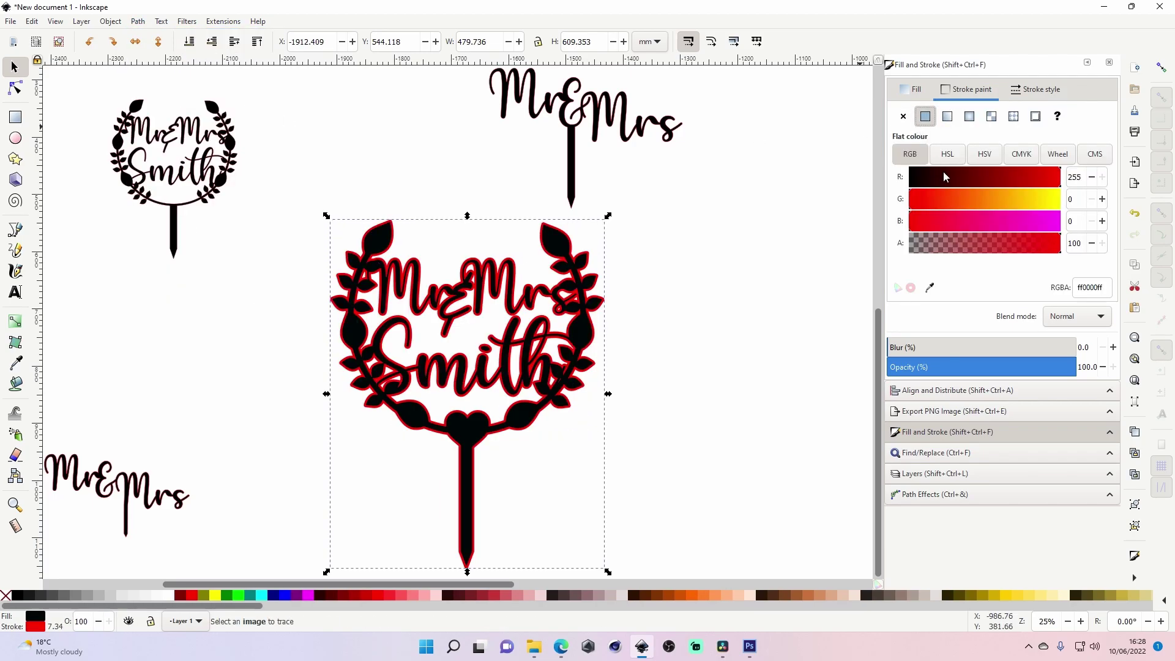
pyautogui.click(1039, 90)
pyautogui.doubleClick(953, 116)
pyautogui.write('0')
pyautogui.press('Return')
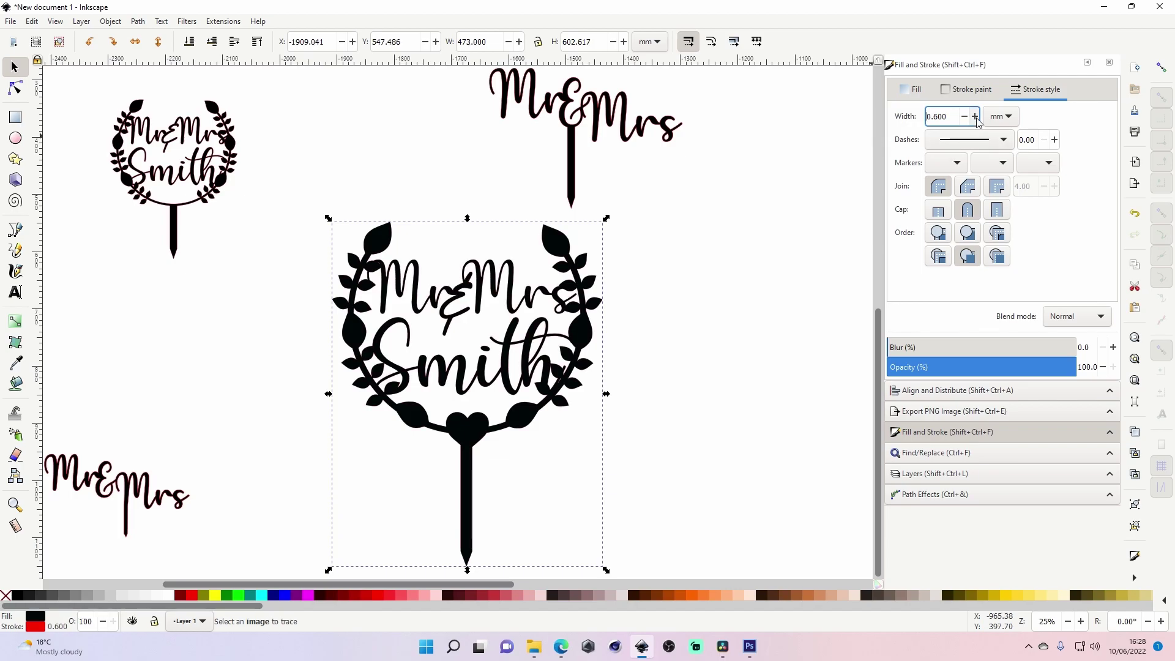
pyautogui.click(602, 430)
# Delete the nodes of the thin tail tip of the surname's last letter that sticks out above the ring's lower leaf.
pyautogui.press('n')
pyautogui.keyDown('ctrl'); pyautogui.scroll(5, 565, 382); pyautogui.keyUp('ctrl')
pyautogui.click(575, 313)
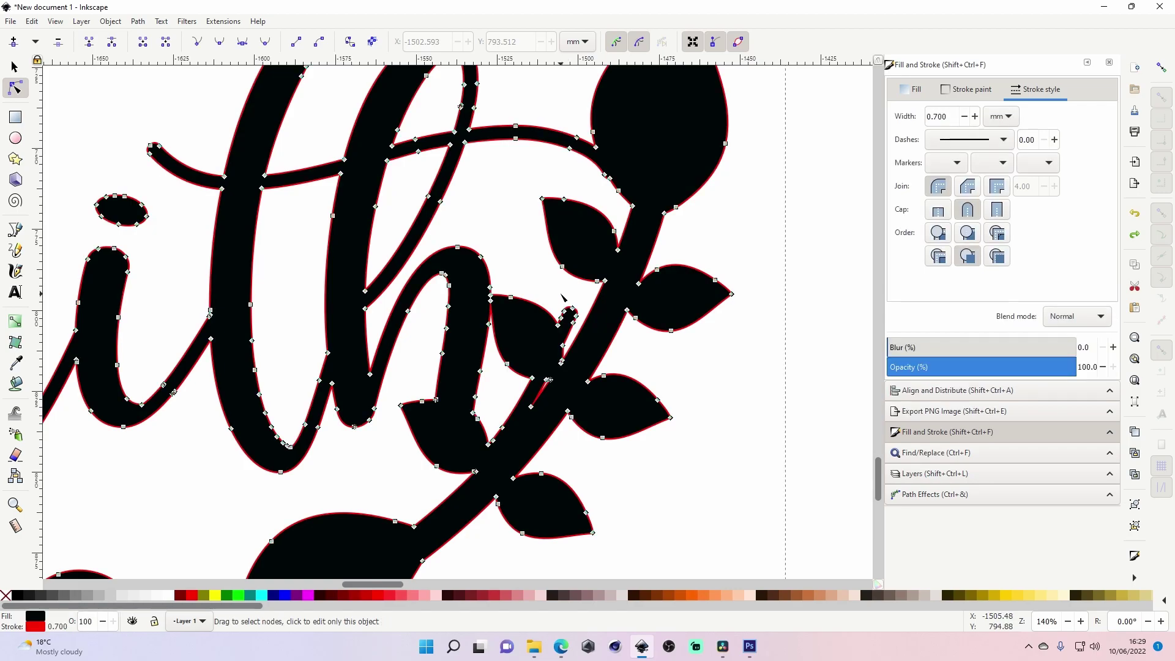
pyautogui.moveTo(576, 320); pyautogui.dragTo(571, 354)
pyautogui.press('Delete')
pyautogui.click(92, 44)
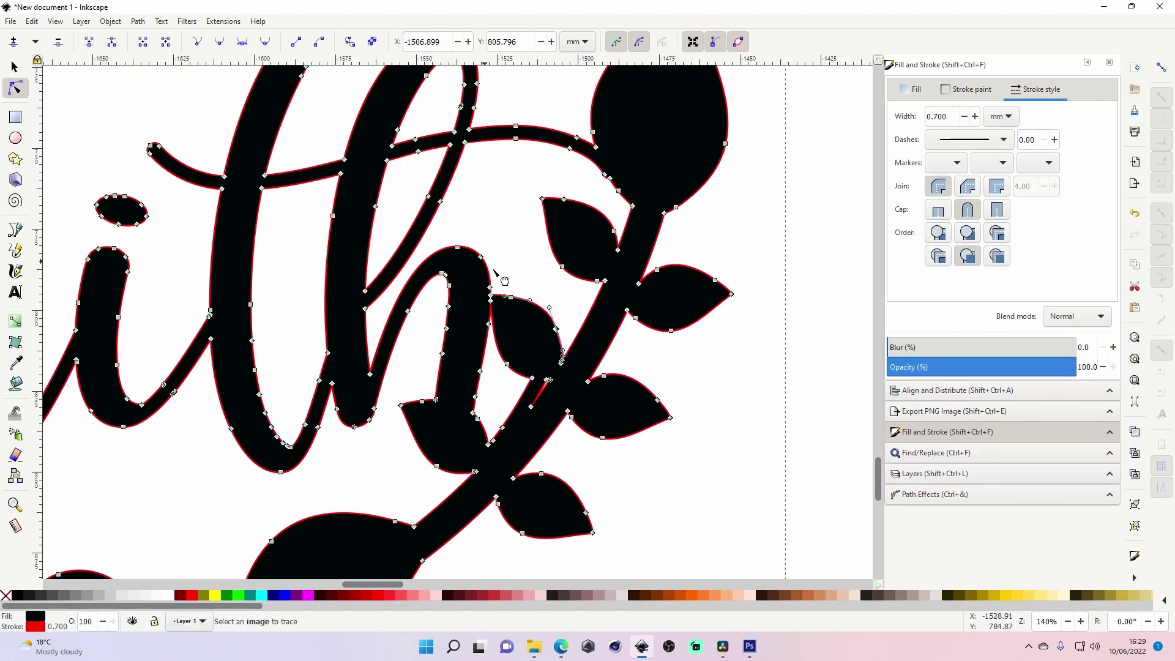
pyautogui.click(722, 394)
pyautogui.click(568, 376)
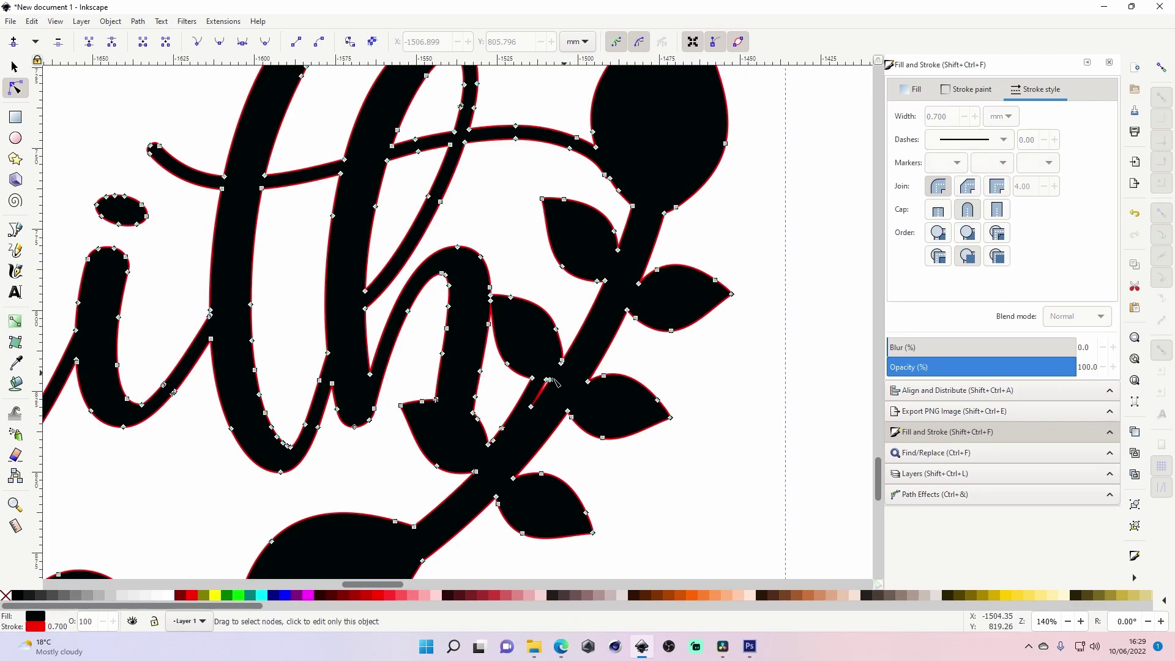
# Smooth the join between the surname's "h" and the adjacent leaf by moving the notch node down and deleting the corner node above it.
pyautogui.click(750, 496)
pyautogui.press('z')
pyautogui.keyDown('shift'); pyautogui.click(753, 491); pyautogui.keyUp('shift')
pyautogui.keyDown('shift'); pyautogui.click(754, 491); pyautogui.keyUp('shift')
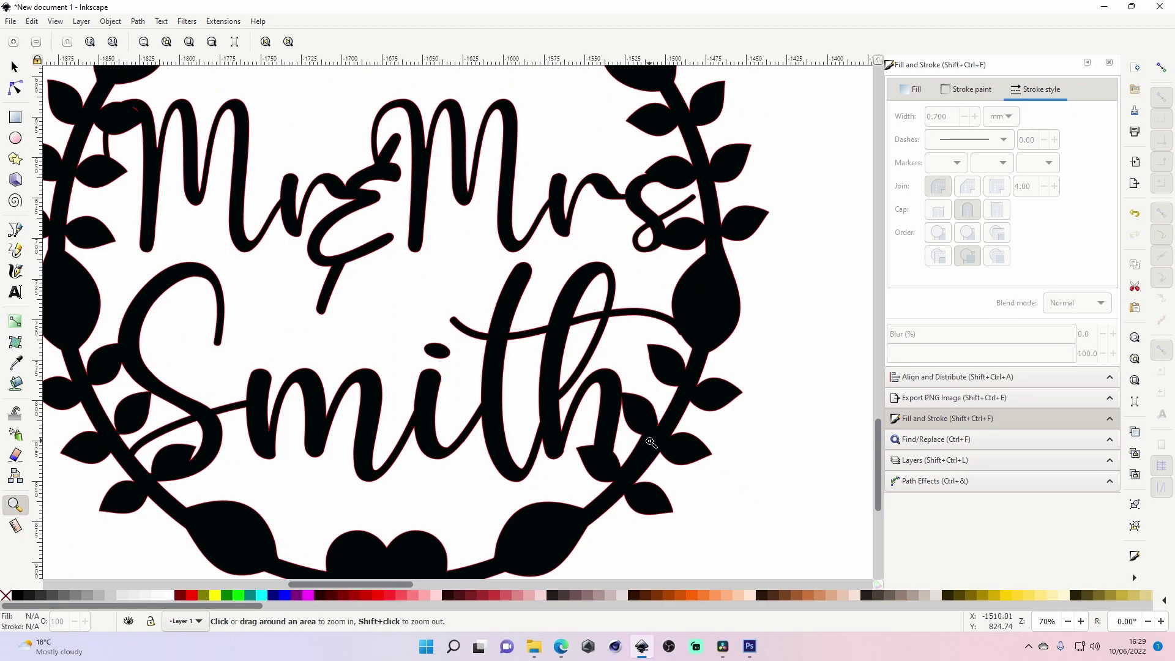
pyautogui.keyDown('shift'); pyautogui.click(726, 470); pyautogui.keyUp('shift')
pyautogui.click(650, 428)
pyautogui.click(650, 428)
pyautogui.click(650, 428)
pyautogui.click(650, 428)
pyautogui.click(650, 427)
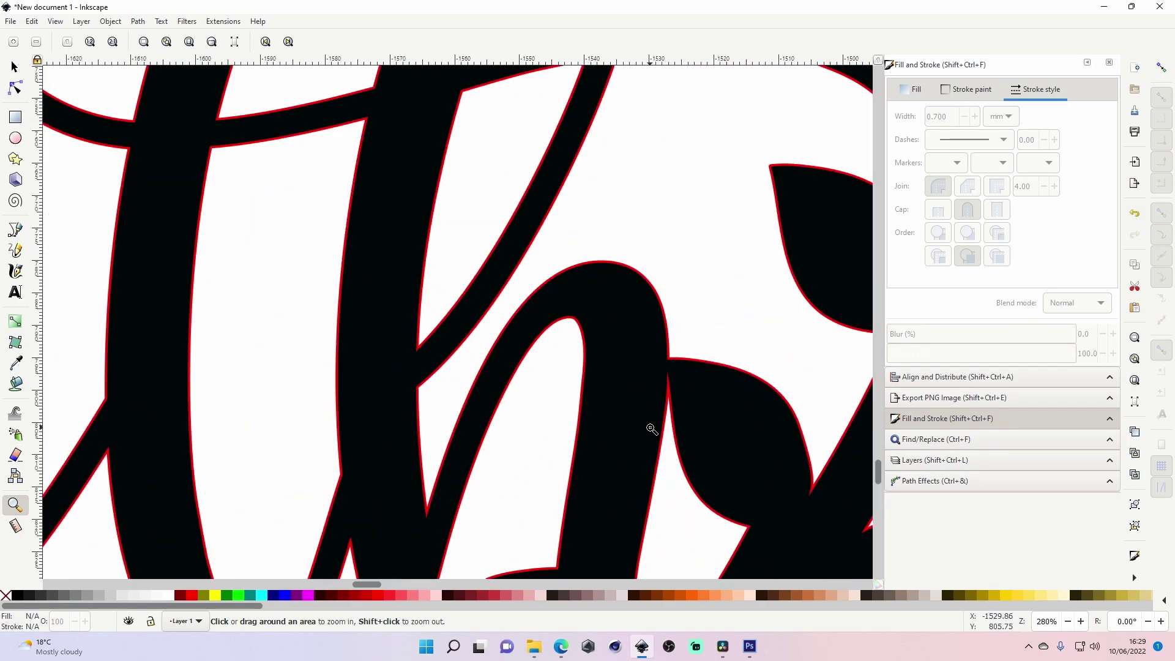
pyautogui.click(16, 89)
pyautogui.click(670, 395)
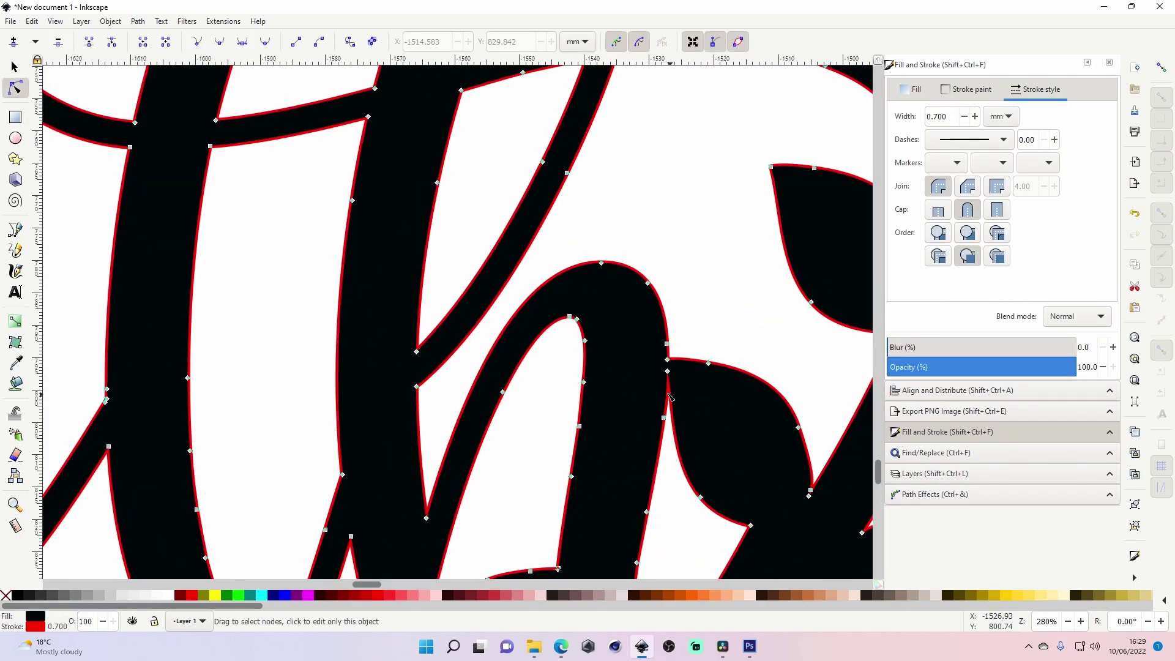
pyautogui.moveTo(667, 371); pyautogui.dragTo(668, 389)
pyautogui.click(667, 359)
pyautogui.press('Delete')
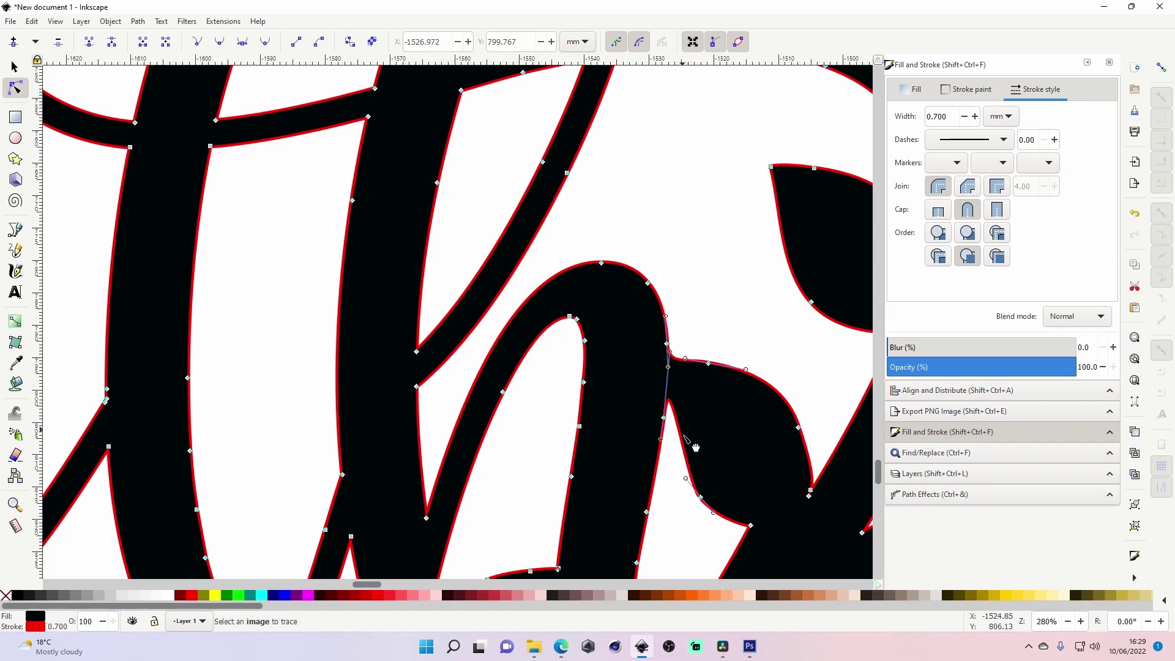
pyautogui.click(704, 333)
# Select the nodes of the surname's "i" dot, enlarge it and move it down to overlap the top of the letter's stem.
pyautogui.press('z')
pyautogui.keyDown('shift'); pyautogui.click(704, 332); pyautogui.keyUp('shift')
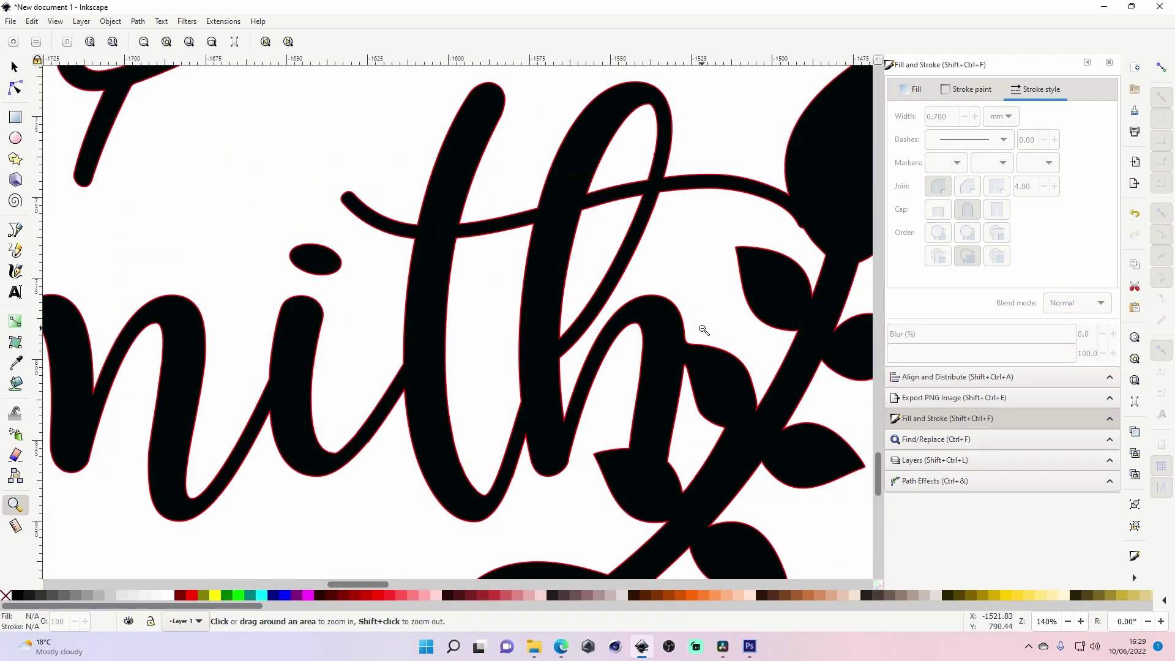
pyautogui.moveTo(390, 583)
pyautogui.mouseDown()
pyautogui.moveTo(350, 581)
pyautogui.moveTo(362, 579)
pyautogui.mouseUp()
pyautogui.press('n')
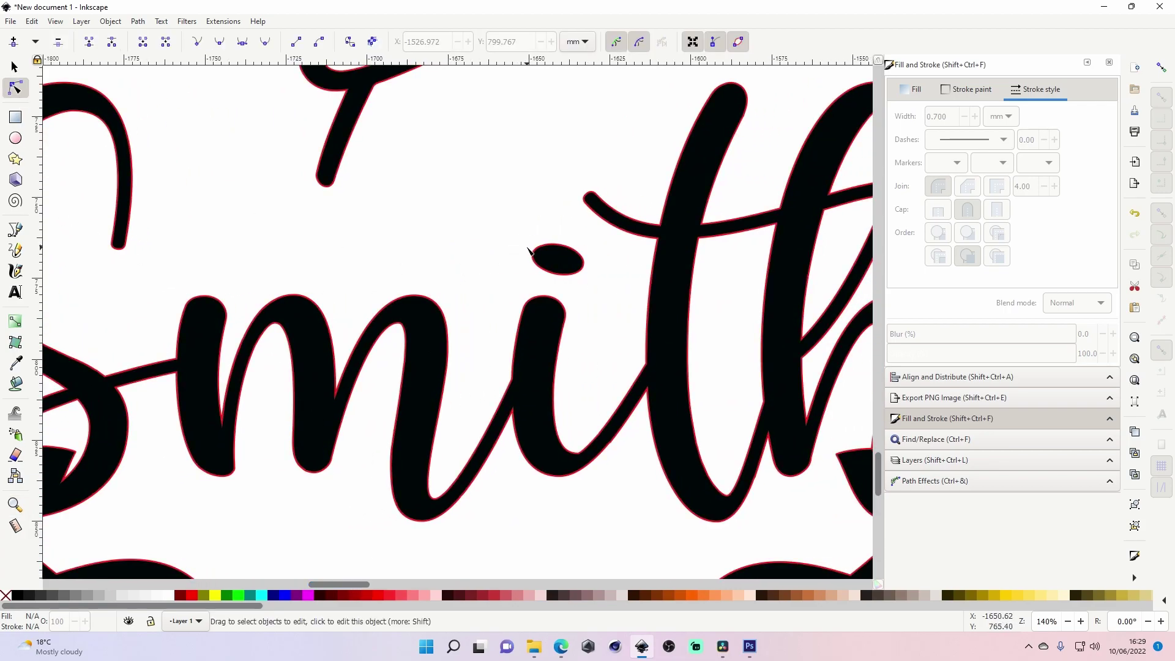
pyautogui.click(544, 260)
pyautogui.moveTo(523, 237); pyautogui.dragTo(596, 285)
pyautogui.moveTo(607, 233); pyautogui.dragTo(614, 229)
pyautogui.hotkey('shift', 'Down')
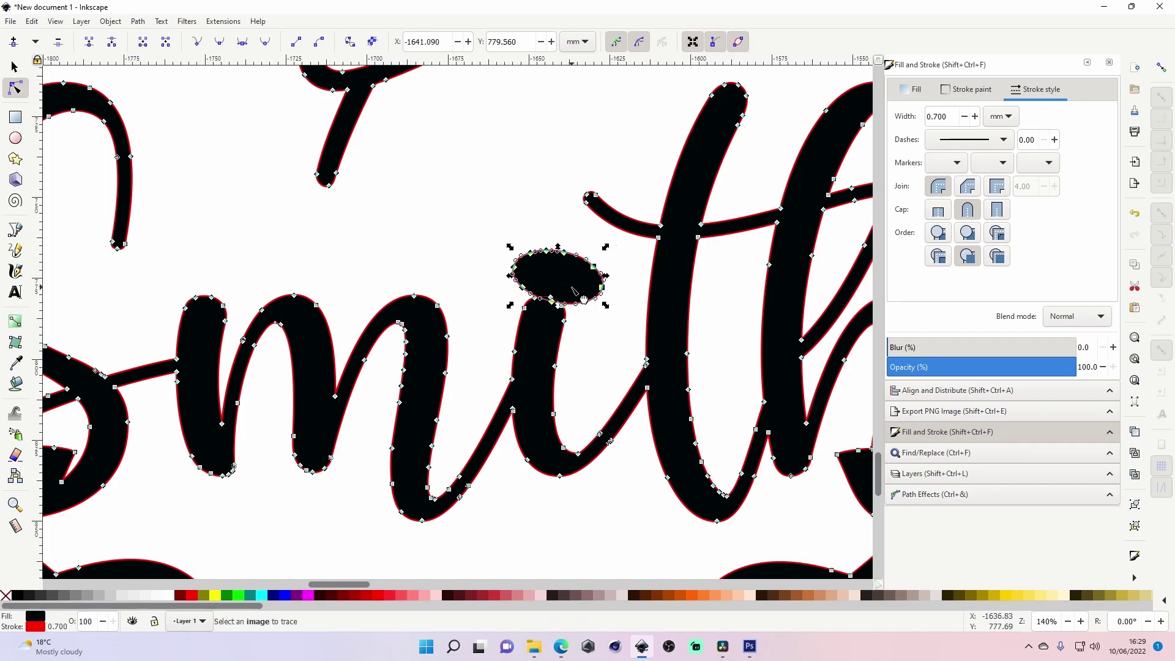
pyautogui.hotkey('shift', 'Down')
pyautogui.hotkey('shift', 'Up')
pyautogui.press('Left')
pyautogui.press('Up')
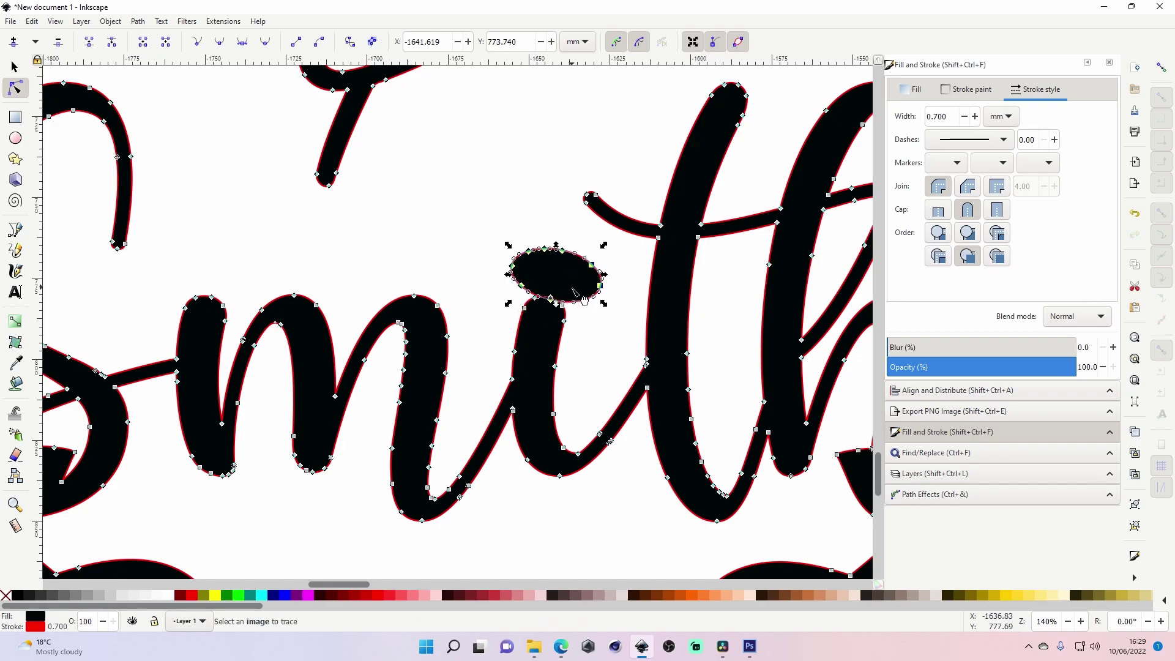
# Merge the "i" dot into the topper with Union and remove nodes around the join between dot and stem.
pyautogui.press('z')
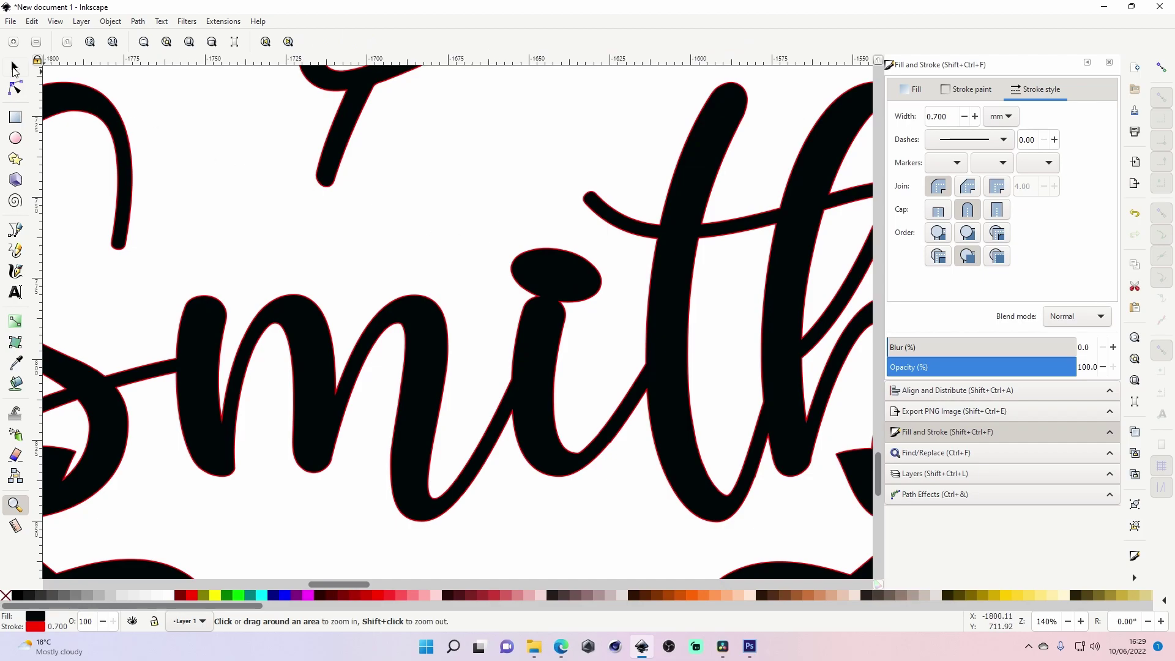
pyautogui.press('s')
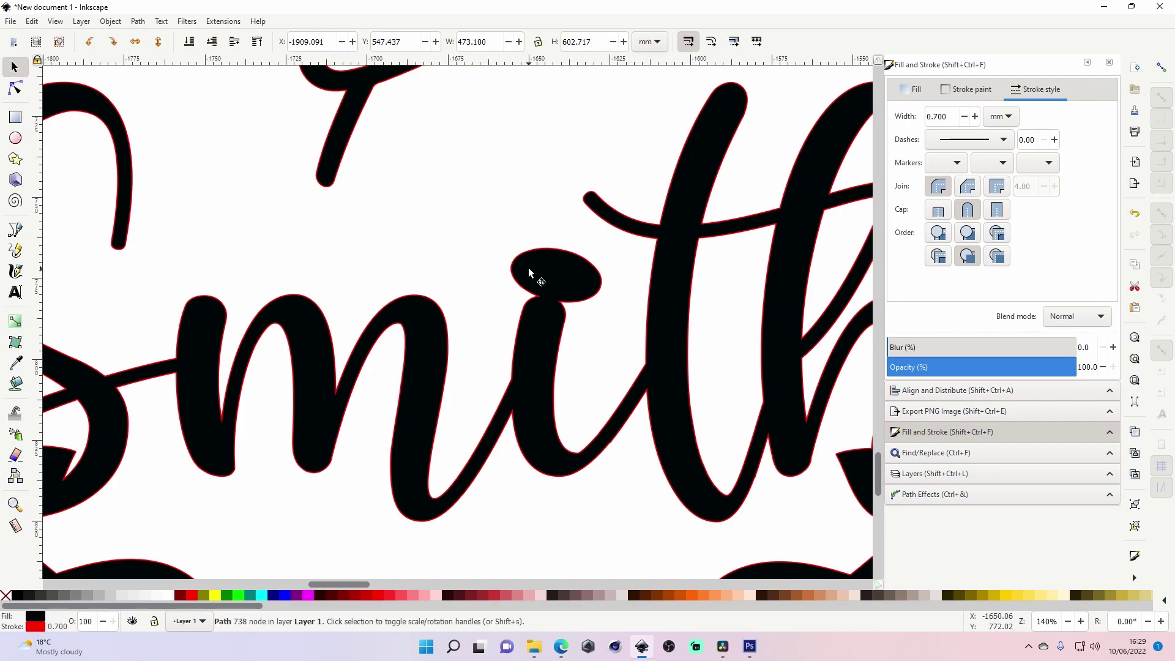
pyautogui.click(141, 22)
pyautogui.click(162, 82)
pyautogui.press('z')
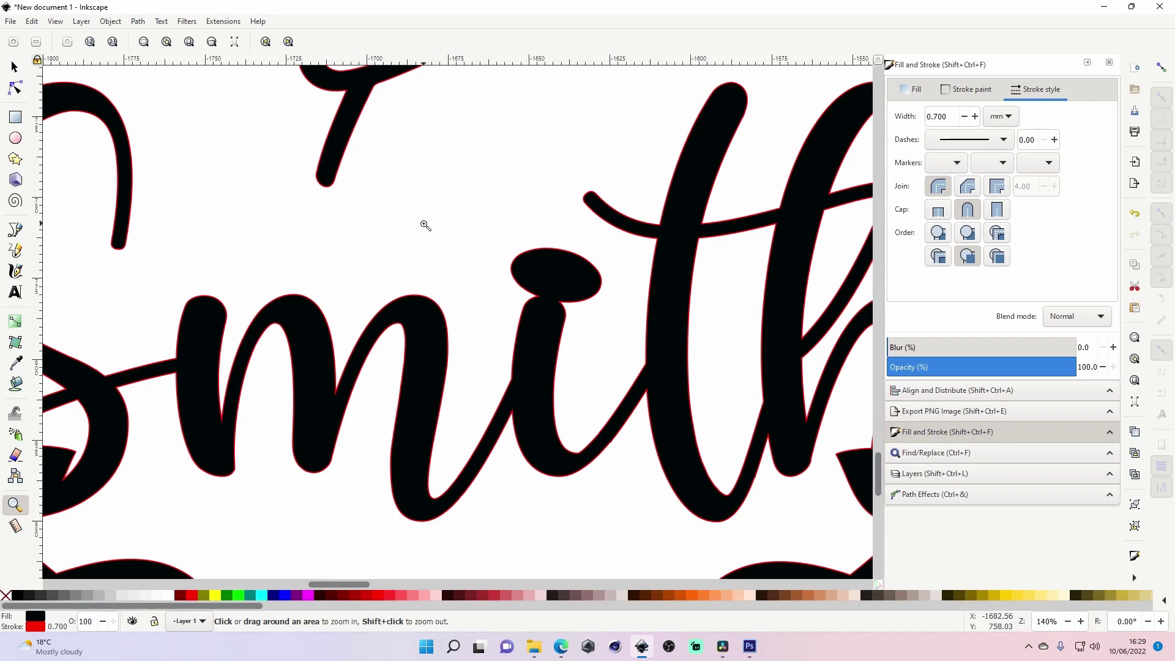
pyautogui.keyDown('shift'); pyautogui.click(424, 224); pyautogui.keyUp('shift')
pyautogui.keyDown('shift'); pyautogui.click(424, 225); pyautogui.keyUp('shift')
pyautogui.keyDown('shift'); pyautogui.click(424, 224); pyautogui.keyUp('shift')
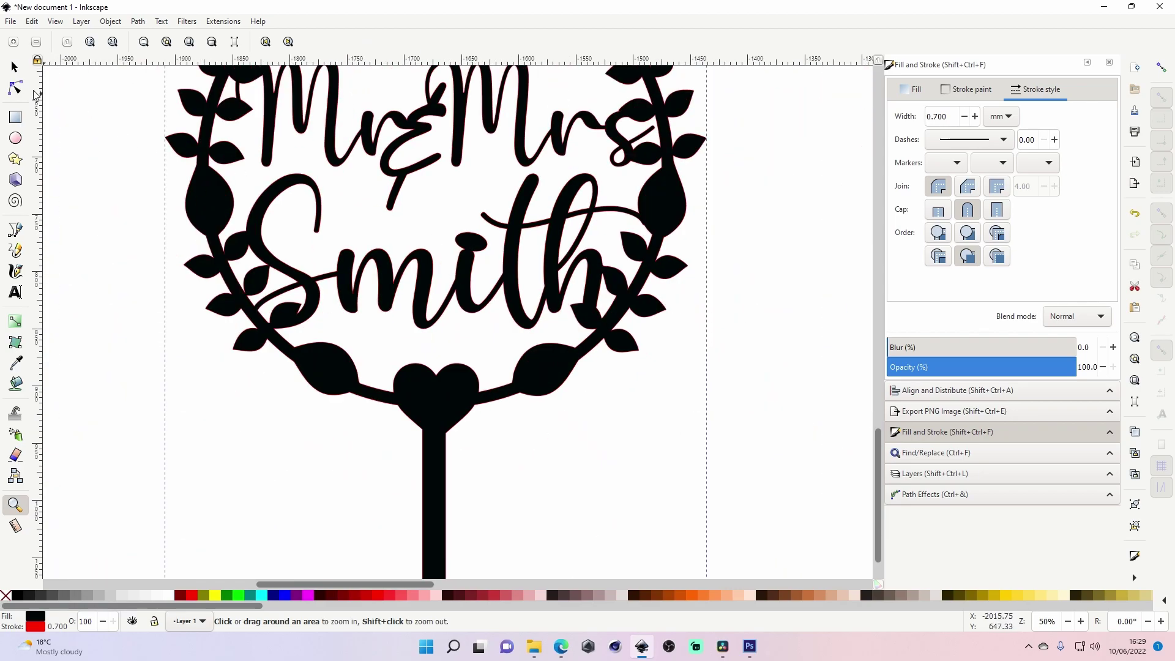
pyautogui.click(15, 89)
pyautogui.moveTo(437, 218); pyautogui.dragTo(505, 263)
pyautogui.press('Delete')
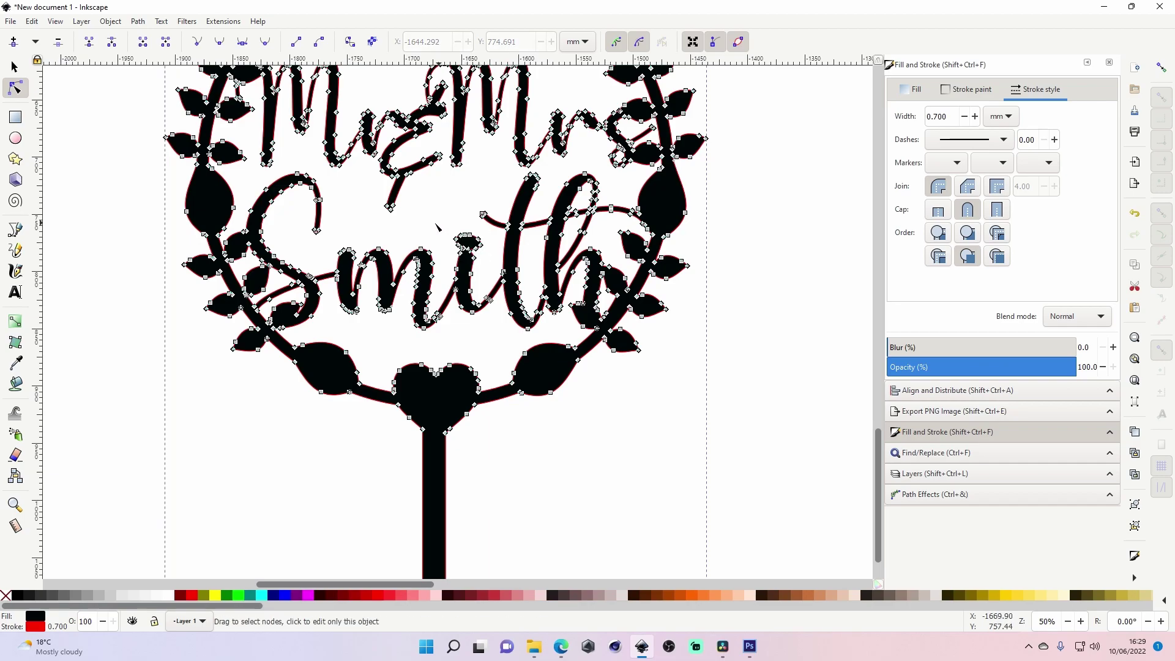
pyautogui.click(435, 227)
# Move the large surname ring topper just below the thick-stick "Mr & Mrs" topper, at about X -1696 mm, Y 441 mm.
pyautogui.press('z')
pyautogui.keyDown('shift'); pyautogui.click(550, 424); pyautogui.keyUp('shift')
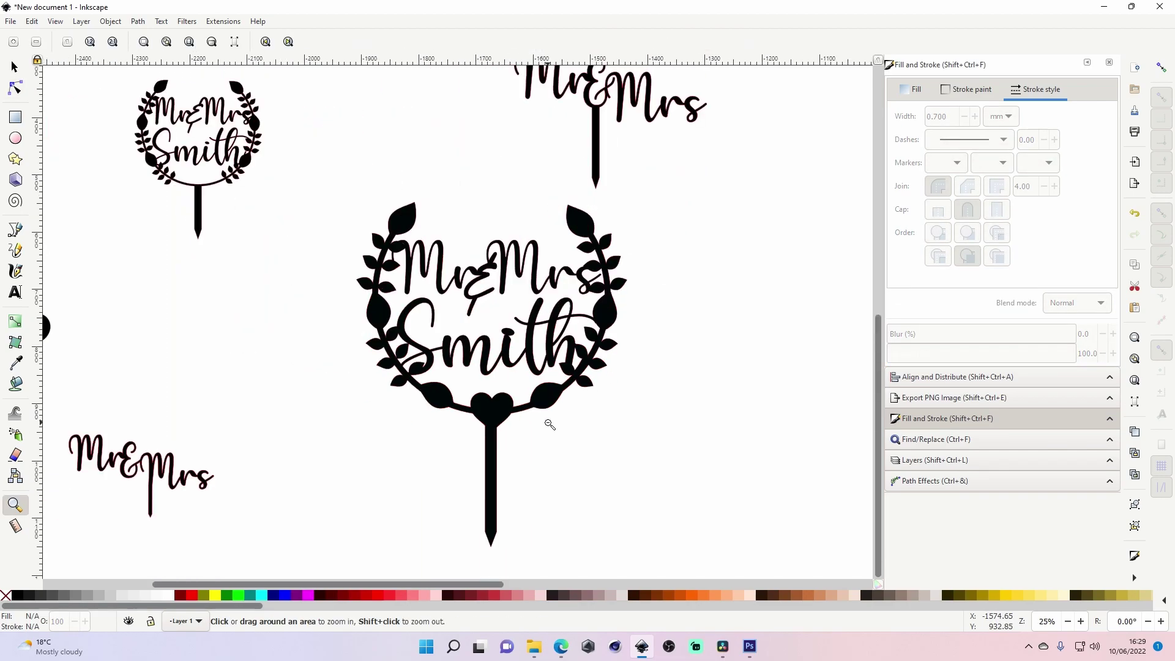
pyautogui.click(16, 89)
pyautogui.click(475, 380)
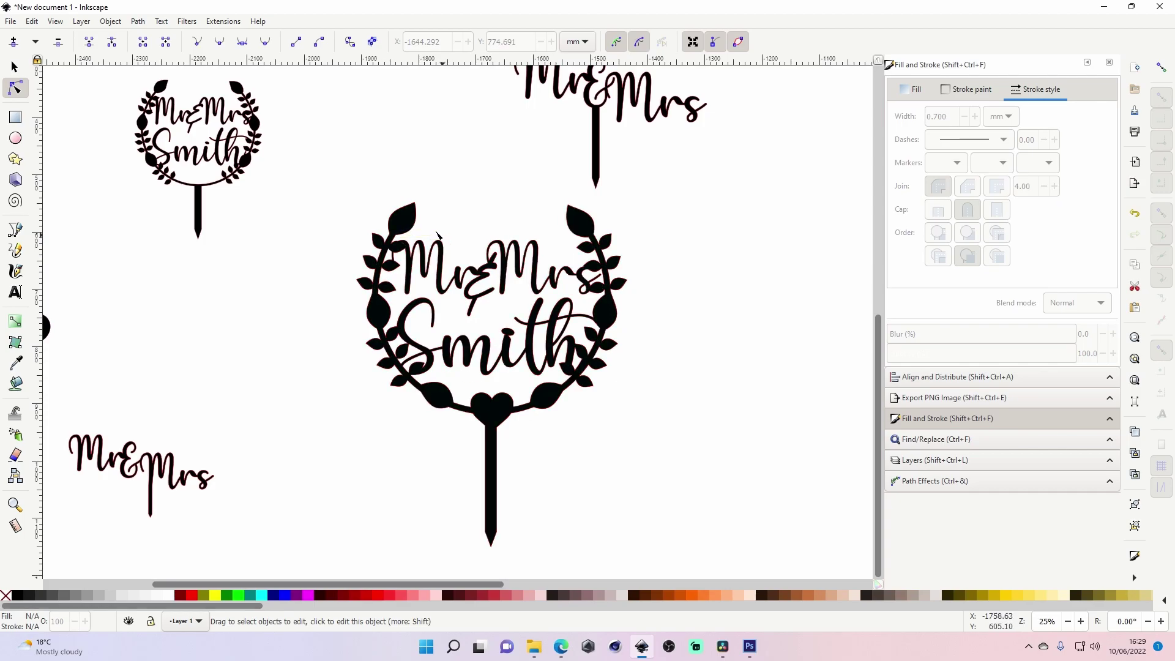
pyautogui.click(16, 67)
pyautogui.moveTo(410, 227)
pyautogui.mouseDown()
pyautogui.moveTo(479, 254)
pyautogui.moveTo(361, 183)
pyautogui.mouseUp()
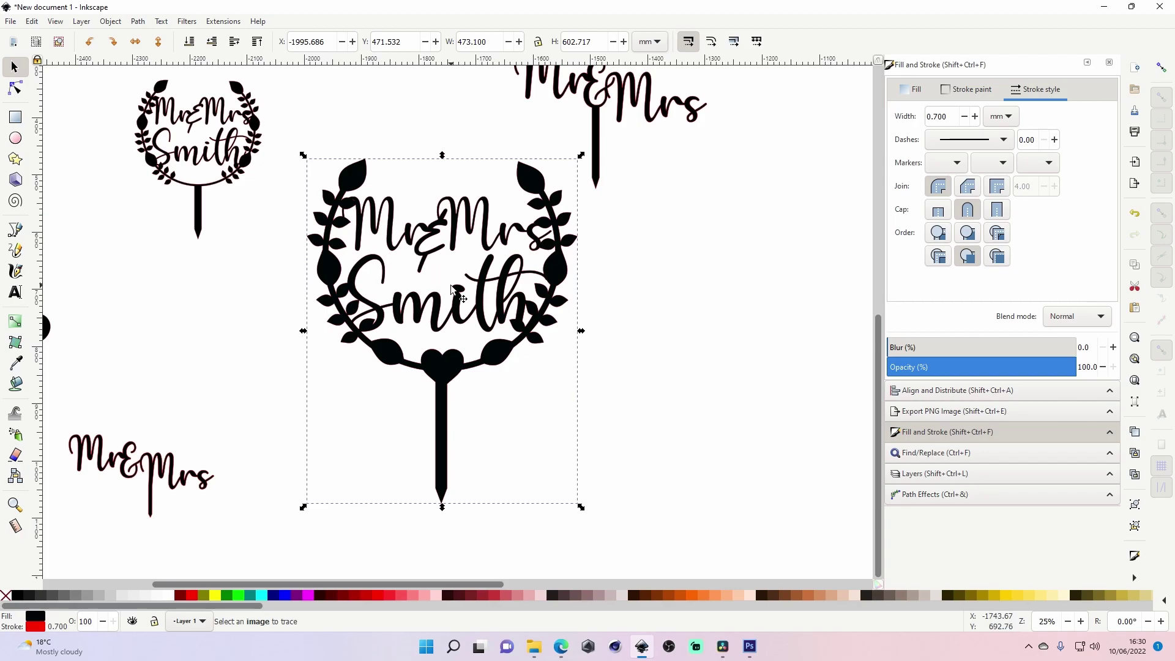
pyautogui.scroll(6, 431, 302)
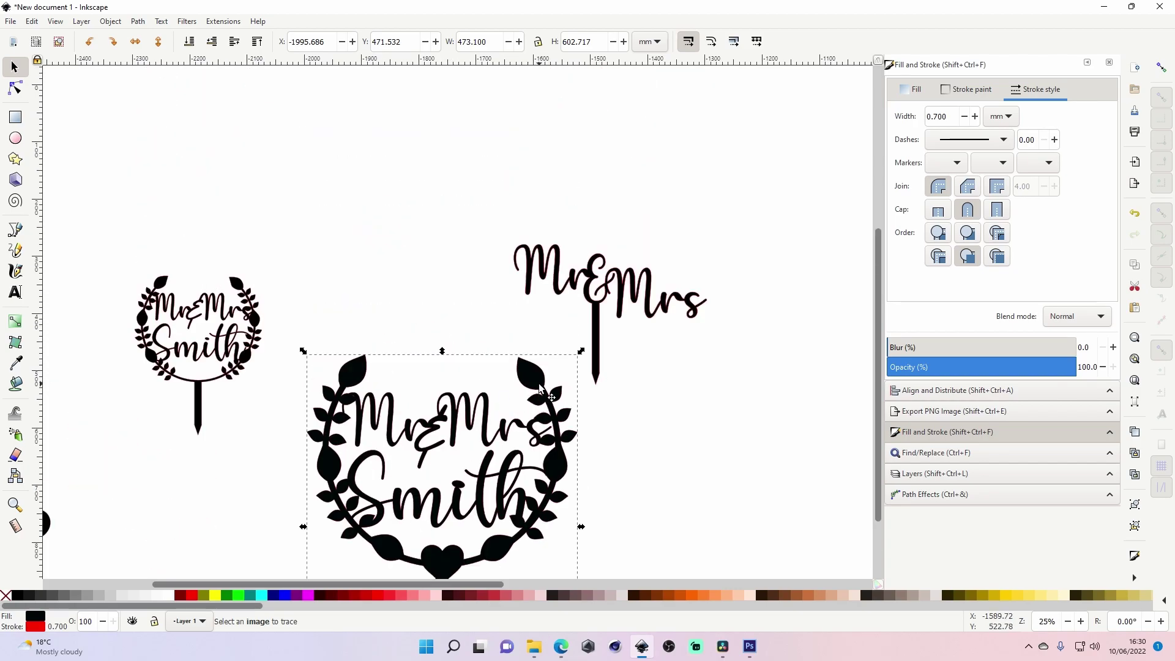
pyautogui.moveTo(539, 389); pyautogui.dragTo(692, 382)
pyautogui.scroll(-3, 692, 382)
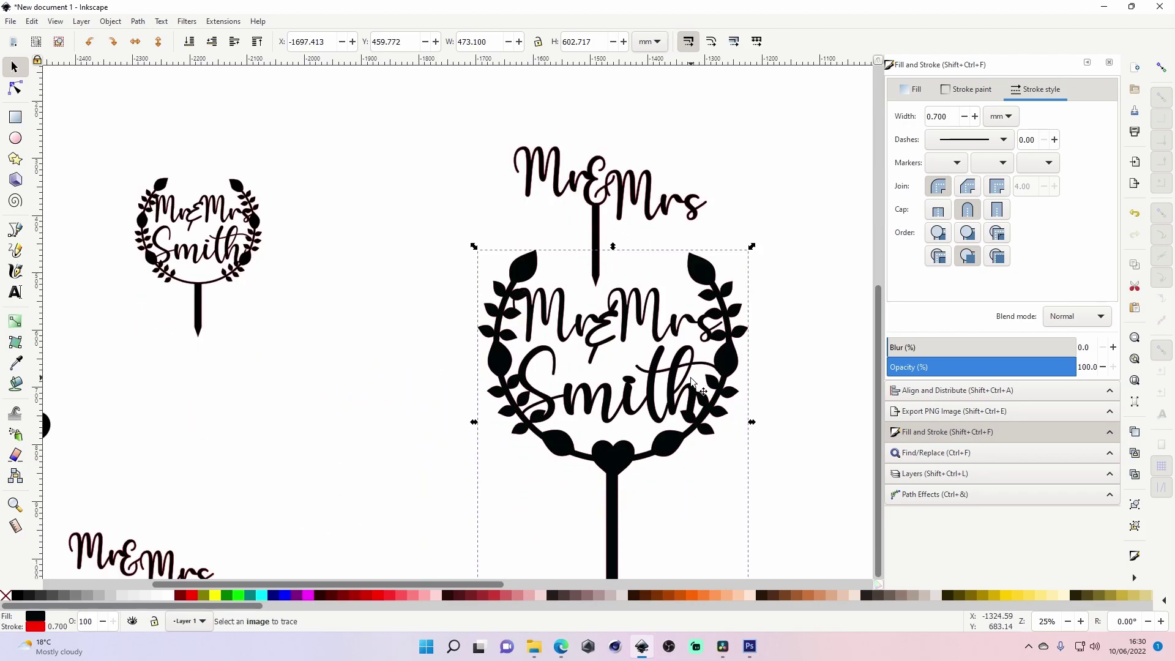
pyautogui.scroll(-2, 692, 383)
pyautogui.moveTo(652, 280); pyautogui.dragTo(661, 269)
pyautogui.click(460, 330)
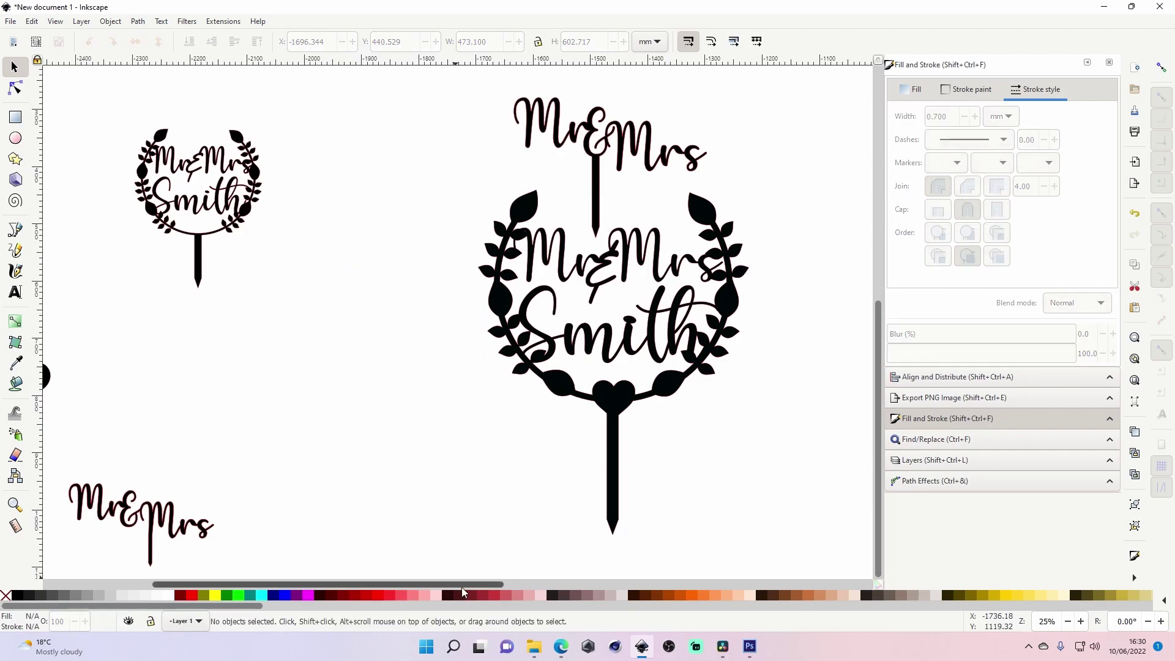
# Bring the "Happy 10th Birthday" topper below the small leaf ring topper, at about X -2252 mm, Y 645 mm.
pyautogui.moveTo(463, 585); pyautogui.dragTo(355, 584)
pyautogui.moveTo(239, 367); pyautogui.dragTo(479, 346)
pyautogui.moveTo(364, 585); pyautogui.dragTo(419, 584)
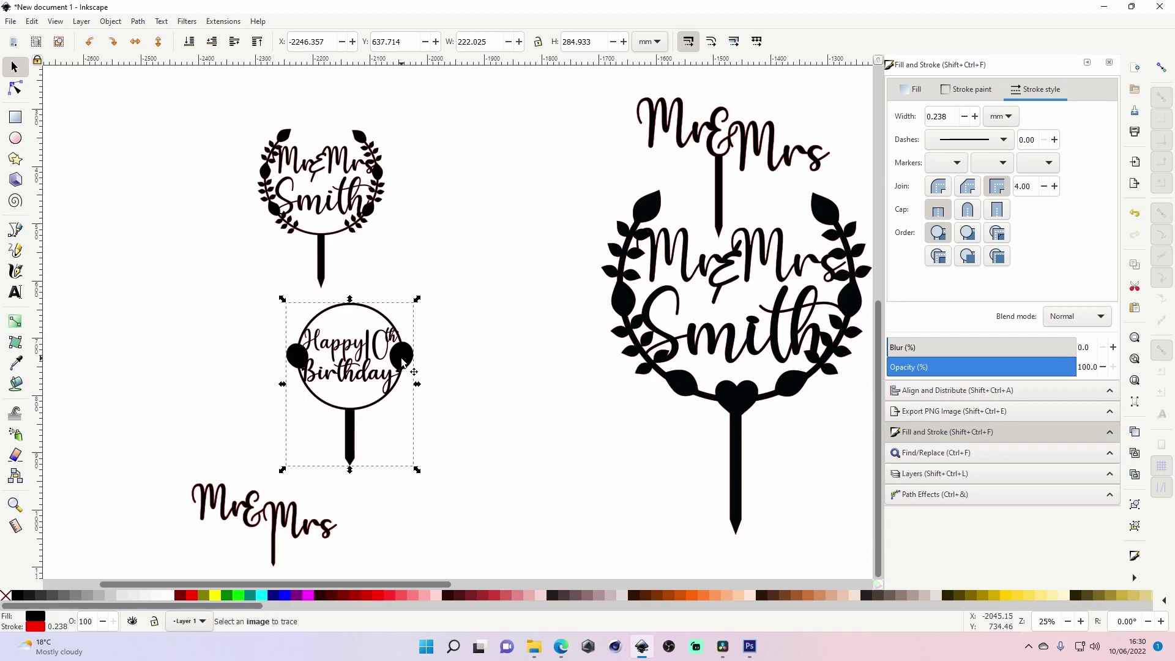
pyautogui.moveTo(402, 363)
pyautogui.mouseDown()
pyautogui.moveTo(416, 365)
pyautogui.moveTo(357, 366)
pyautogui.moveTo(410, 367)
pyautogui.mouseUp()
pyautogui.click(264, 392)
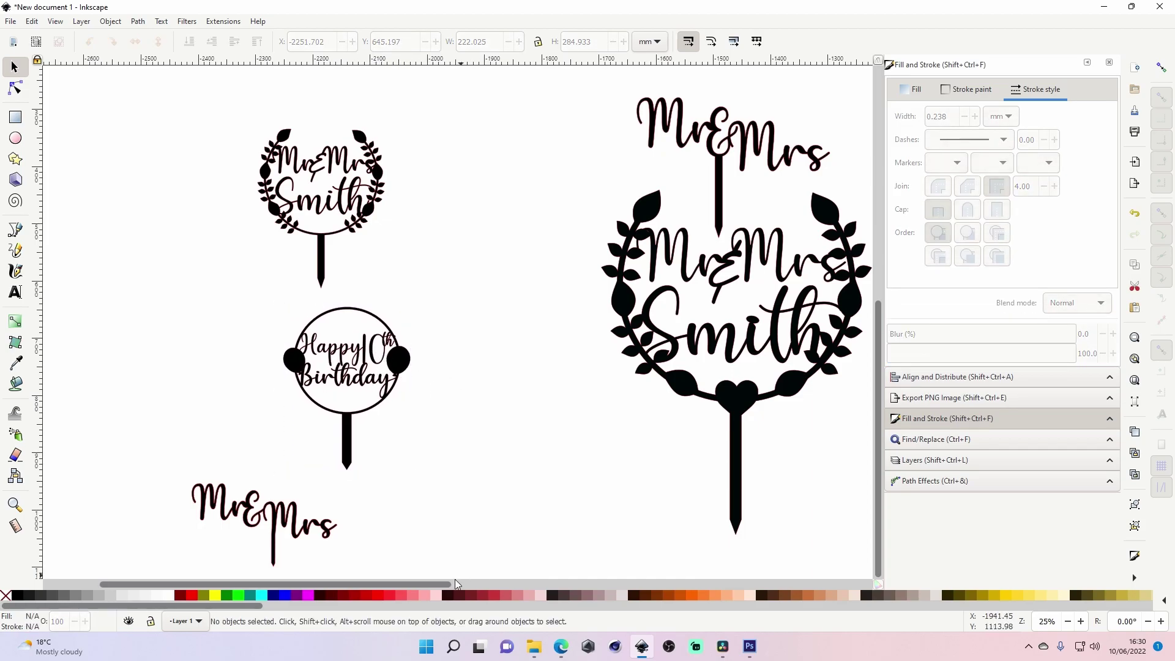
# Bring the serif "Mr & Mrs" topper between the birthday topper and the large ring, at about X -1906 mm, Y 657 mm.
pyautogui.moveTo(452, 586); pyautogui.dragTo(397, 587)
pyautogui.moveTo(187, 401); pyautogui.dragTo(690, 345)
pyautogui.moveTo(379, 584); pyautogui.dragTo(490, 586)
pyautogui.click(444, 432)
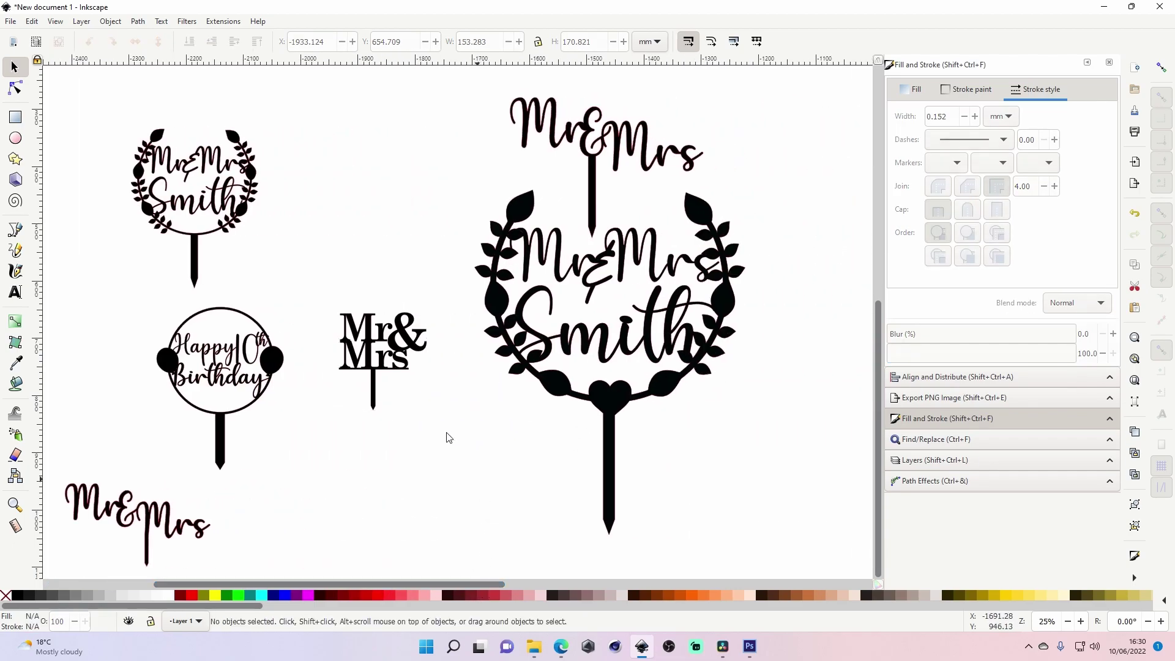
pyautogui.moveTo(401, 346); pyautogui.dragTo(417, 347)
pyautogui.click(426, 466)
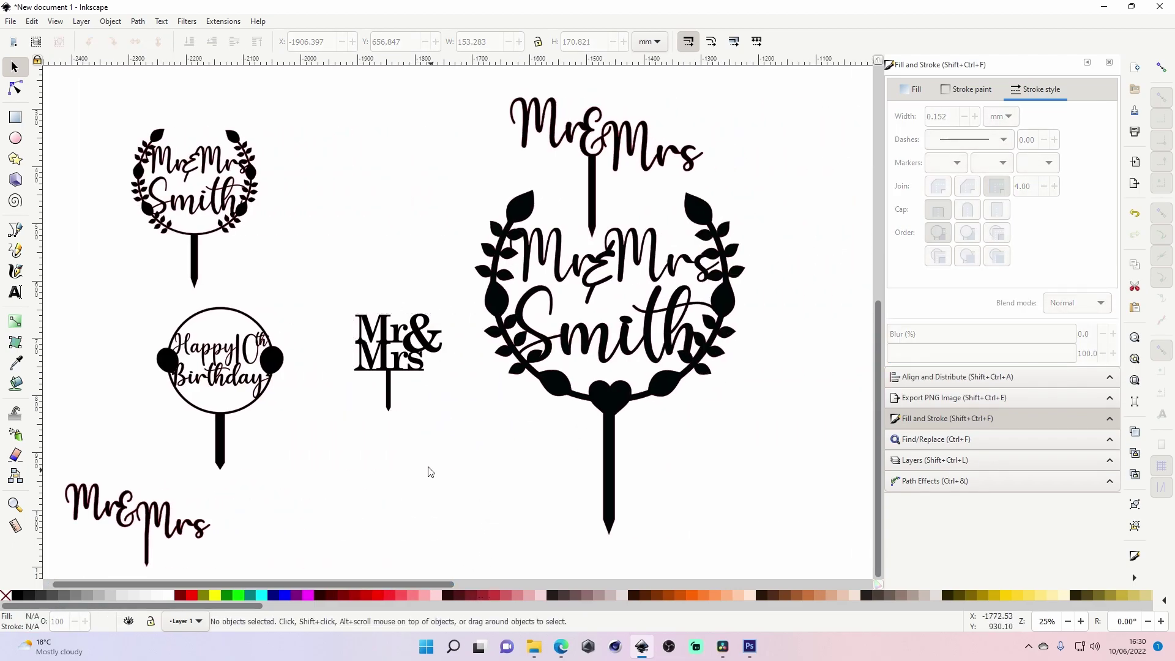
# Examine the joined letters and stick of the serif "Mr & Mrs" topper up close.
pyautogui.press('super')
pyautogui.press('super')
pyautogui.press('z')
pyautogui.click(374, 354)
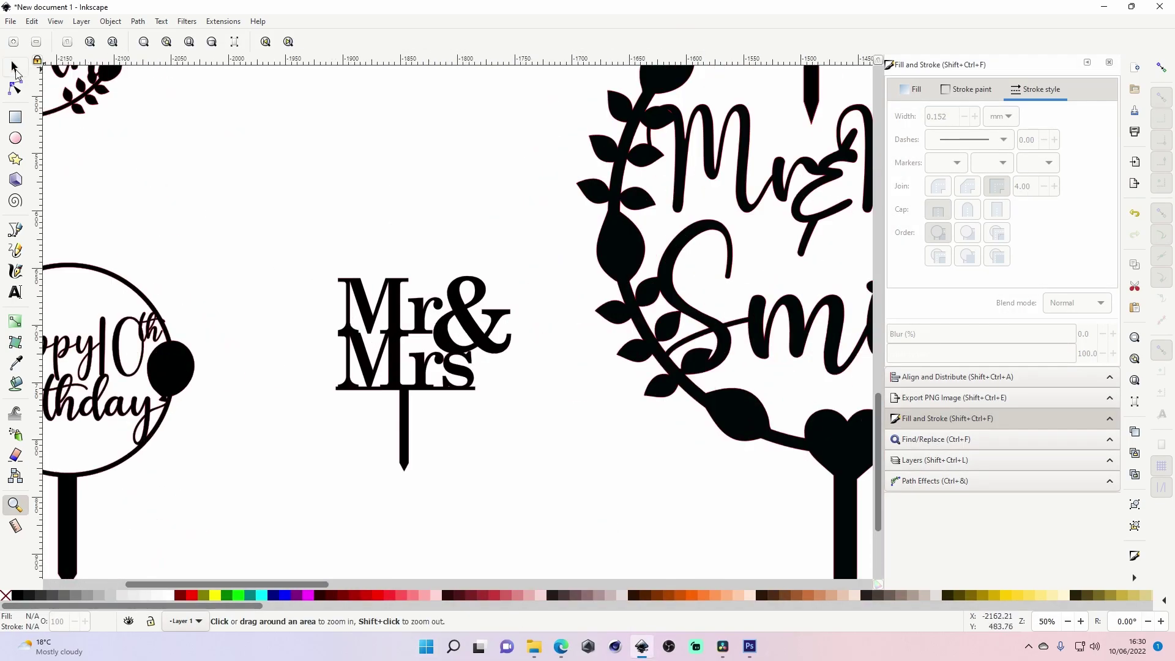
pyautogui.click(14, 69)
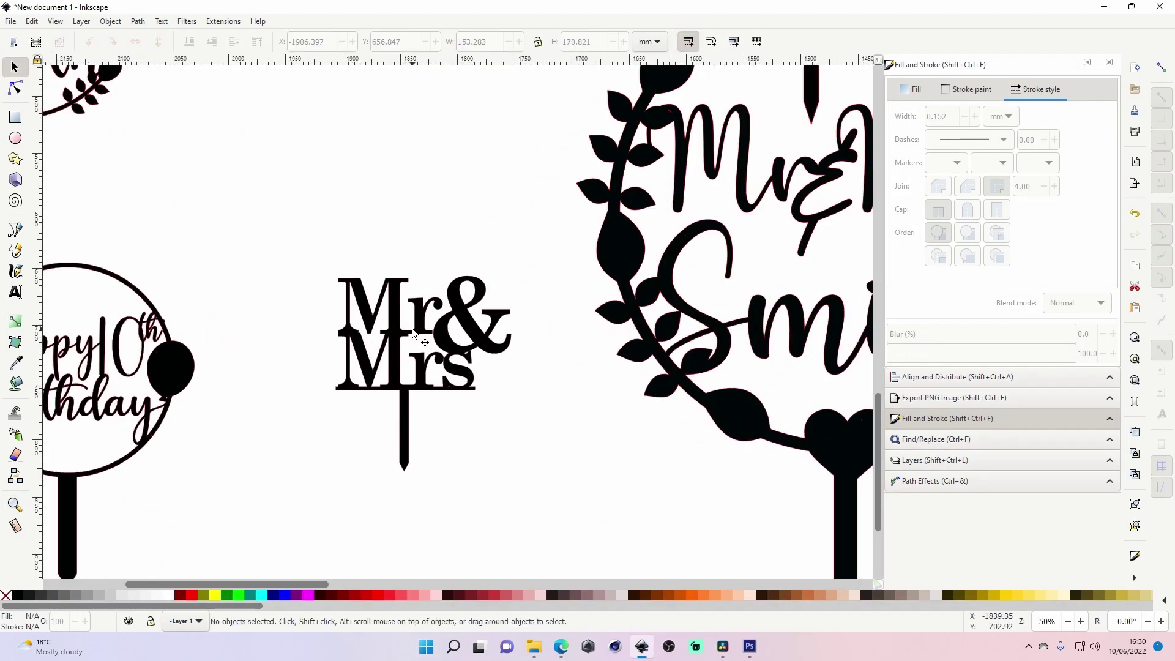
pyautogui.press('z')
pyautogui.keyDown('shift'); pyautogui.click(514, 406); pyautogui.keyUp('shift')
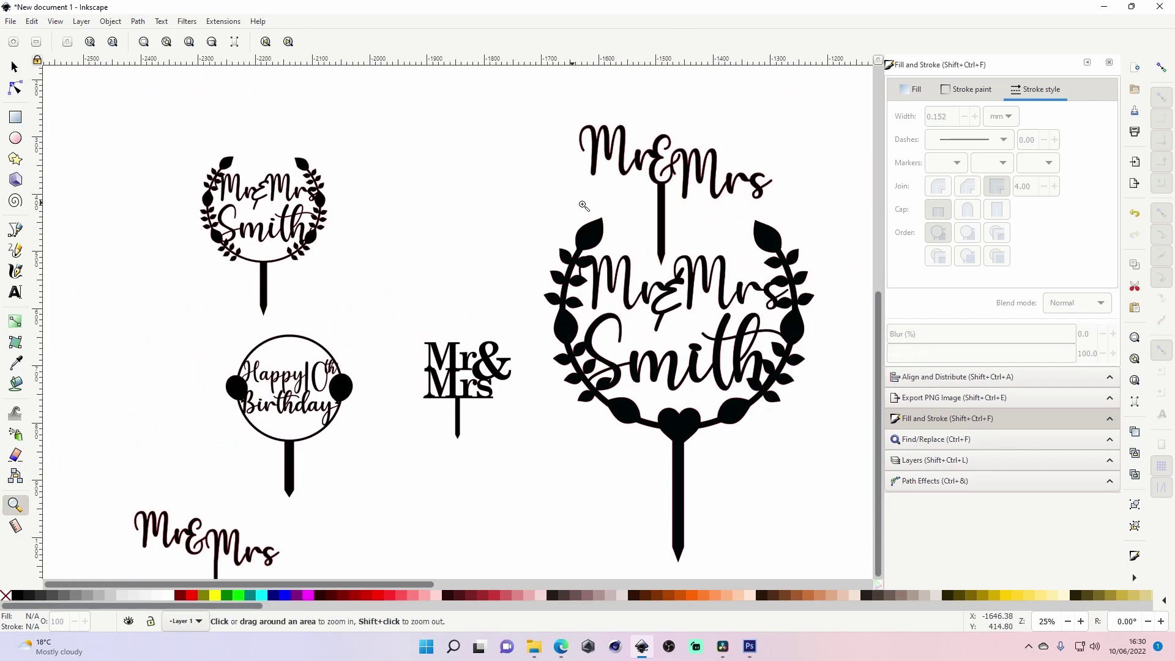
pyautogui.press('s')
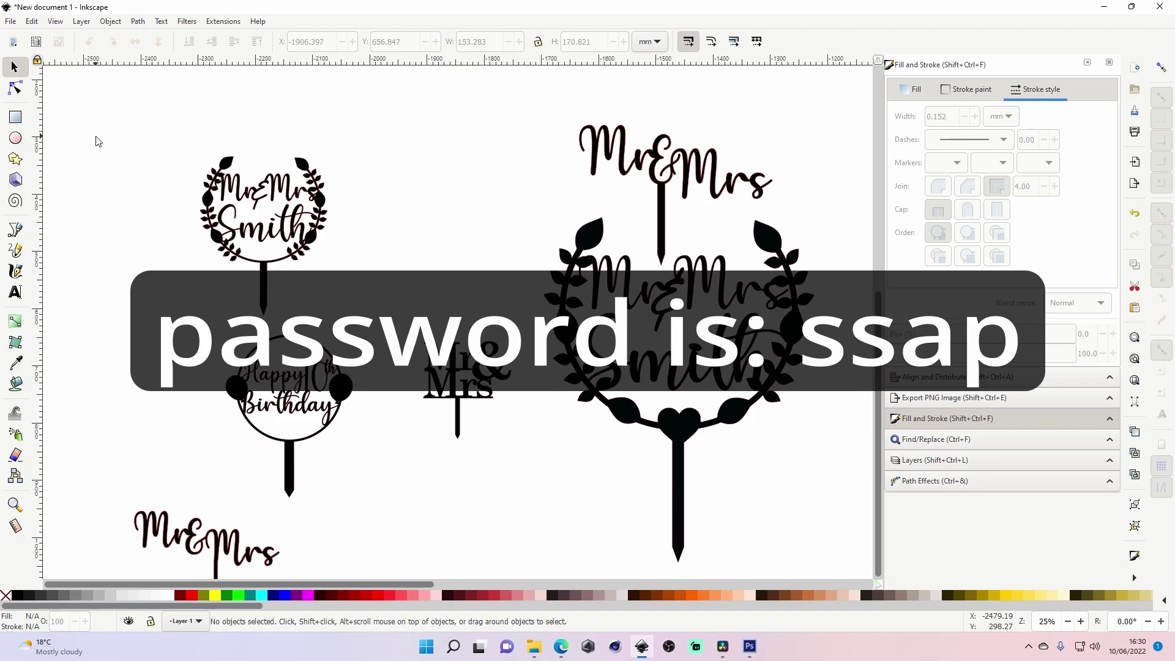
# Move the serif "Mr & Mrs" topper closer to the small ring and birthday toppers, at about X -1997 mm, Y 560 mm.
pyautogui.scroll(-1, 84, 116)
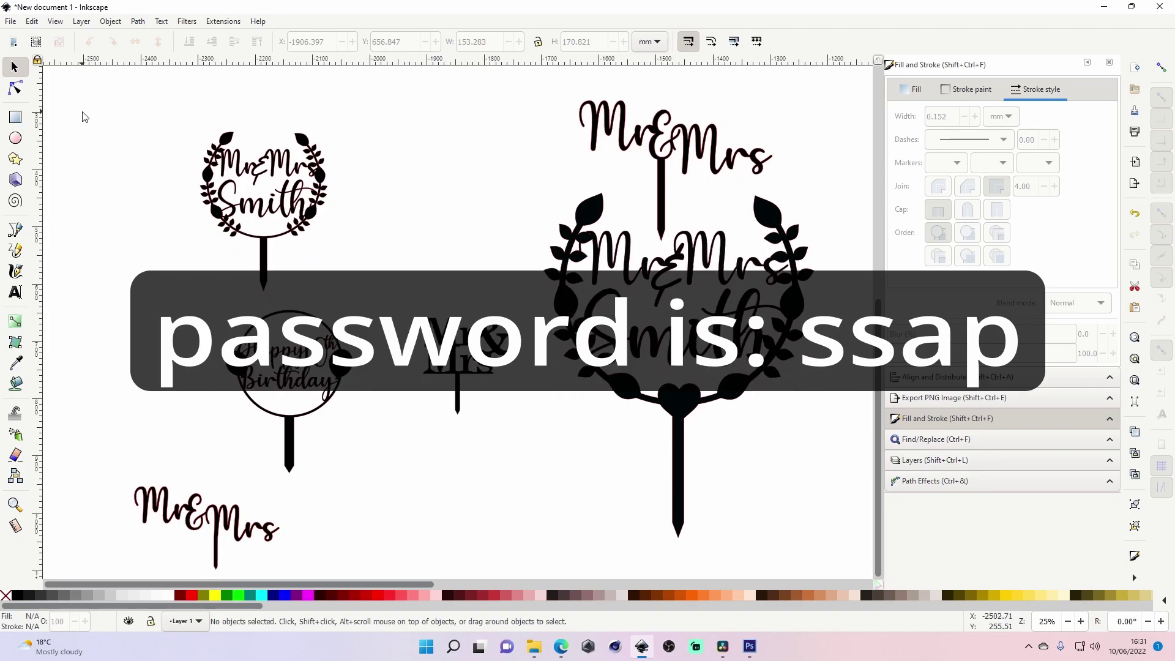
pyautogui.moveTo(127, 105); pyautogui.dragTo(380, 305)
pyautogui.click(119, 176)
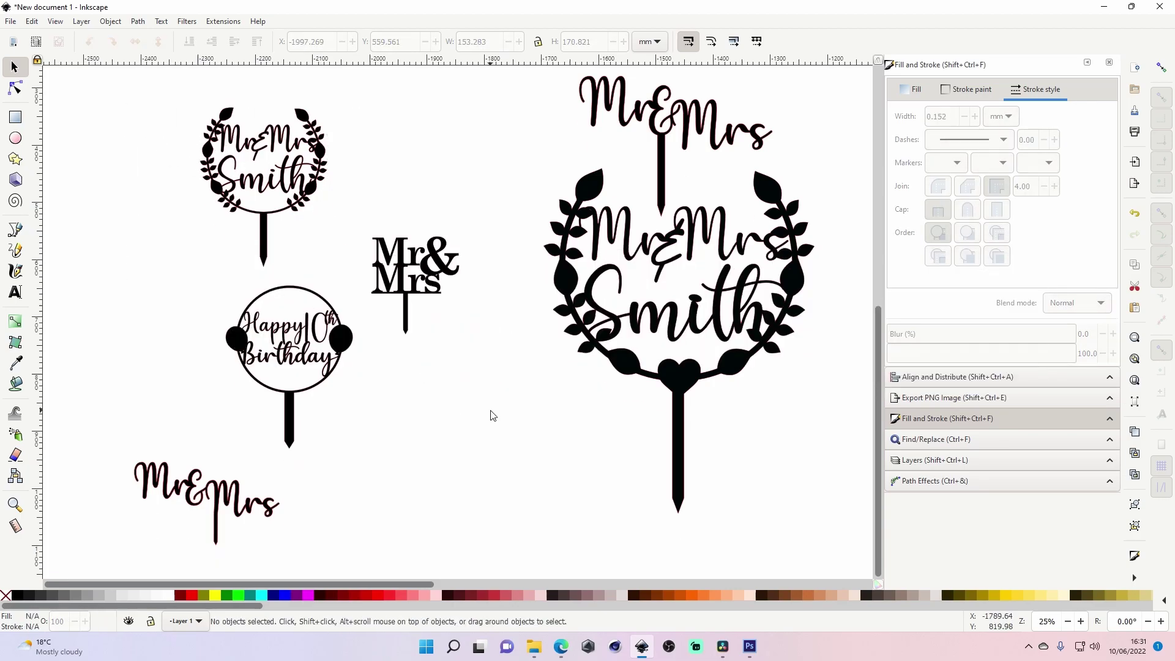
pyautogui.scroll(-1, 501, 415)
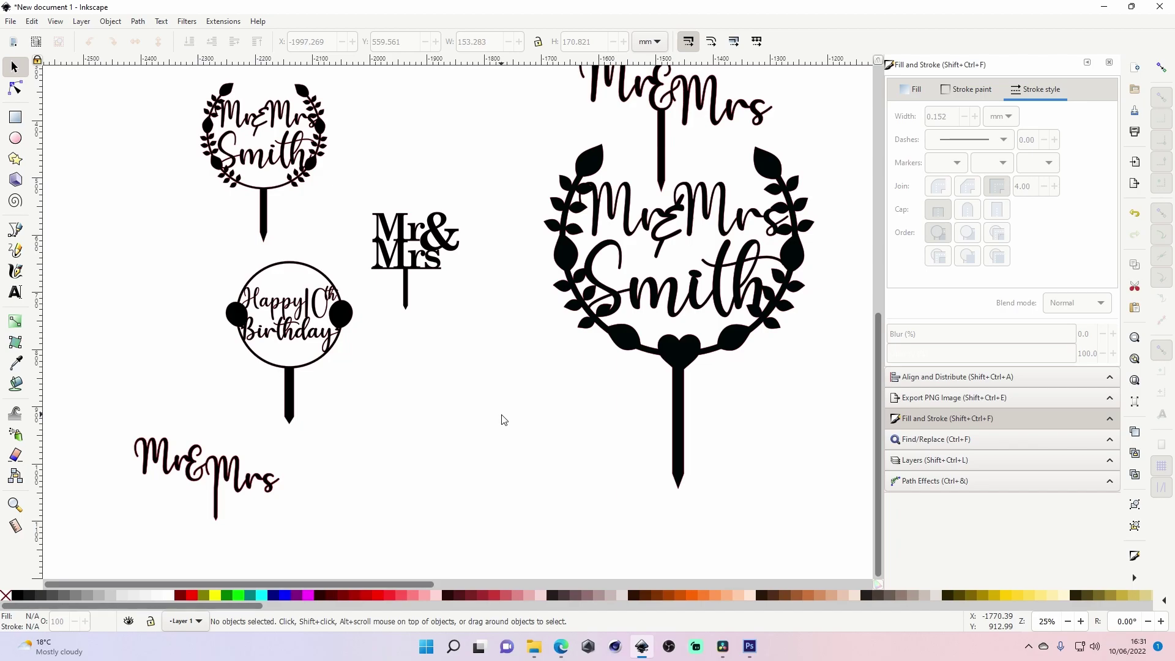
pyautogui.scroll(2, 488, 399)
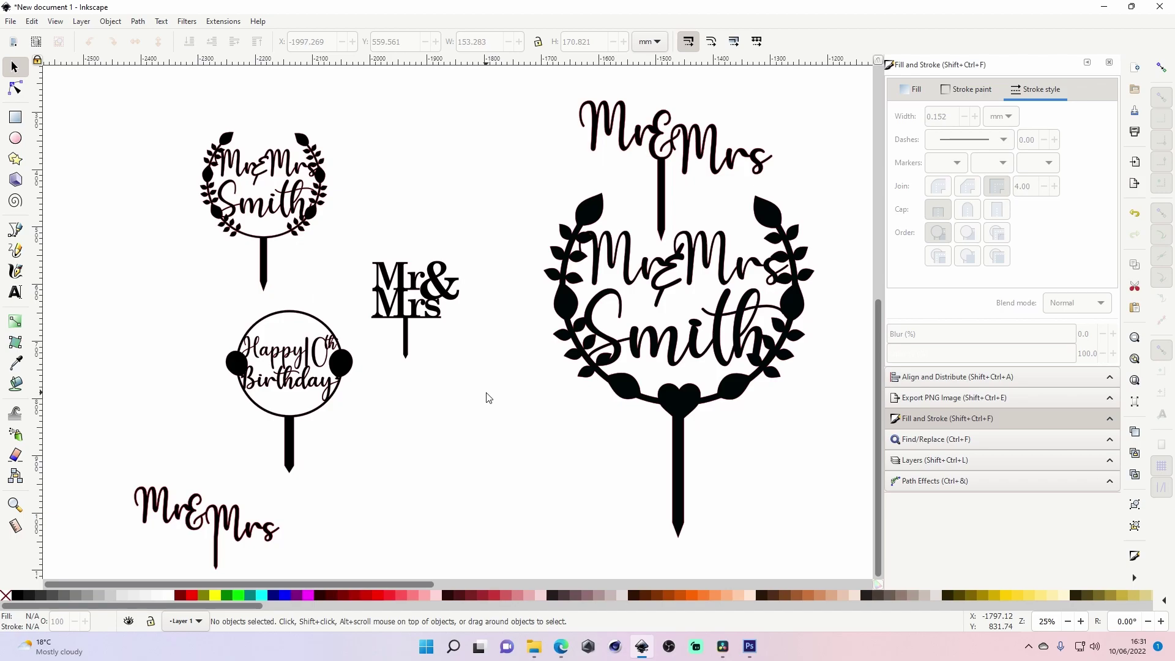